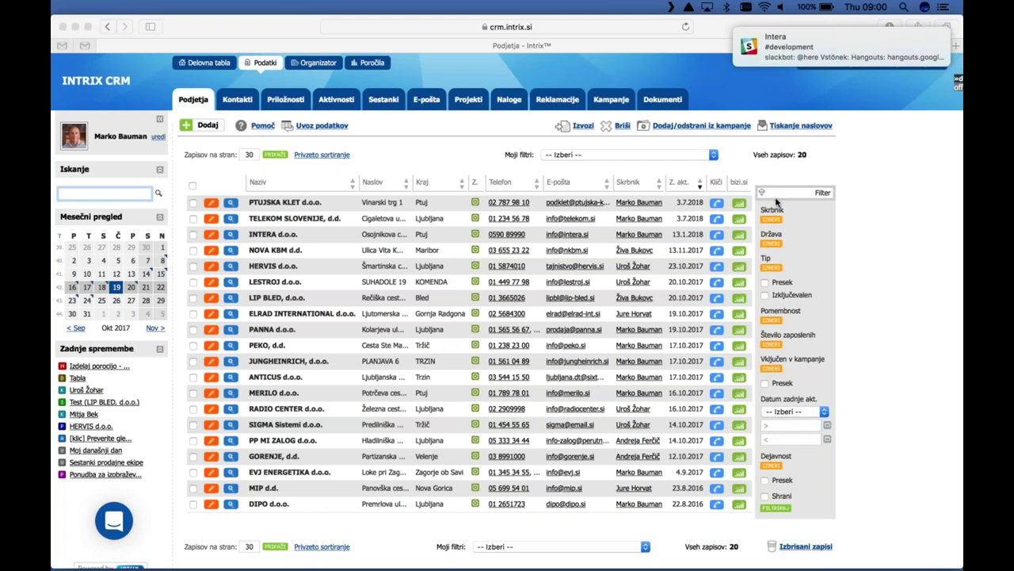
key(XF86AudioLowerVolume)
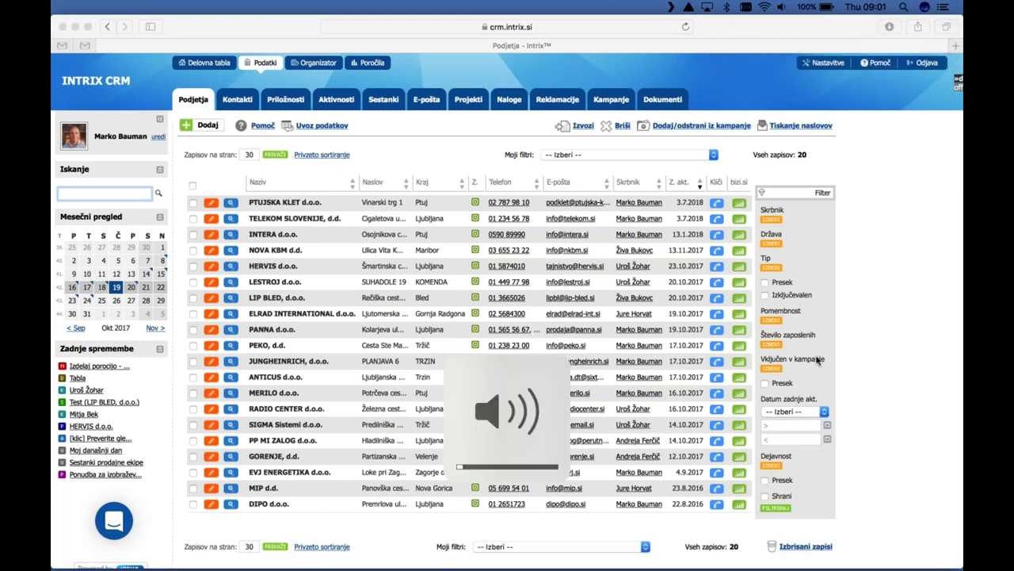
key(XF86AudioRaiseVolume)
key(XF86AudioRaiseVolume)
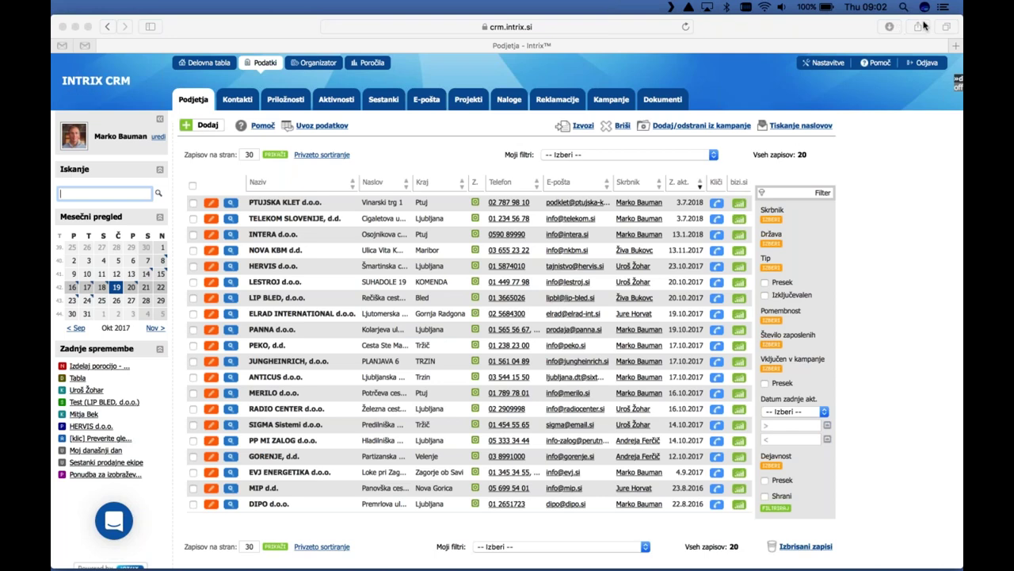
View the 30-day free trial registration form on intrix.si in a new browser tab, and close that tab
click(226, 111)
click(531, 46)
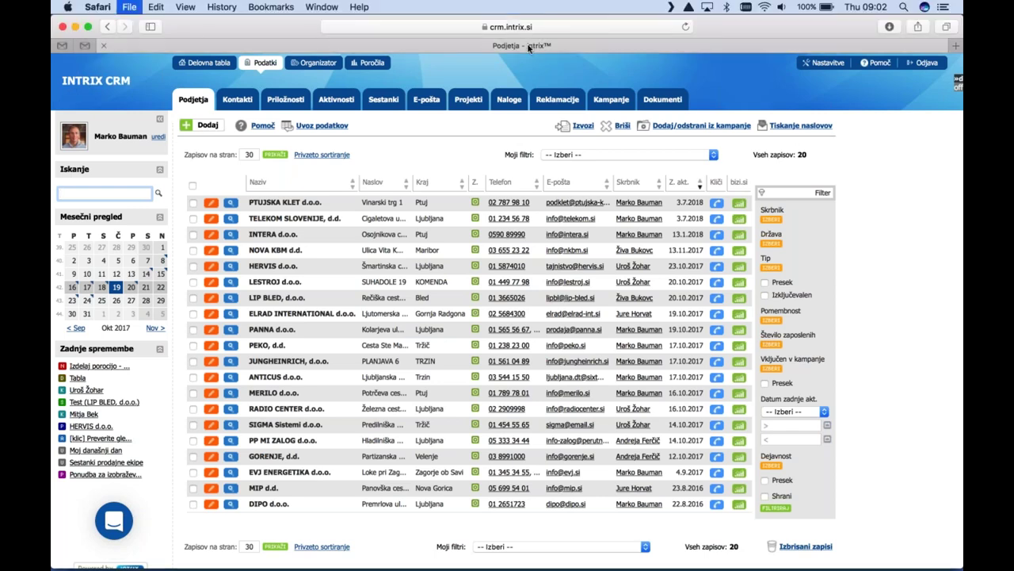
key(super+t)
text(intrix.si)
key(Return)
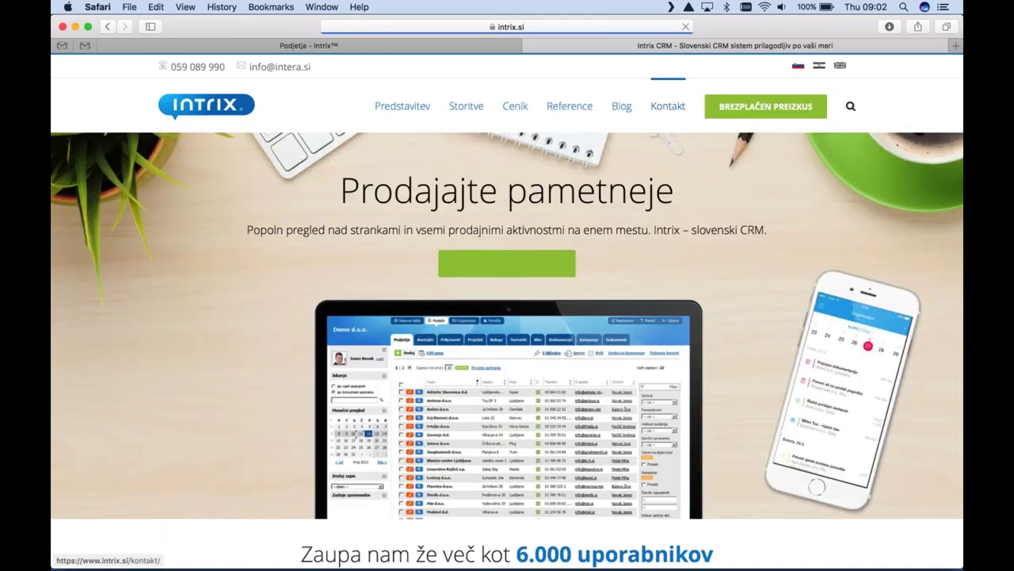
click(509, 268)
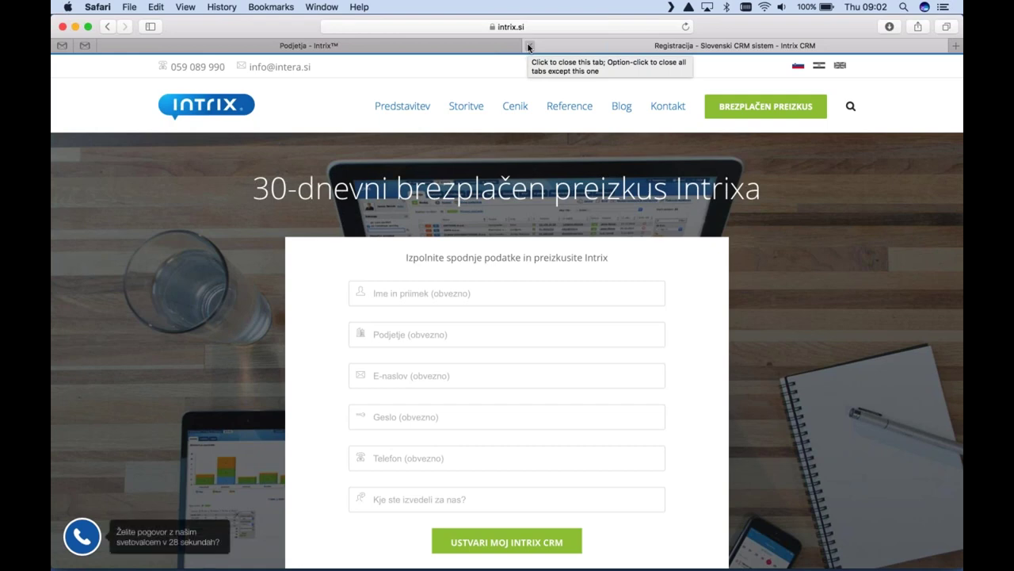
click(529, 48)
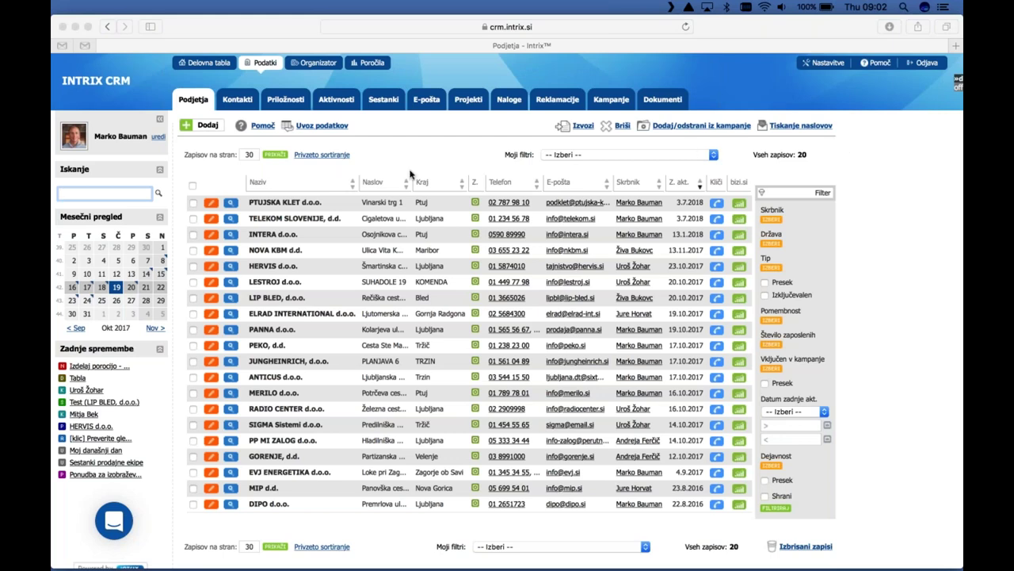
Look through the record lists of all the CRM data modules in order, from Kontakti to Dokumenti
click(239, 100)
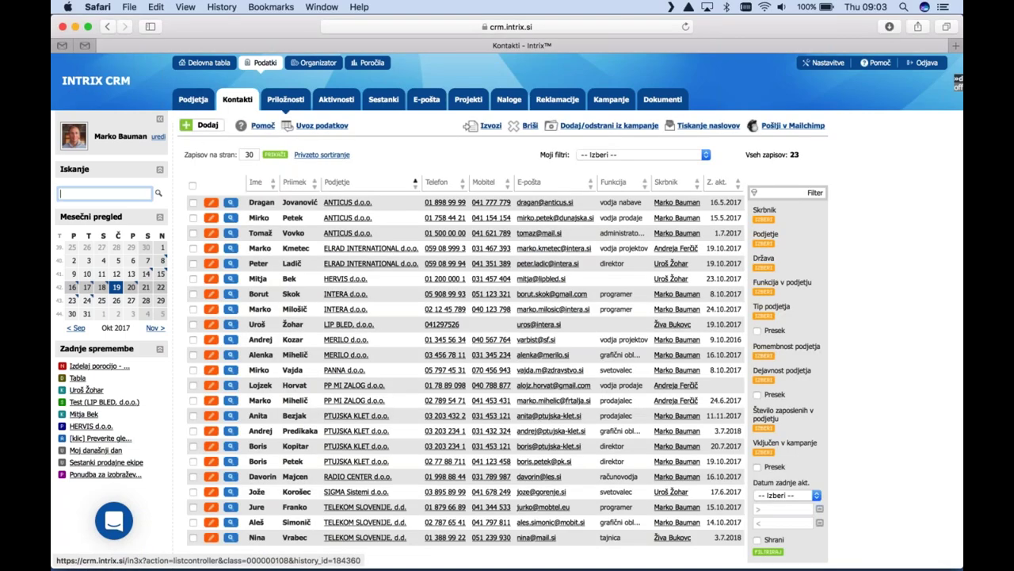
click(285, 99)
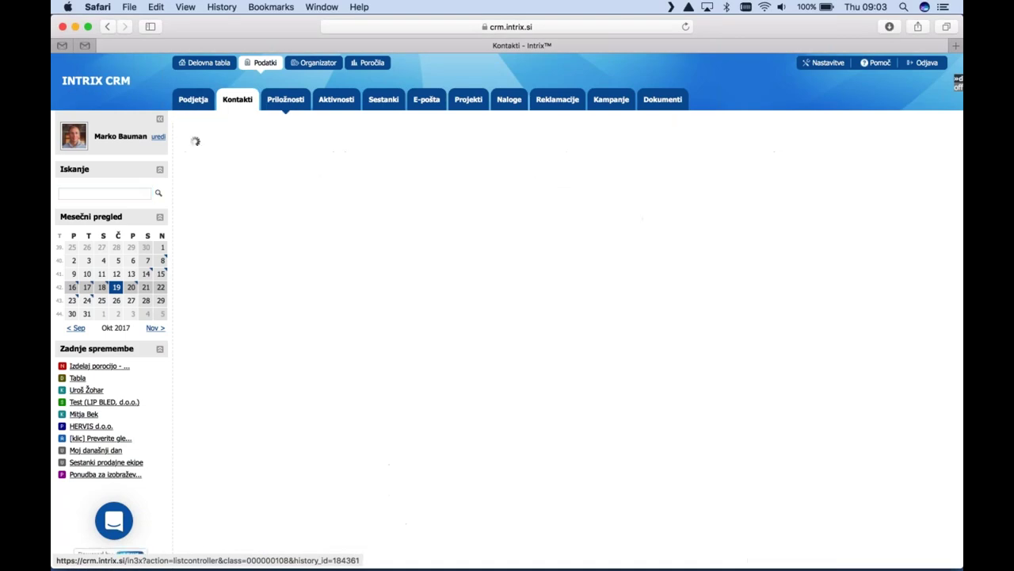
click(336, 100)
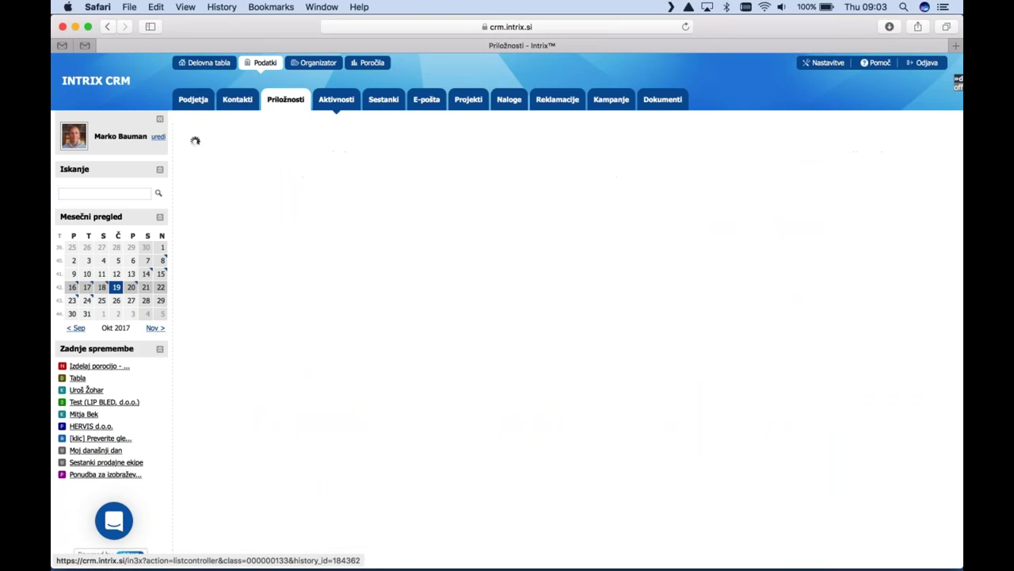
click(383, 100)
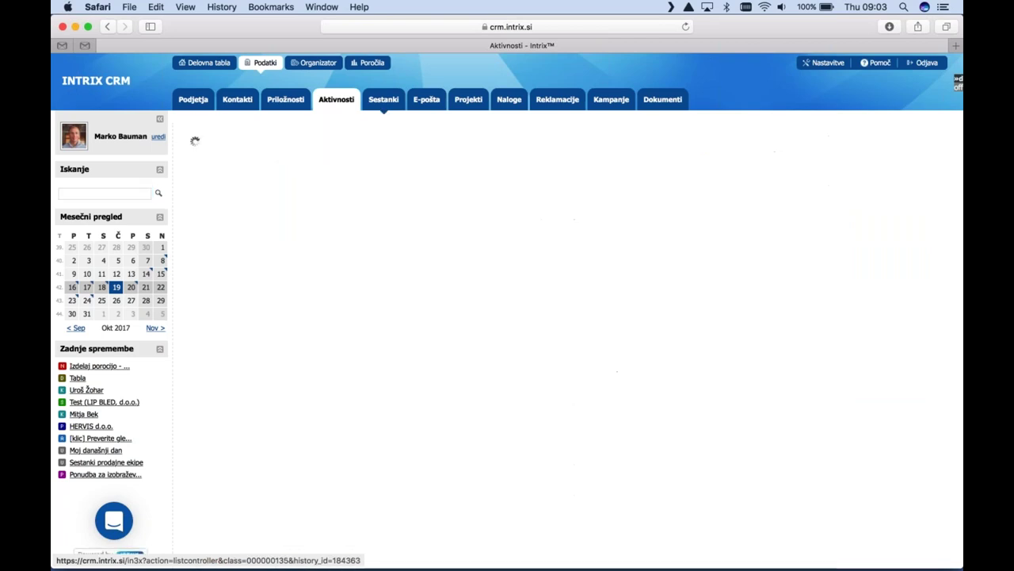
click(427, 100)
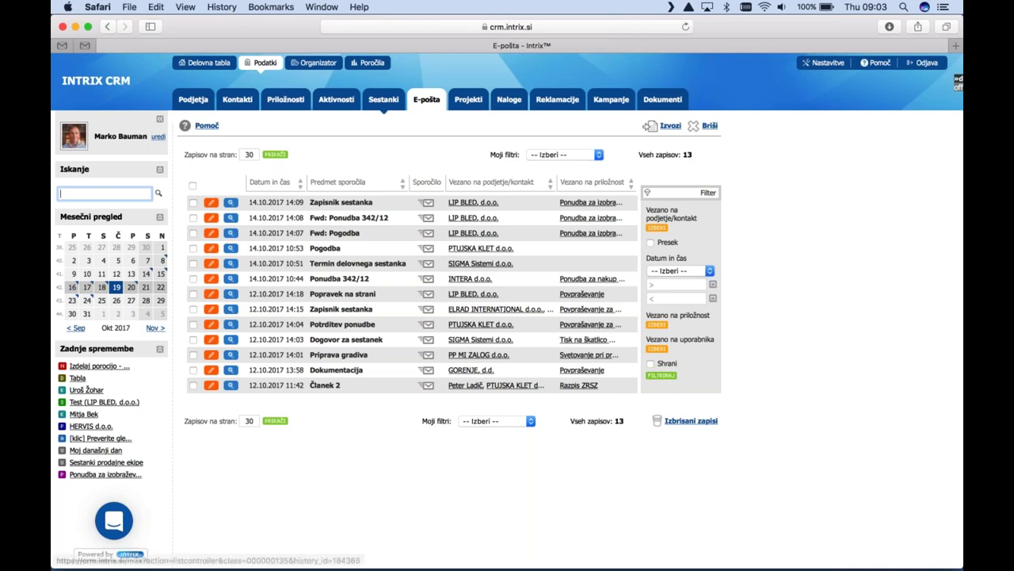
click(468, 102)
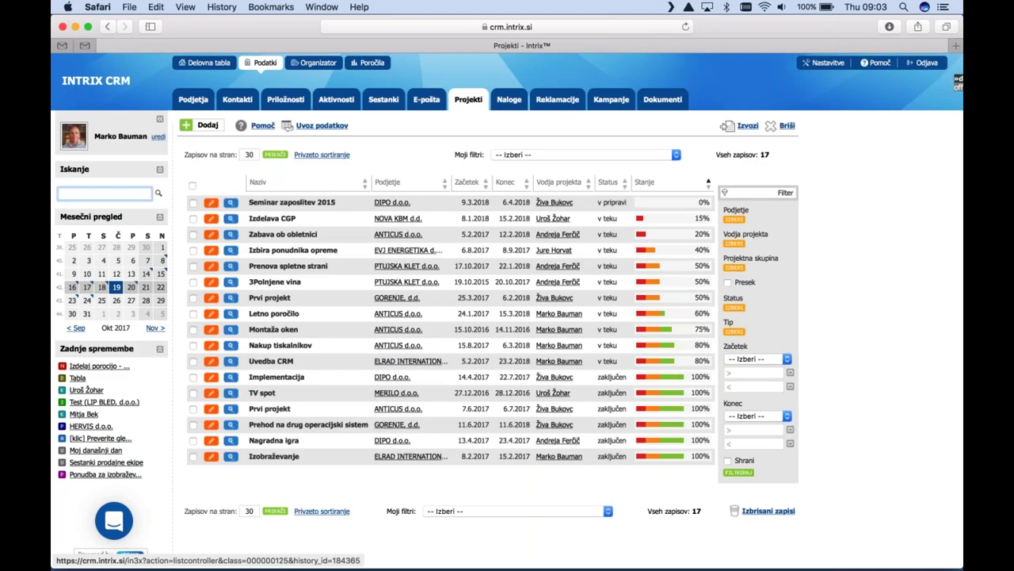
click(509, 103)
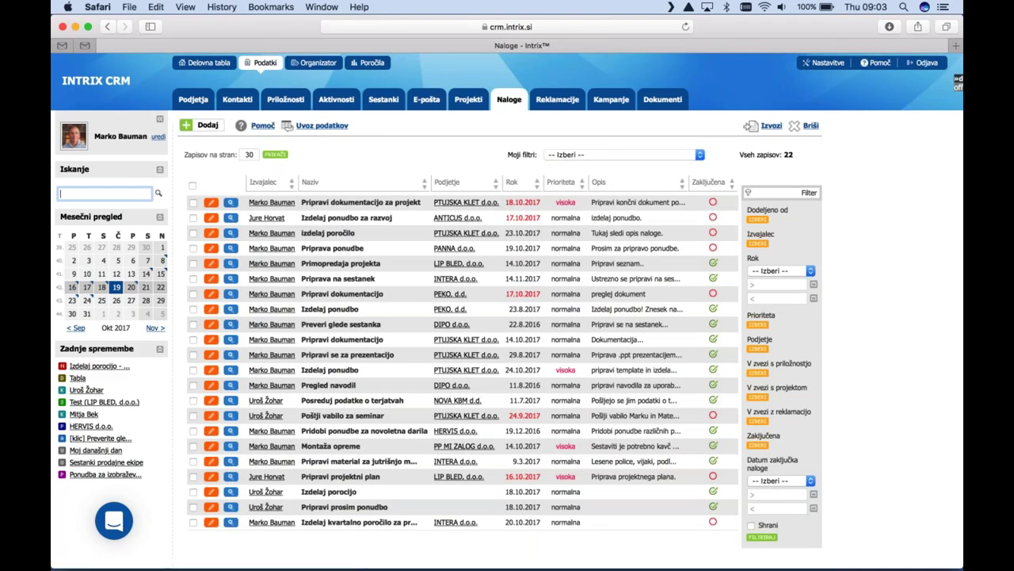
click(547, 102)
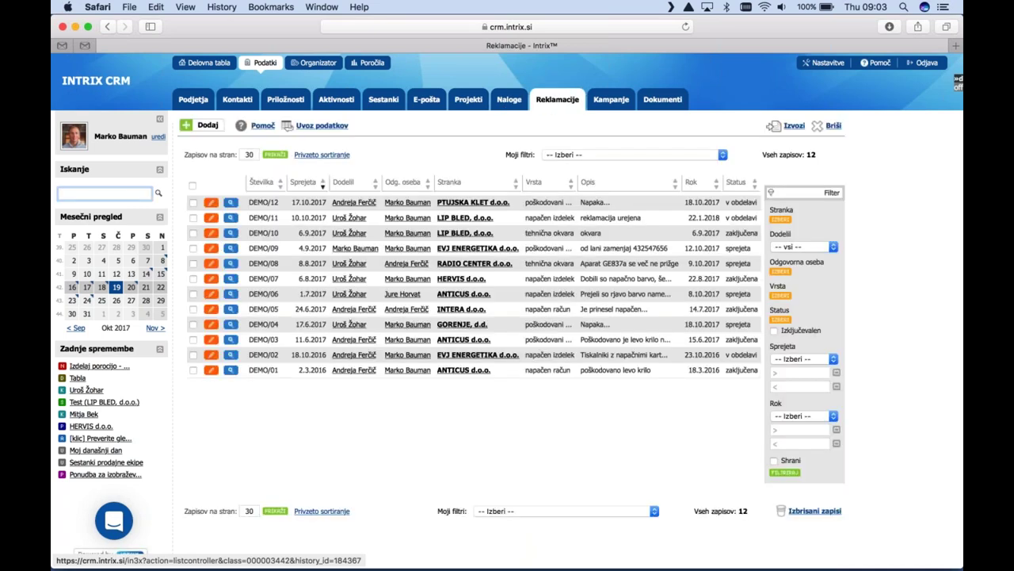
click(610, 102)
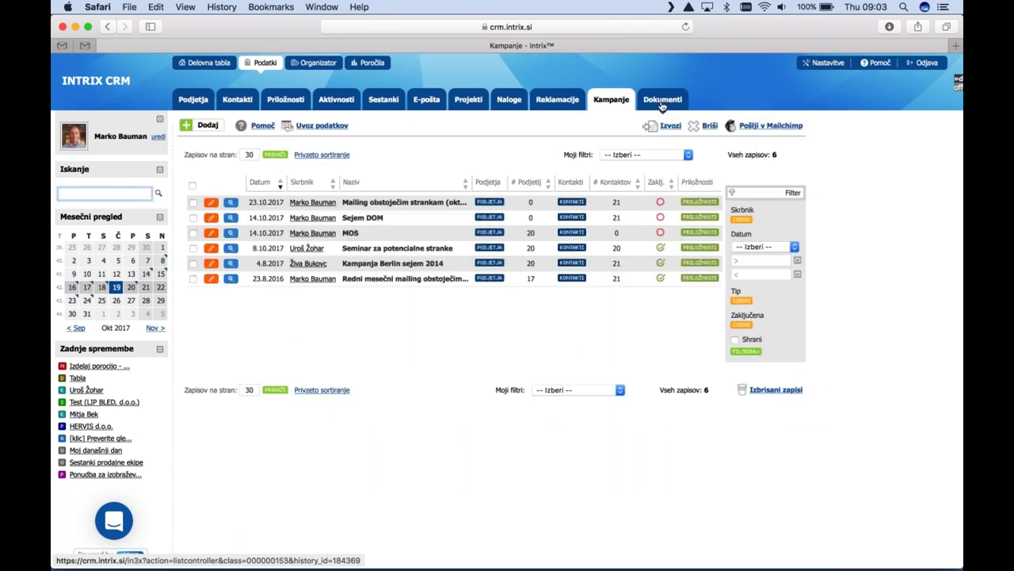
click(663, 101)
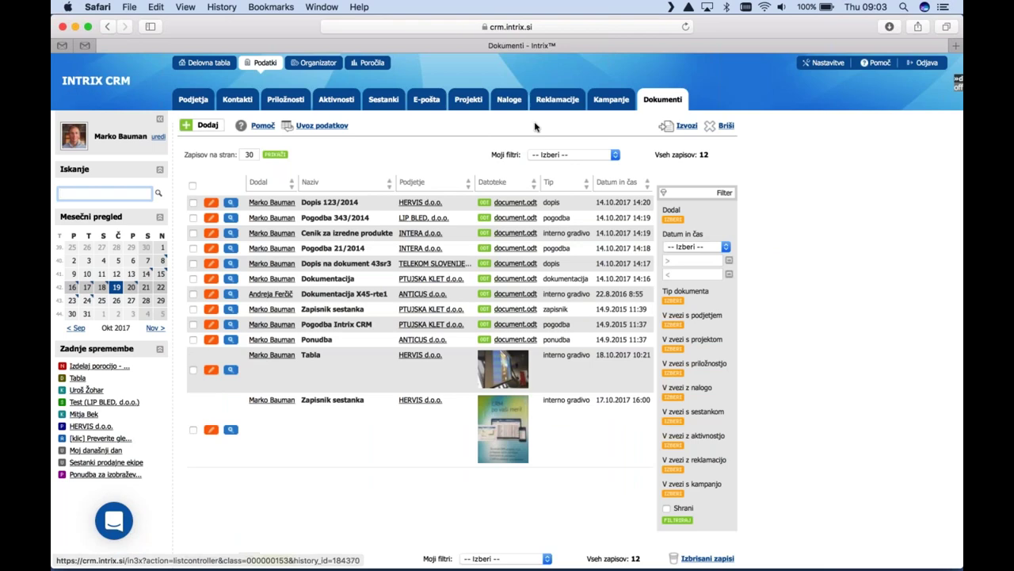
Return to the Podjetja list, search for "ptujska" and open the PTUJSKA KLET d.o.o. company record
click(193, 100)
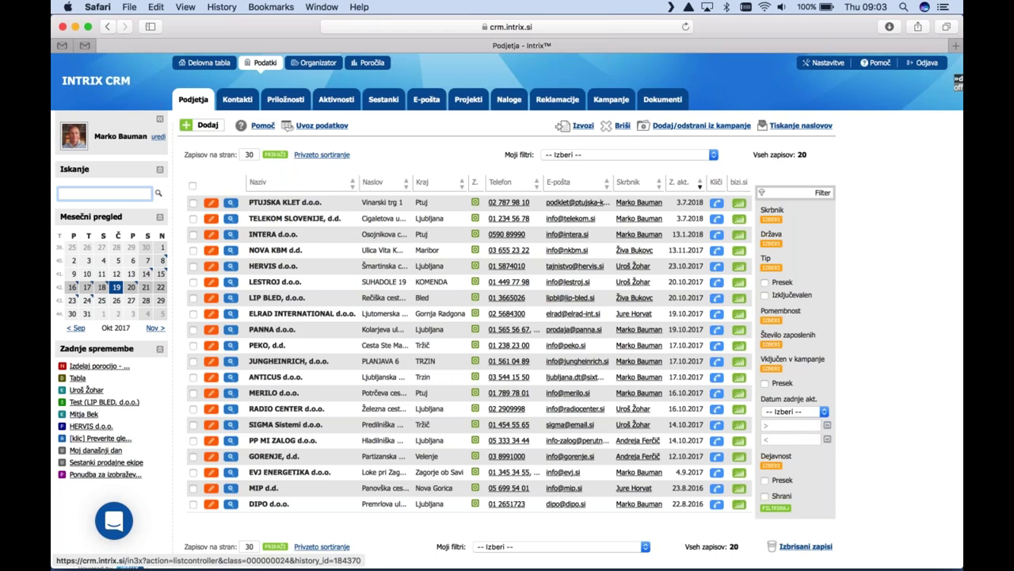
text(ptujska)
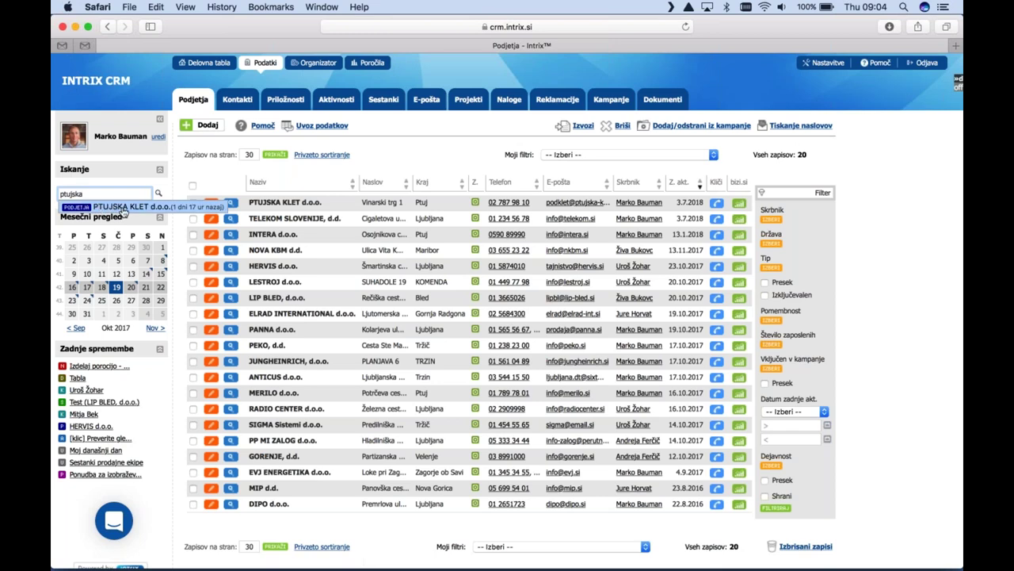
click(124, 208)
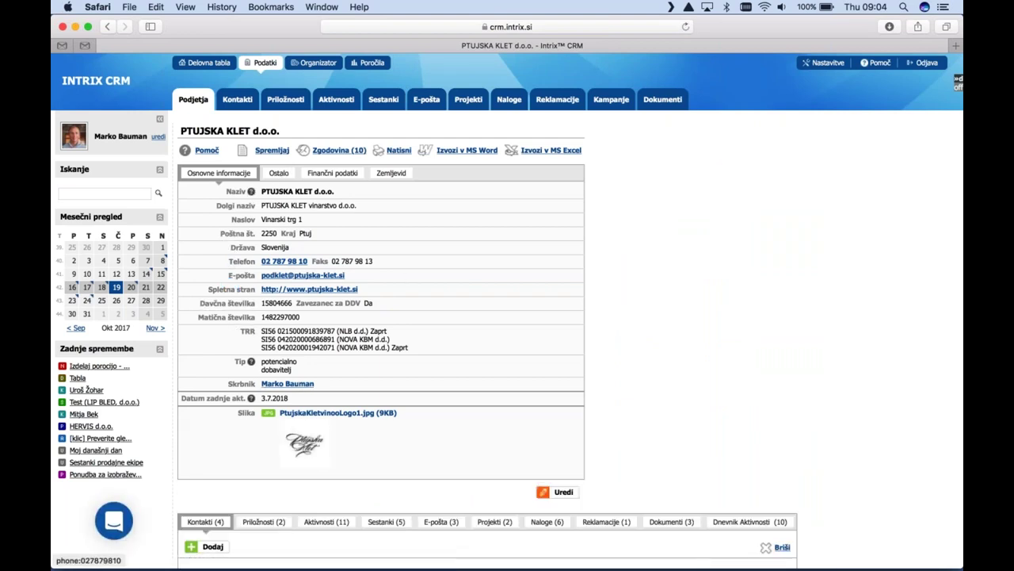
Review the company's Ostalo, Finančni podatki and Zemljevid sections, including the ERP figures, and return to Osnovne informacije
click(278, 173)
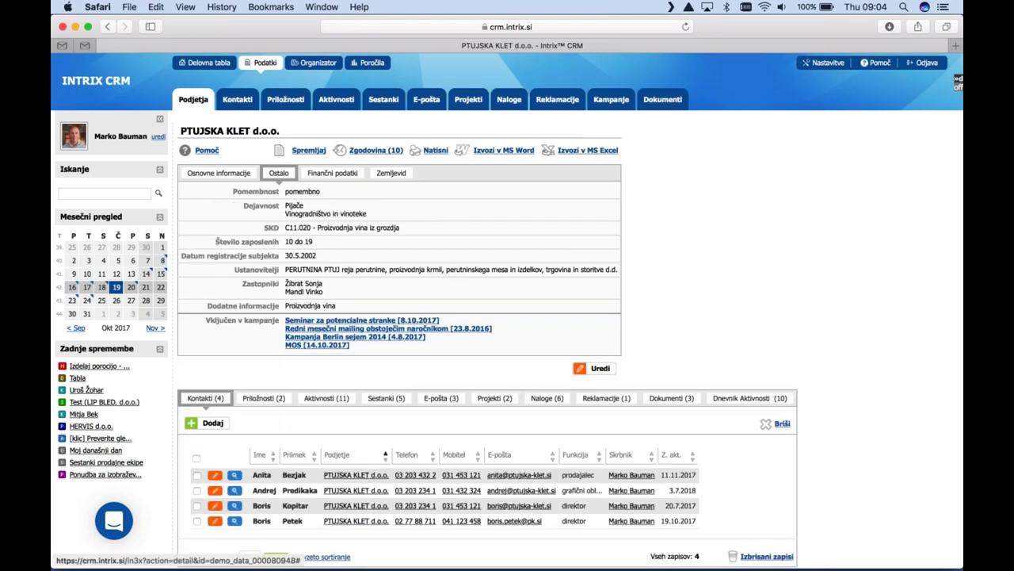
click(332, 172)
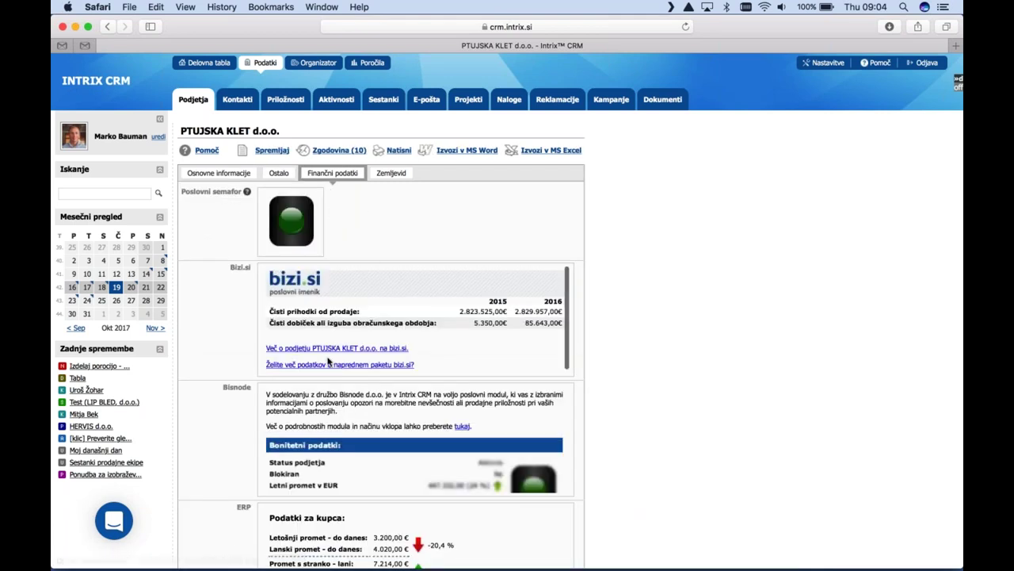
scroll(341, 333, down, 2)
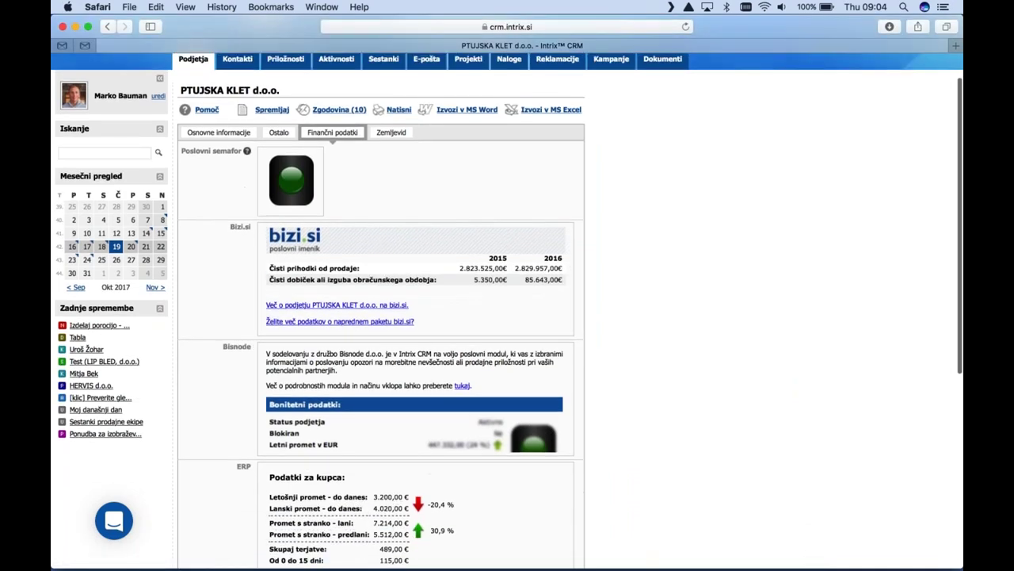
scroll(238, 388, down, 5)
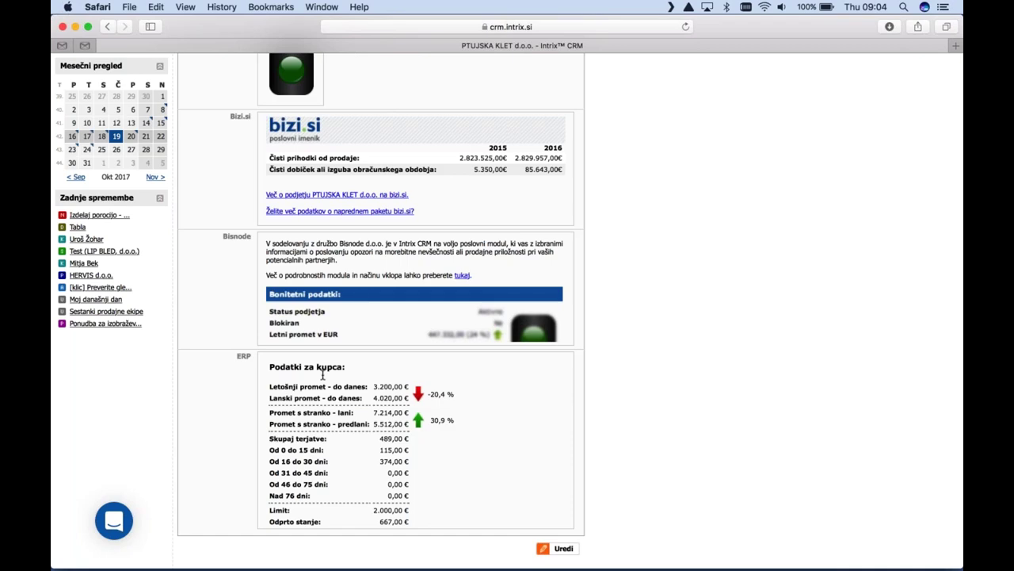
scroll(322, 375, up, 5)
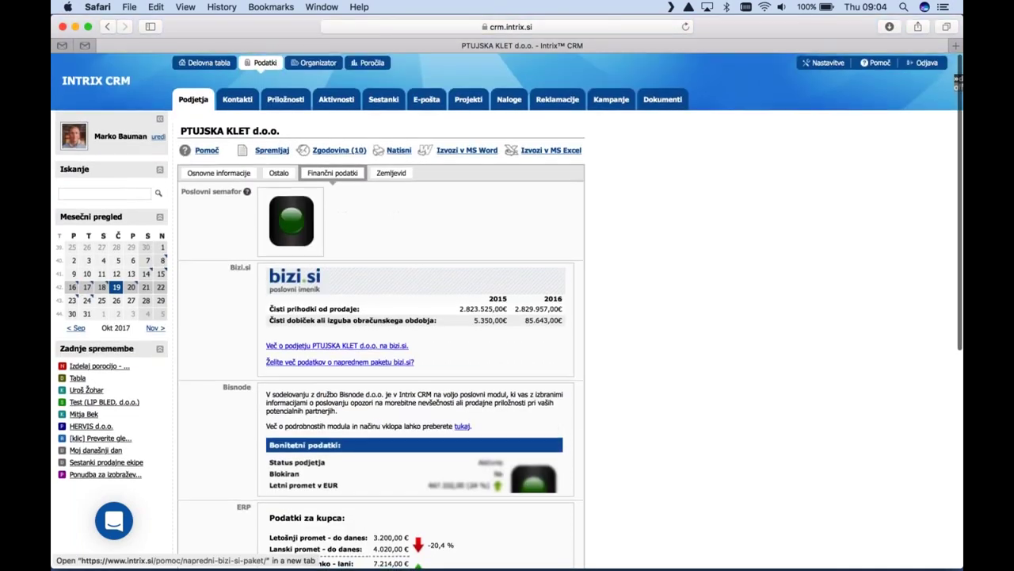
click(383, 175)
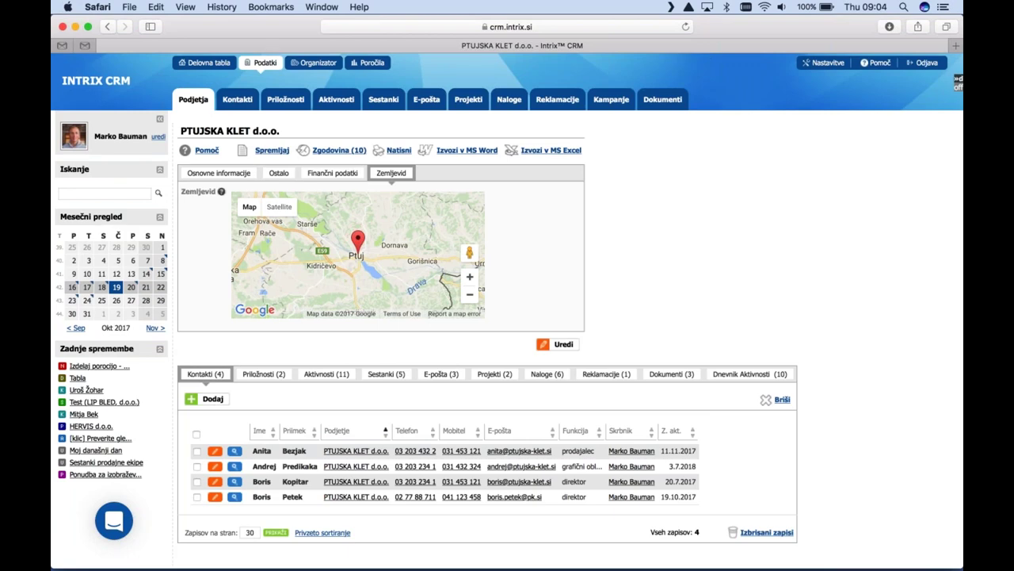
click(211, 173)
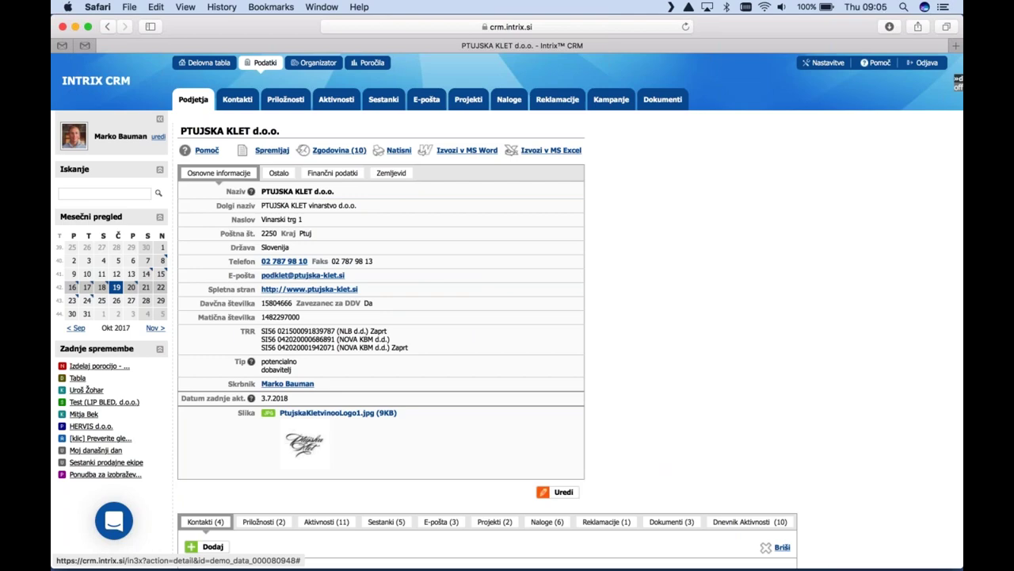
Examine the company's related Priložnosti and Aktivnosti records, and return to its Kontakti list
scroll(507, 309, down, 5)
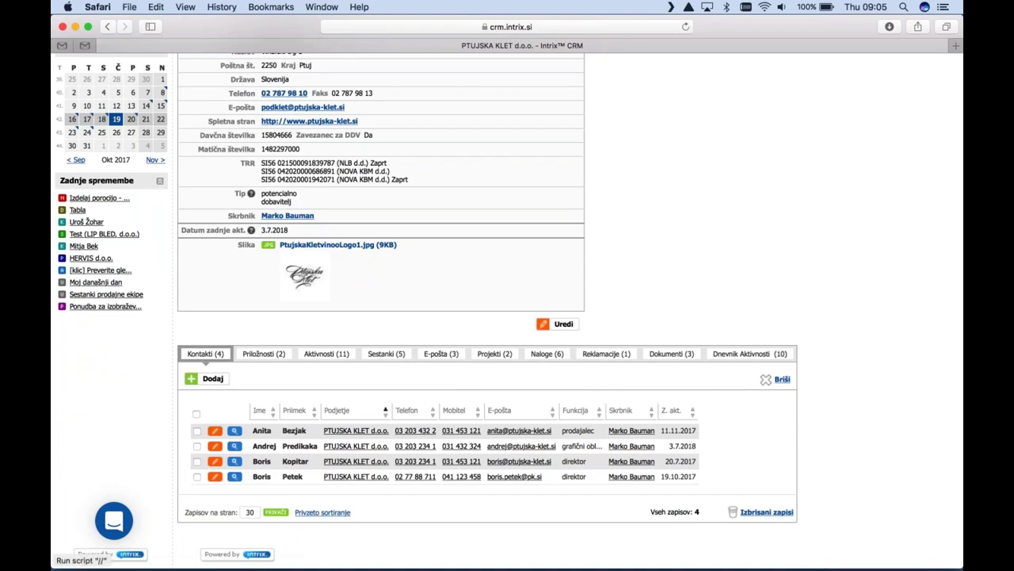
click(270, 355)
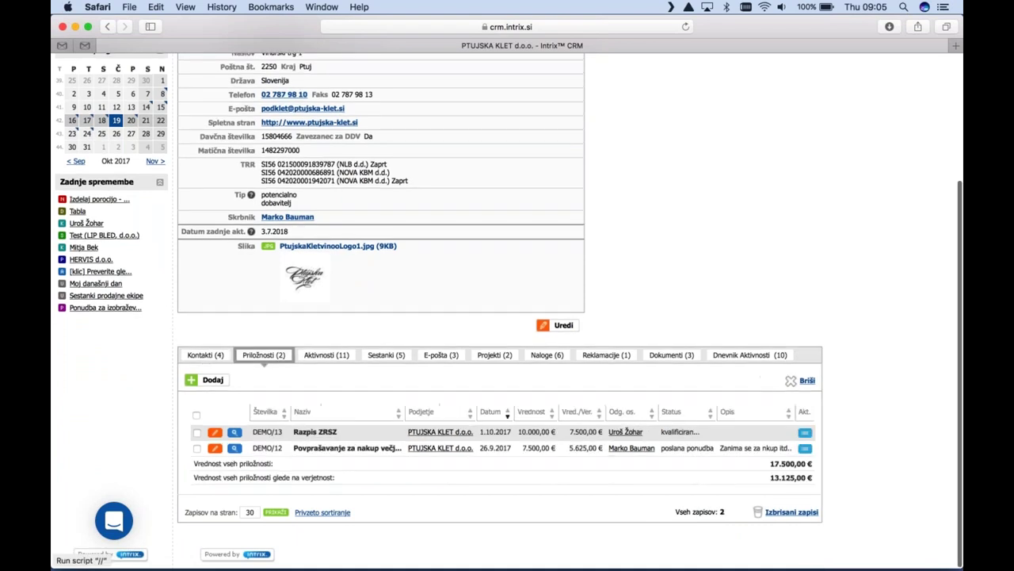
click(332, 357)
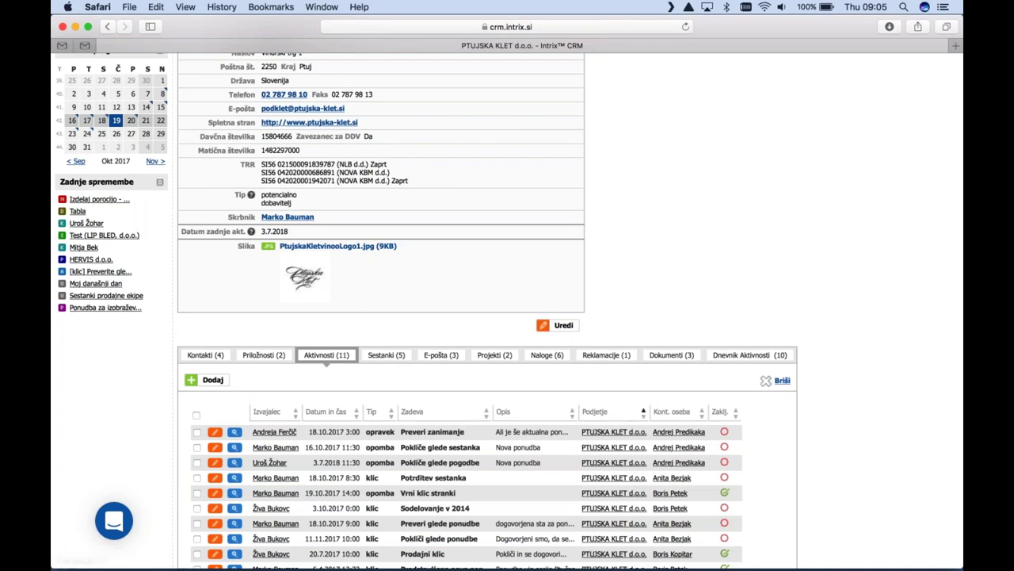
click(210, 355)
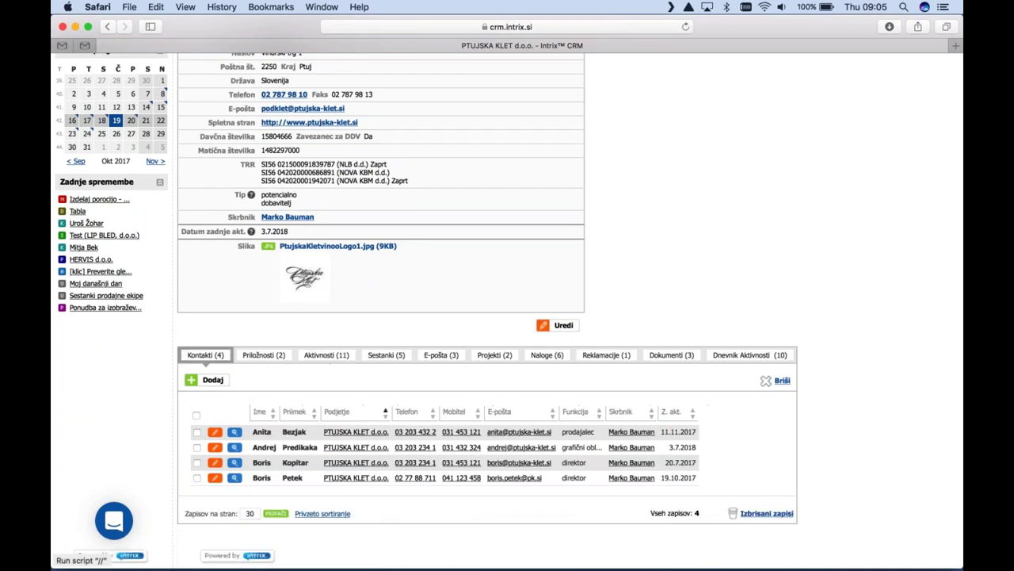
scroll(507, 309, up, 2)
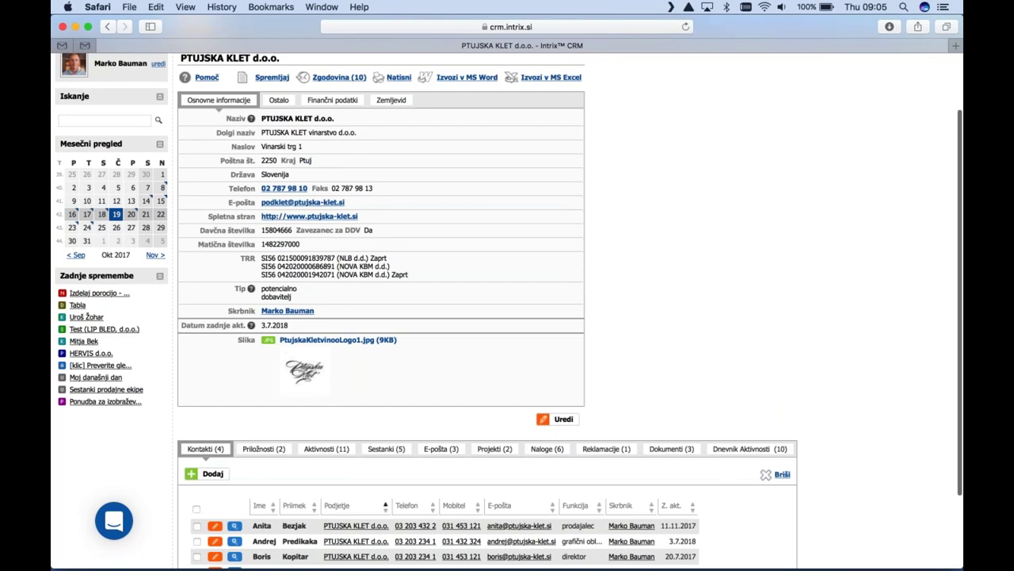
scroll(507, 309, up, 1)
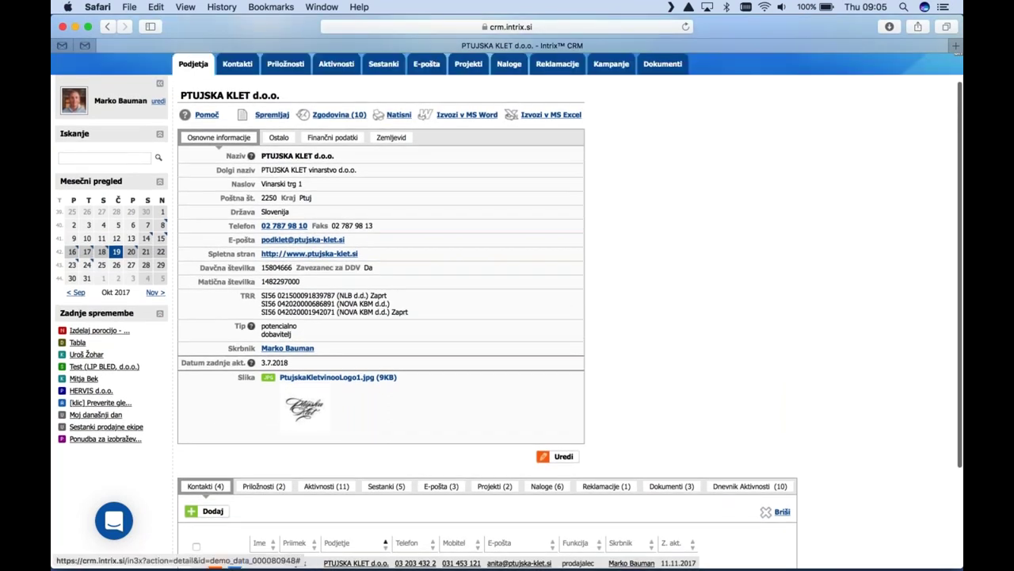
scroll(367, 268, down, 3)
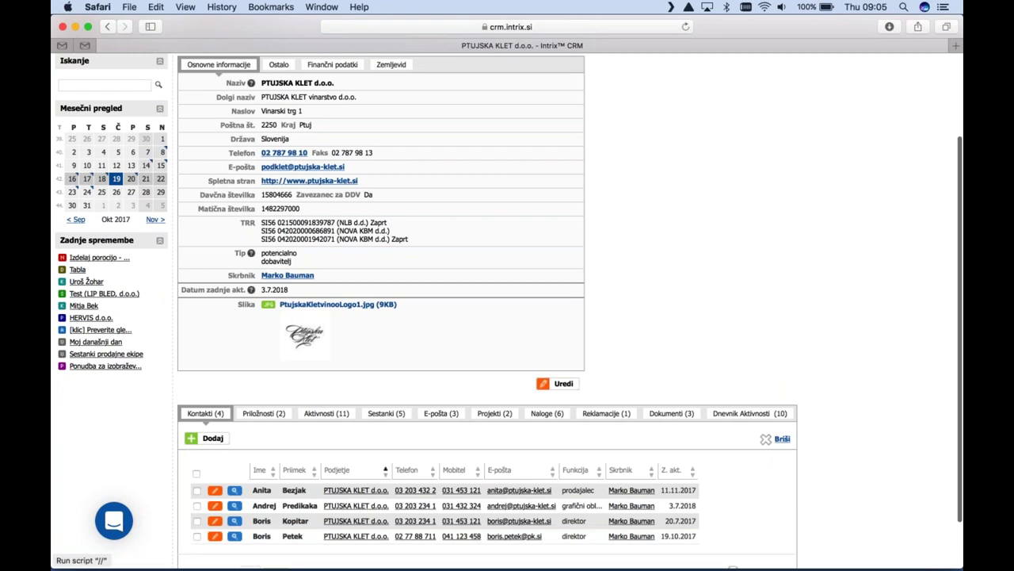
click(264, 413)
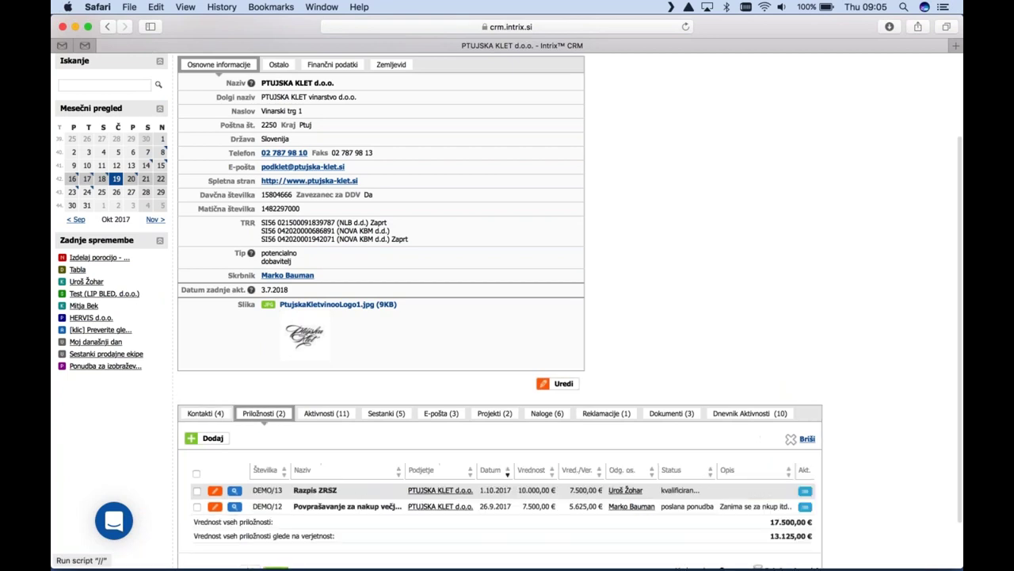
click(208, 414)
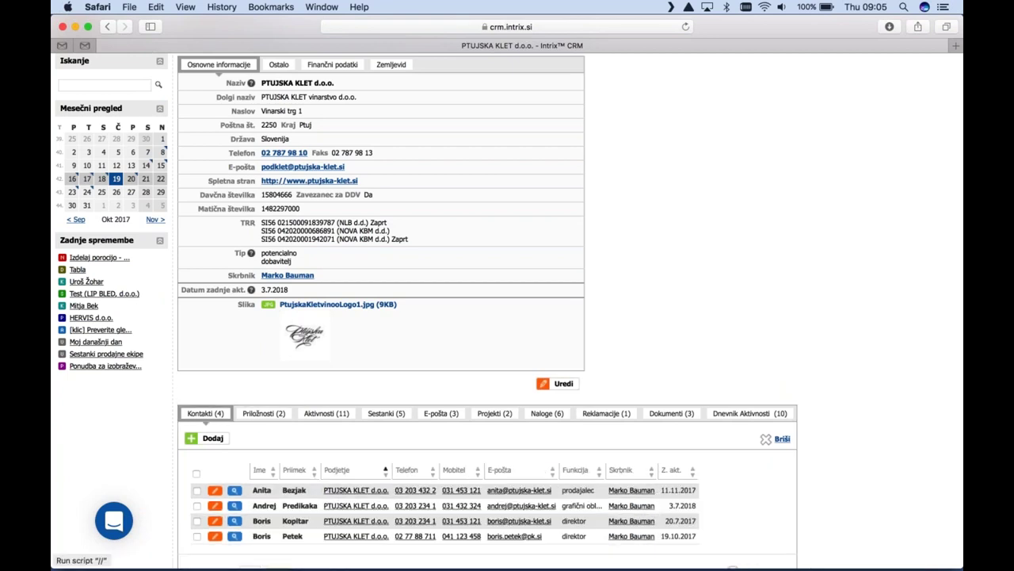
Examine the company's related Reklamacije, Dokumenti, E-pošta, Sestanki and Aktivnosti records
scroll(507, 317, up, 3)
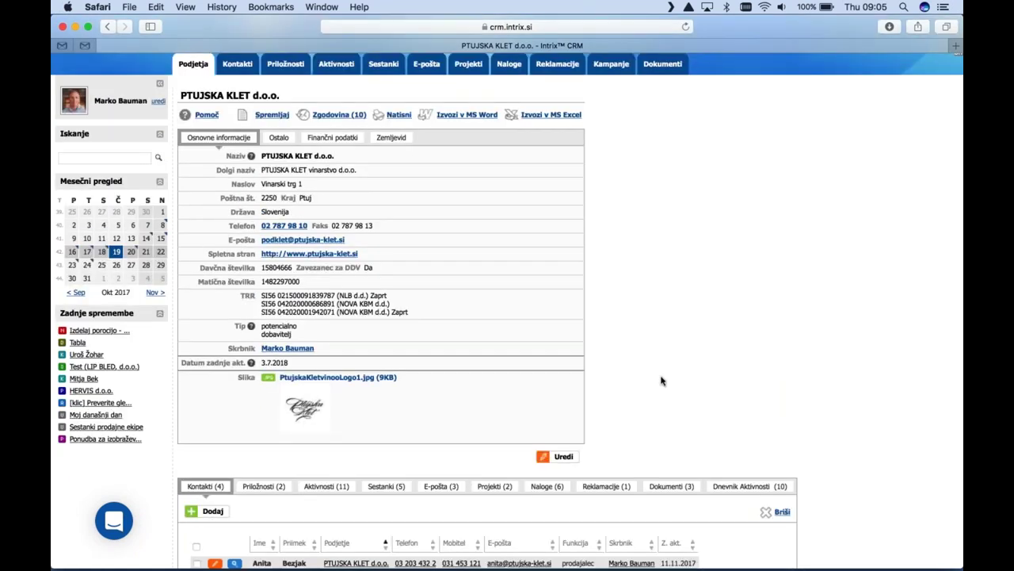
scroll(663, 381, down, 2)
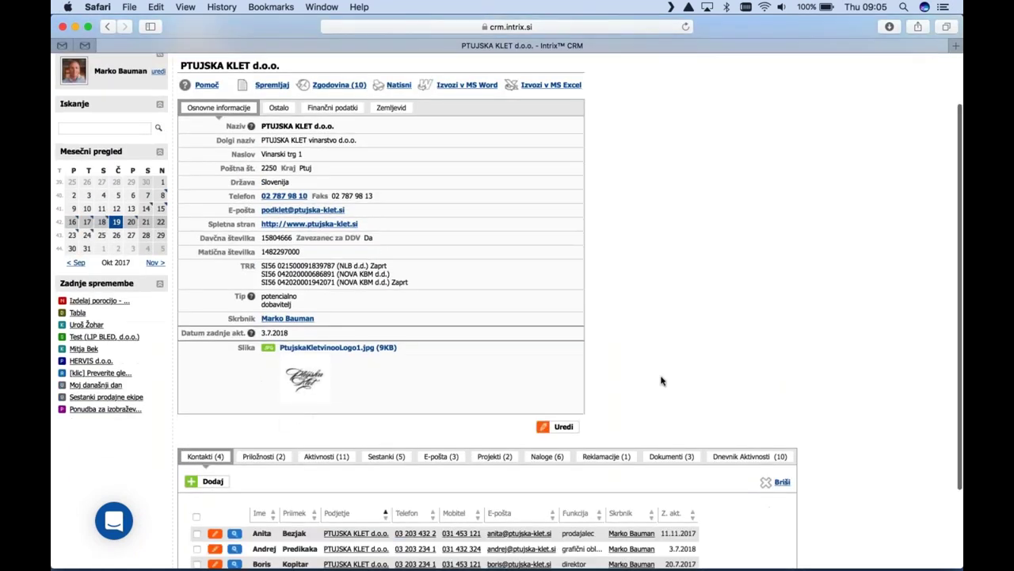
click(601, 447)
scroll(627, 490, down, 2)
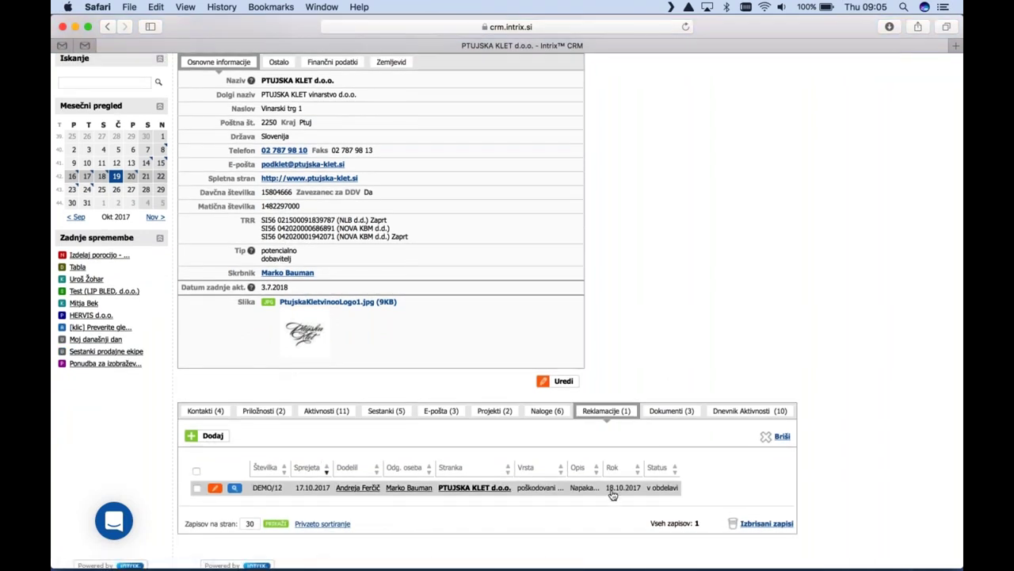
click(659, 413)
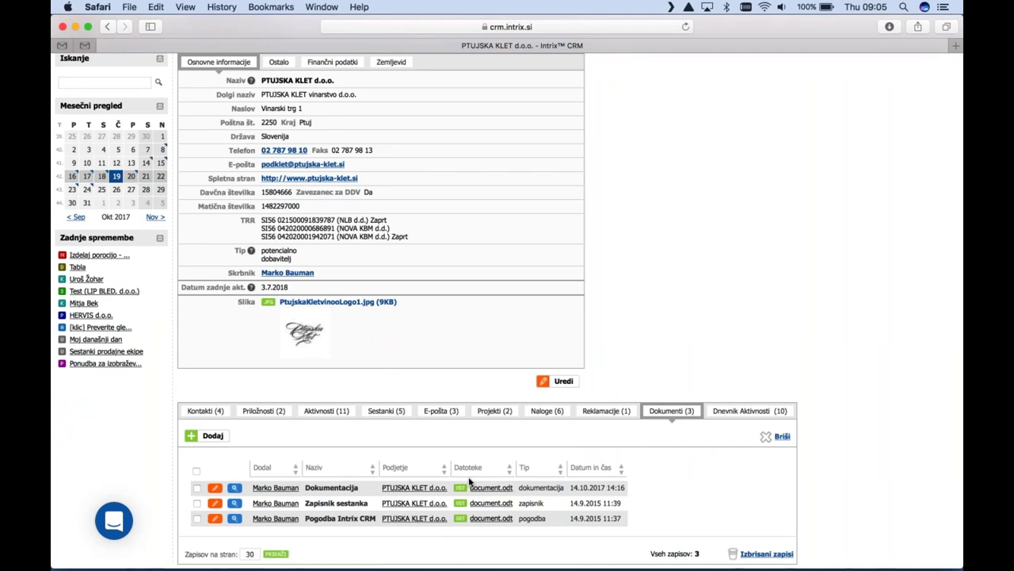
click(434, 413)
scroll(389, 497, up, 2)
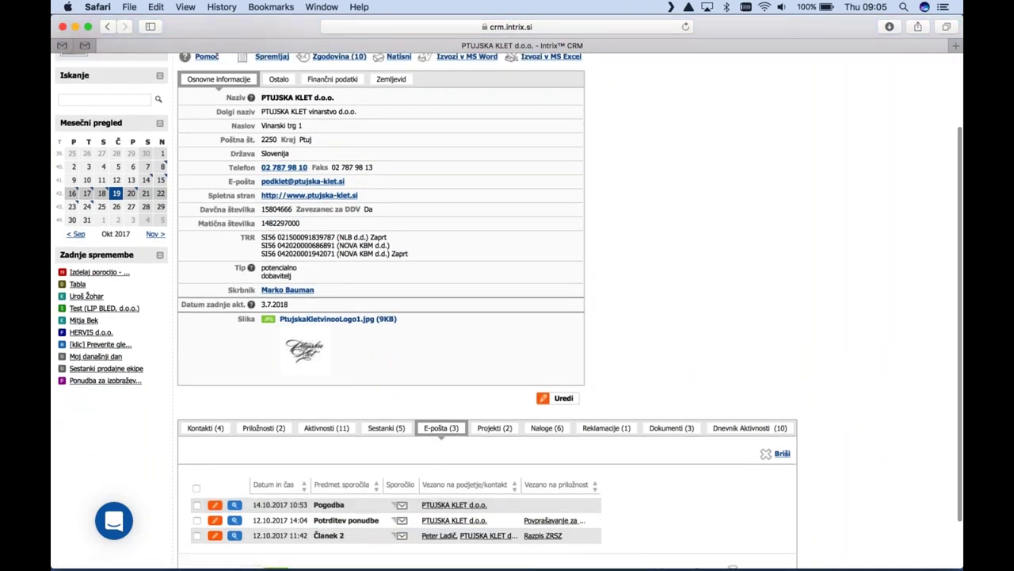
click(386, 428)
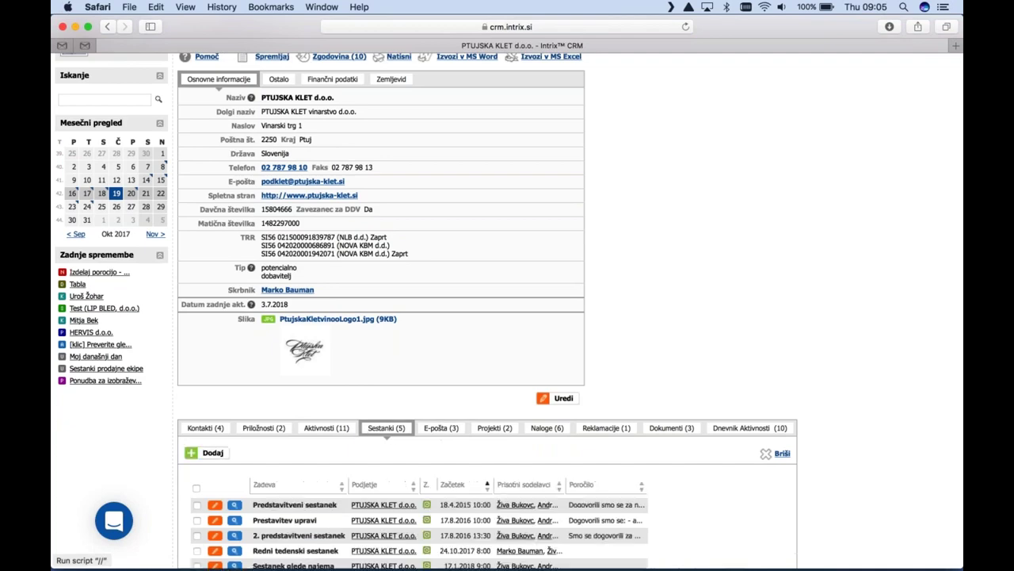
click(326, 427)
scroll(327, 436, down, 3)
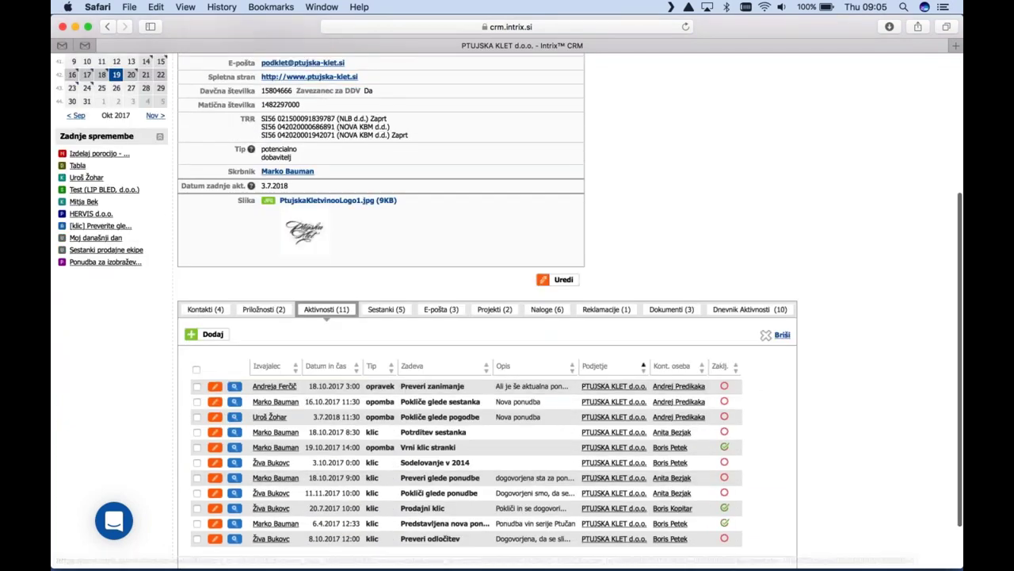
Start a new company in Podjetja, look up "intera d.o.o." and fill the form with the data of INTERA družba za informacijsko tehnologijo d.o.o
scroll(488, 356, up, 5)
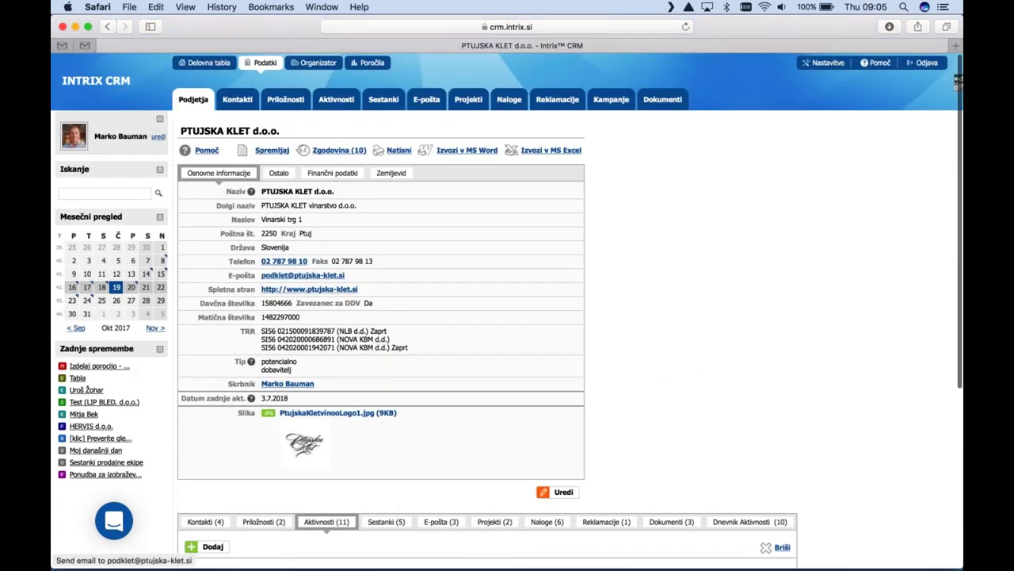
mouse_move(122, 244)
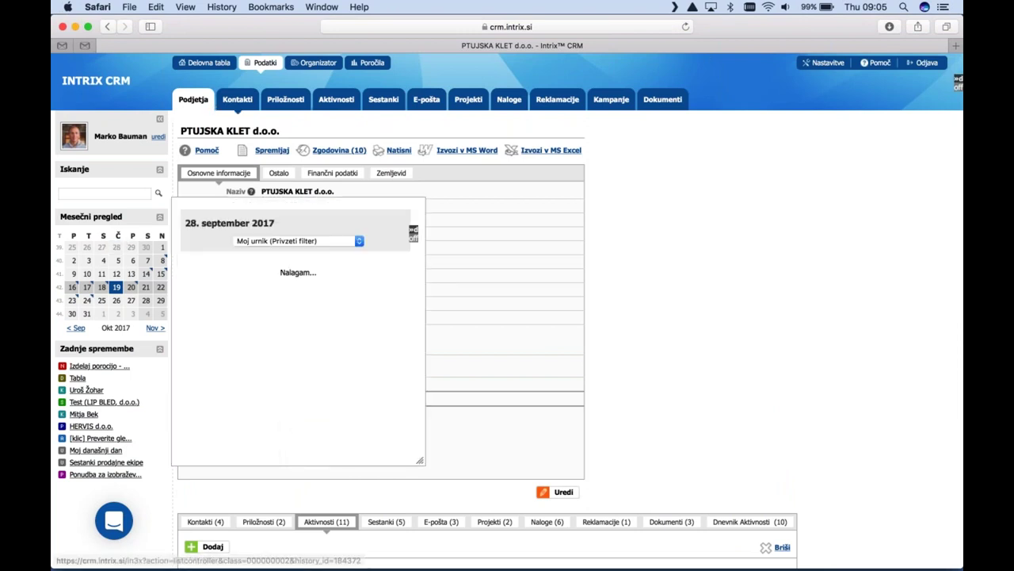
click(193, 99)
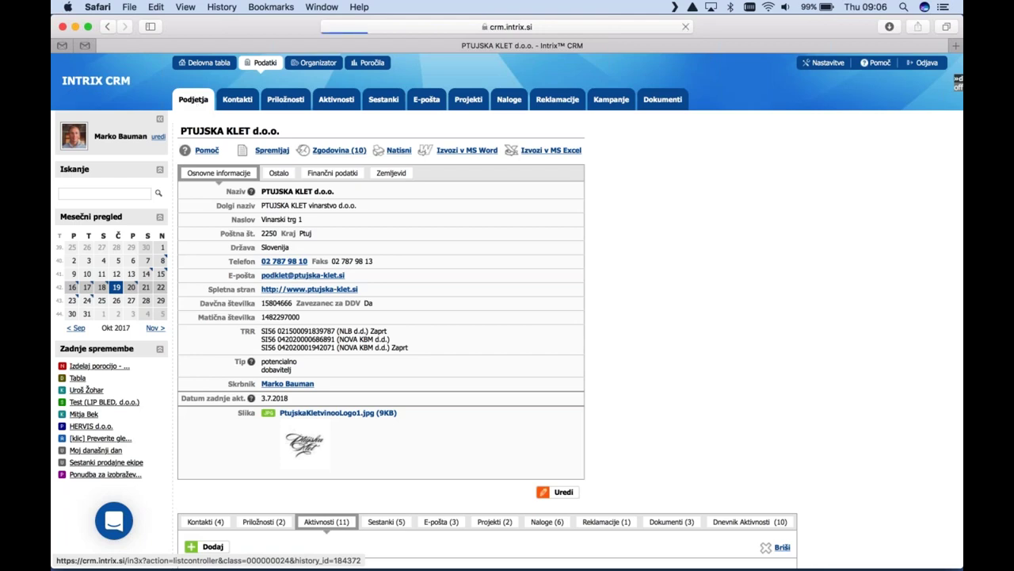
click(199, 131)
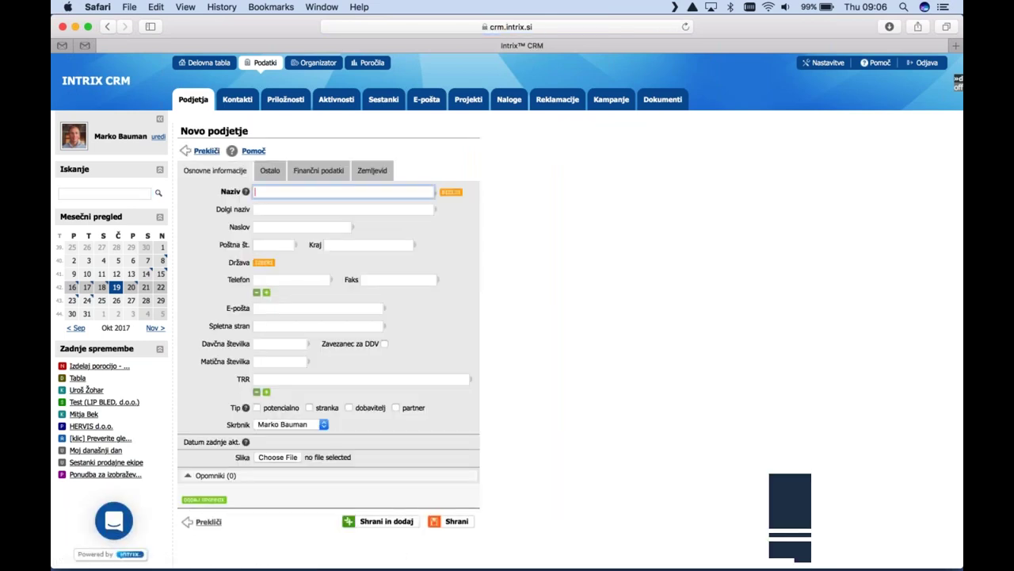
text(intera d.o.o.)
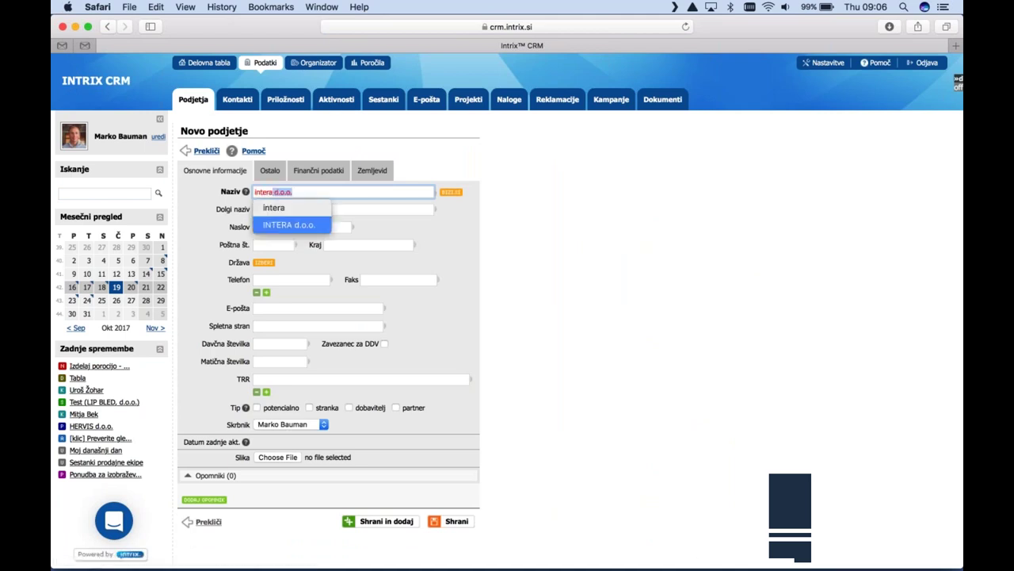
key(Return)
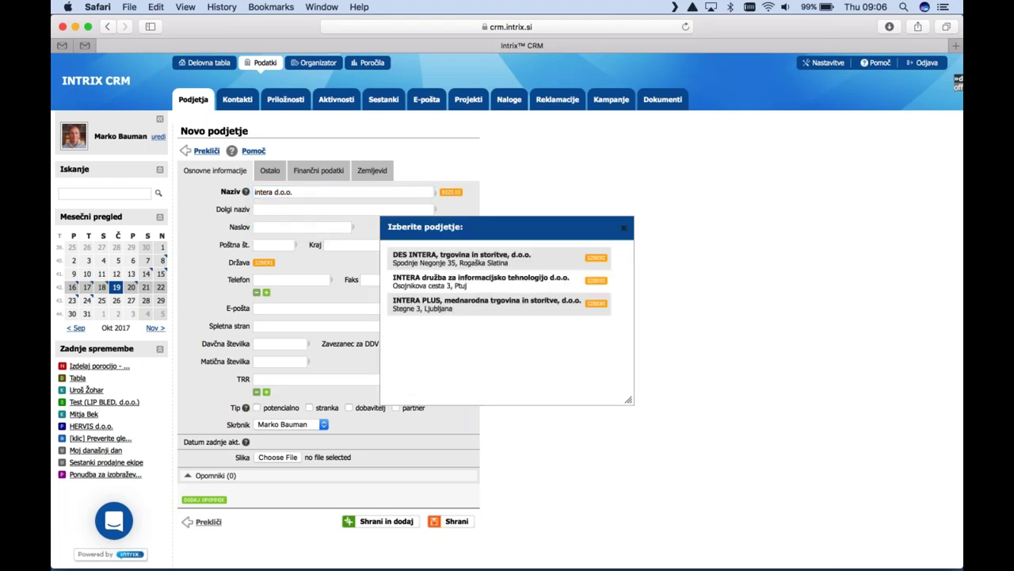
click(593, 282)
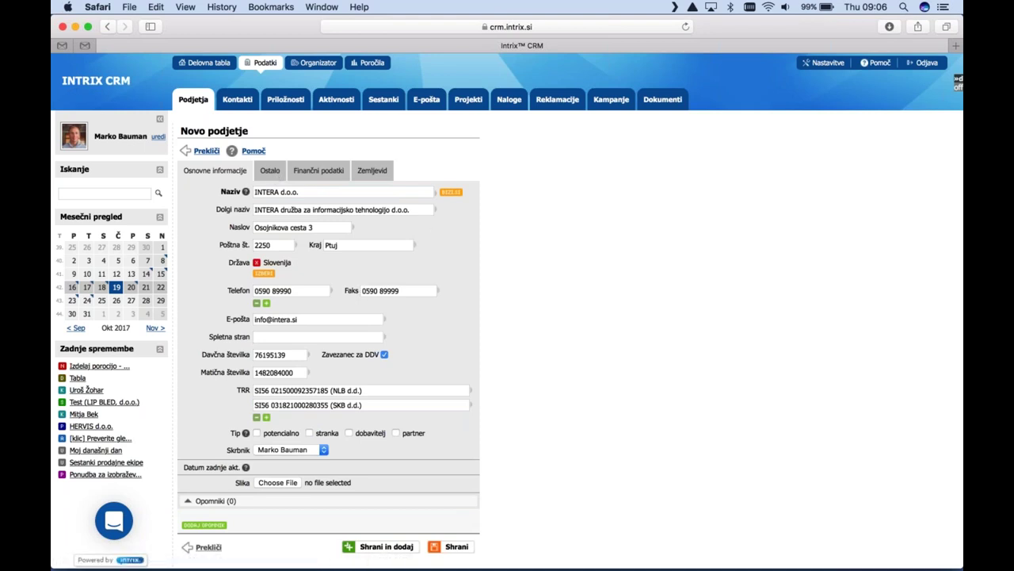
Review the new company's prefilled Finančni podatki and Ostalo sections, and leave the form for the Podjetja list without saving
click(295, 171)
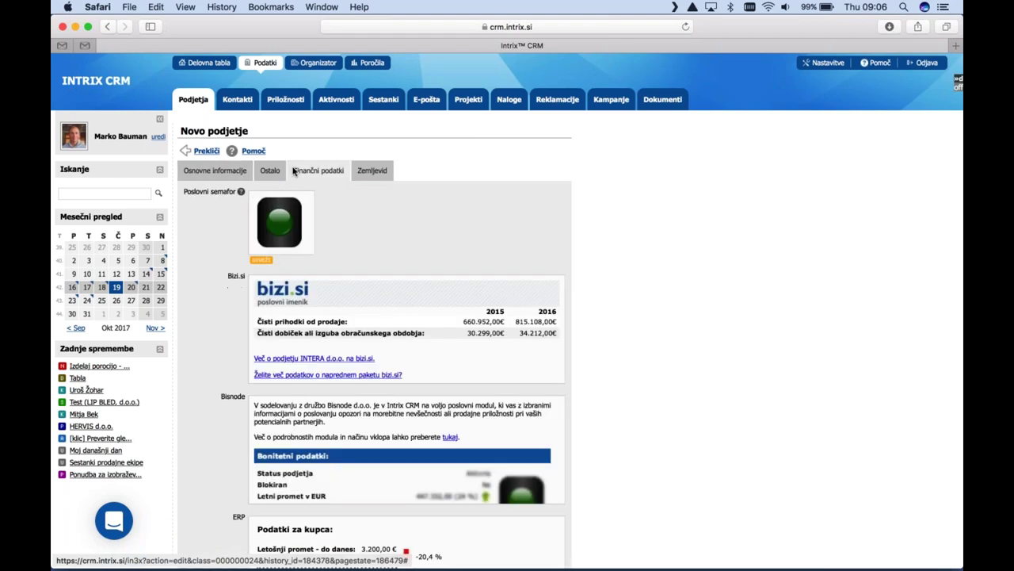
click(270, 170)
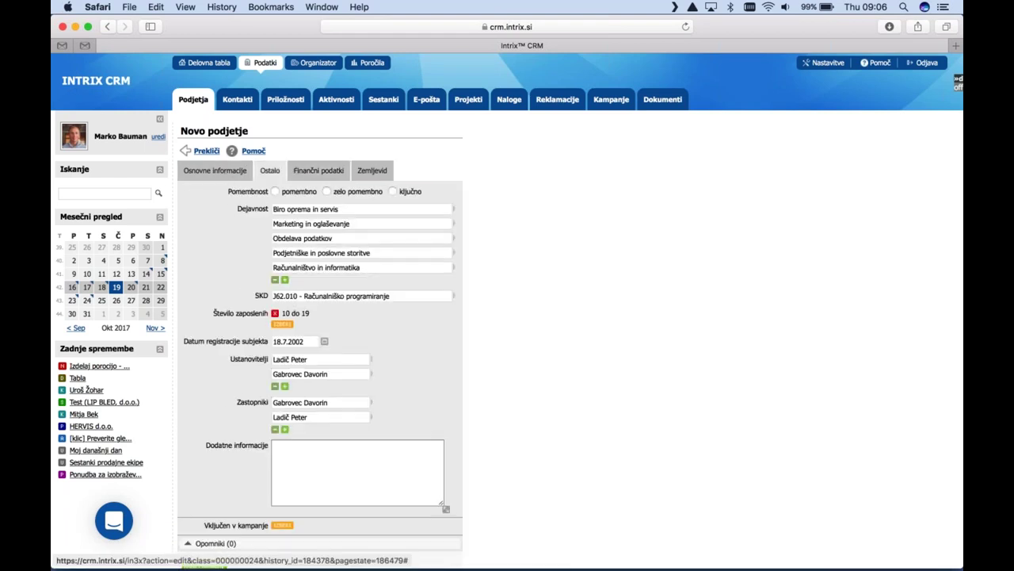
click(242, 174)
scroll(507, 297, down, 1)
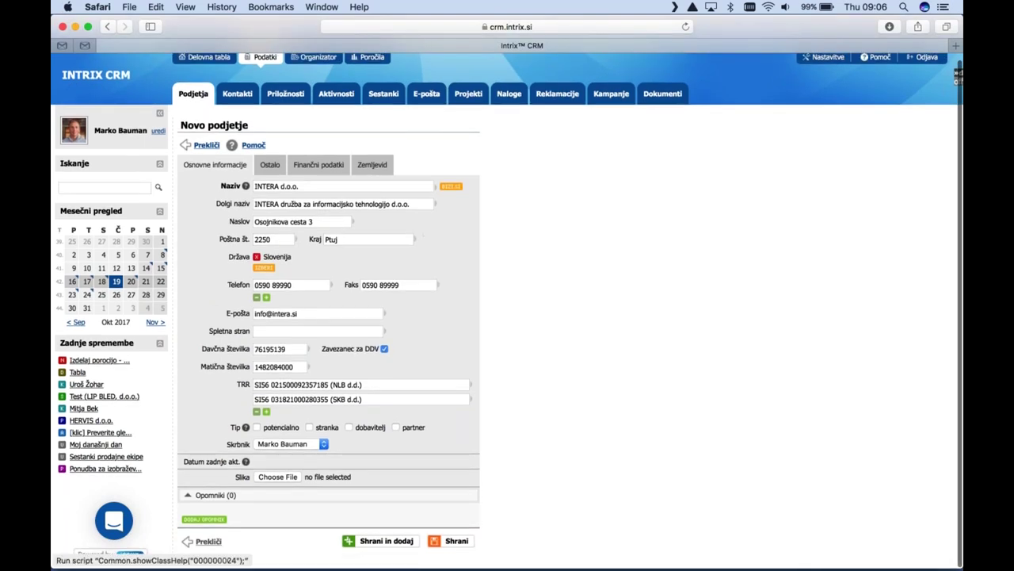
click(200, 100)
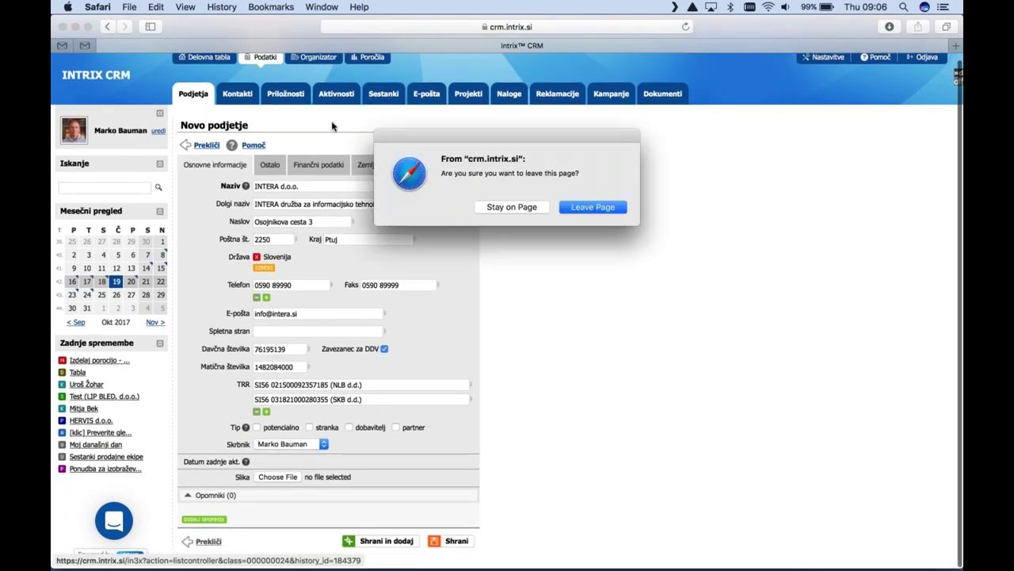
click(576, 207)
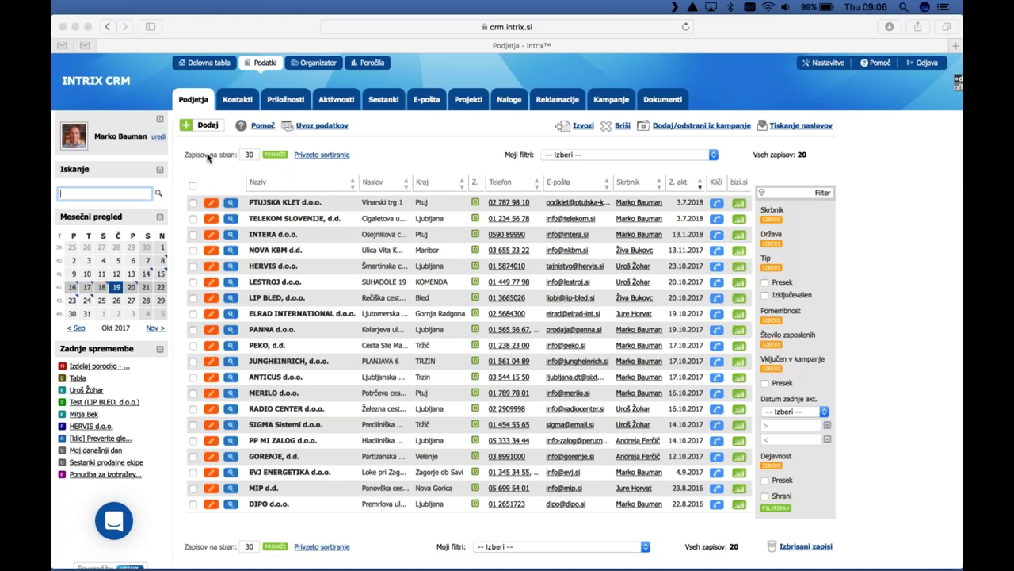
Filter the Podjetja list by Tip stranka
scroll(276, 362, down, 2)
click(769, 271)
click(768, 268)
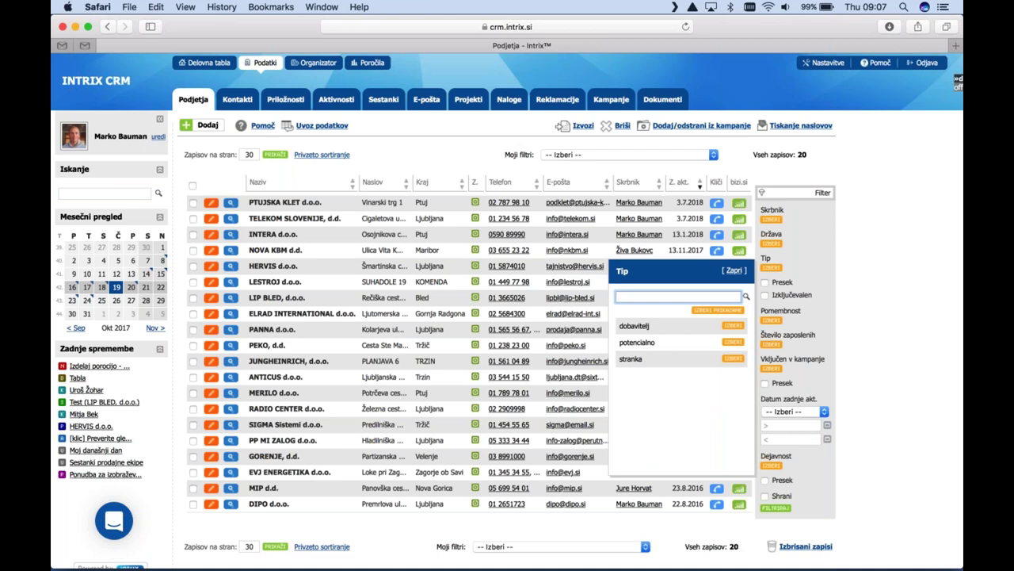
click(733, 358)
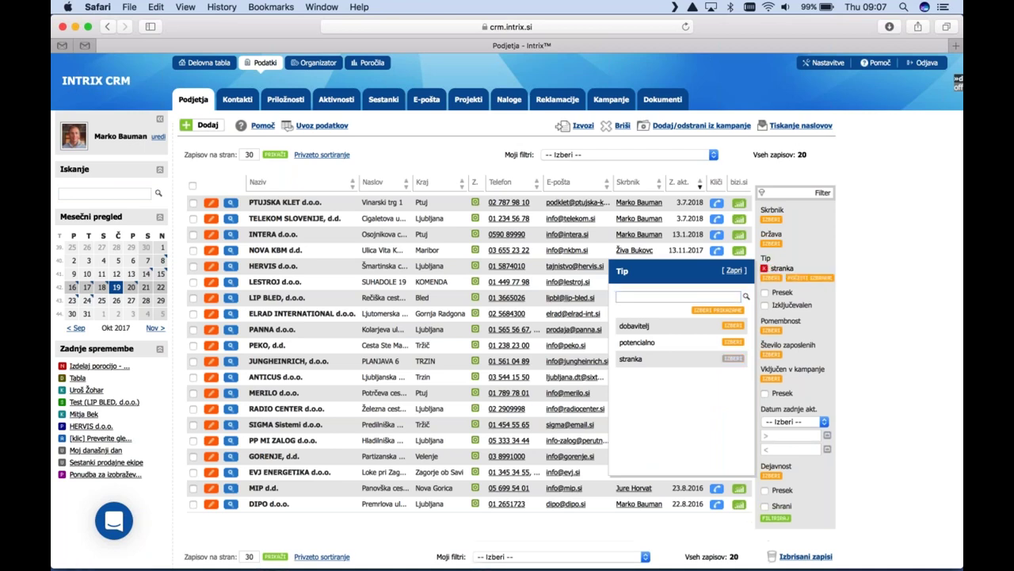
click(776, 517)
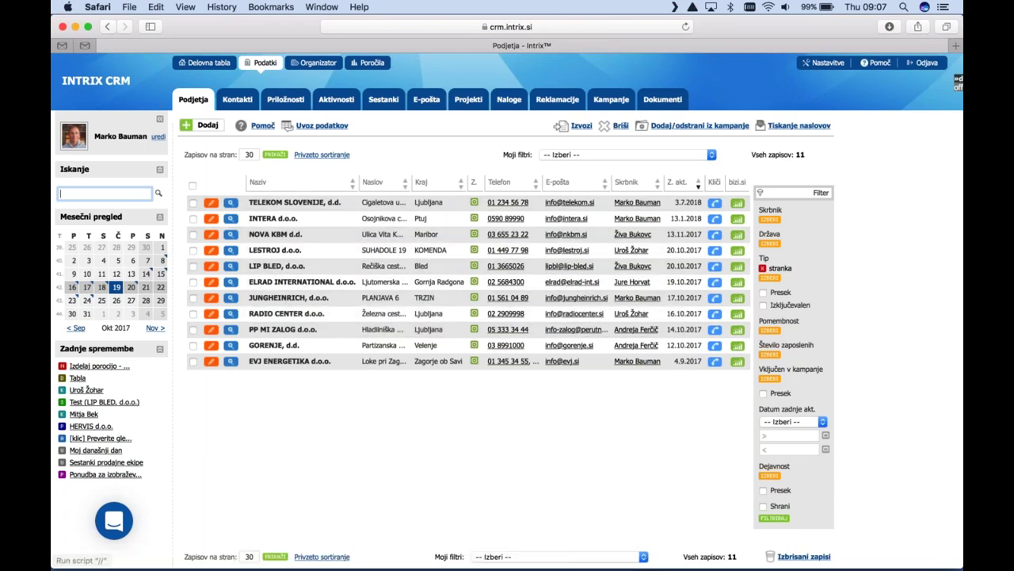
Replace the company type filter with potencialno and apply it to the list
click(762, 268)
click(768, 267)
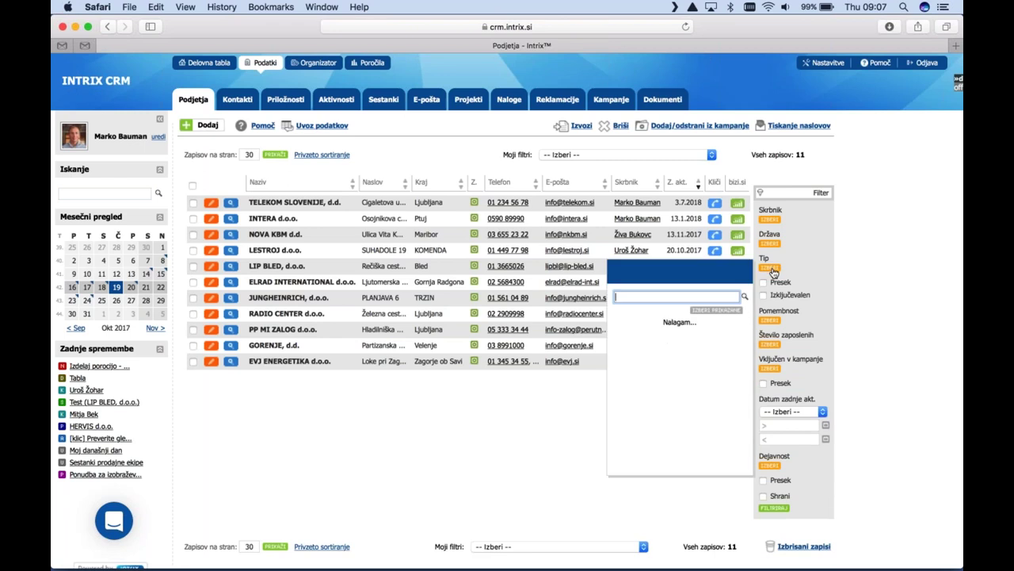
click(679, 342)
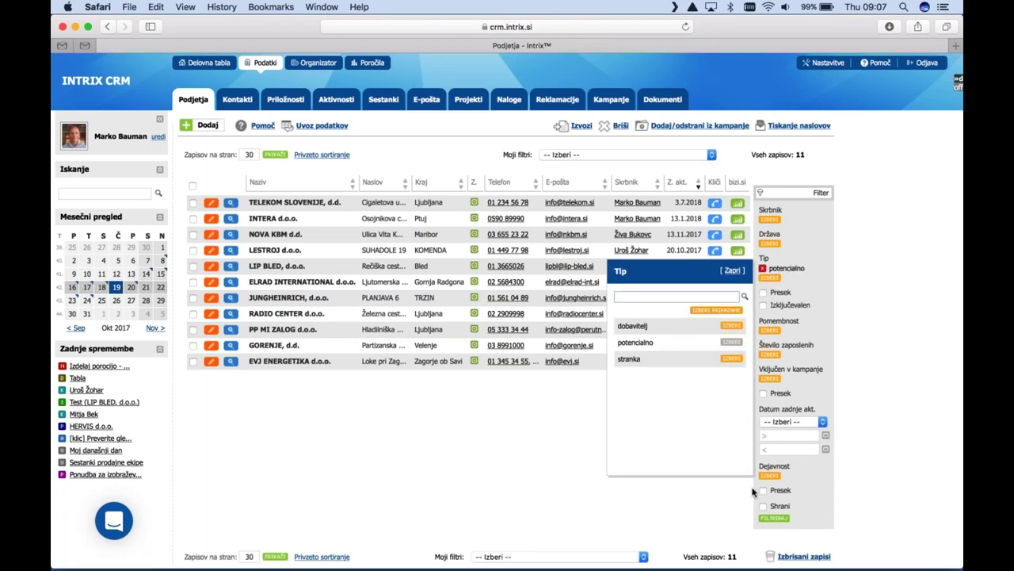
click(766, 517)
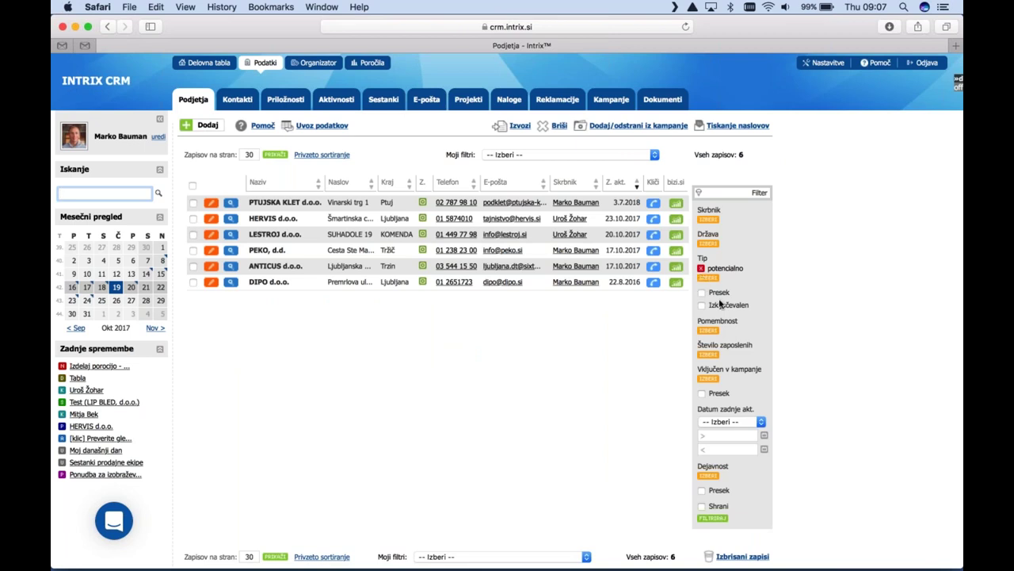
Filter the companies by Tip stranka combined with Pomembnost pomembno, removing the potencialno filter
click(700, 269)
click(708, 321)
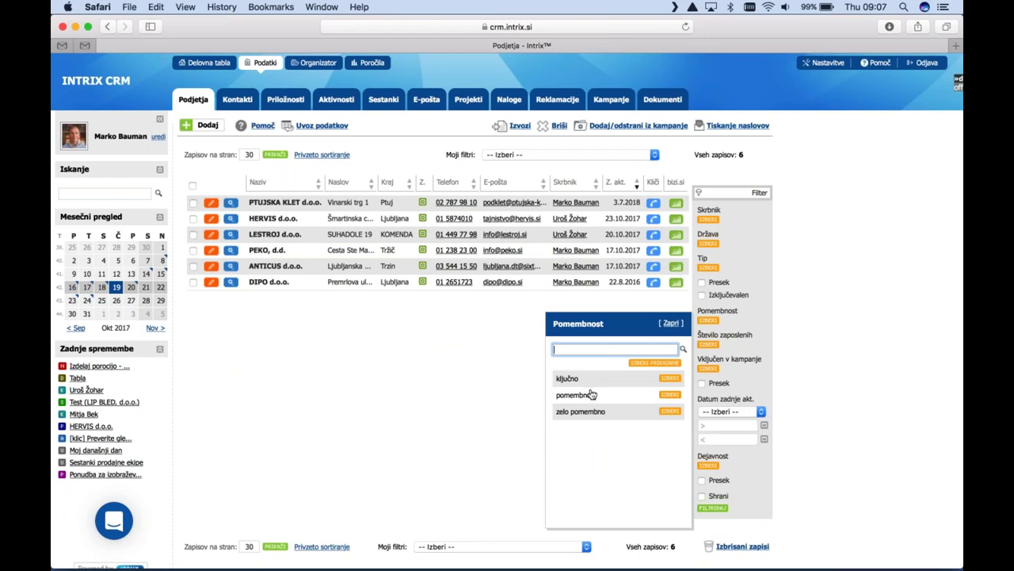
click(590, 396)
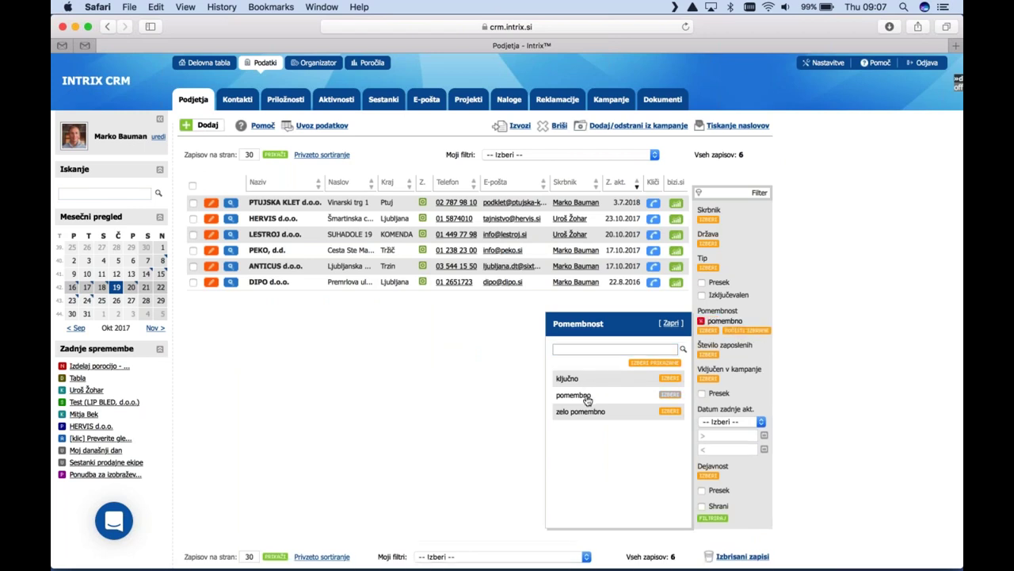
click(708, 268)
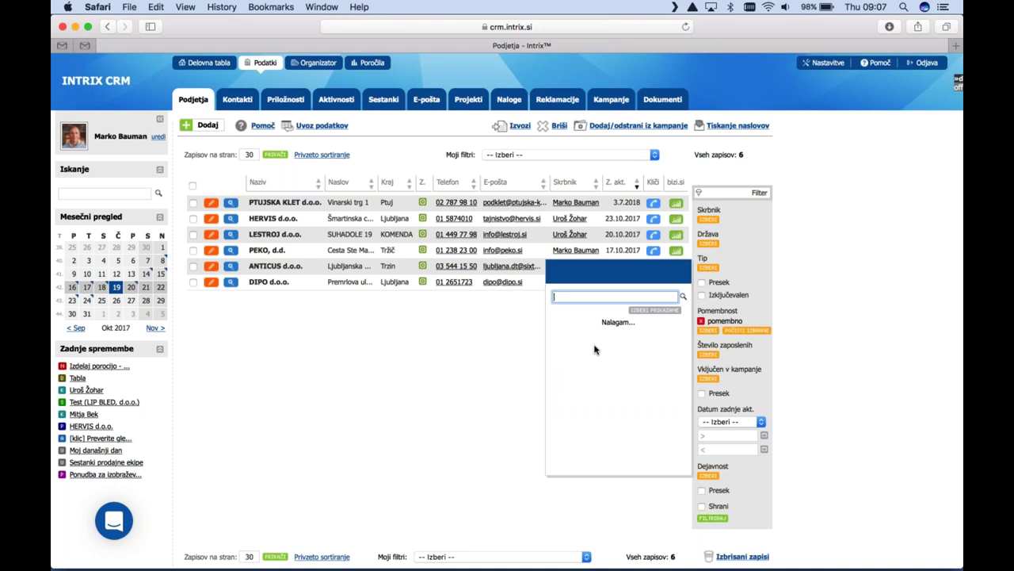
click(569, 361)
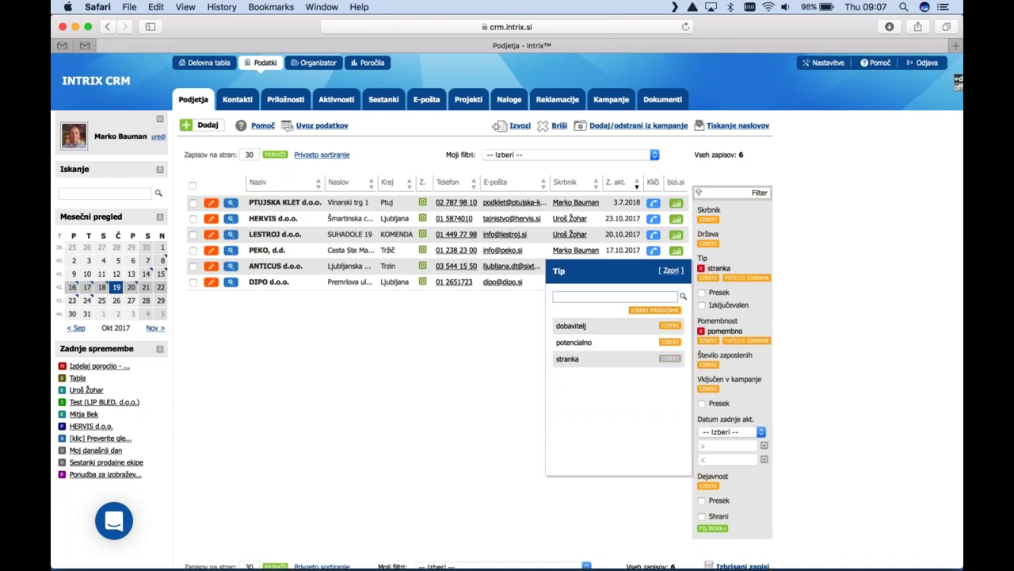
click(712, 528)
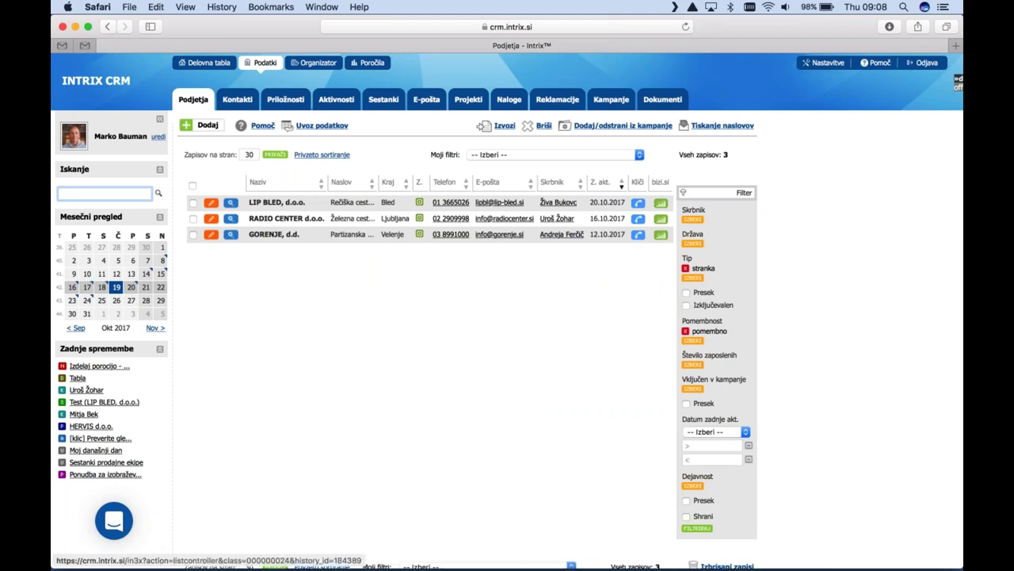
Reset the Podjetja list and filter it by Skrbnik to the companies managed by the logged-in user
click(193, 99)
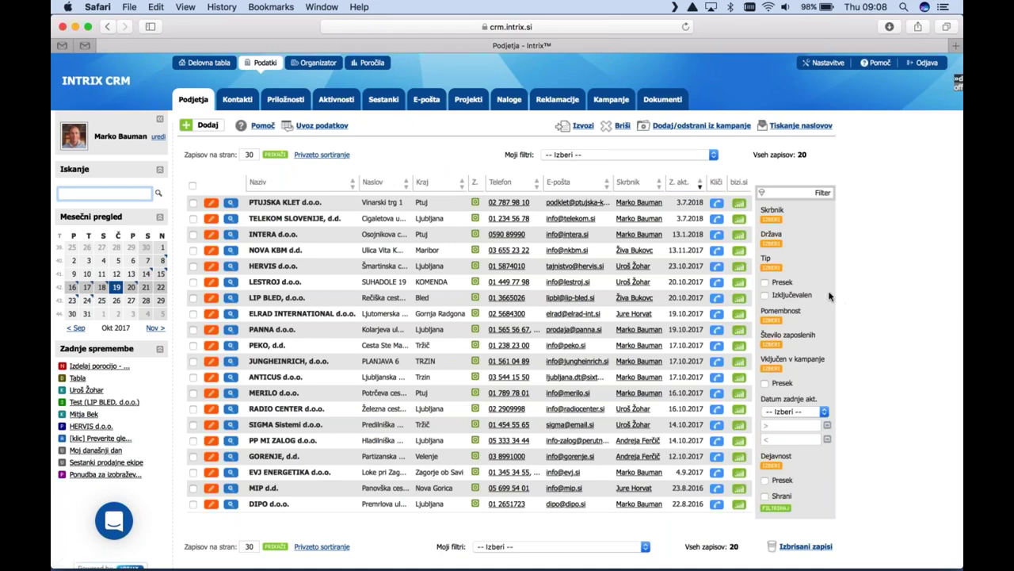
click(771, 219)
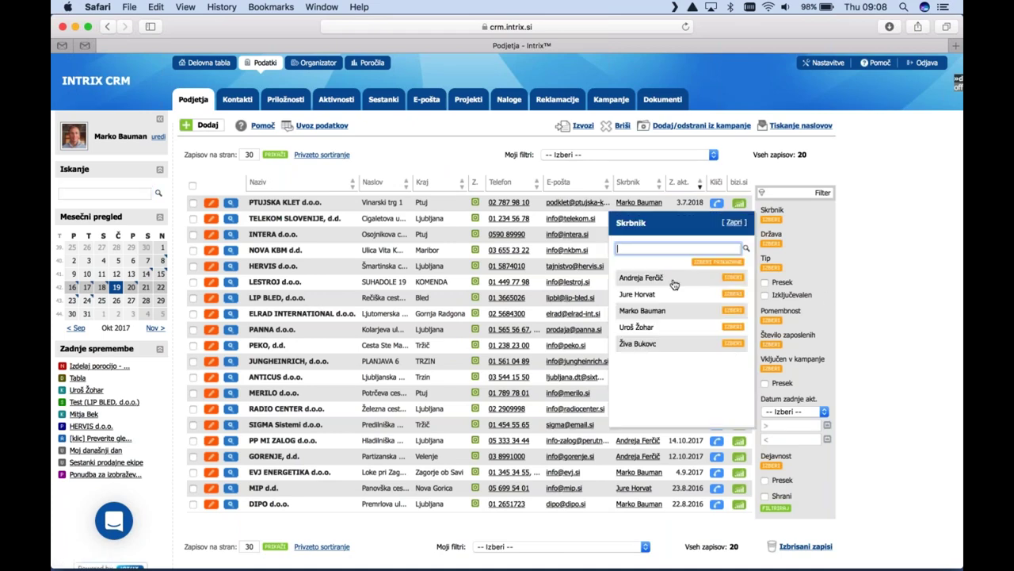
click(665, 310)
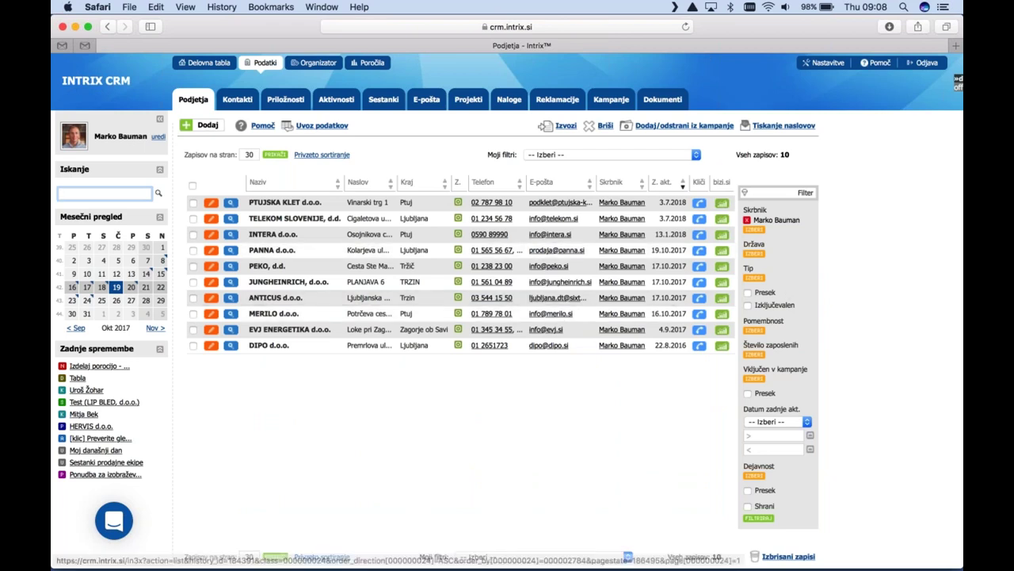
Apply the predefined filter Aktivna podjetja (aktivnosti v tekočem tednu) to the Podjetja list
click(602, 155)
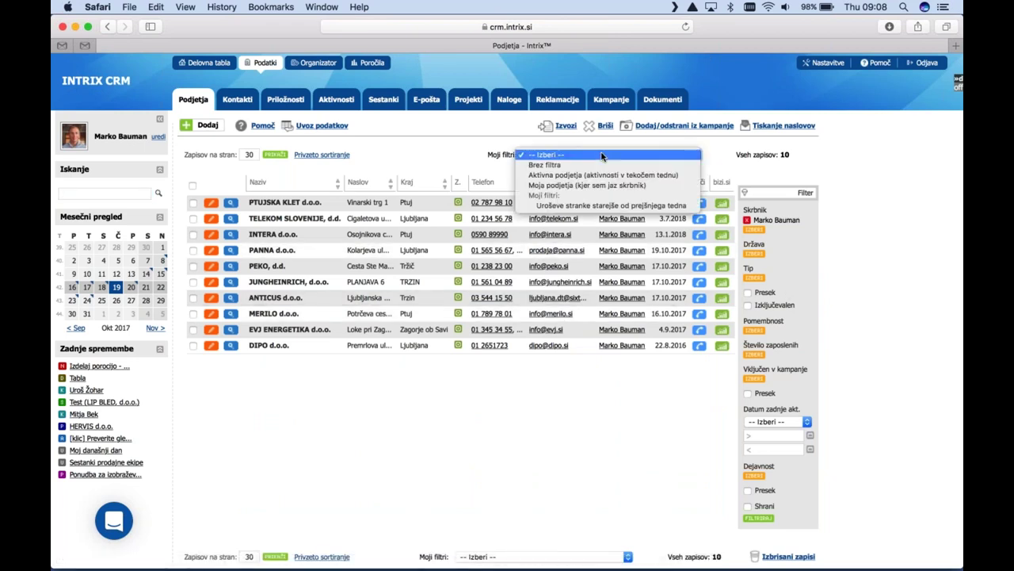
click(422, 143)
click(538, 156)
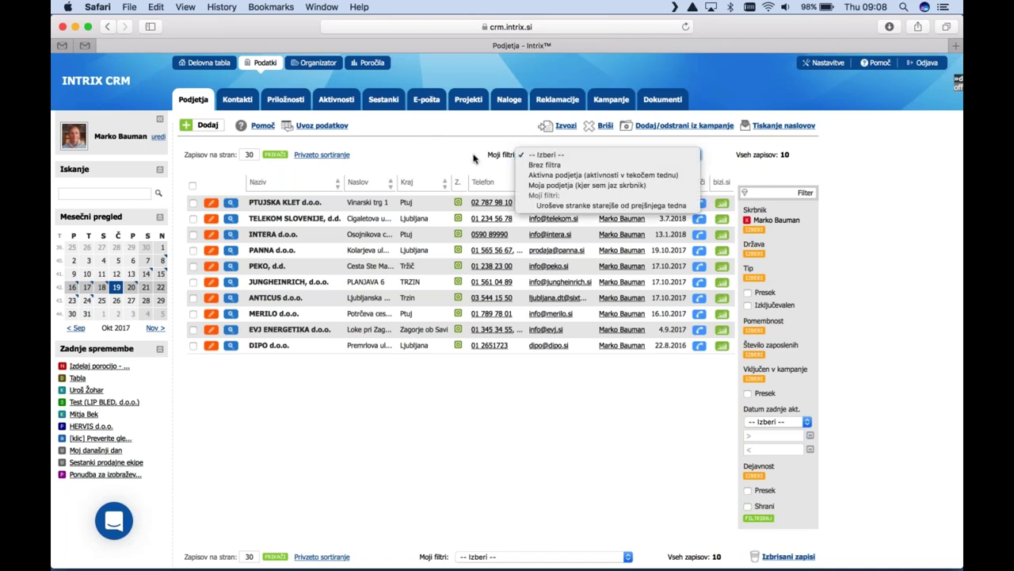
click(478, 158)
click(548, 157)
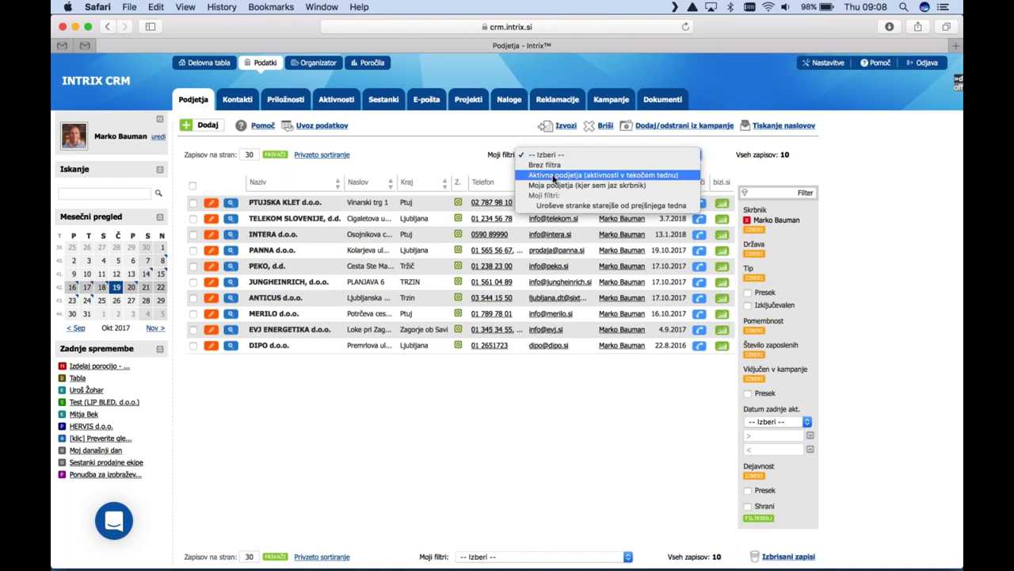
click(553, 176)
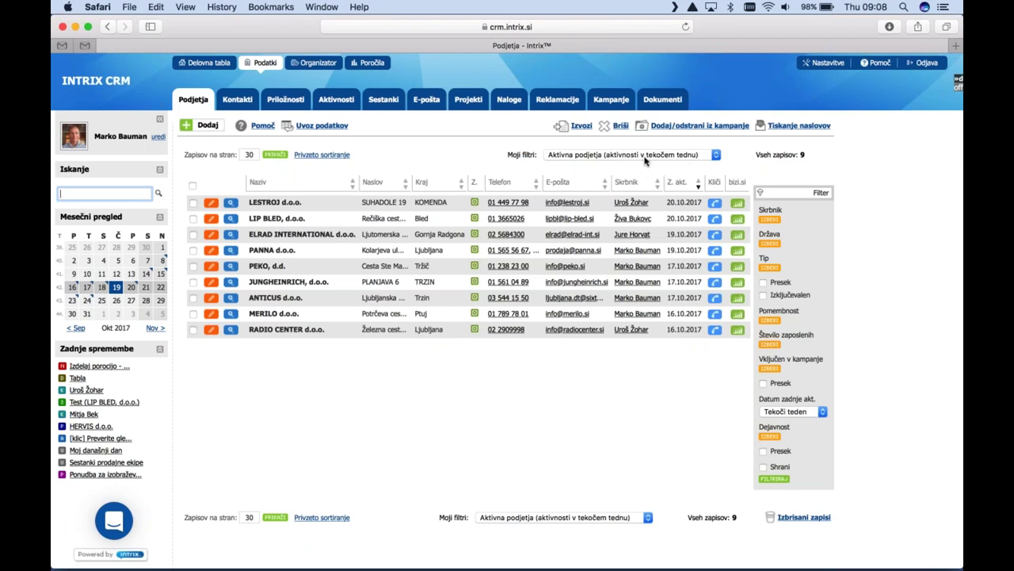
Switch the Podjetja list to the predefined filter Moja podjetja (kjer sem jaz skrbnik) and review the other predefined filters
click(646, 159)
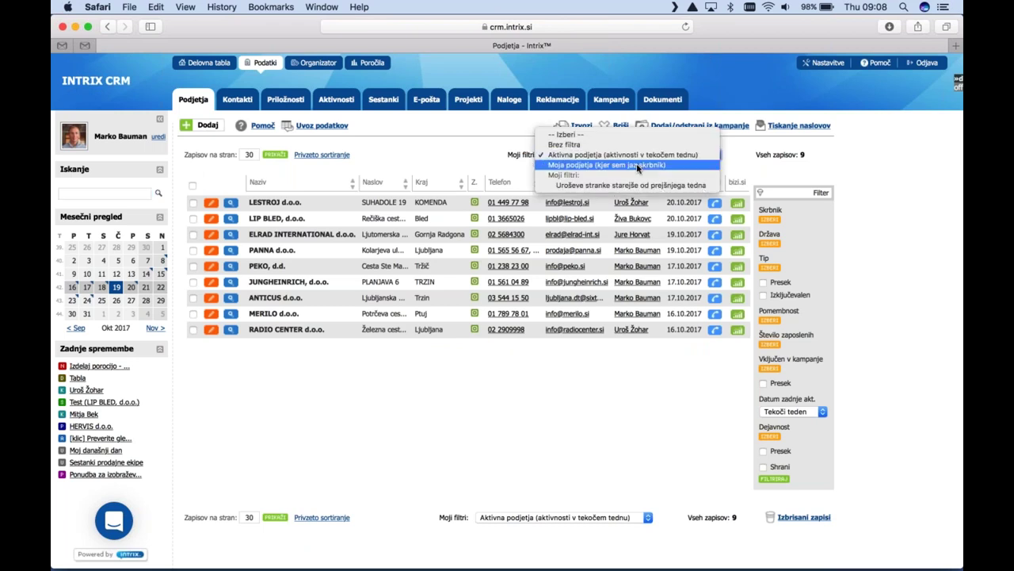
click(638, 166)
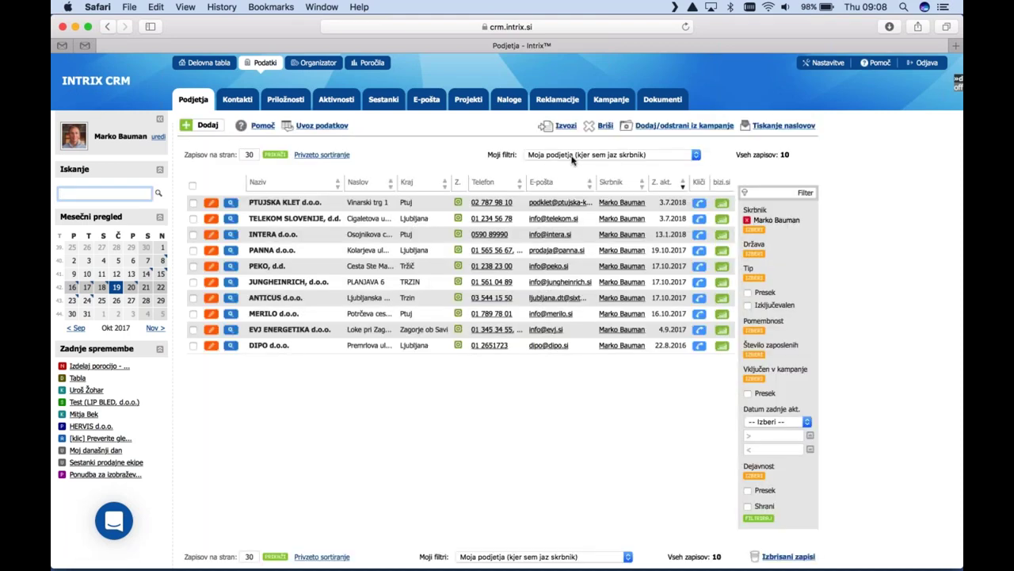
click(572, 157)
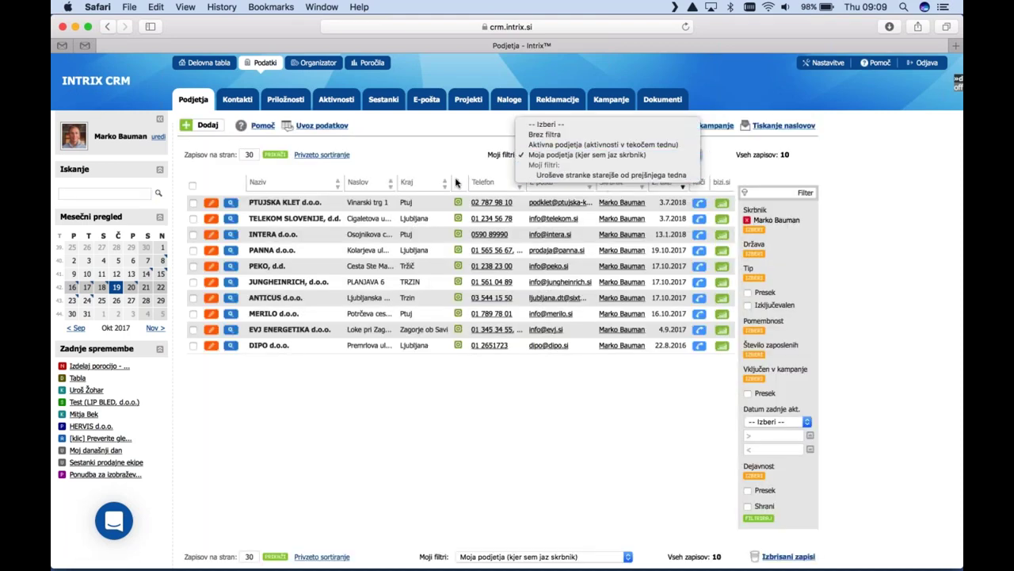
click(437, 163)
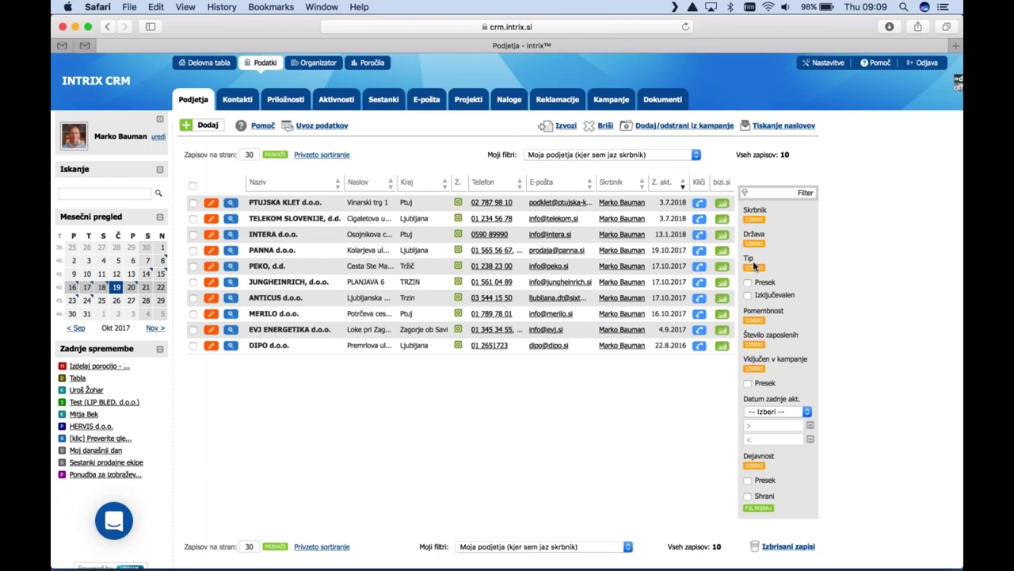
Select the logged-in user as Skrbnik in the filter criteria and filter the companies by it
click(754, 219)
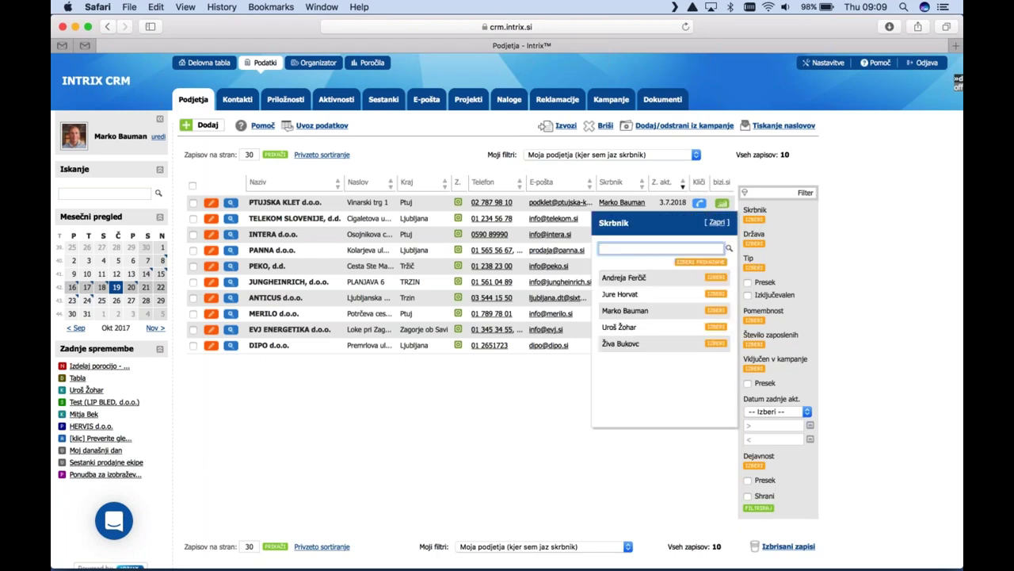
click(637, 314)
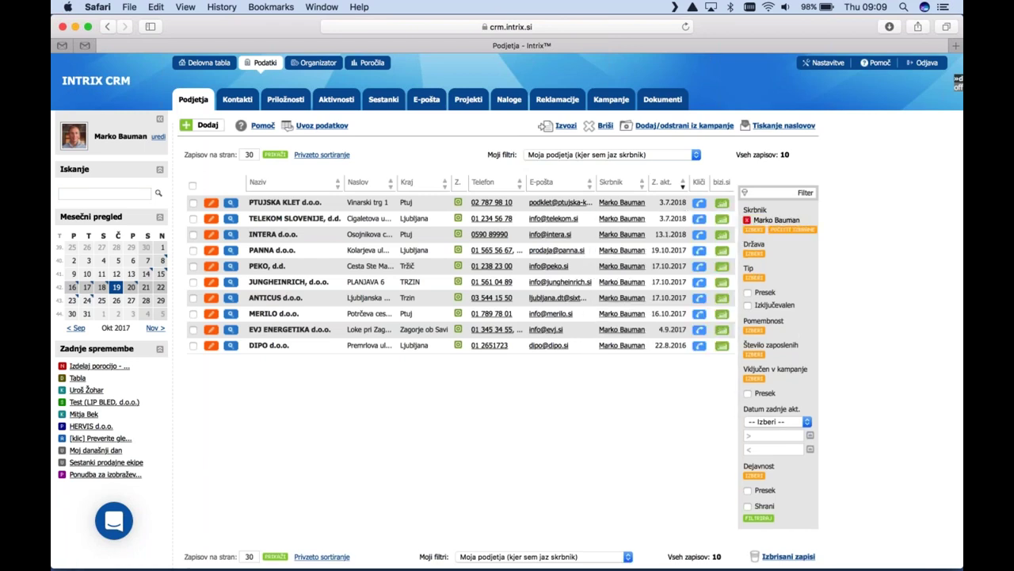
click(758, 519)
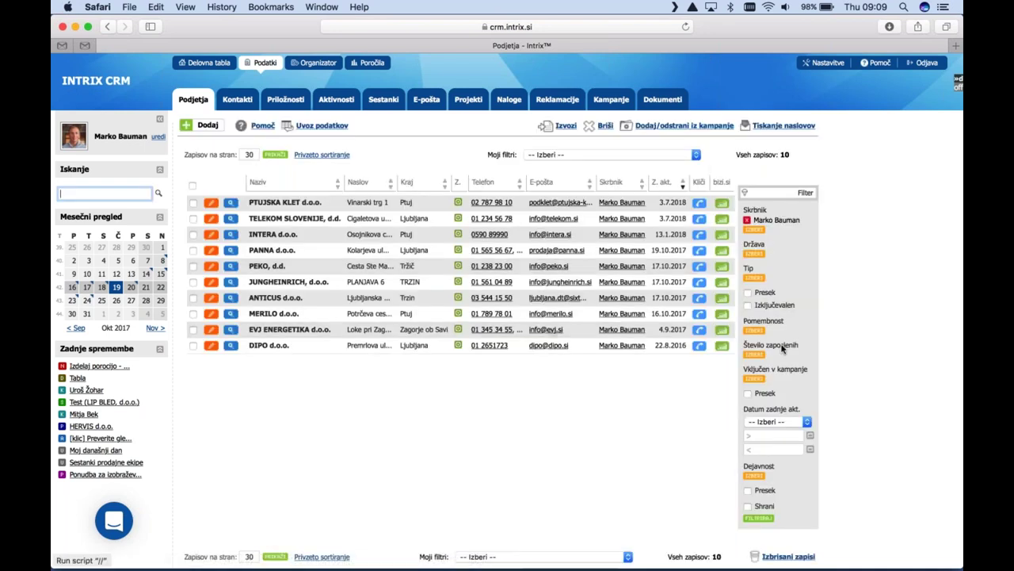
Save the current Skrbnik filter of the Podjetja list as a new filter named Moje stranke
click(747, 506)
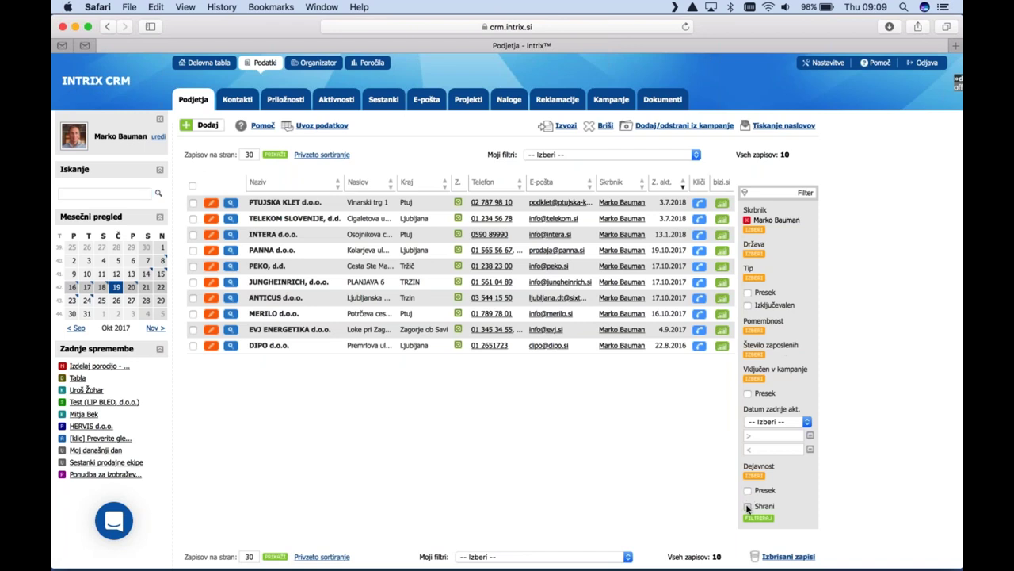
click(760, 518)
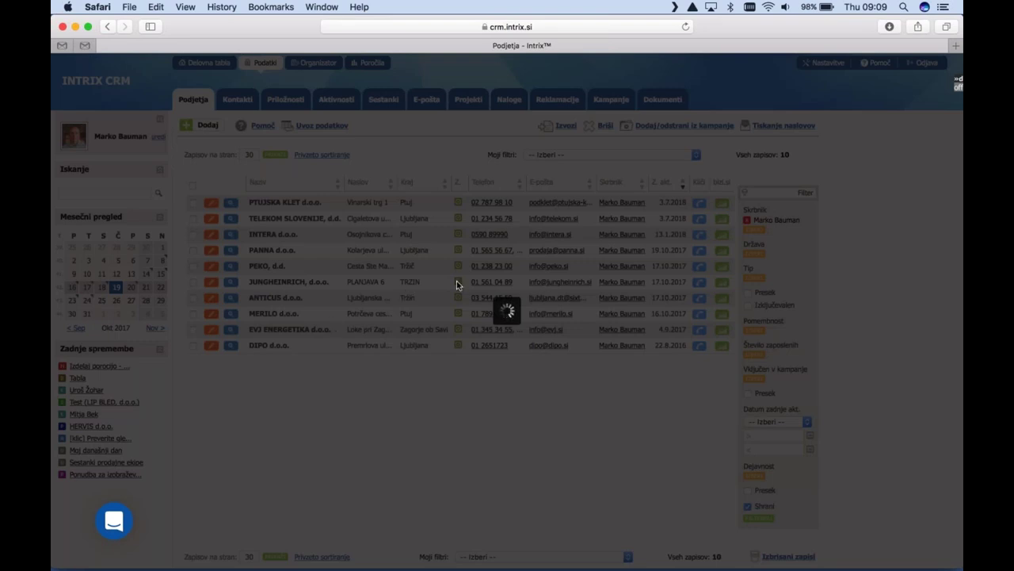
click(432, 262)
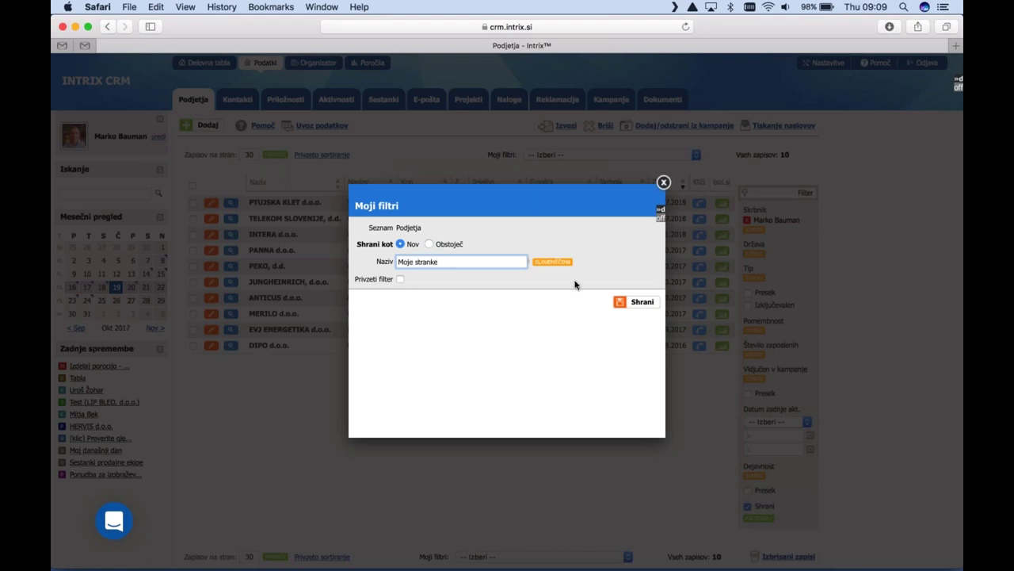
click(628, 303)
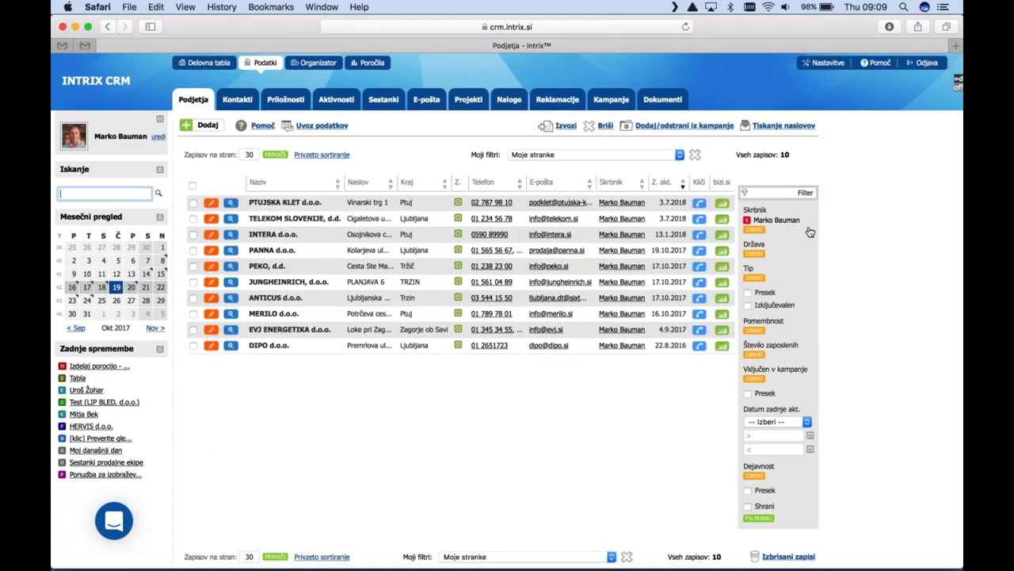
Clear the company list with Brez filtra and reapply the saved filter Moje stranke
click(540, 154)
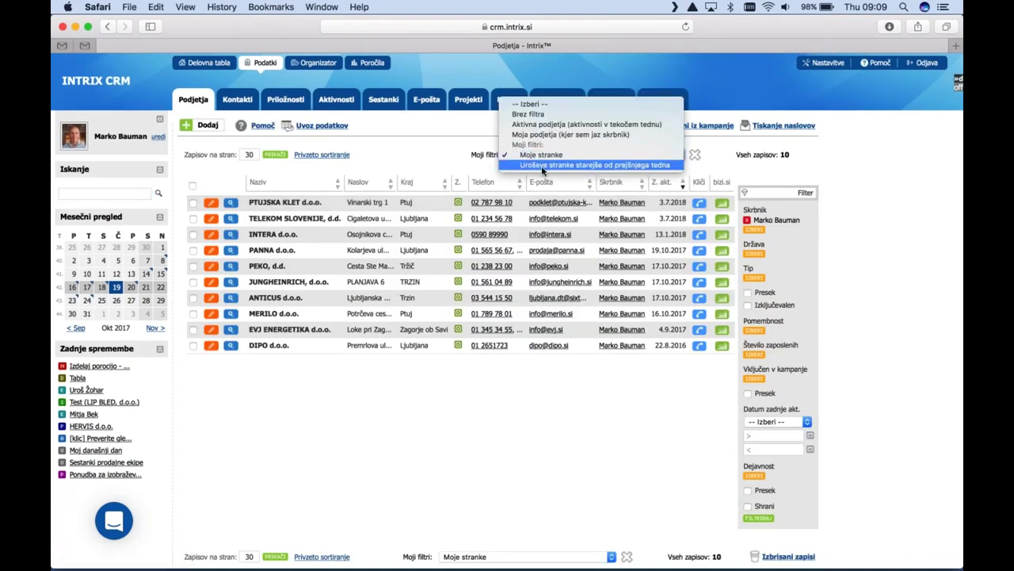
click(528, 114)
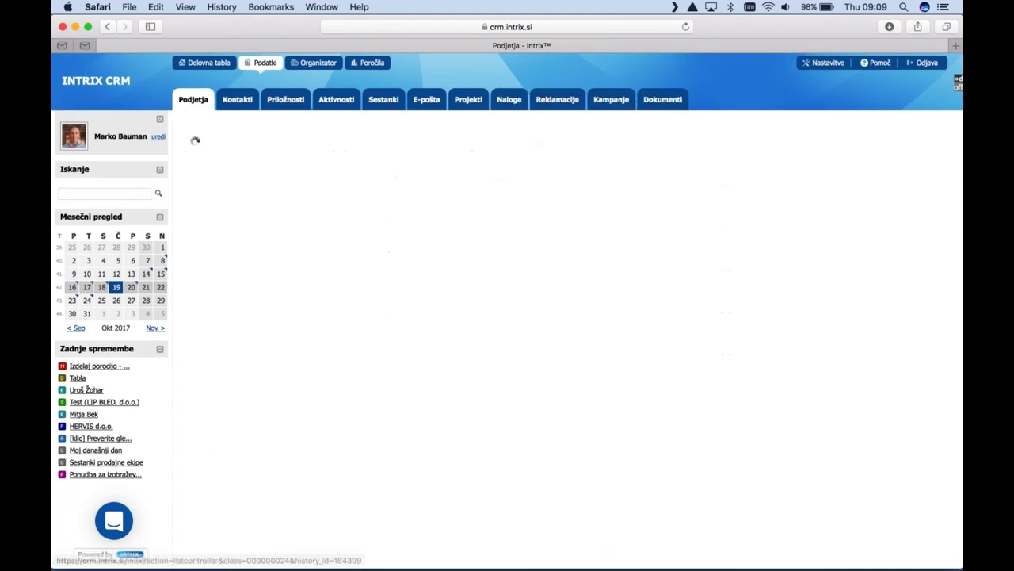
click(563, 156)
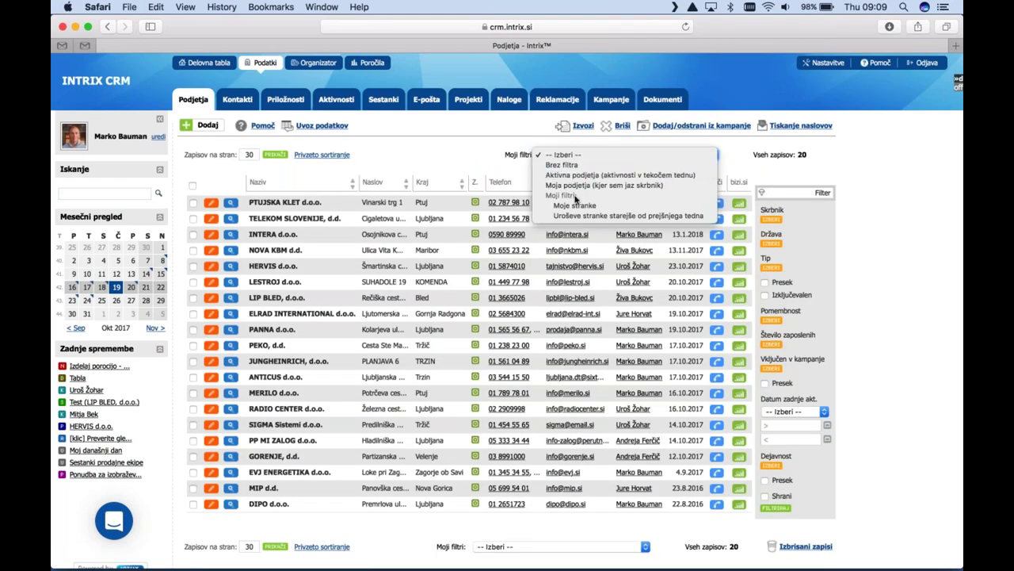
click(574, 205)
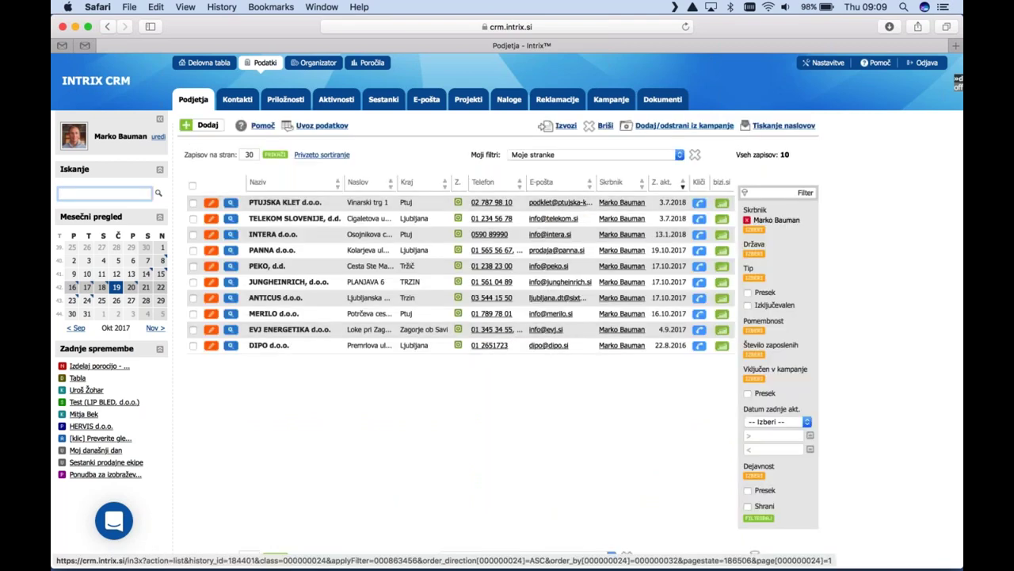
click(669, 155)
click(420, 435)
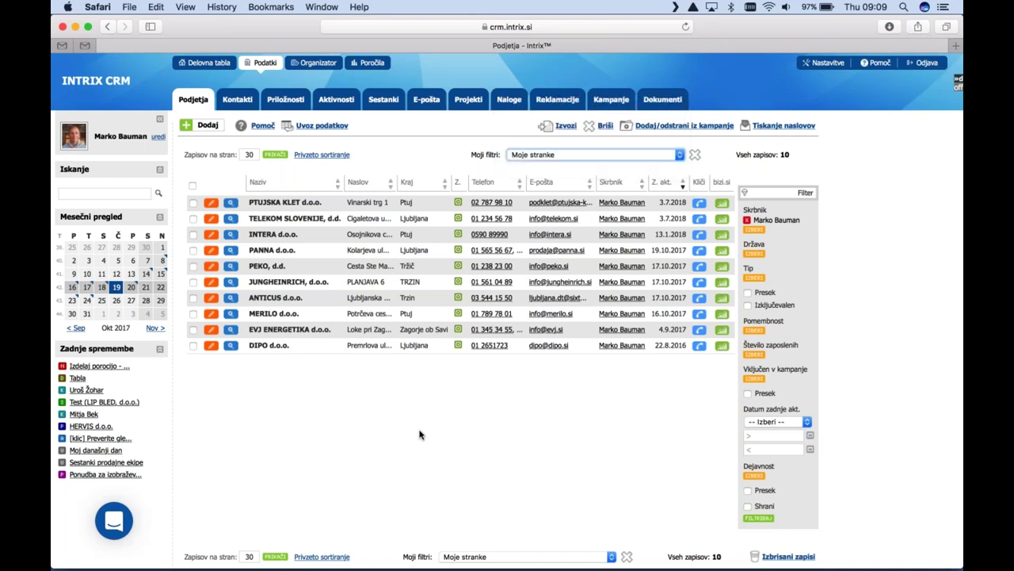
click(592, 153)
click(493, 438)
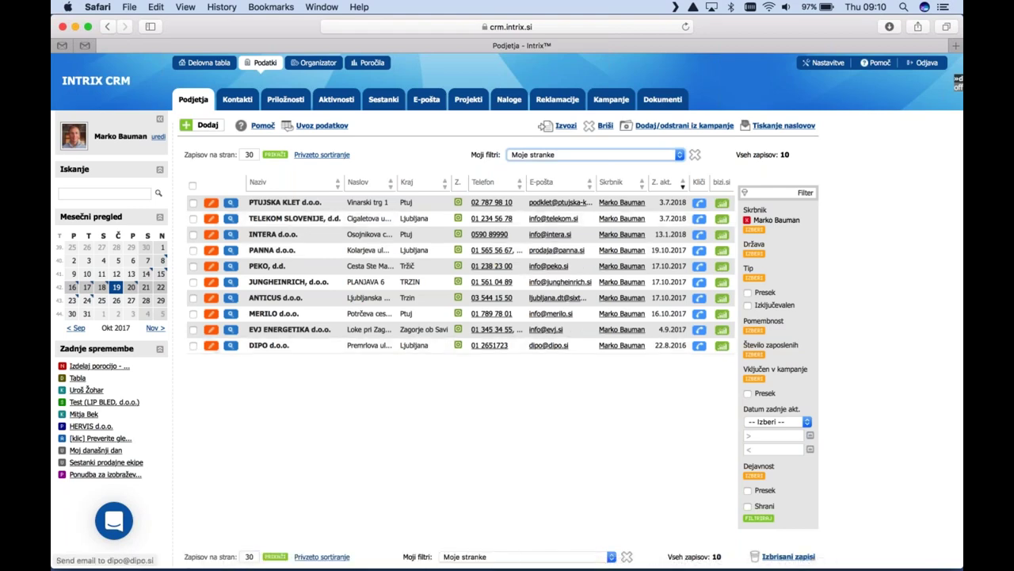
Open the Kontakti list and filter it by Funkcija v podjetju direktor
click(238, 100)
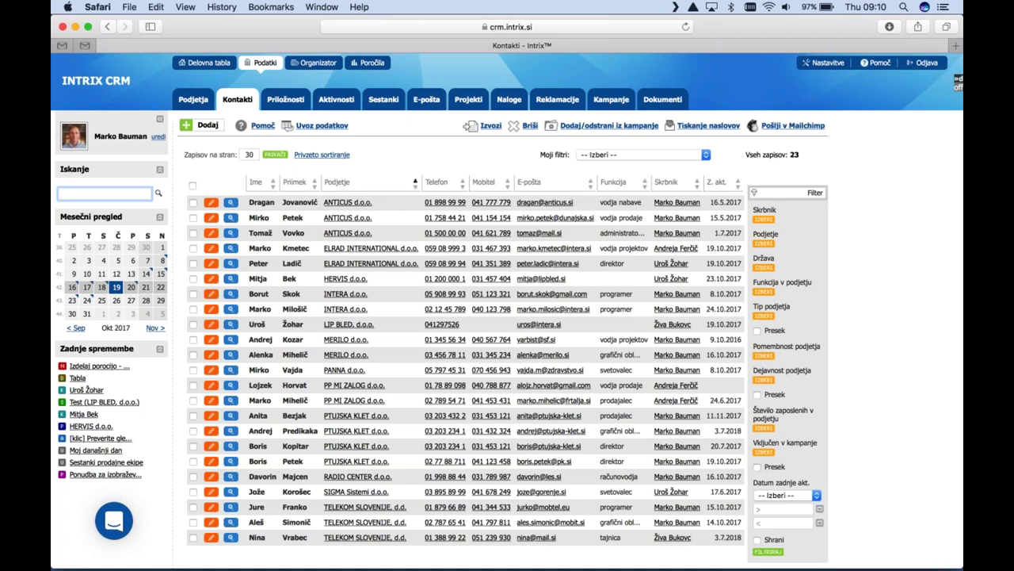
click(765, 293)
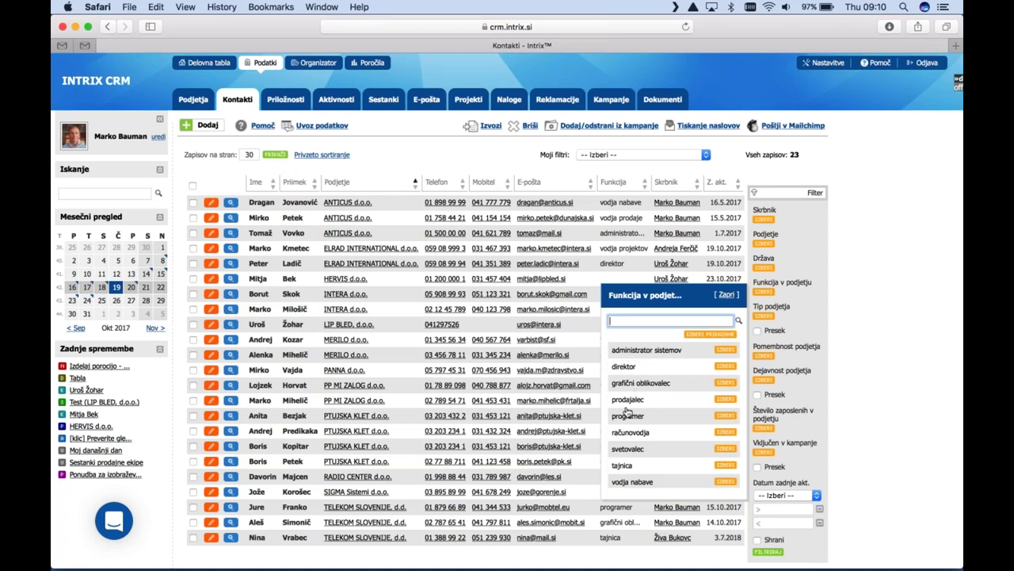
scroll(639, 431, down, 3)
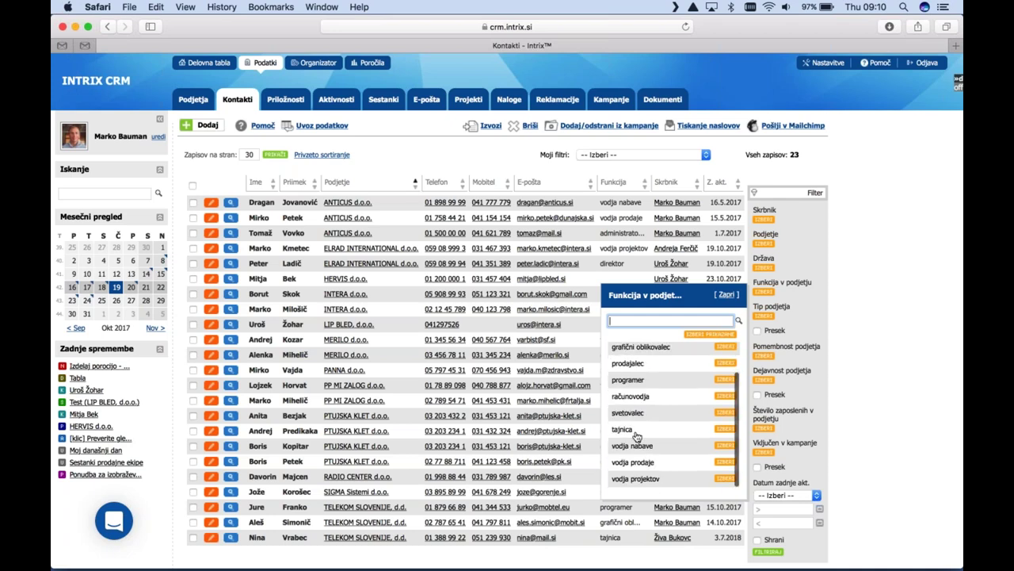
scroll(634, 436, up, 3)
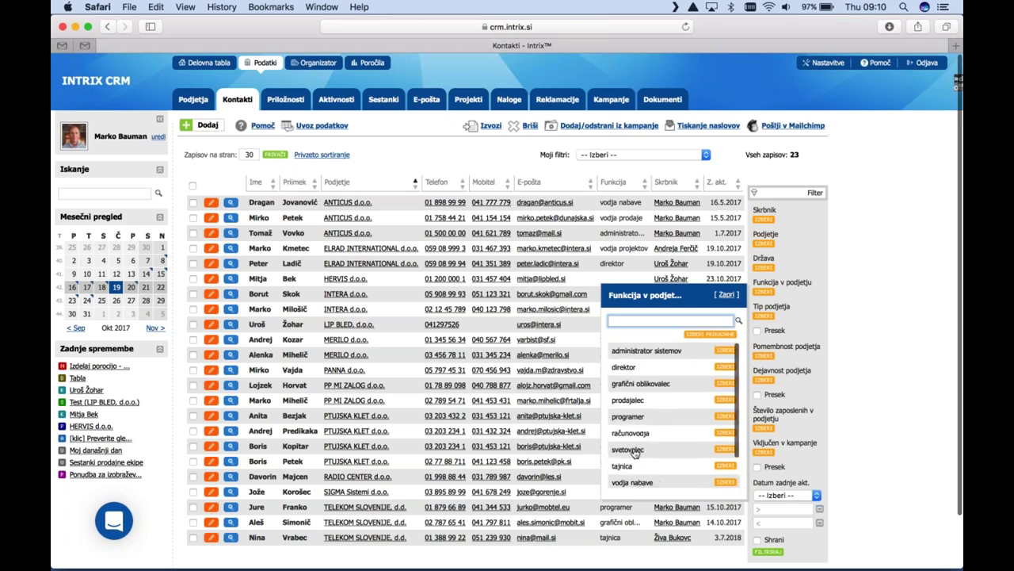
click(632, 369)
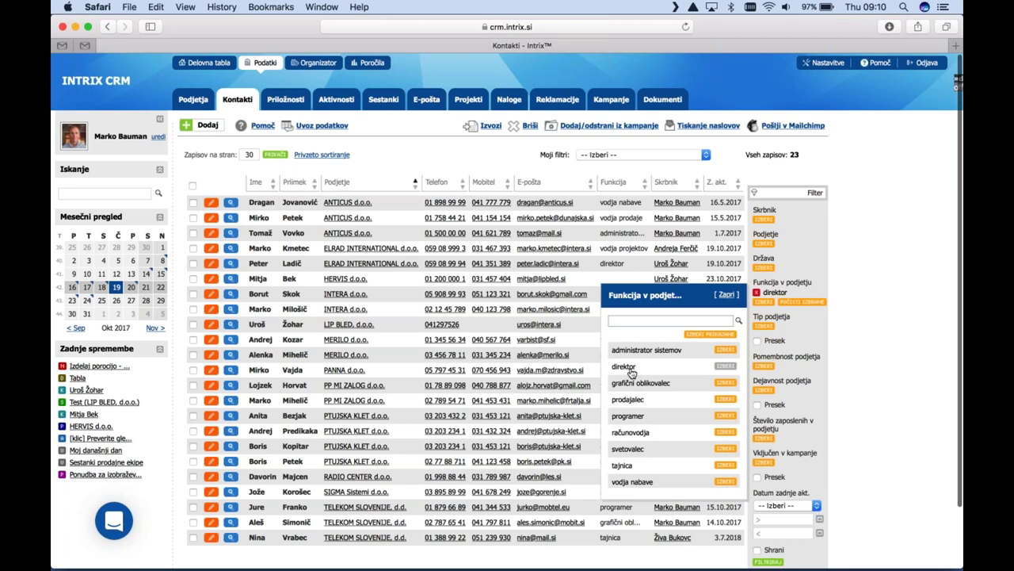
click(409, 160)
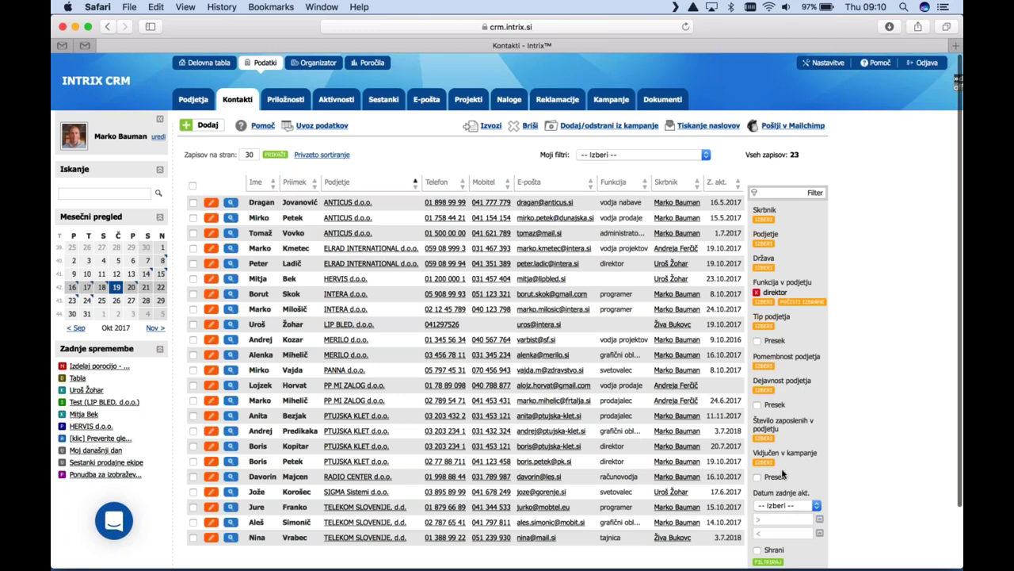
scroll(776, 483, down, 3)
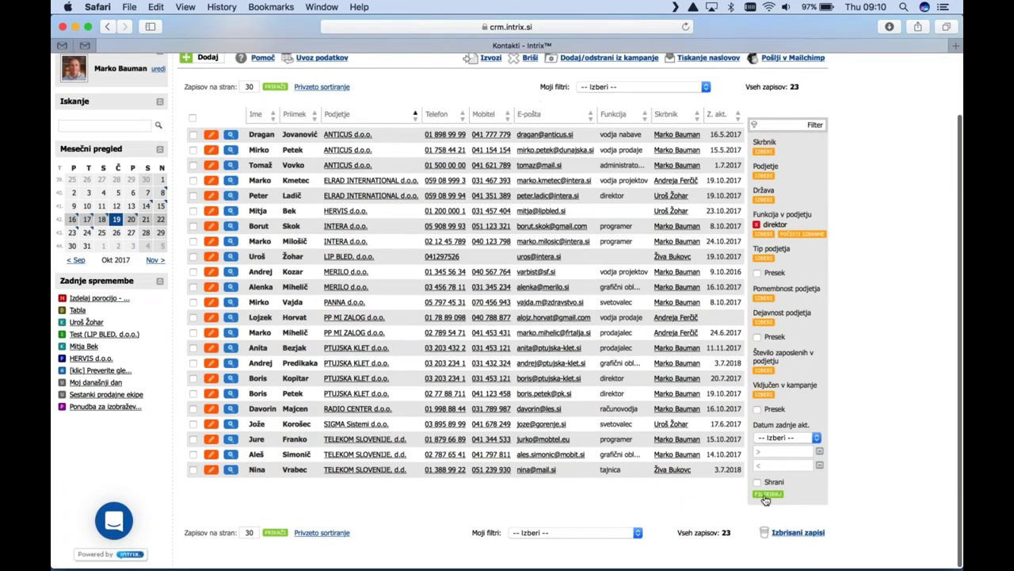
click(766, 497)
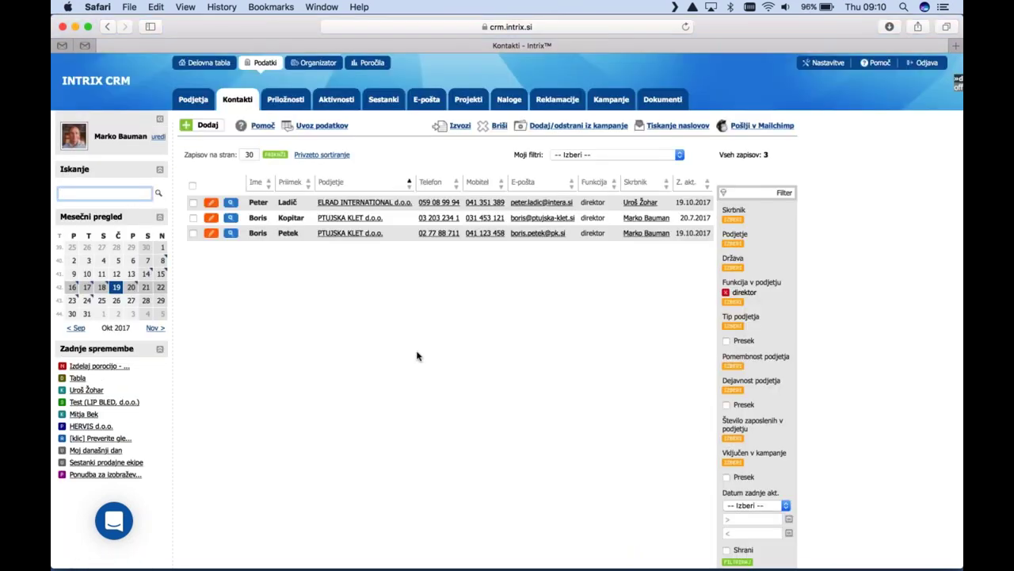
Select all filtered contacts and start printing their addresses with kuverte as the printing method
click(192, 186)
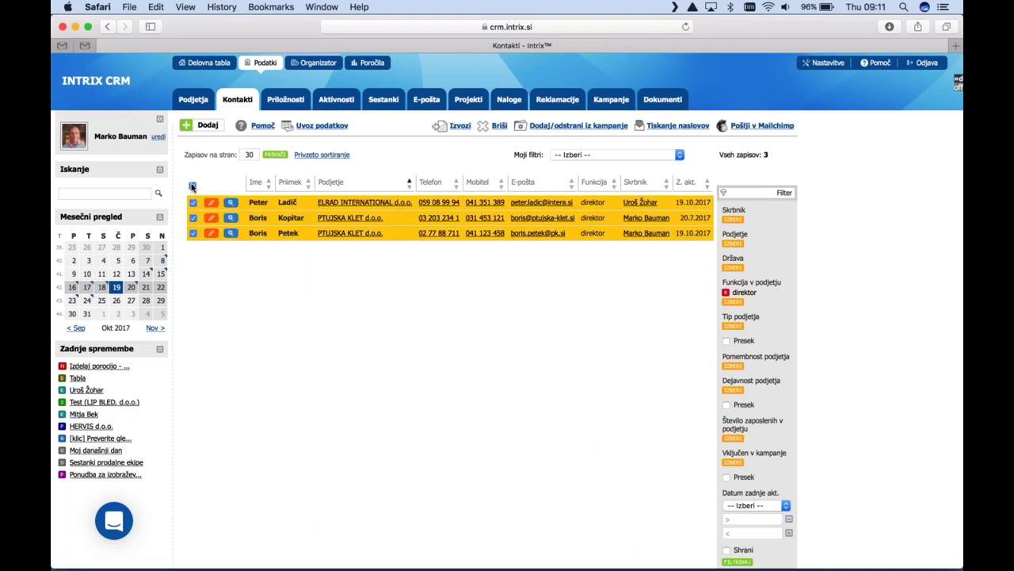
click(672, 127)
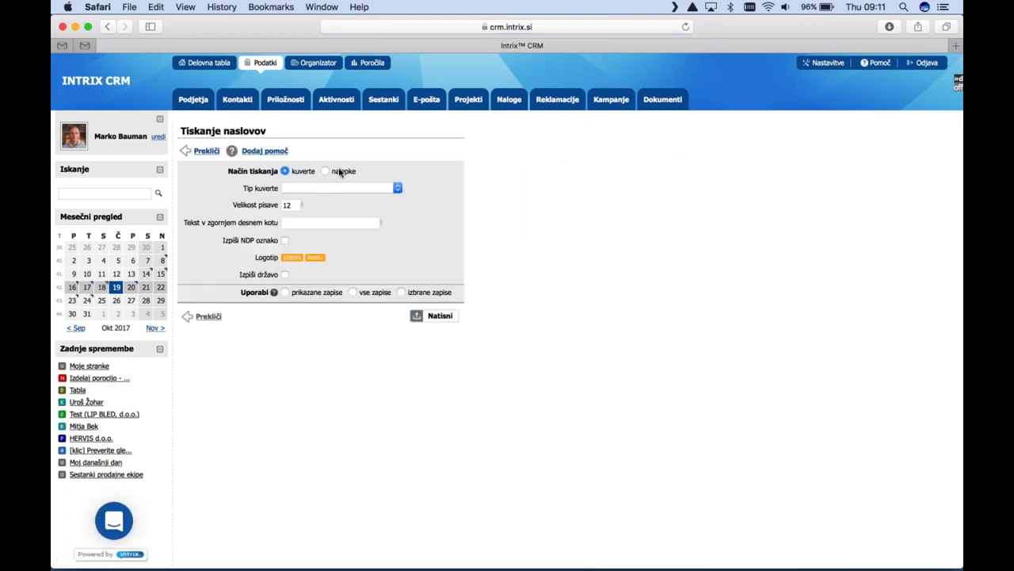
click(339, 170)
click(300, 172)
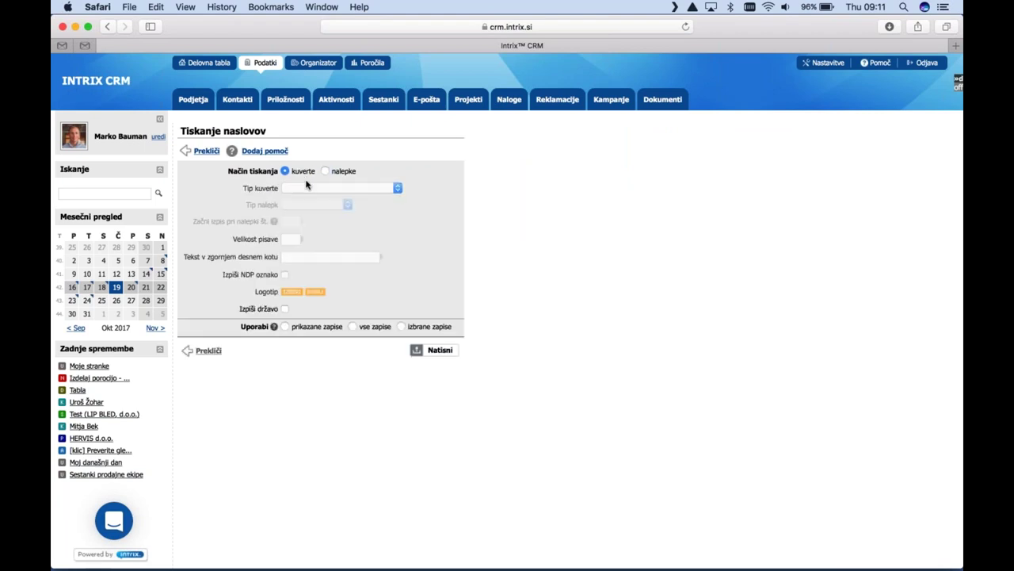
Set the envelope type to Amerikanka (110mm x 229mm), the font size to 11 and the upper-right corner text to test
click(313, 191)
click(315, 198)
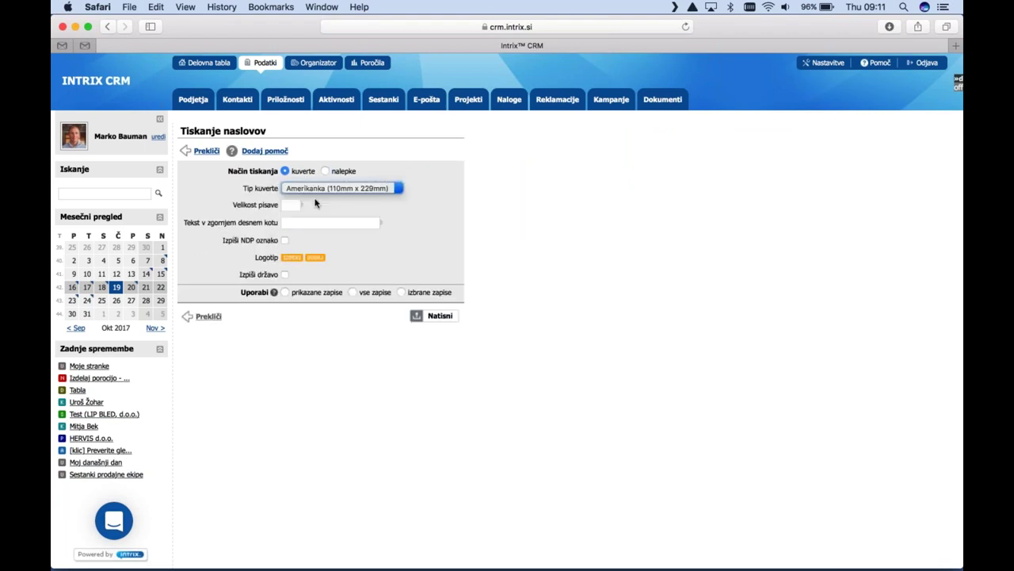
click(292, 206)
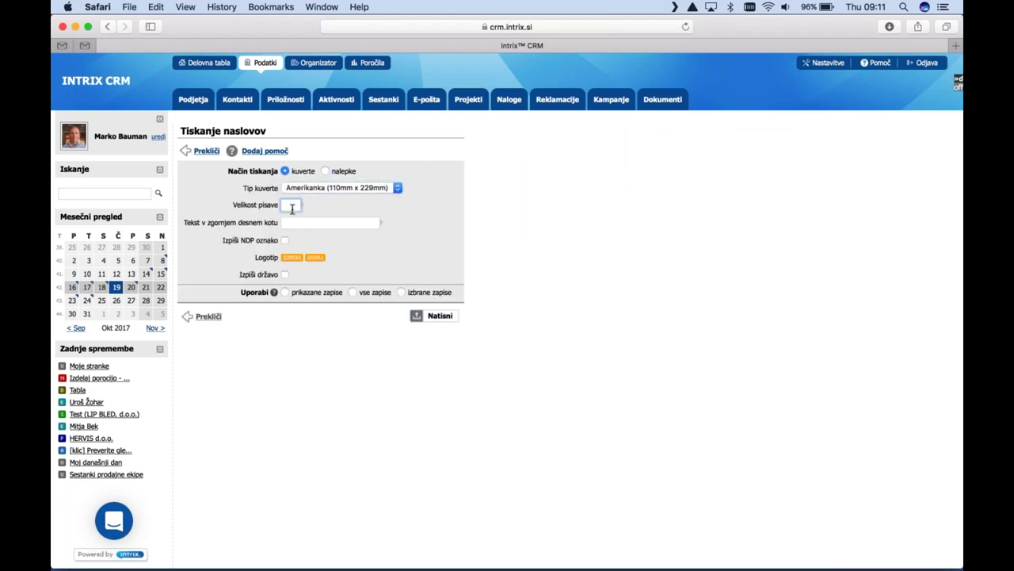
text(11)
click(330, 223)
text(test test)
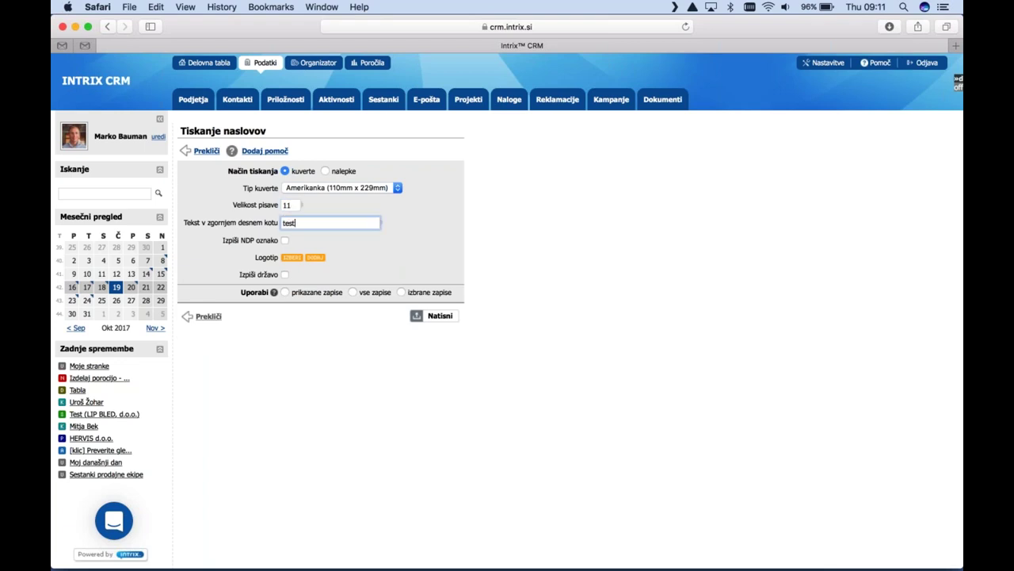
Enable Izpiši NDP oznako and Izpiši državo, limit the printing to izbrane zapise, and generate the envelopes
click(285, 240)
click(292, 257)
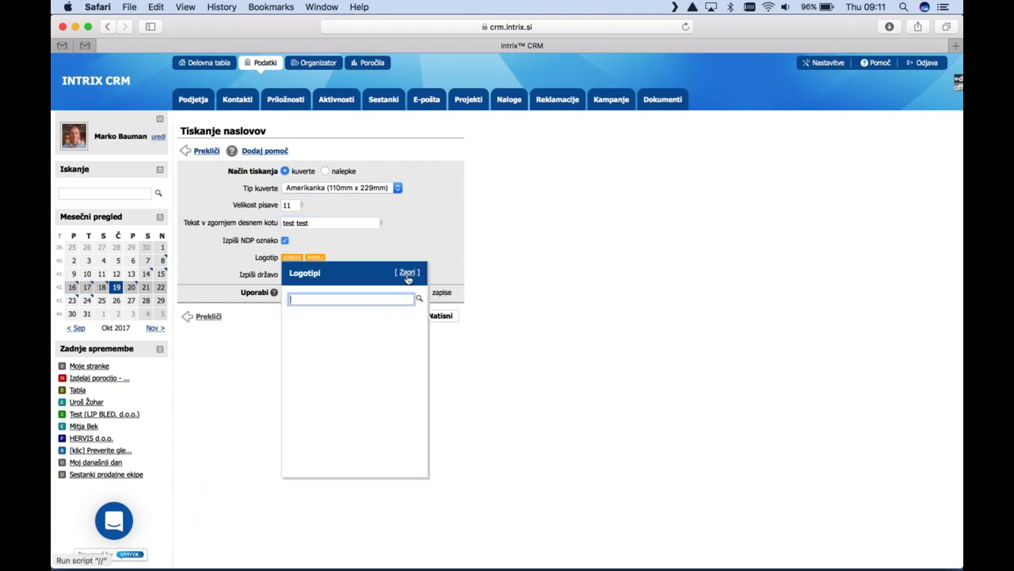
click(408, 277)
click(284, 274)
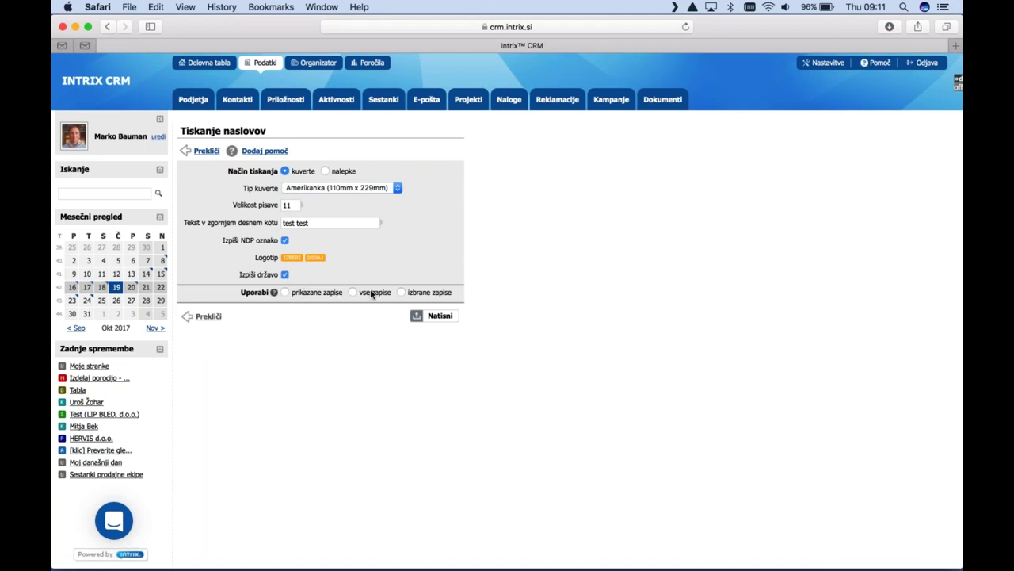
click(429, 293)
click(439, 315)
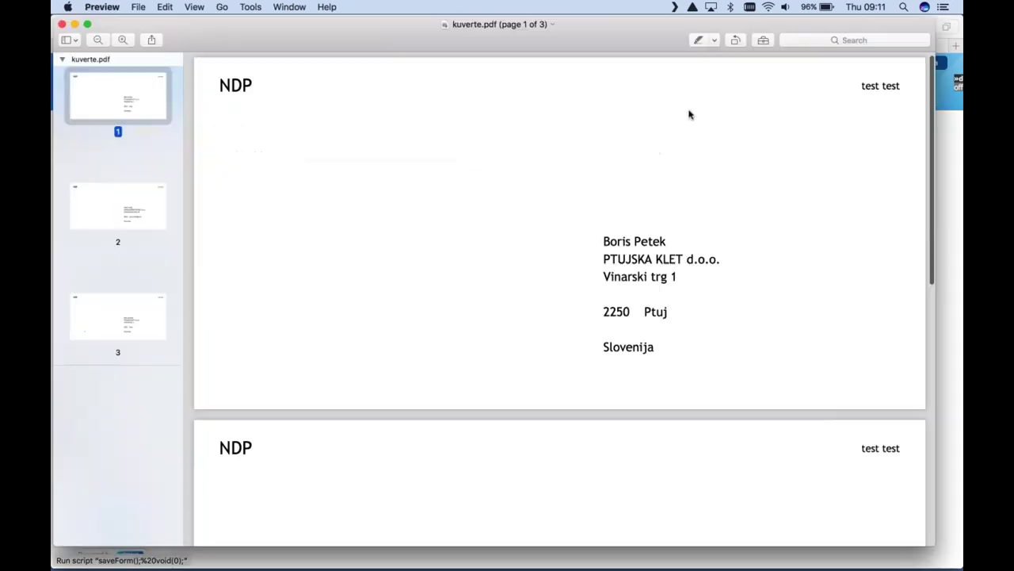
Review all three envelope pages in kuverte.pdf for the NDP mark, corner text and recipient address, and close the file
click(111, 208)
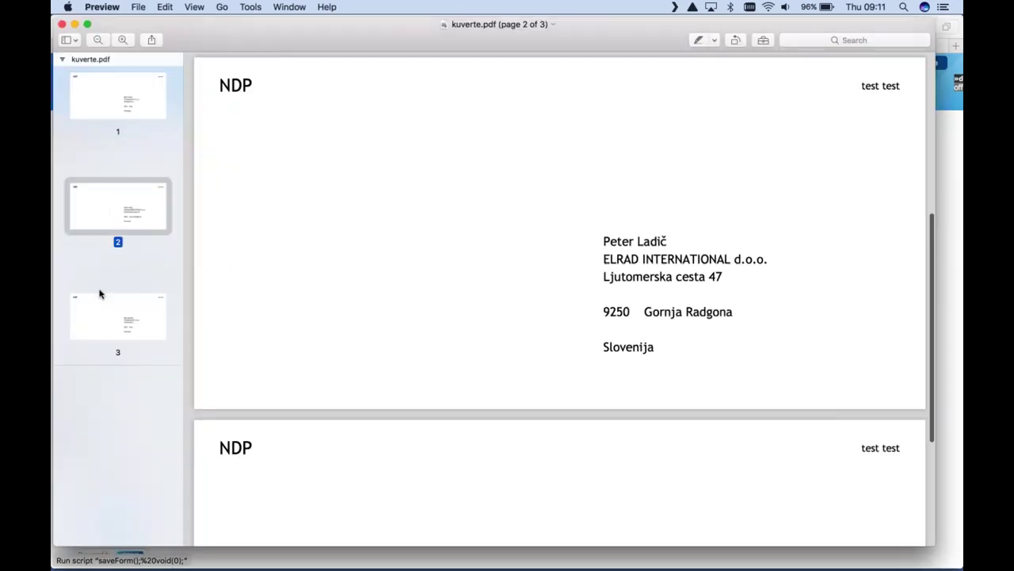
click(97, 307)
click(103, 221)
click(102, 101)
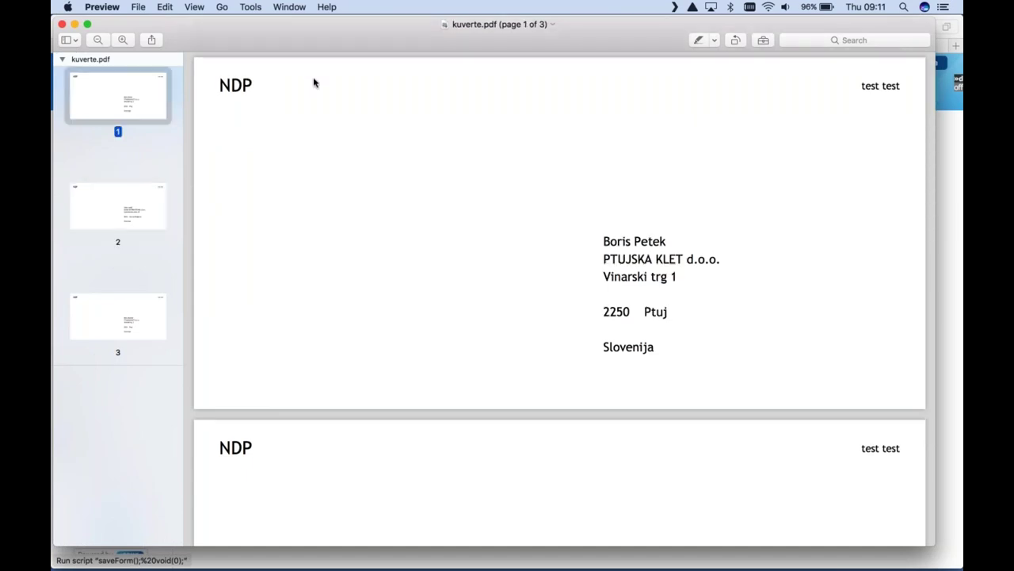
scroll(339, 201, down, 10)
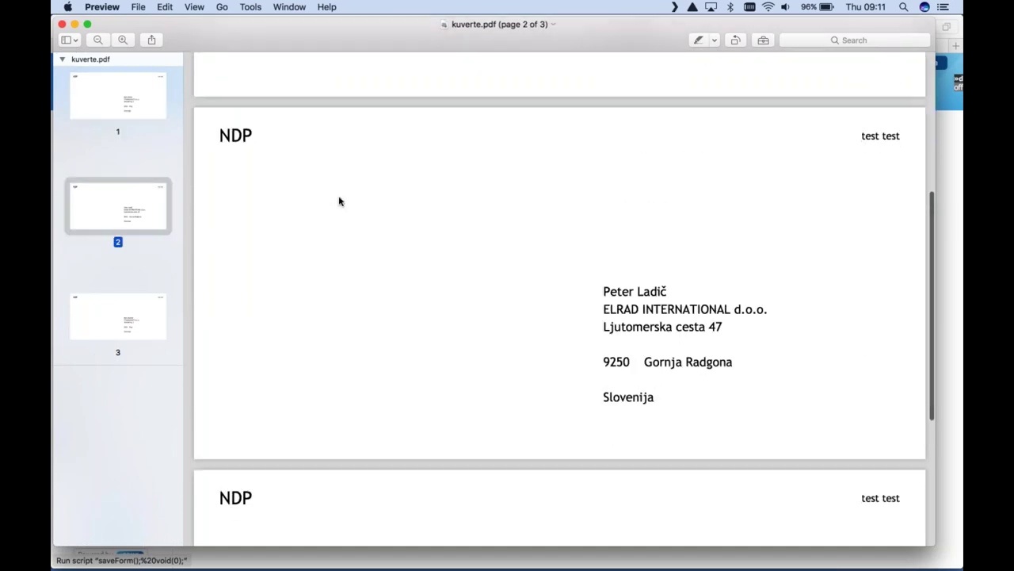
scroll(339, 202, down, 6)
scroll(339, 202, up, 8)
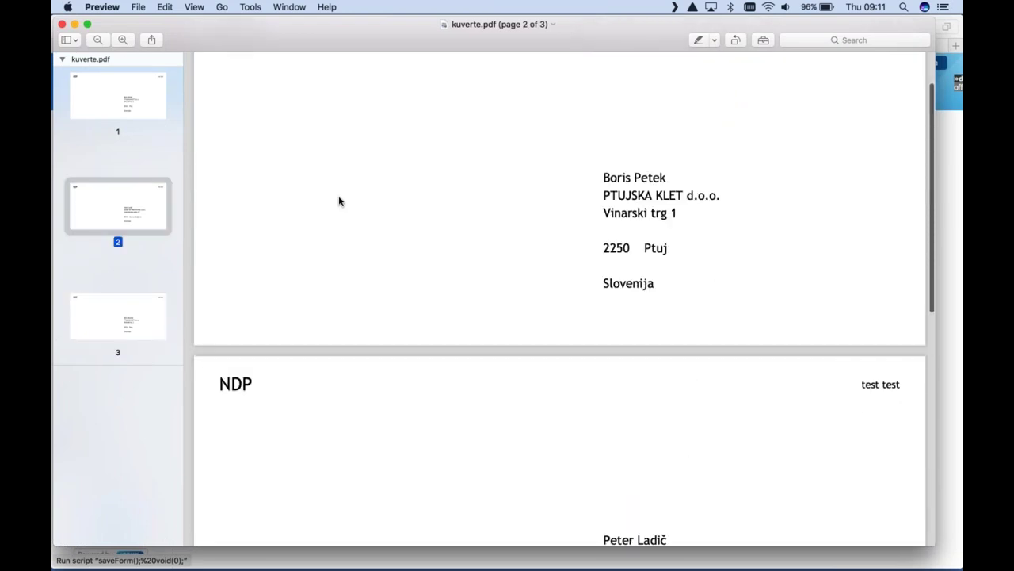
scroll(339, 202, up, 6)
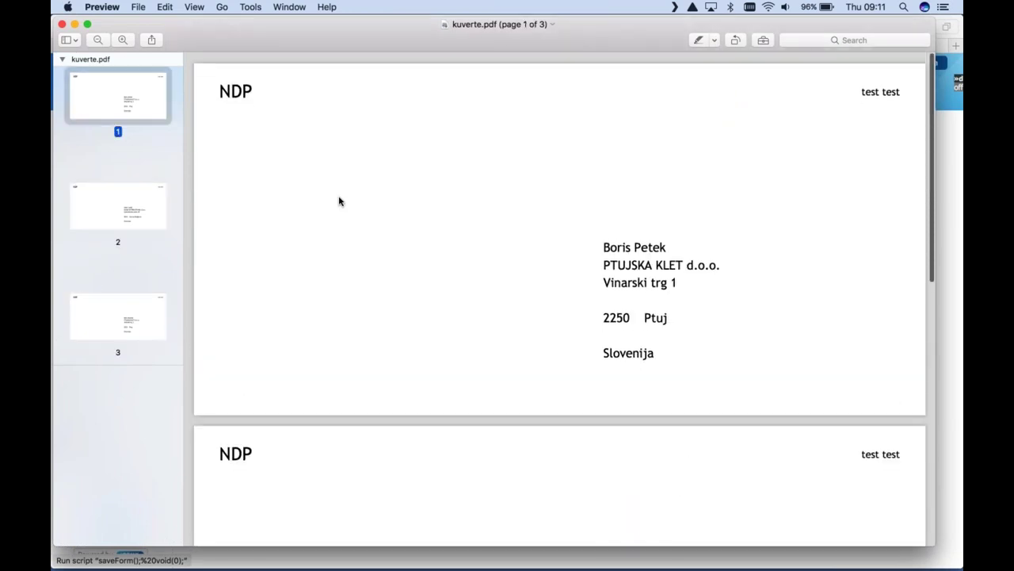
click(62, 25)
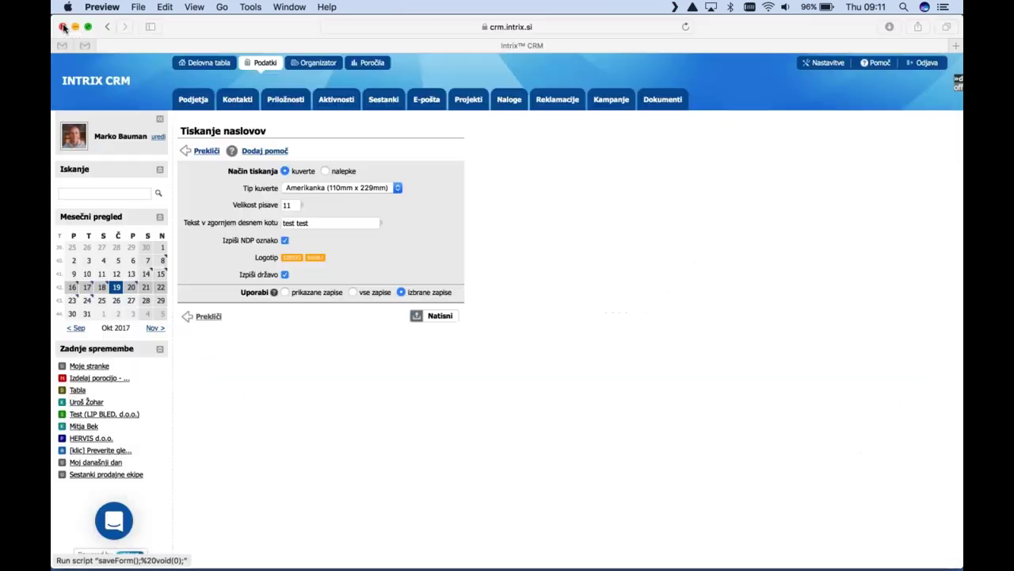
Return to the Kontakti list and open the record of the direktor at ELRAD INTERNATIONAL d.o.o
click(236, 100)
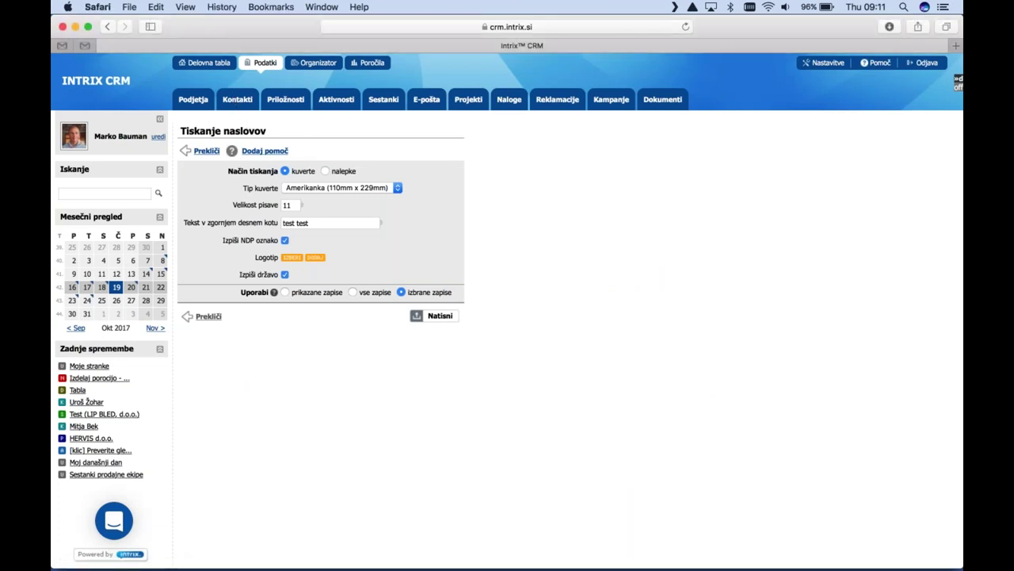
click(237, 99)
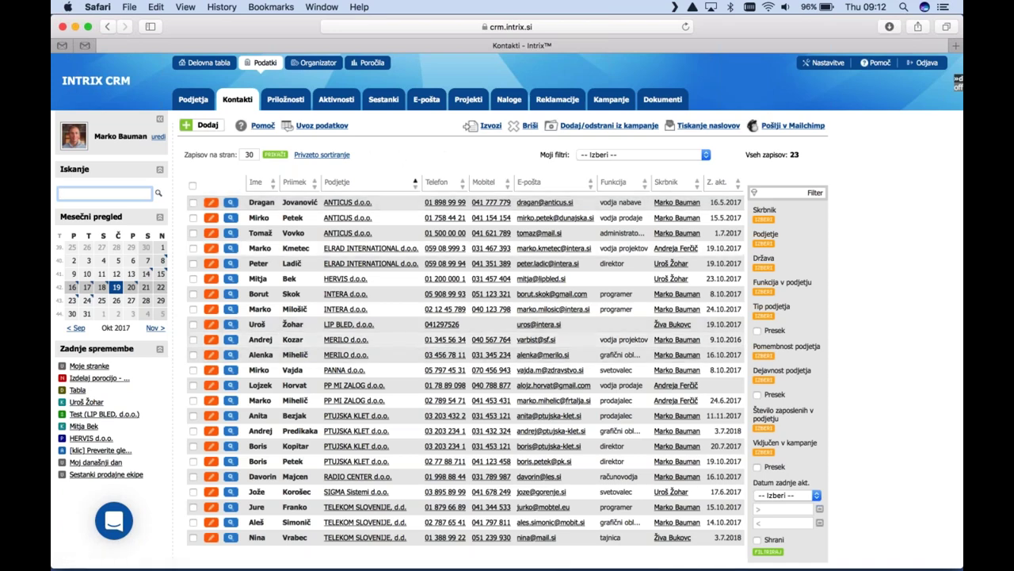
scroll(443, 357, down, 2)
scroll(465, 361, up, 2)
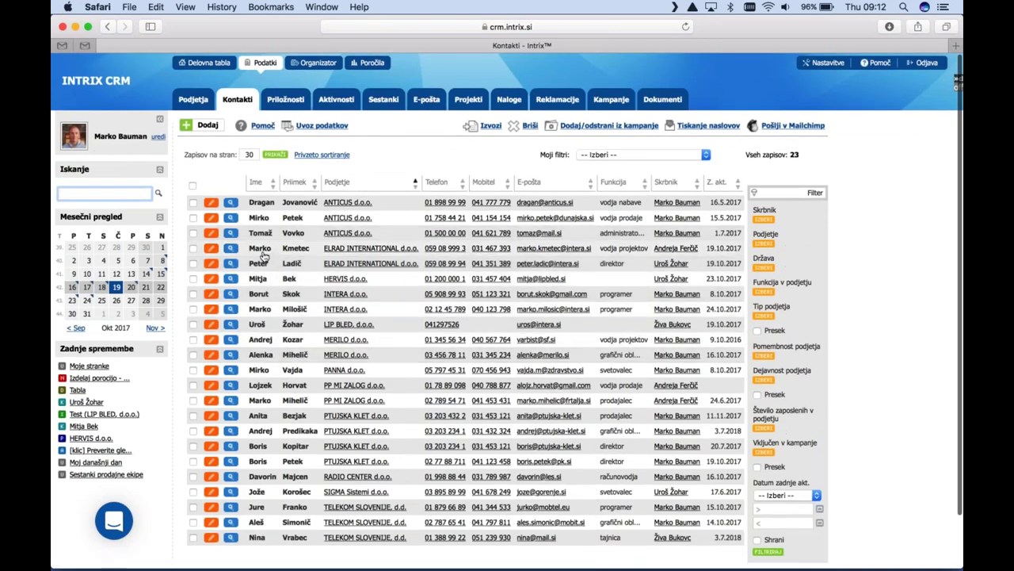
key(Return)
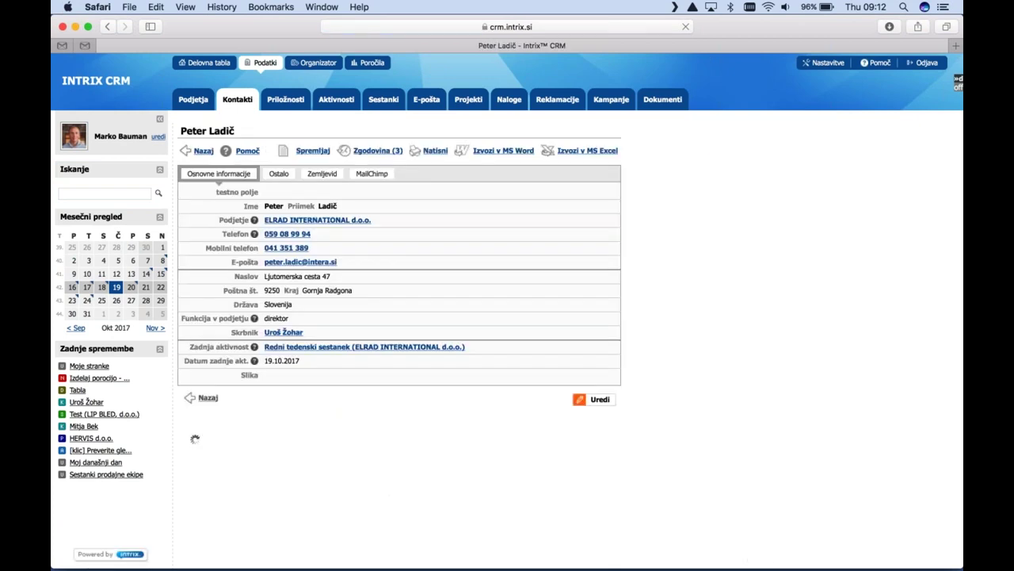
View the contact's Ostalo, Zemljevid, MailChimp and Osnovne informacije sections, and show the linked E-pošta messages
click(279, 176)
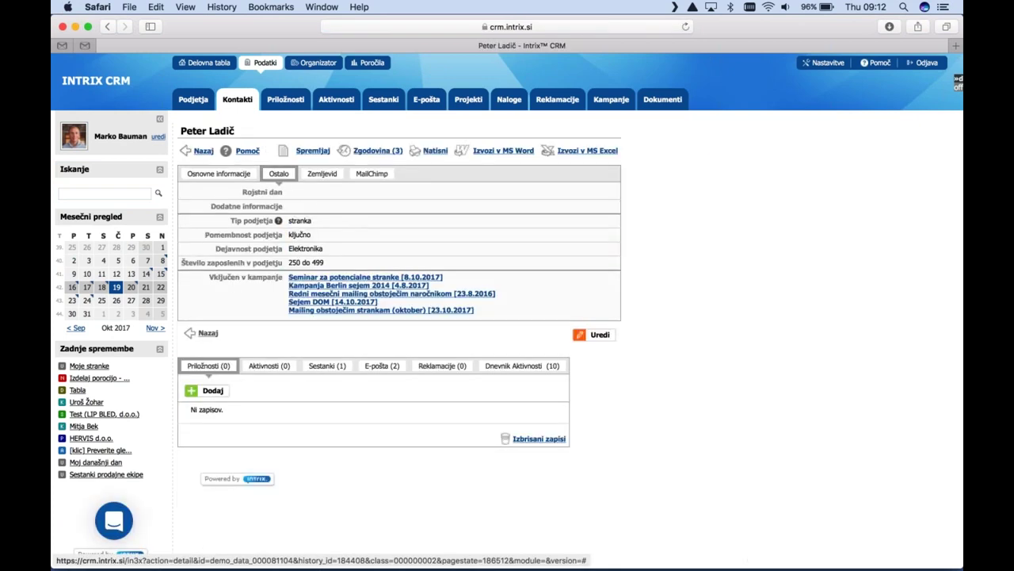
click(320, 175)
click(368, 174)
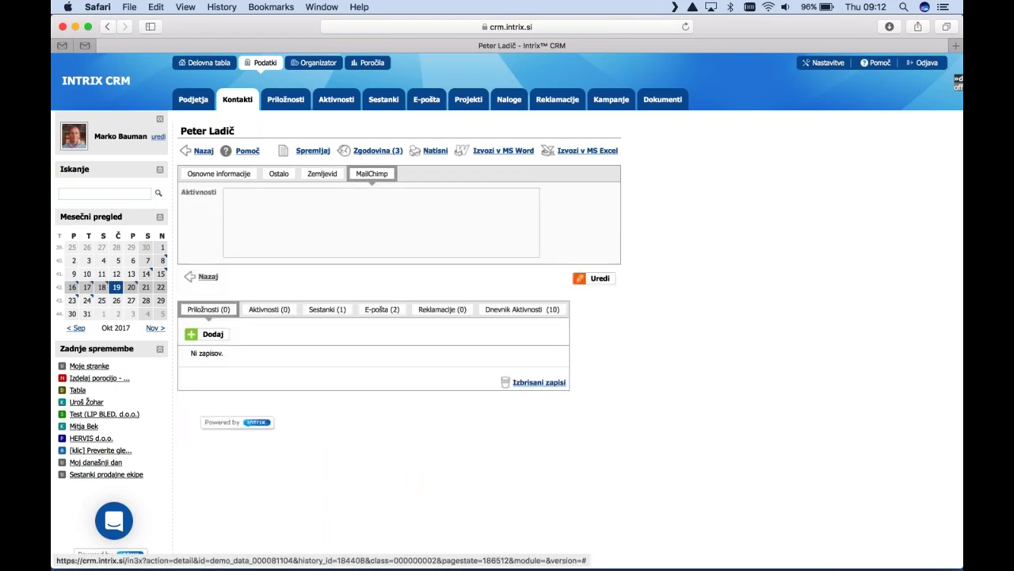
click(228, 180)
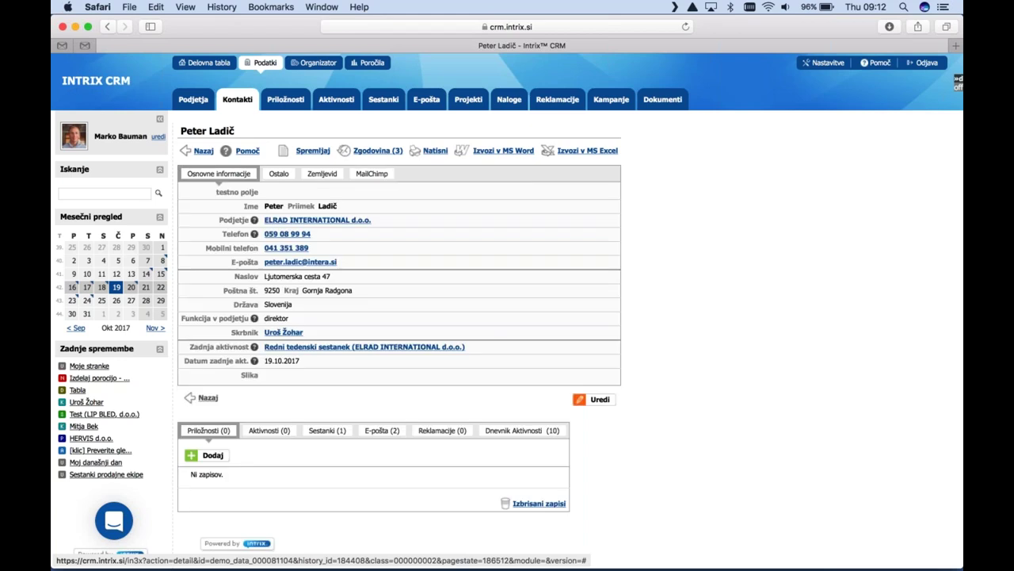
click(382, 429)
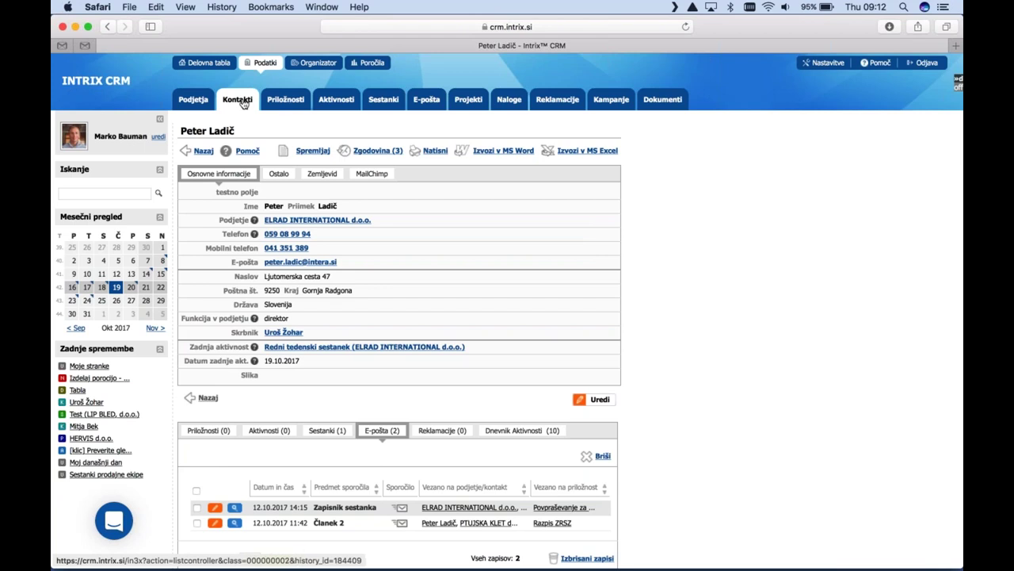
Revisit the Podjetja and Kontakti lists and open the Priložnosti list
click(201, 100)
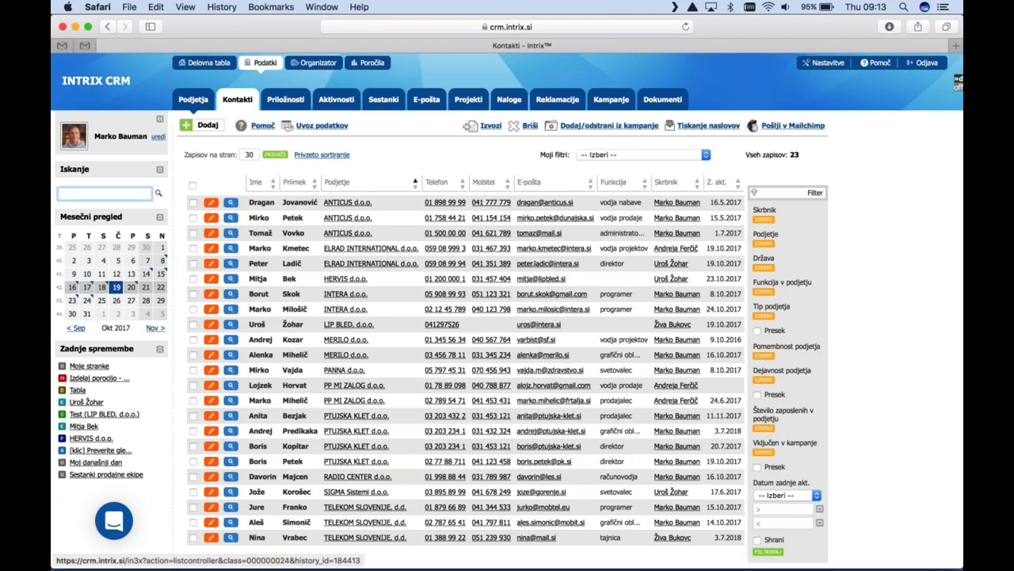
click(193, 100)
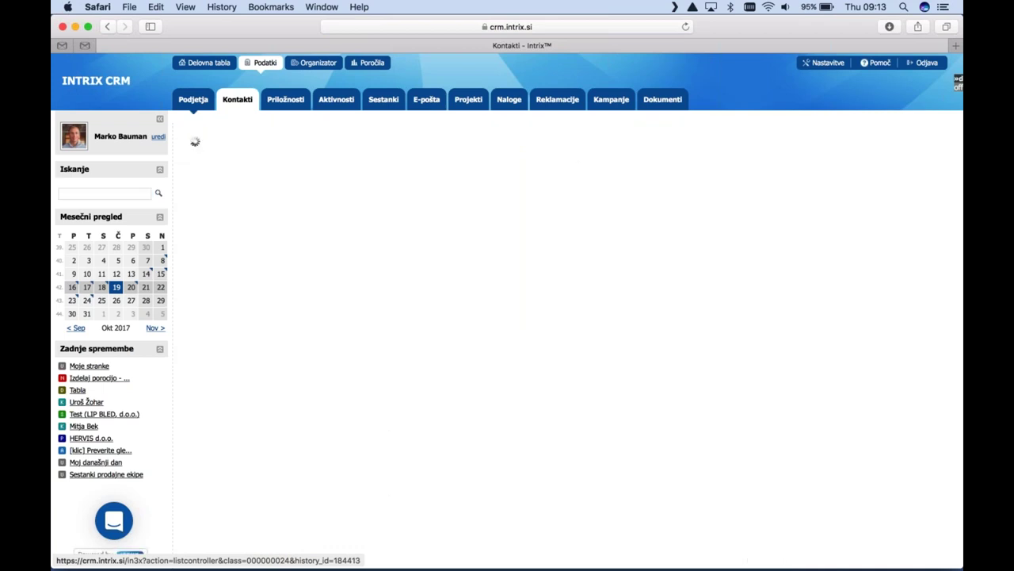
click(228, 101)
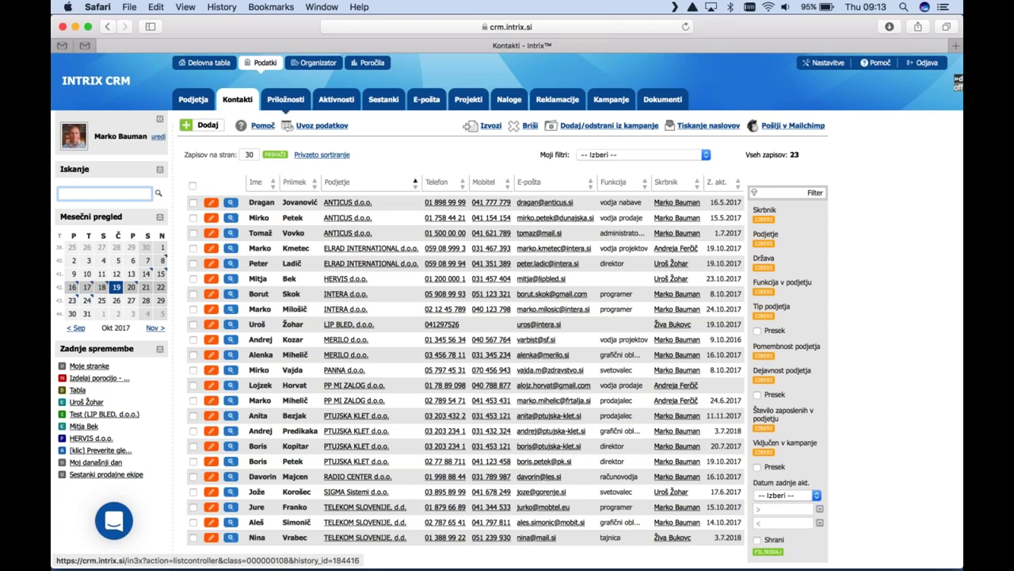
click(286, 99)
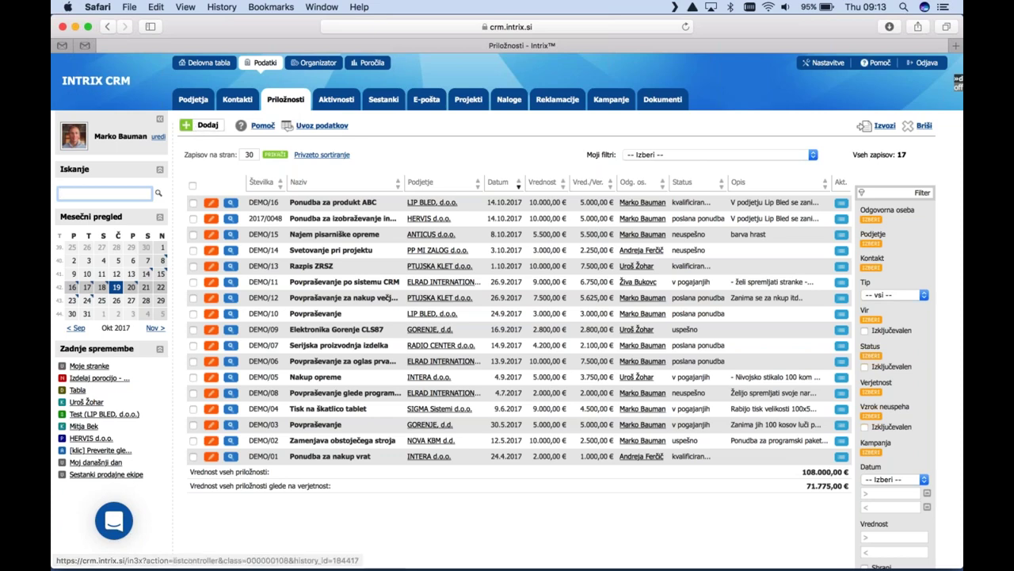
Start a new opportunity named Popraševanje za izobraževanje prodajnikov and assign it to the company HERVIS d.o.o
click(207, 127)
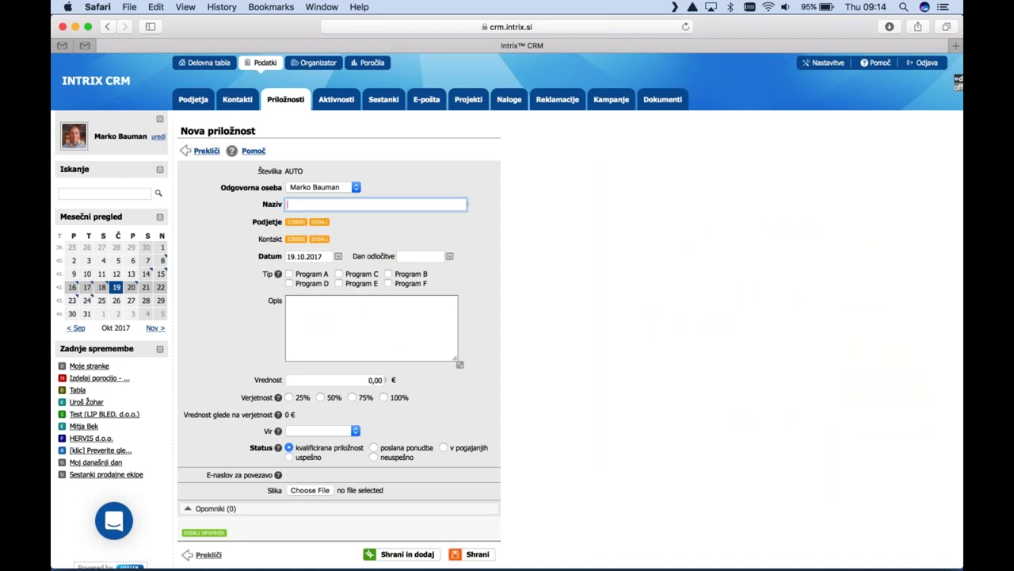
text(Popraševanje za izobraževanje prodajnikov)
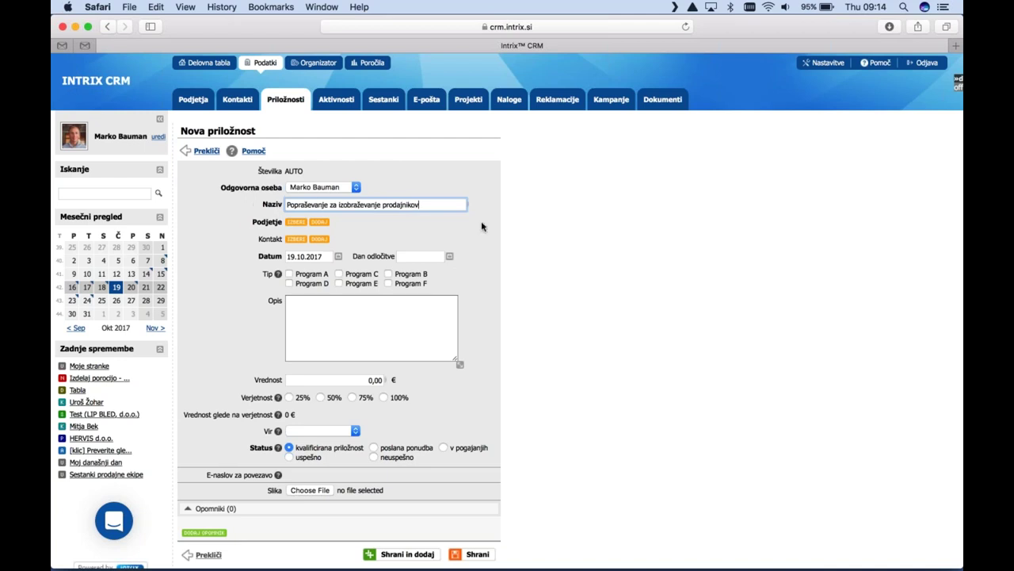
click(294, 222)
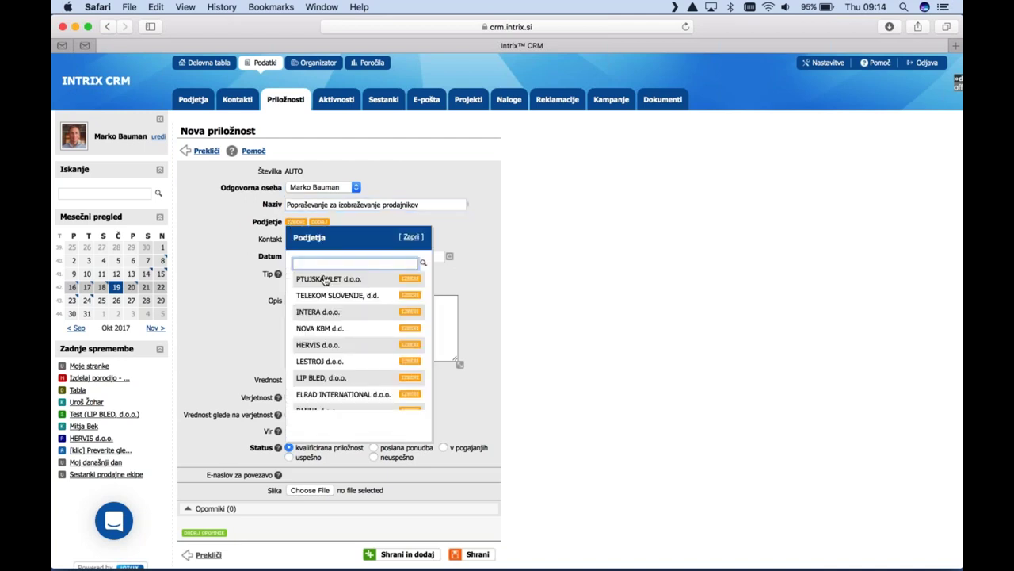
scroll(332, 315, down, 3)
scroll(331, 317, down, 3)
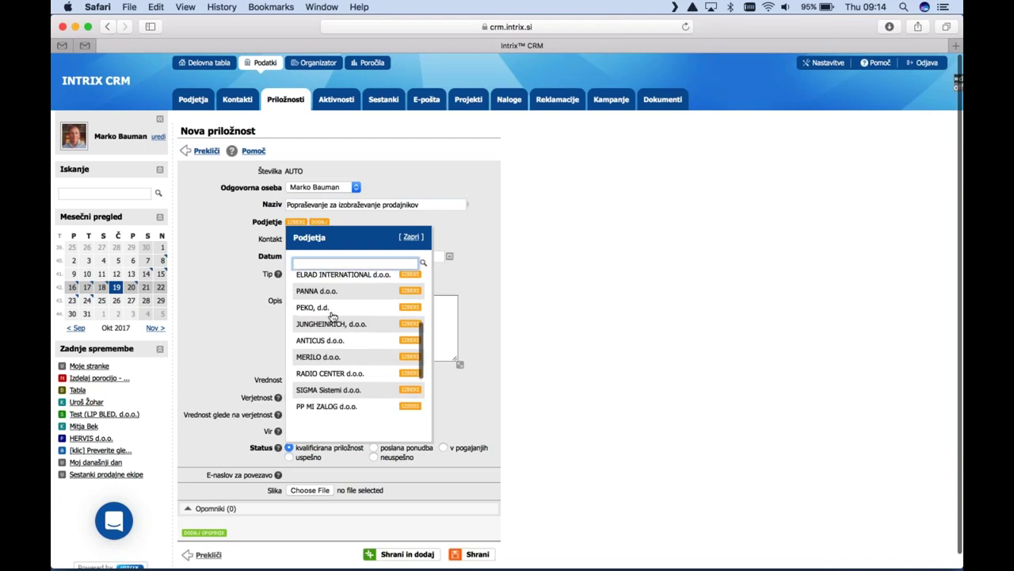
scroll(332, 317, up, 4)
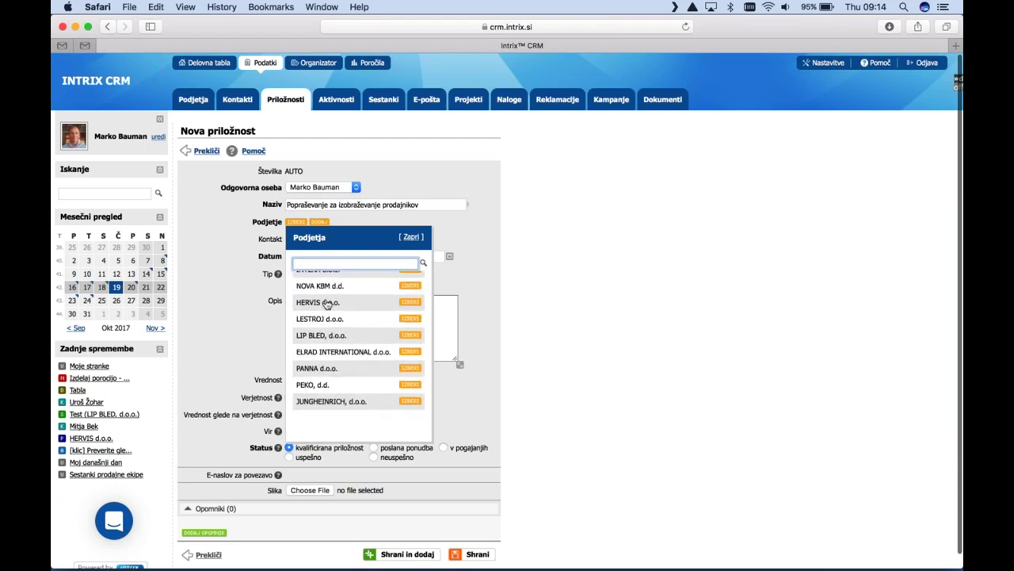
click(327, 305)
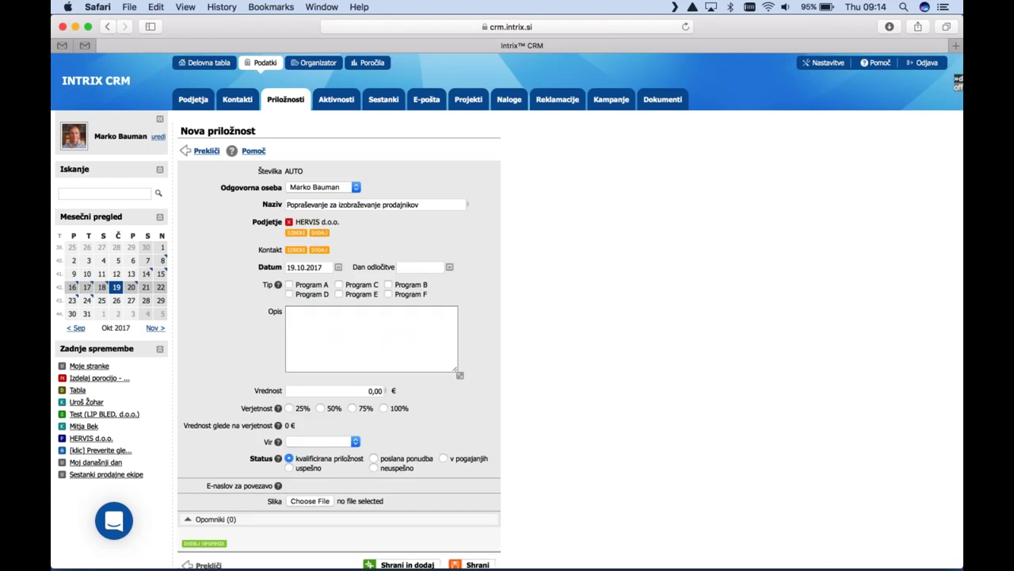
Show and dismiss the blank Novo podjetje form, and assign the HERVIS d.o.o. contact person to the opportunity
click(319, 234)
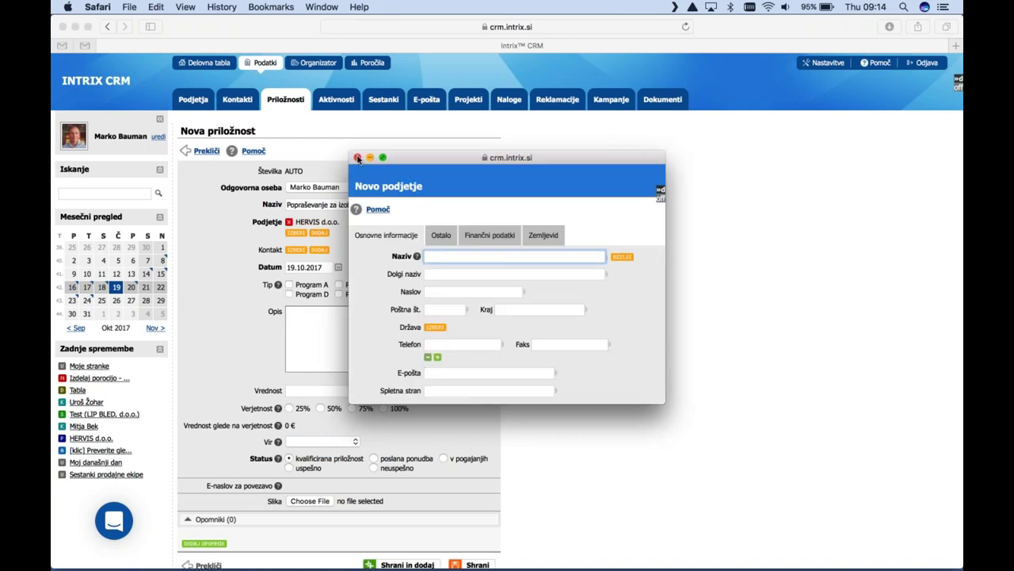
click(358, 158)
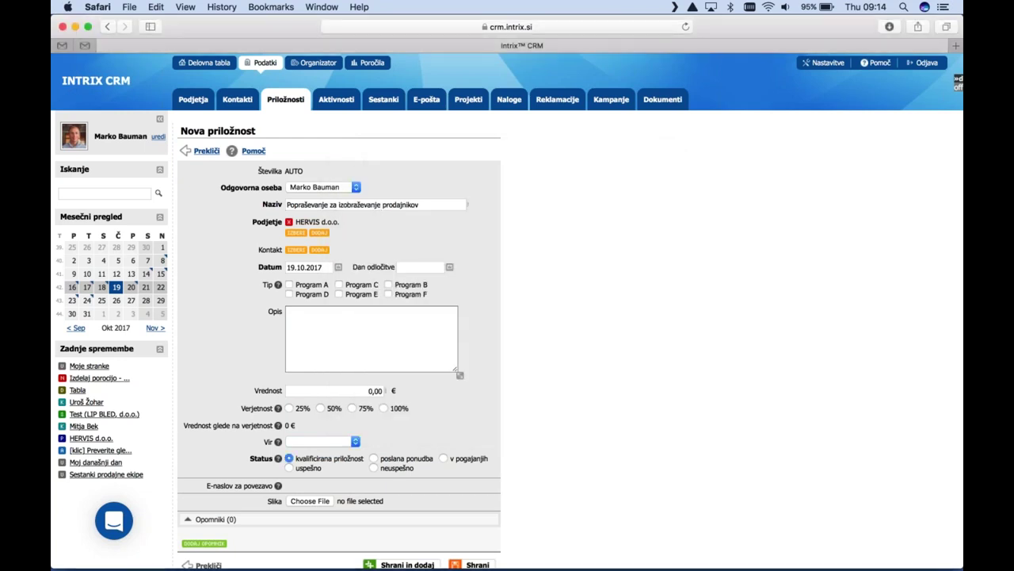
click(409, 306)
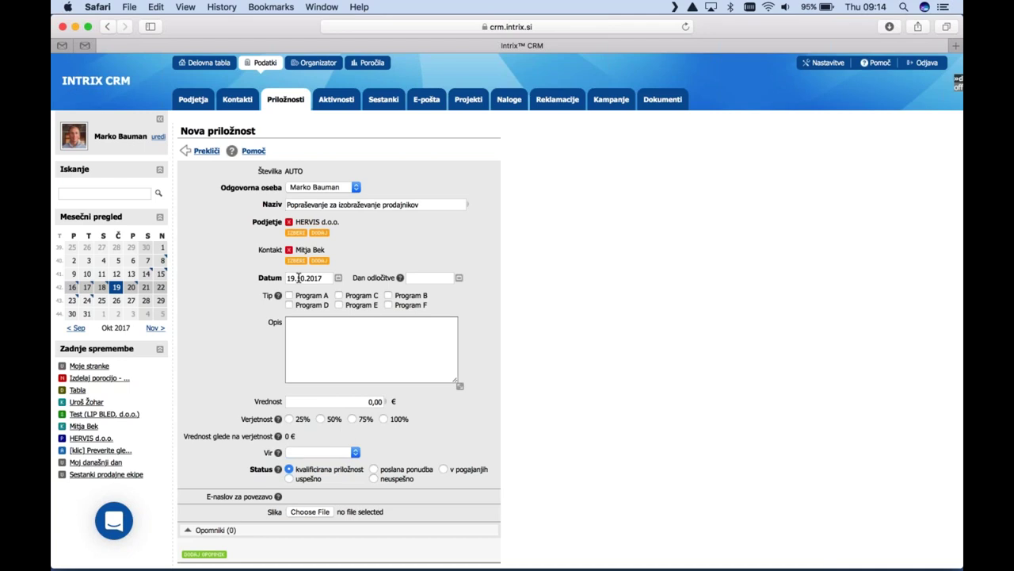
Set the opportunity's Dan odločitve to 30.11.2017
click(451, 280)
click(568, 300)
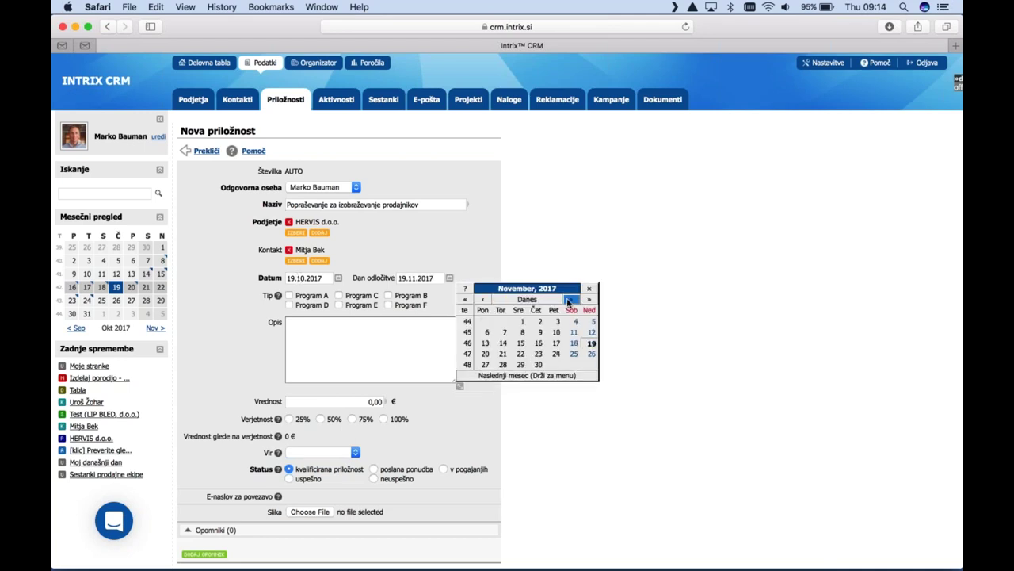
click(538, 363)
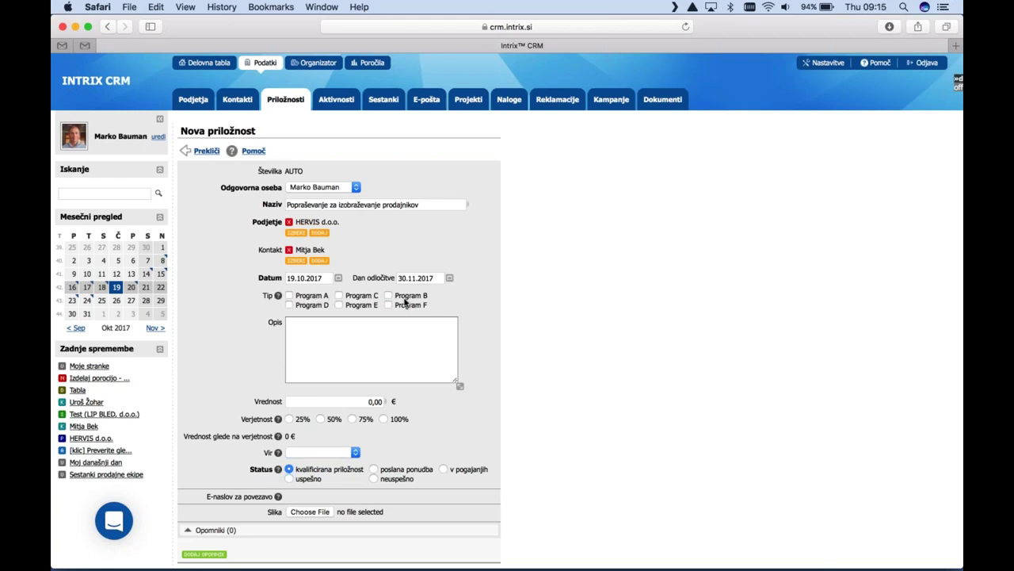
Set the opportunity's Tip to Program A only and enter opis opis as its Opis
click(321, 299)
click(339, 295)
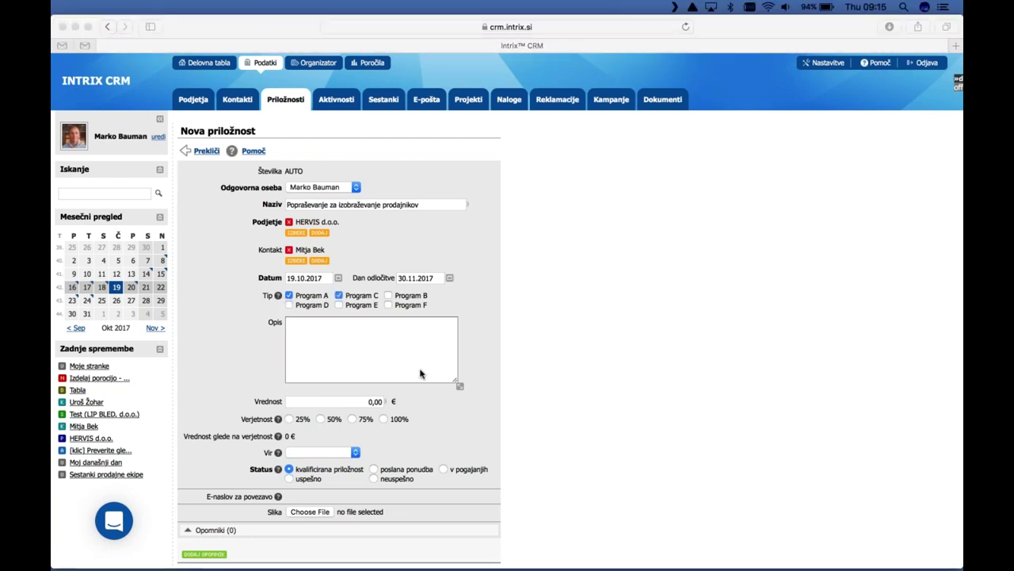
click(347, 295)
click(317, 350)
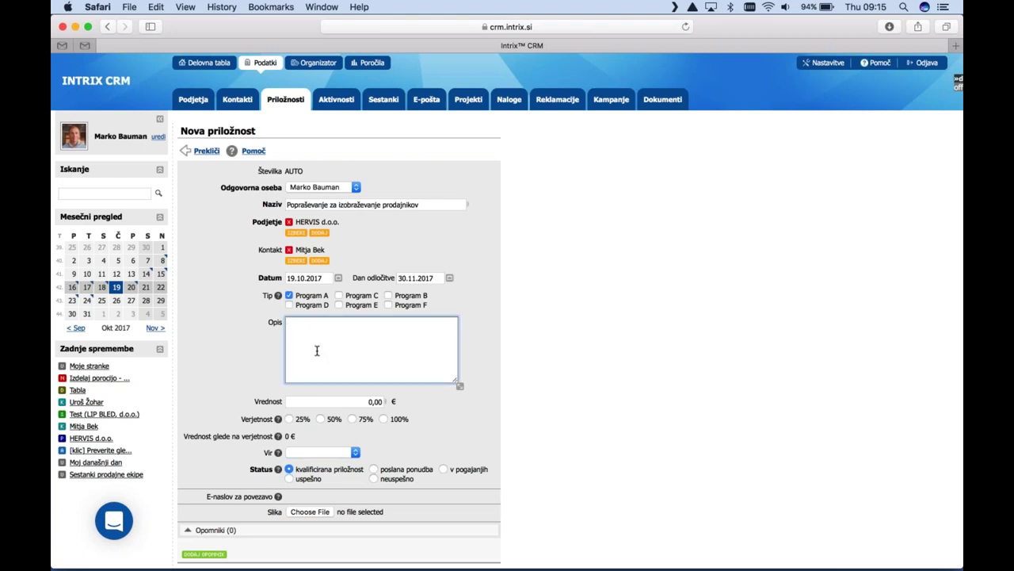
text(opis opis)
Set the opportunity's Vrednost to 3.000,00 € and its Verjetnost to 50%
click(339, 400)
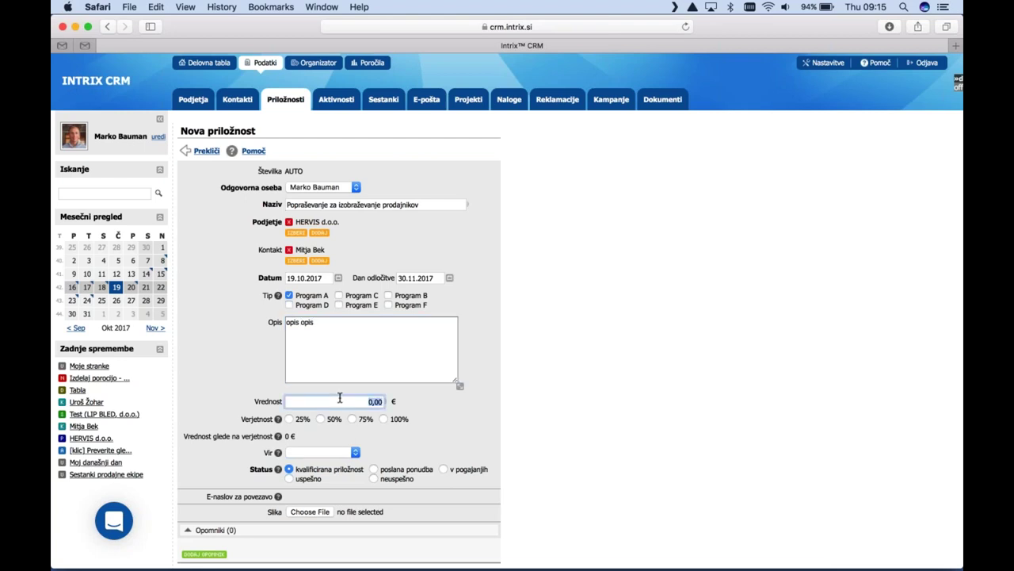
text(1000)
key(BackSpace)
key(BackSpace)
key(BackSpace)
text(3.000)
key(Tab)
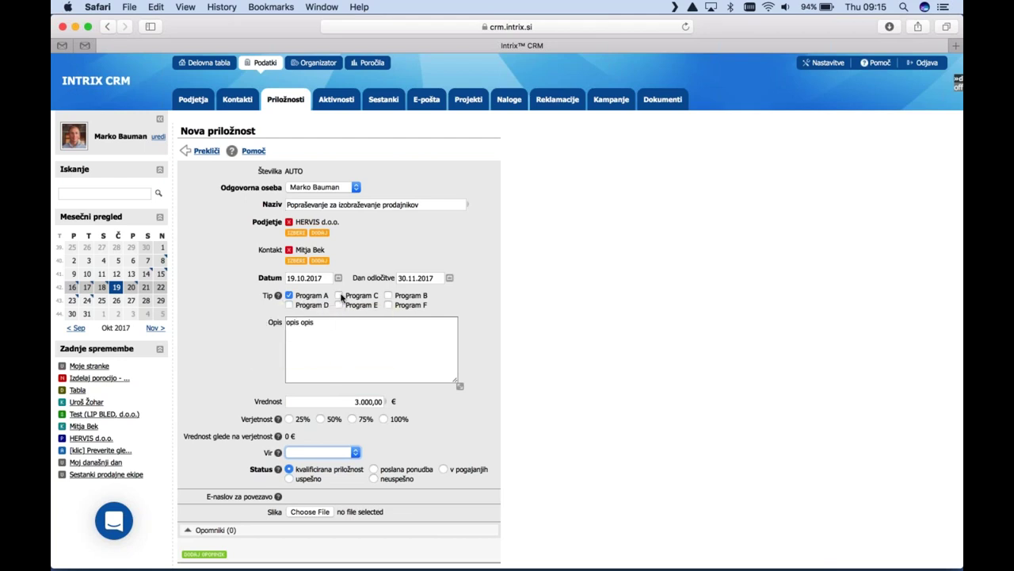
click(322, 420)
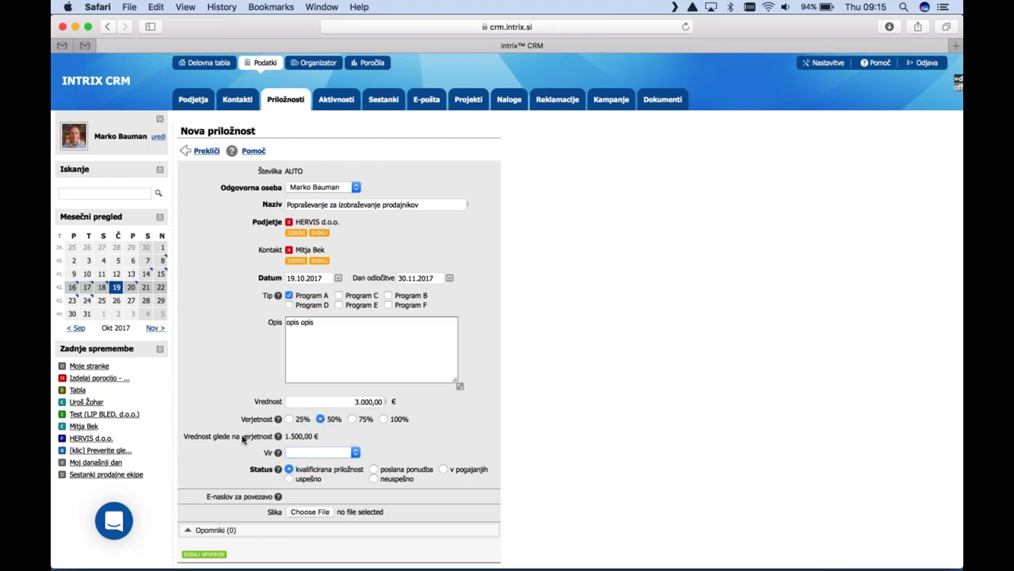
Set the opportunity's Vir to priporočilo and save the opportunity
click(345, 453)
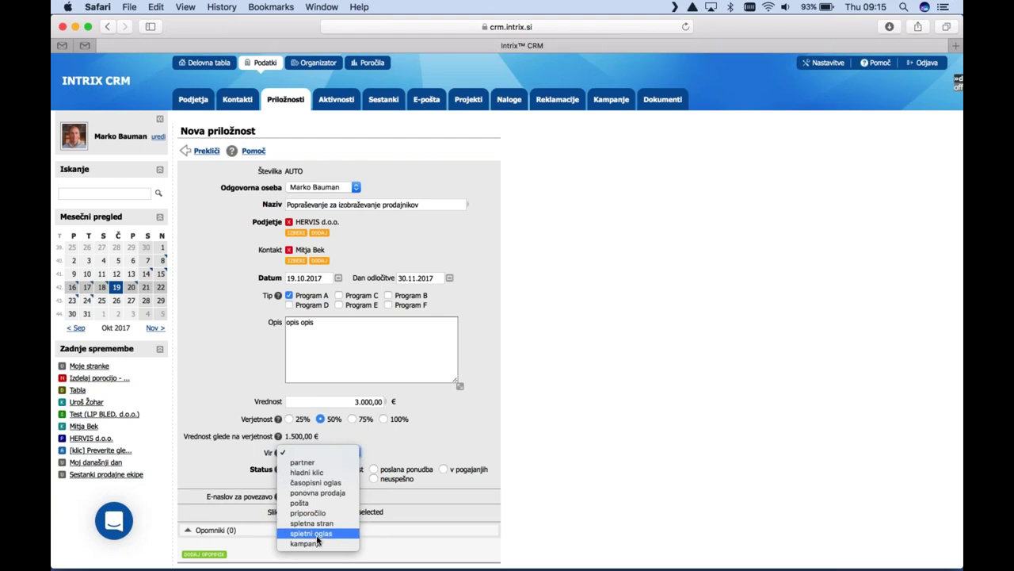
click(327, 514)
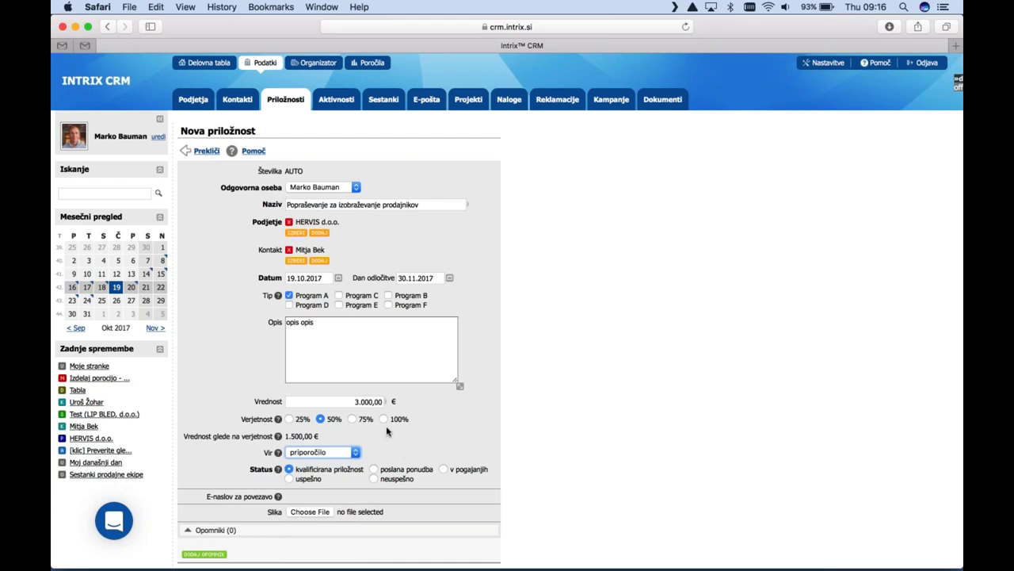
scroll(386, 431, down, 1)
mouse_move(278, 464)
scroll(271, 404, down, 1)
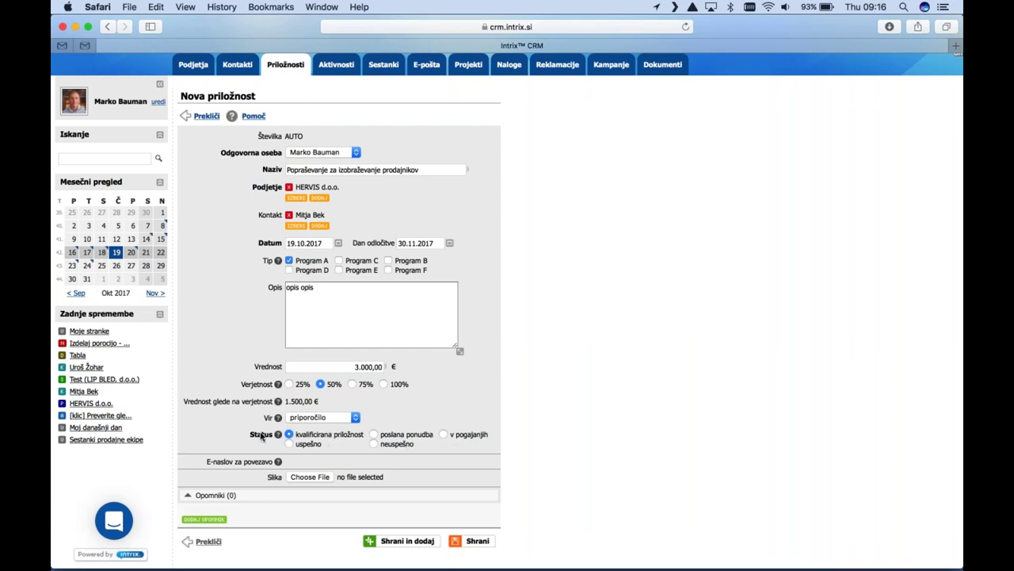
click(466, 544)
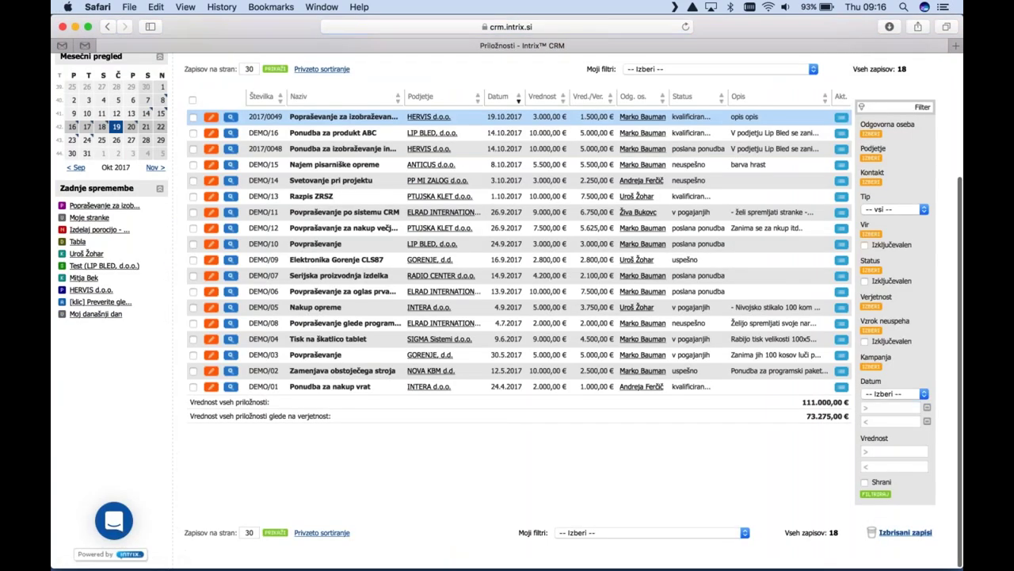
Review the opportunities list with the saved filter Moje odprte priložnosti, and reset it to Brez filtra
scroll(507, 341, up, 5)
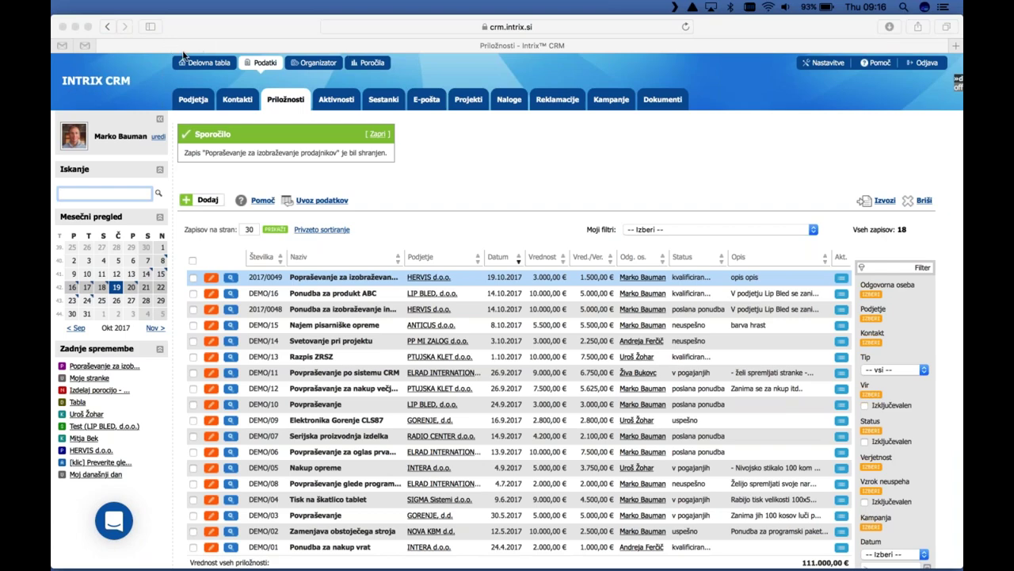
scroll(668, 291, down, 5)
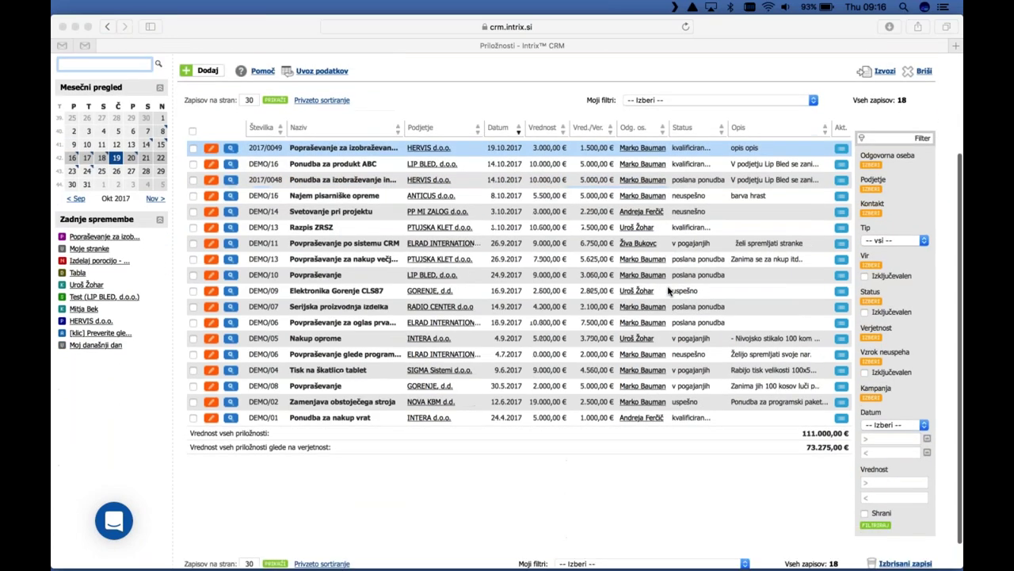
scroll(668, 292, up, 5)
scroll(668, 291, down, 3)
scroll(668, 292, up, 3)
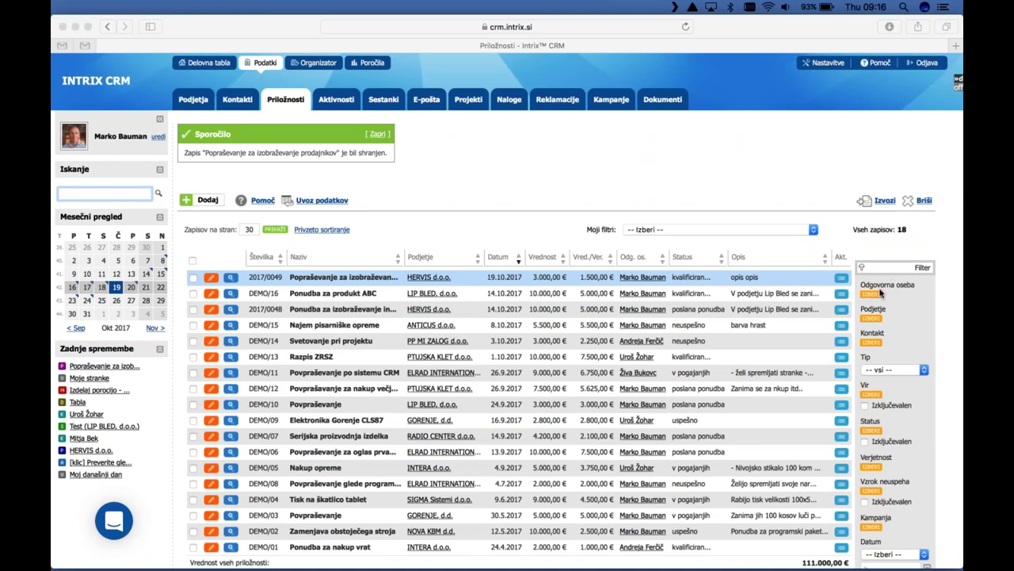
scroll(876, 296, down, 3)
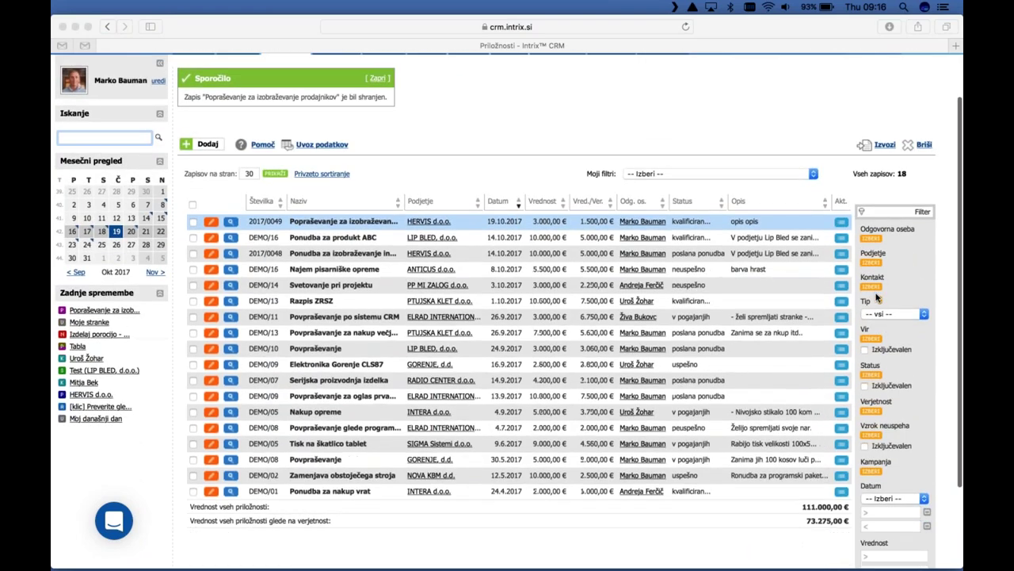
click(747, 173)
click(744, 195)
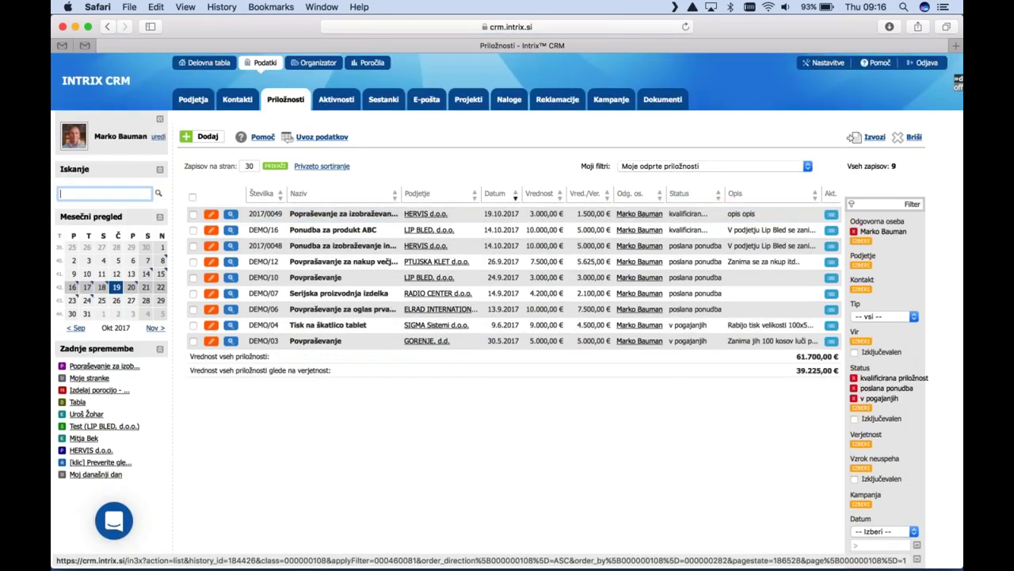
click(713, 168)
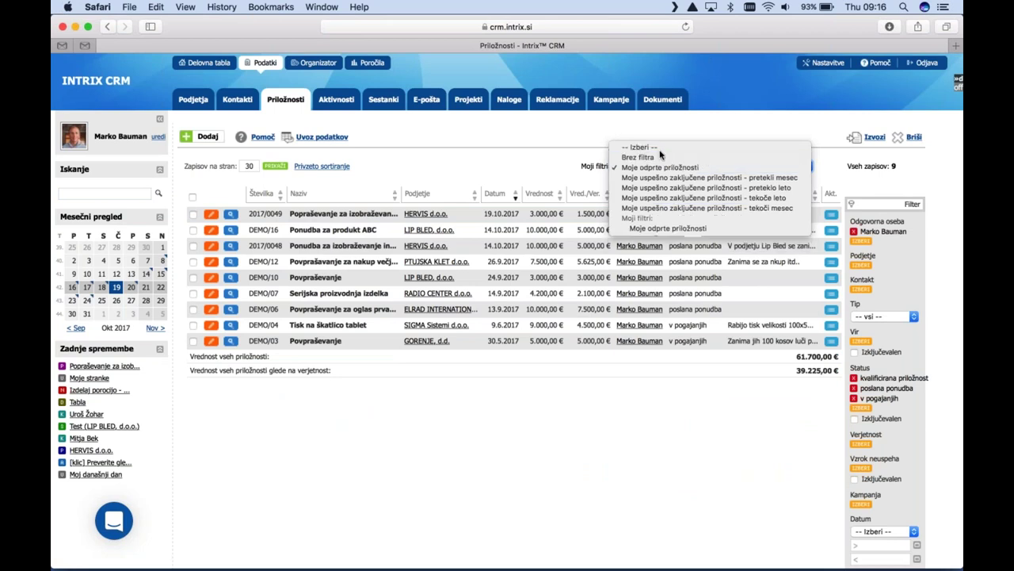
click(662, 155)
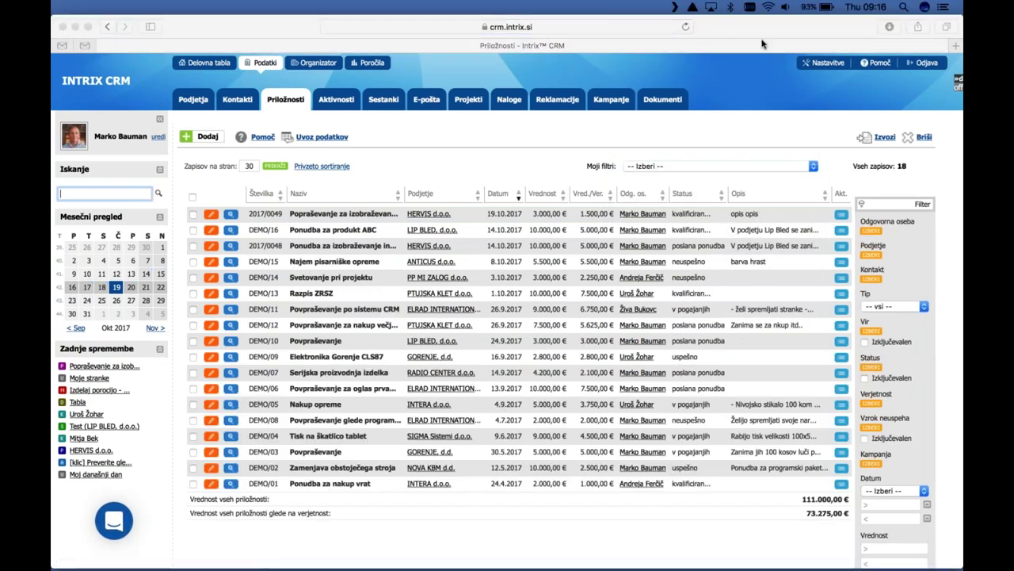
Add an activity to the Popraševanje za izobraževanje prodajnikov opportunity with Zadeva 1. klic, Tip klic and Tip klica odhodni
click(296, 214)
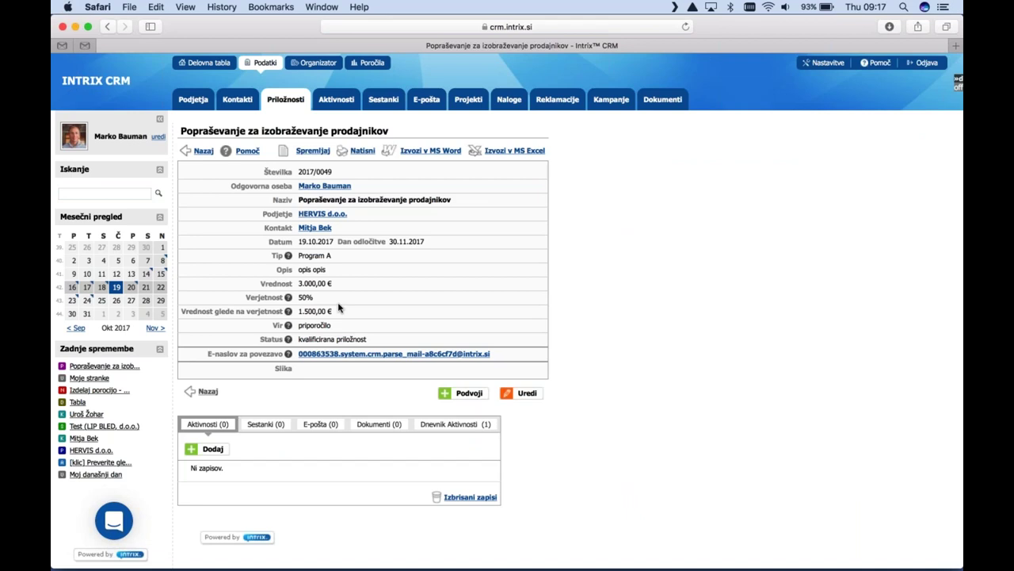
click(210, 449)
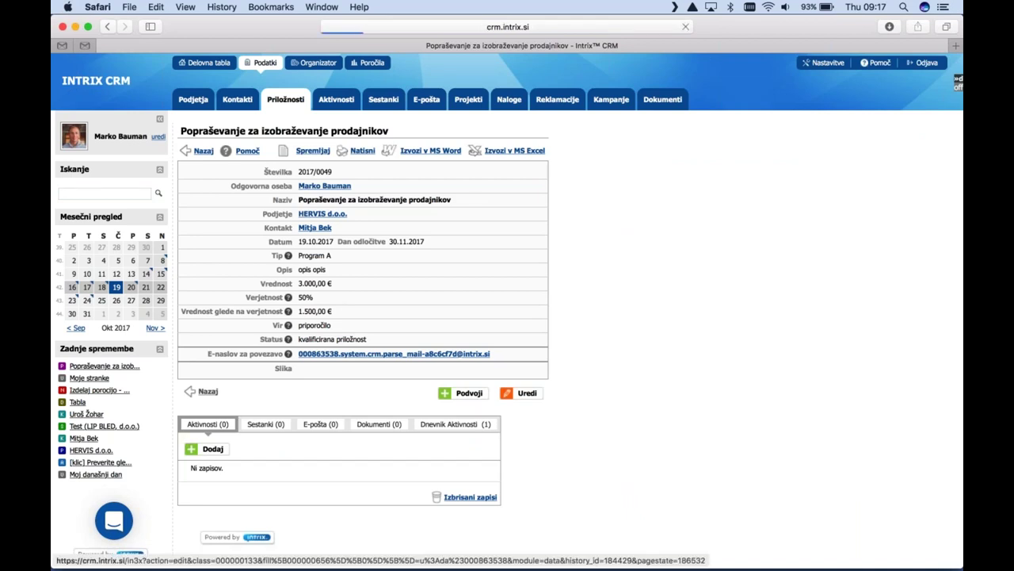
text(1. klic)
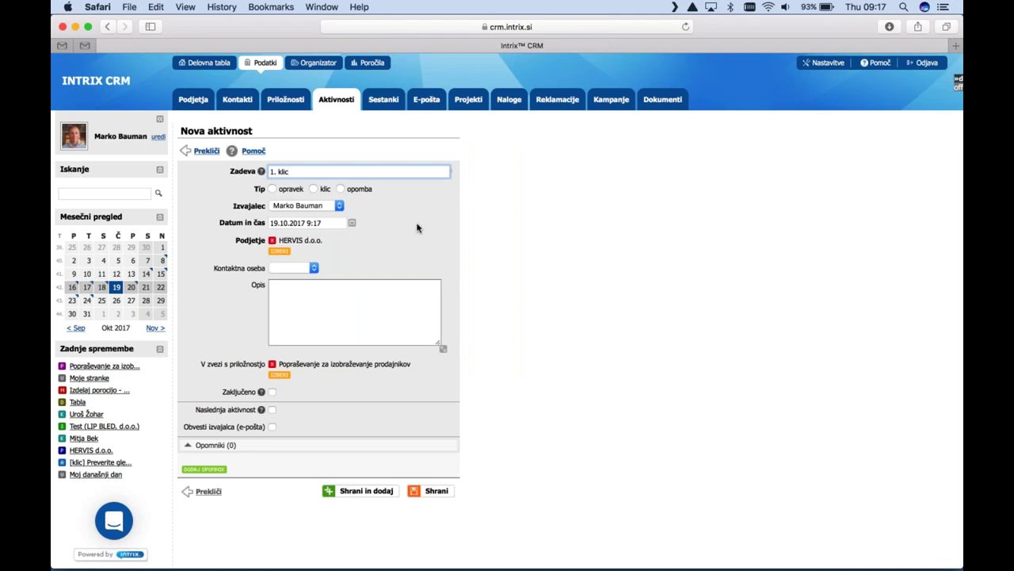
click(324, 191)
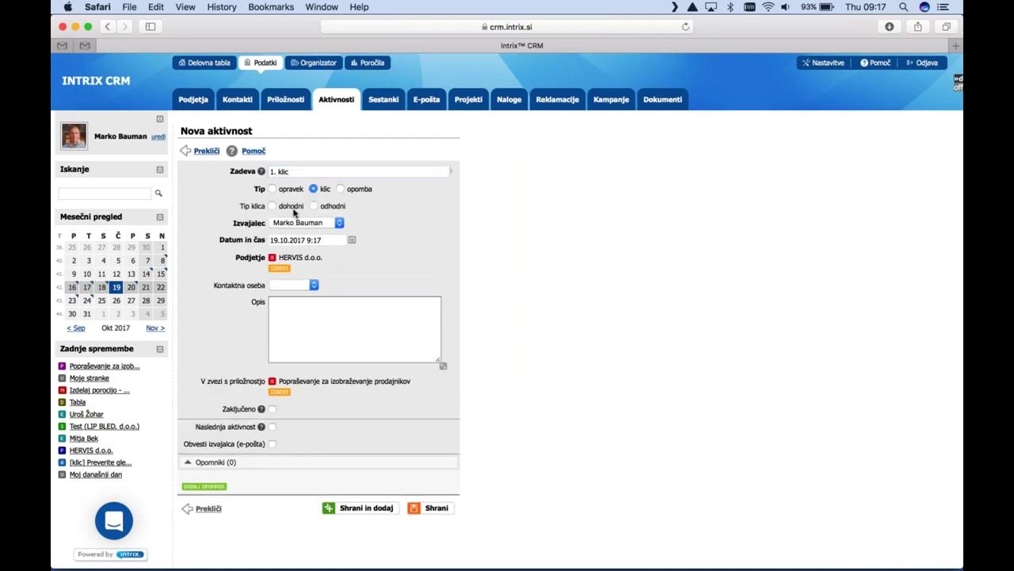
click(326, 207)
Set the activity's Datum in čas to 19.10.2017 9:00 and choose the HERVIS d.o.o. contact as its Kontaktna oseba
click(326, 241)
key(BackSpace)
key(BackSpace)
text(00)
key(Tab)
key(Down)
key(Return)
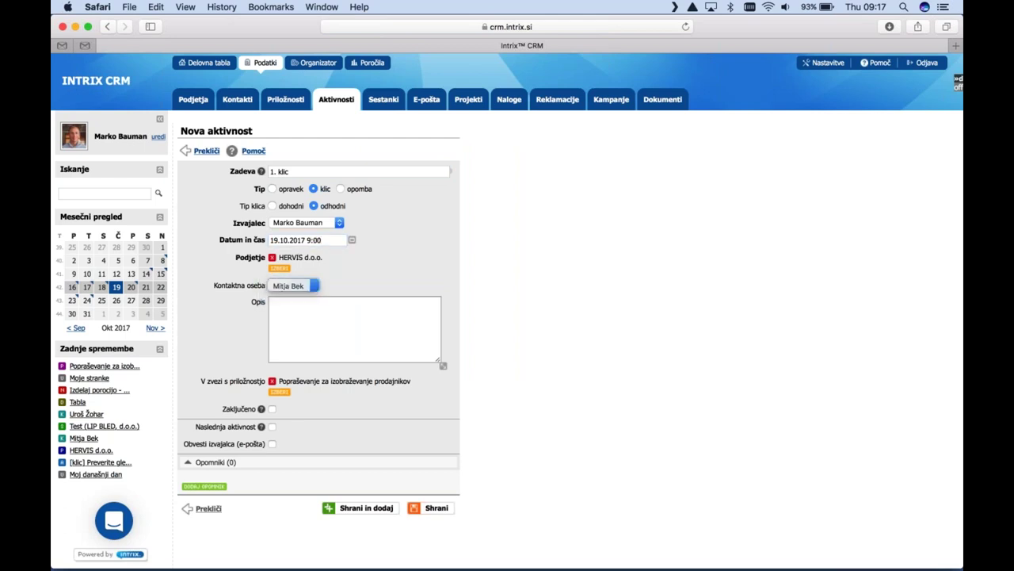
key(Tab)
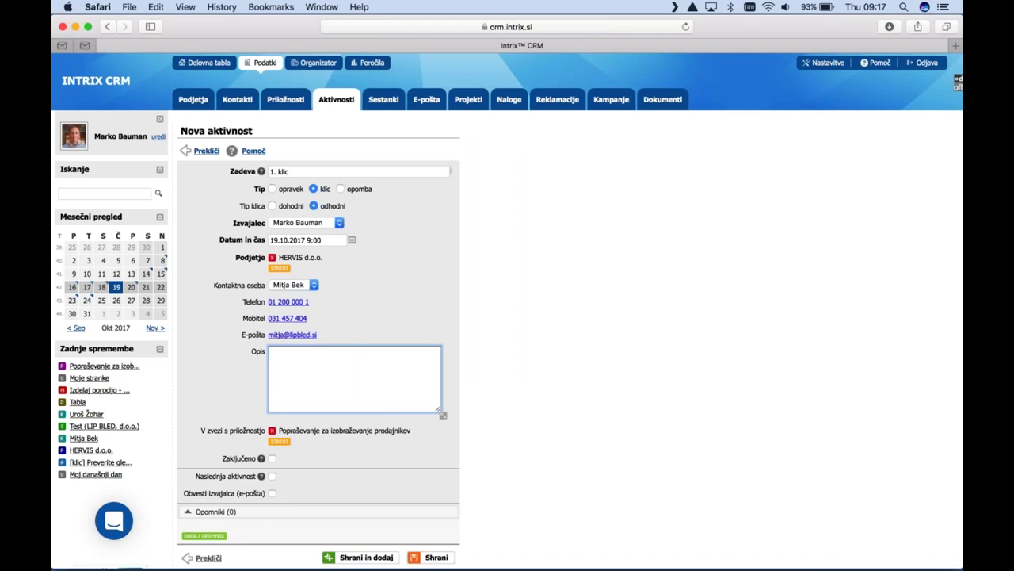
Enter the activity's Opis: slišiva se naslednji teden, da se dogovoriva za sestanek po praznikih
text(da se se)
key(super+a)
text(slišiva se naslednji teden, das e)
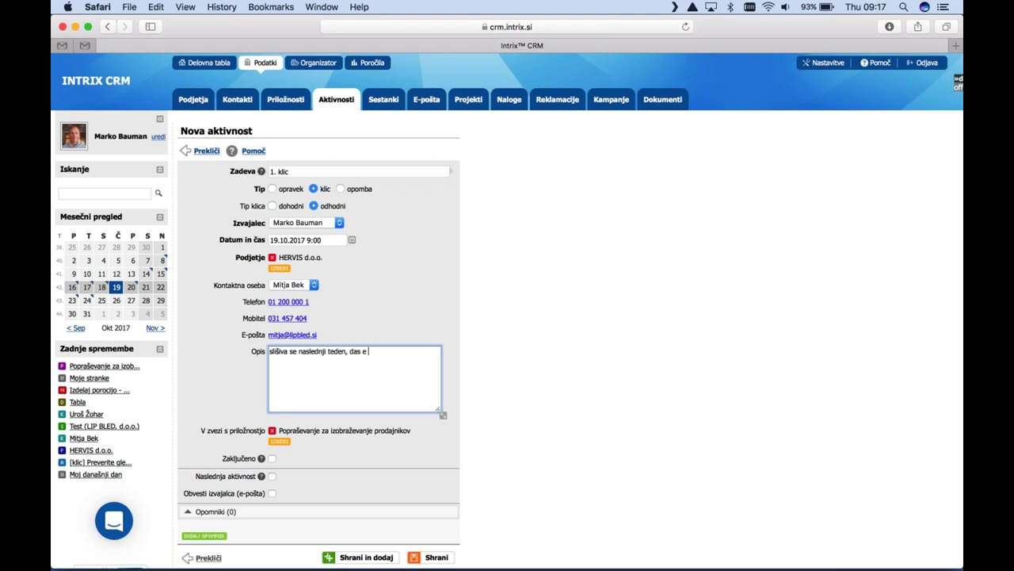
key(BackSpace)
key(BackSpace)
key(BackSpace)
key(BackSpace)
text(se dogovroriva za sestanek po praznik)
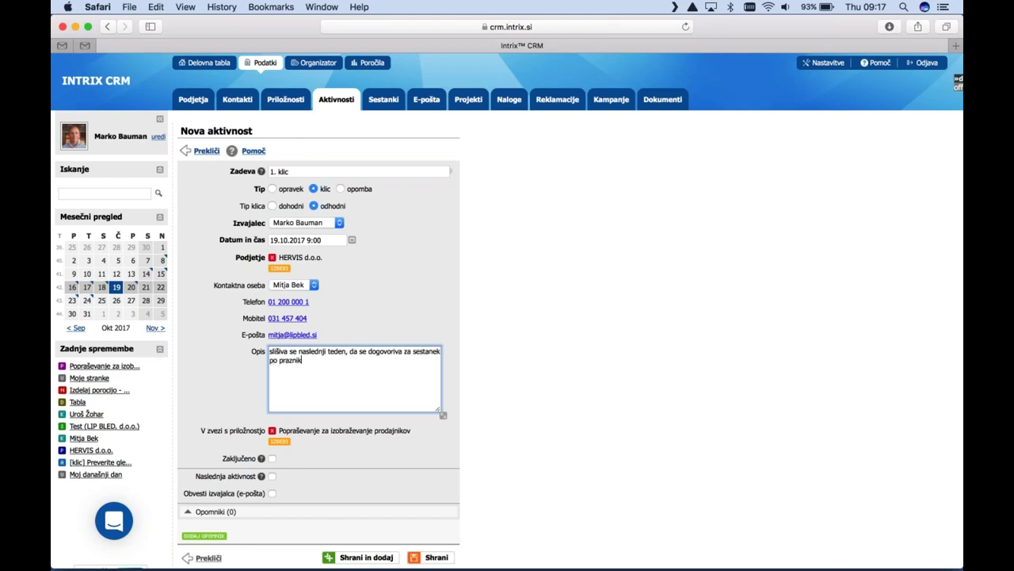
text(ih.)
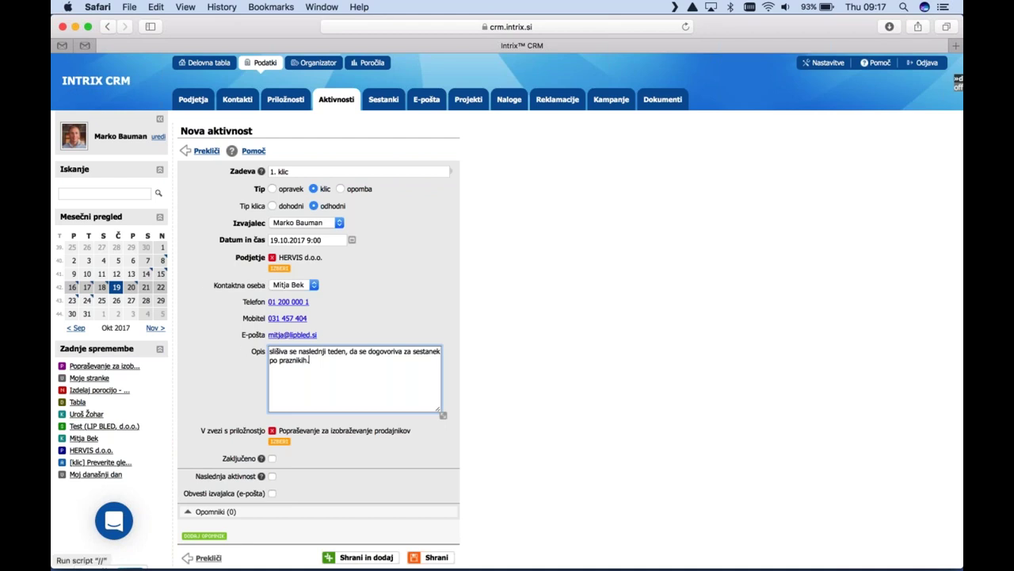
Mark the activity as Zaključeno and define a Naslednja aktivnost of type klic with Zadeva Dogovori se za sestanek
scroll(273, 444, down, 1)
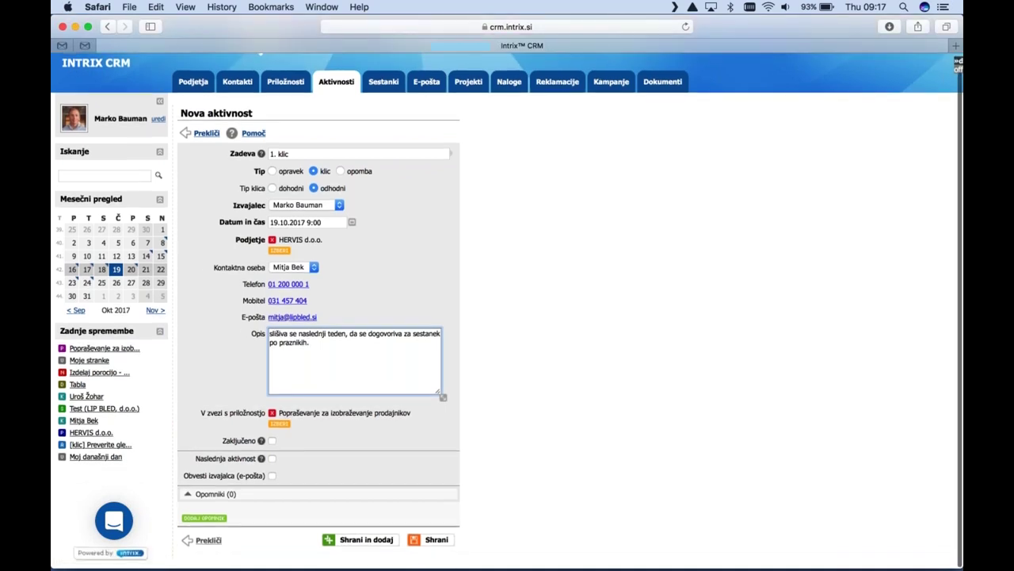
click(273, 442)
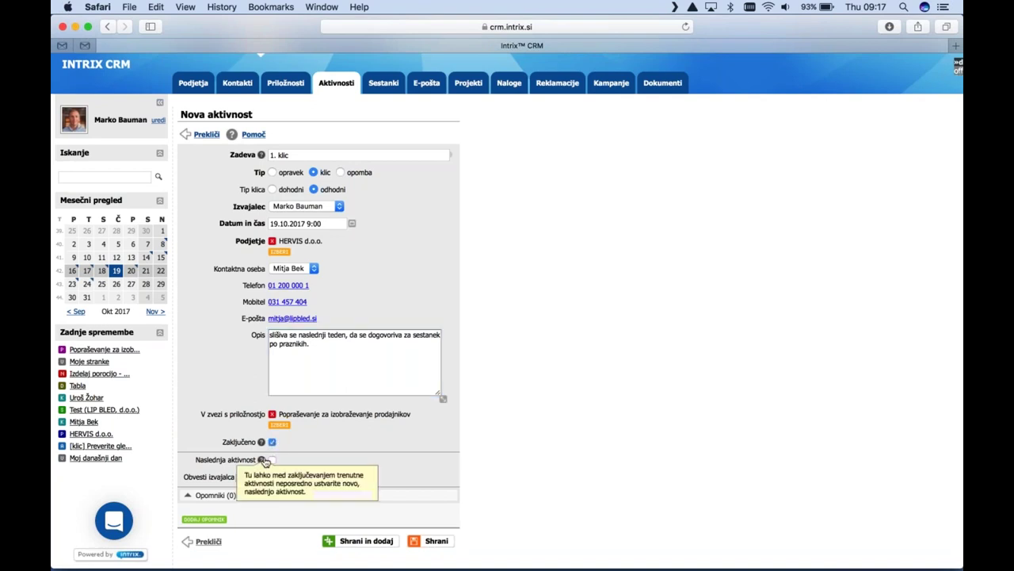
click(272, 460)
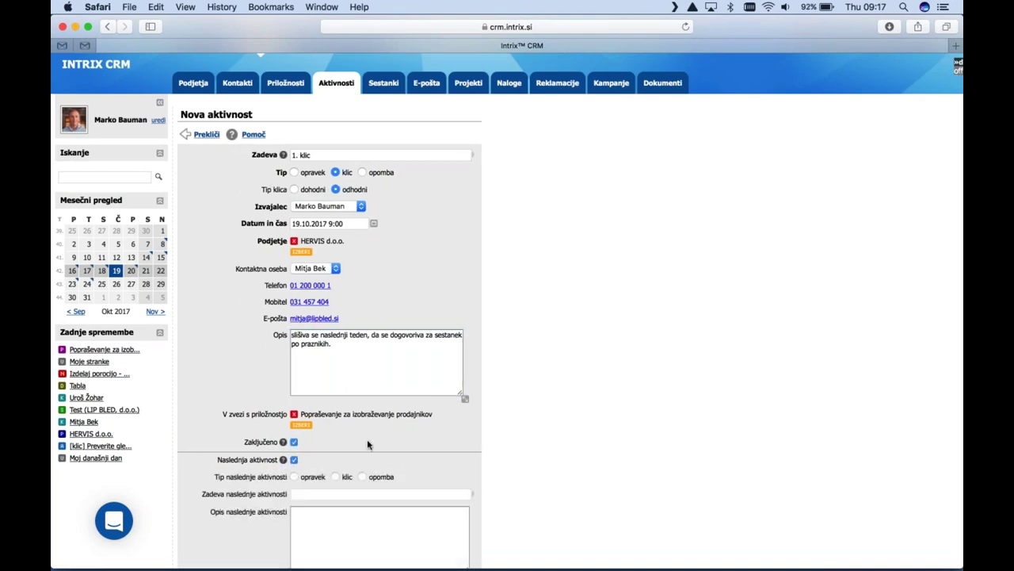
scroll(369, 436, down, 5)
click(346, 347)
click(342, 362)
text(D)
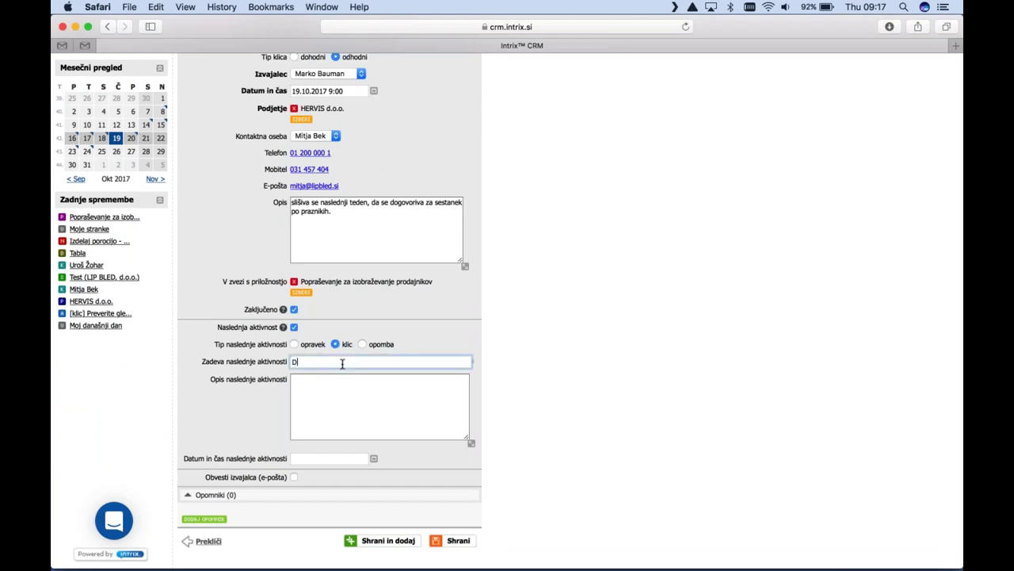
text(ogovori se za sestanek)
Set the follow-up activity's date and time to 23.10.2017 09:00 and save the call record
key(Tab)
key(Tab)
click(373, 458)
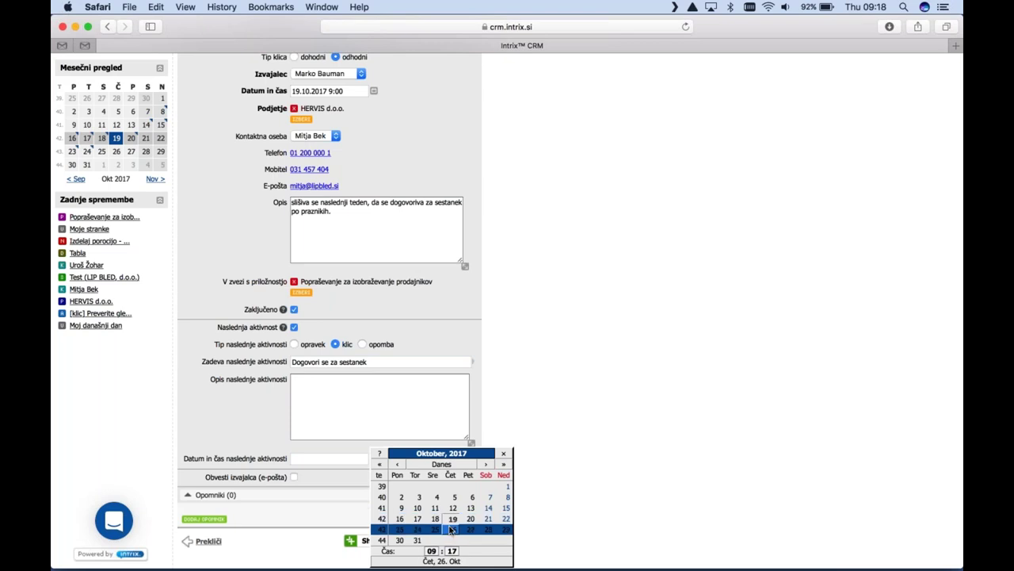
click(399, 531)
key(BackSpace)
key(BackSpace)
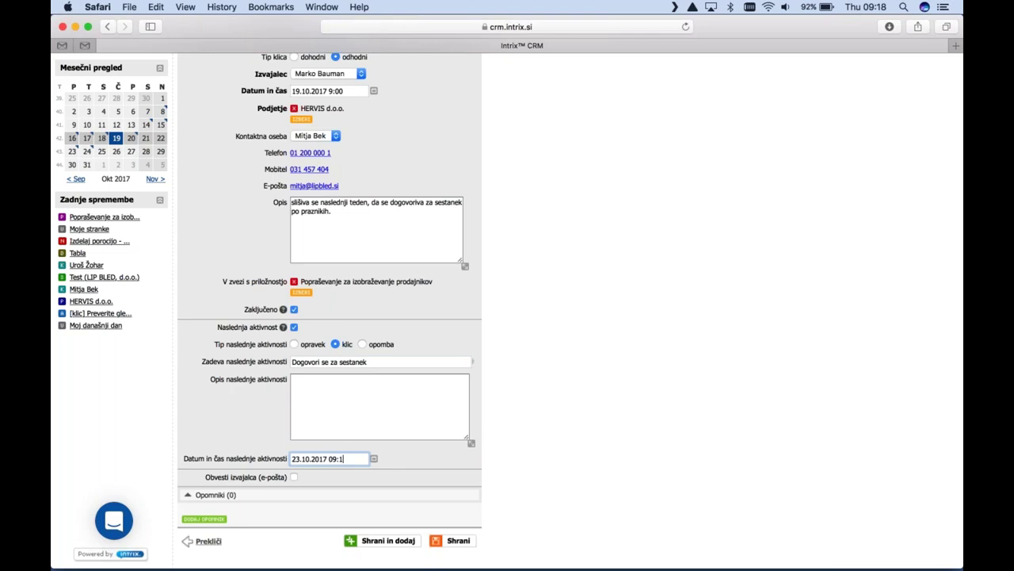
text(00)
key(Return)
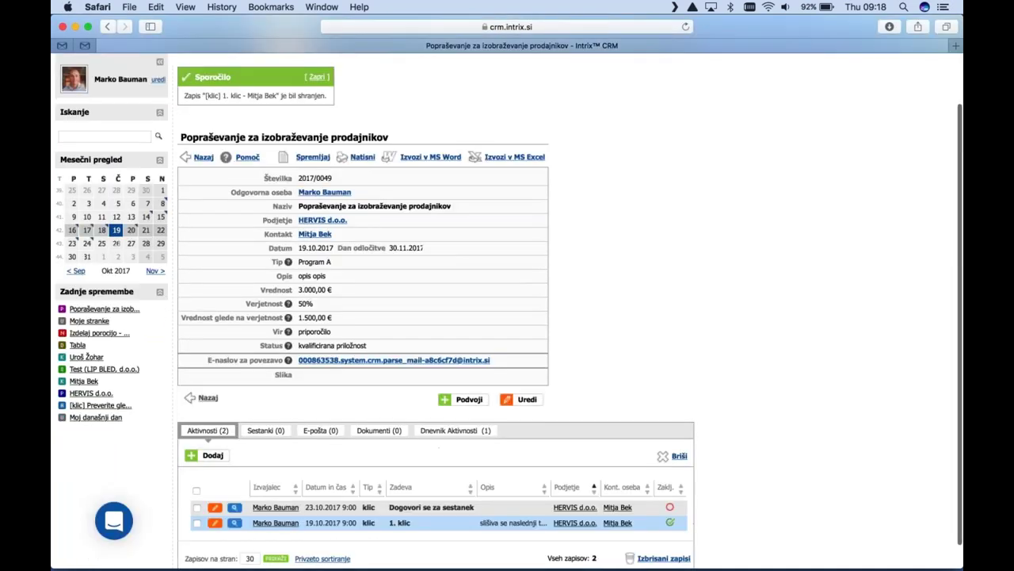
Open the Organizator schedule in a new tab and show the details of the completed 1. klic activity on 19. 10. 2017
scroll(365, 458, down, 1)
click(365, 458)
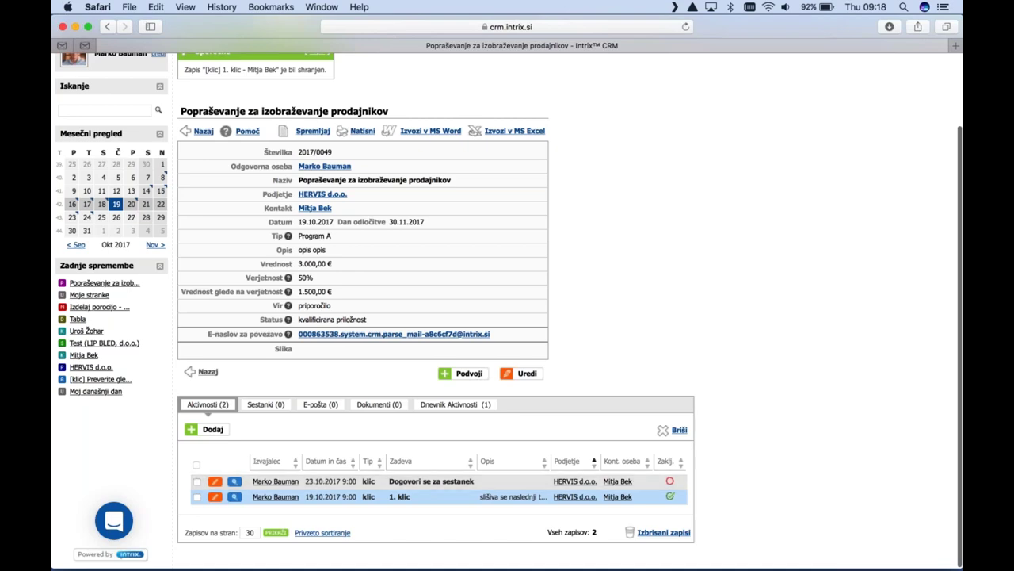
scroll(436, 482, up, 3)
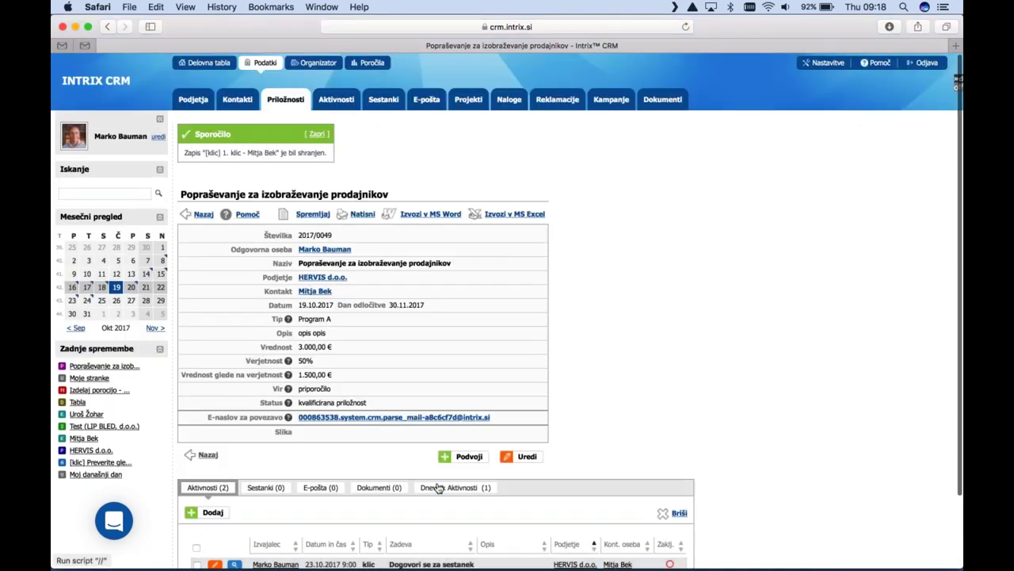
scroll(436, 486, down, 3)
scroll(385, 142, up, 3)
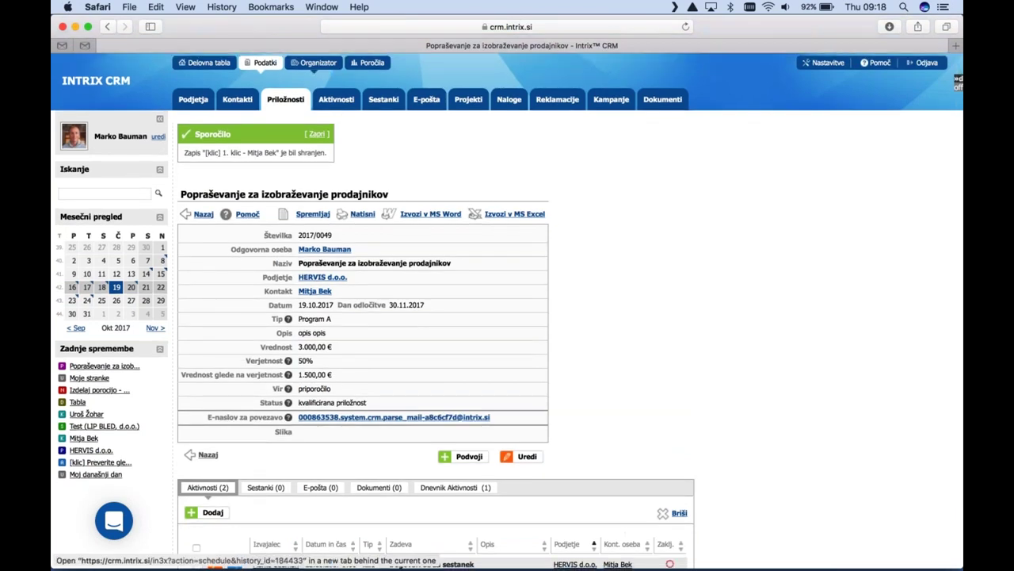
super+click(314, 62)
key(ctrl+Tab)
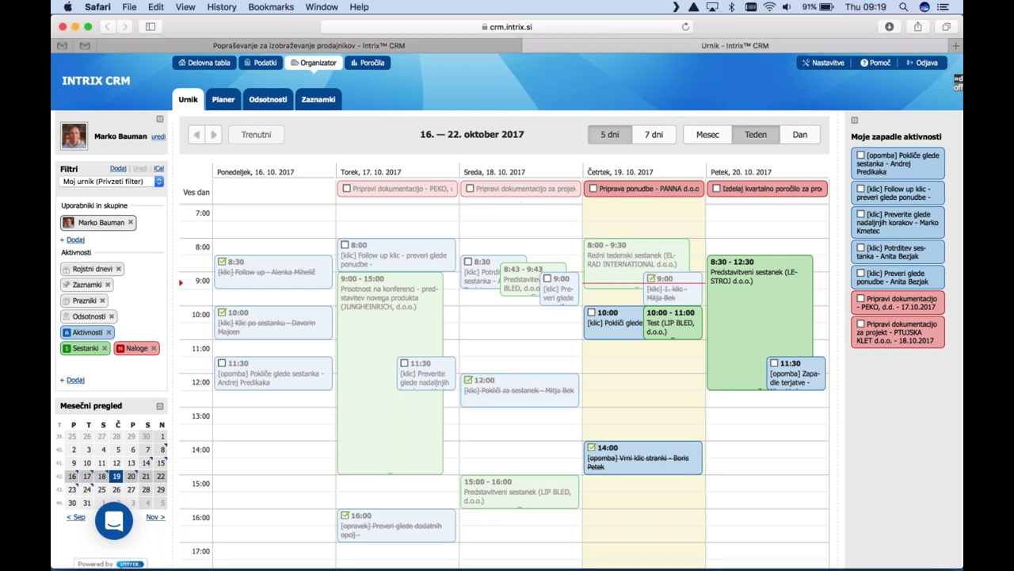
click(663, 292)
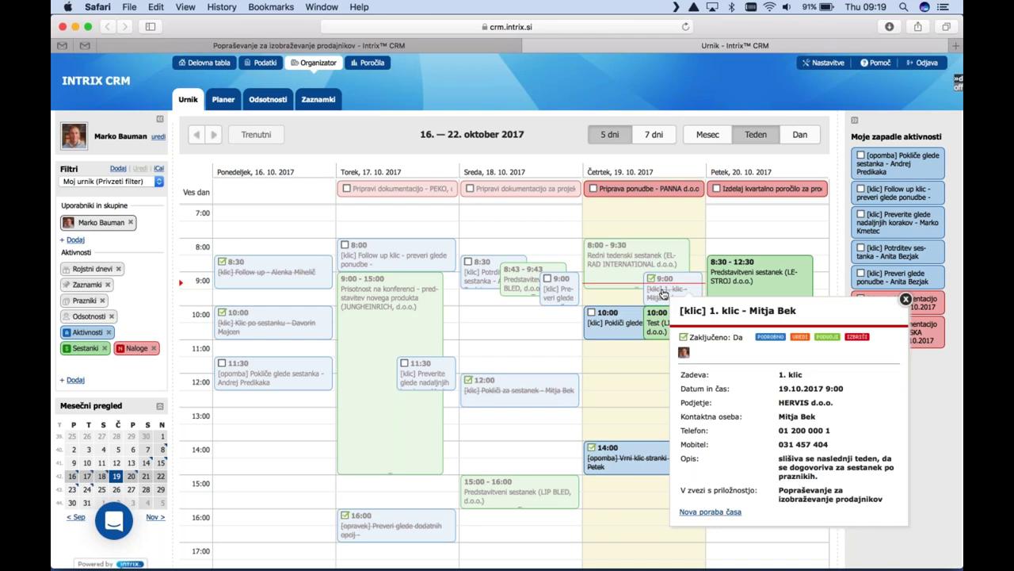
Display the week of 23. — 29. oktober 2017 in the schedule and view the details of the Dogovori se za sestanek call
click(622, 150)
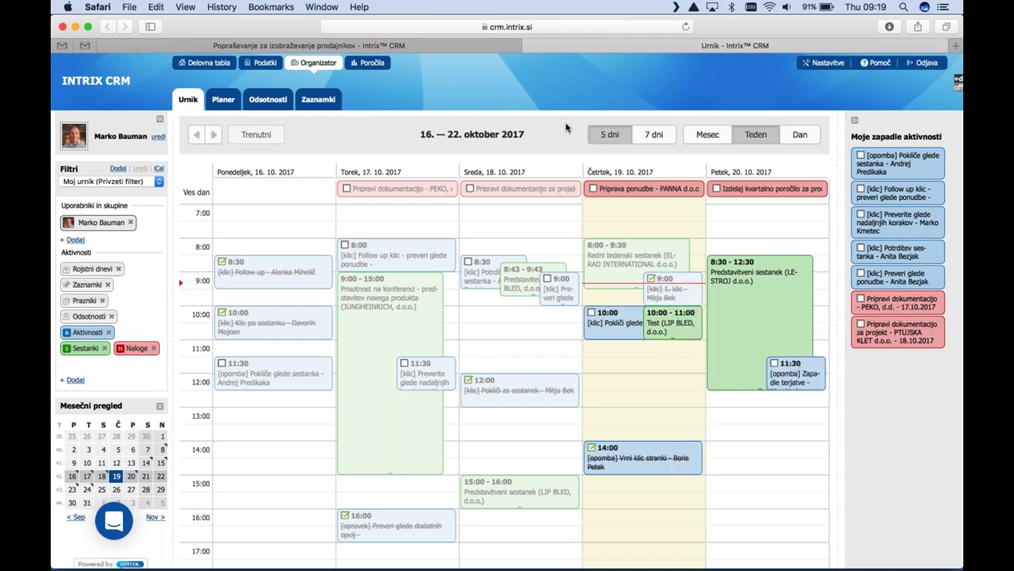
click(214, 133)
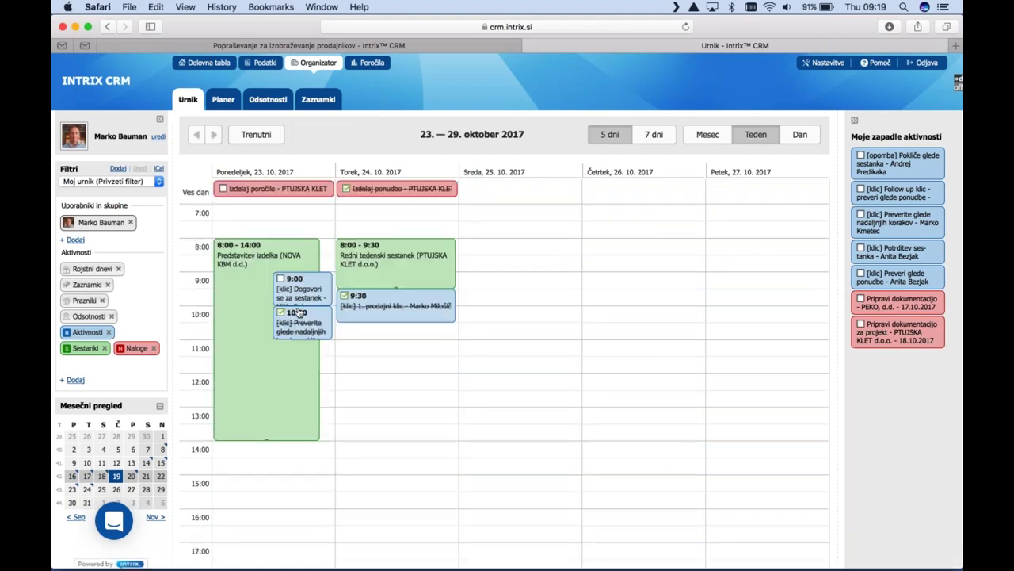
click(306, 295)
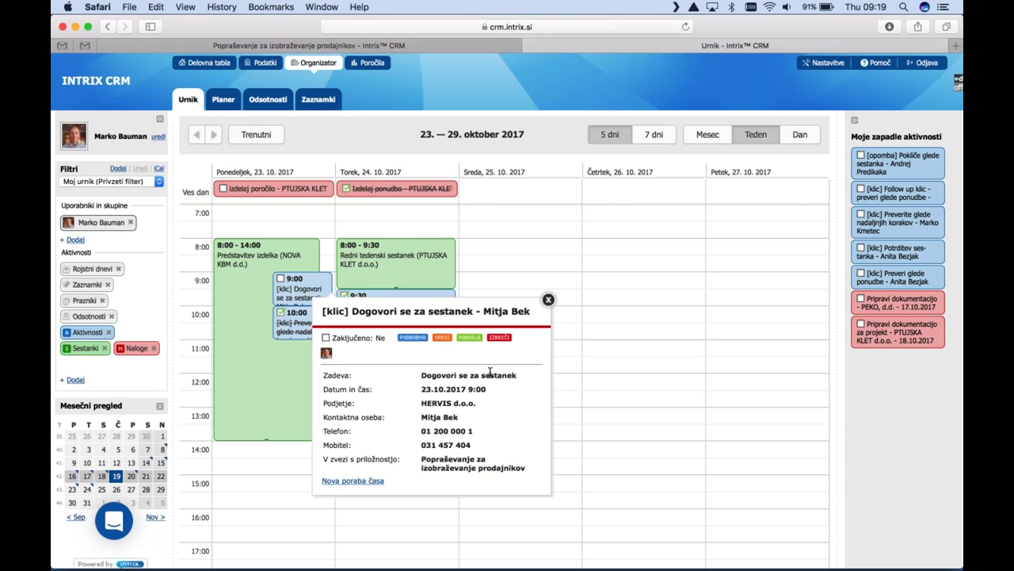
click(547, 299)
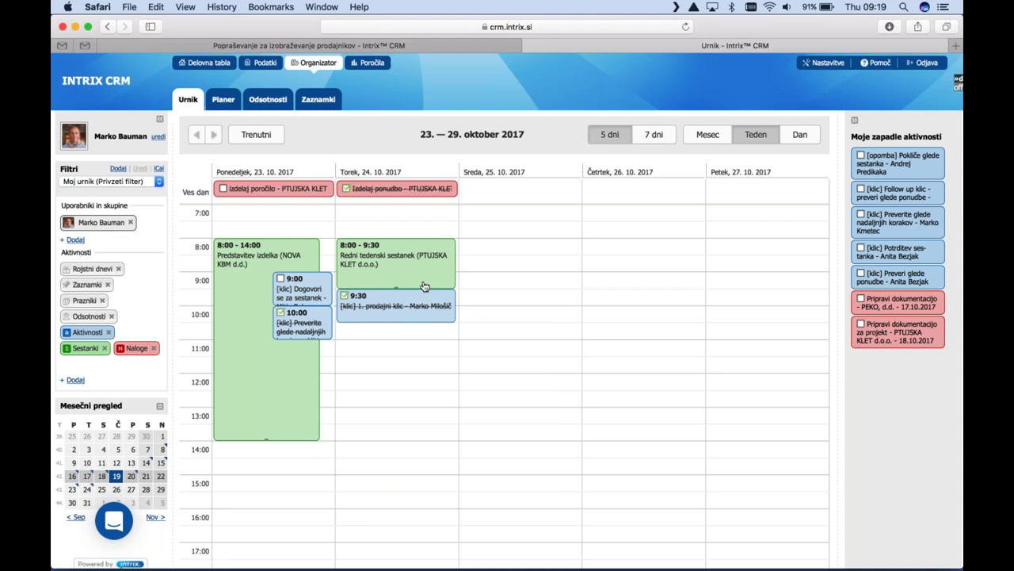
Edit the Dogovori se za sestanek call with the Opis "dogovorila sva se za sestanek.", mark it as Zaključeno and save it
click(291, 294)
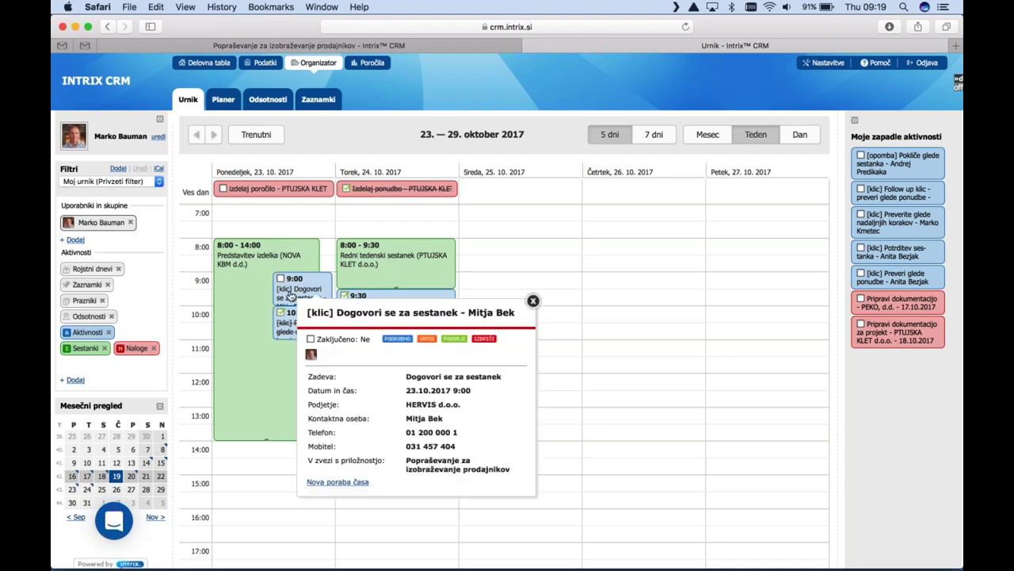
click(428, 339)
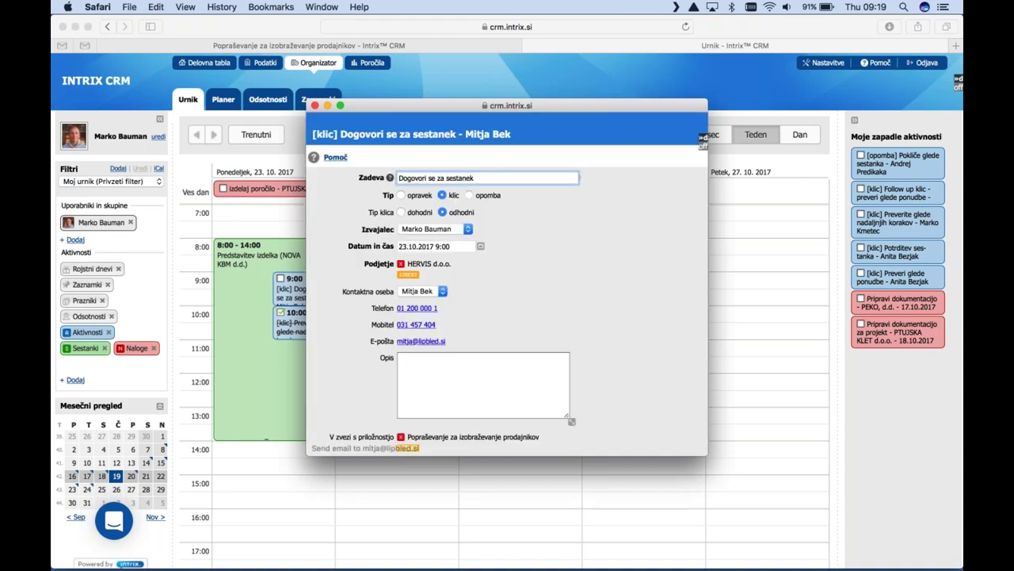
scroll(507, 277, down, 1)
click(483, 339)
scroll(507, 281, down, 2)
text(dogovirlqa)
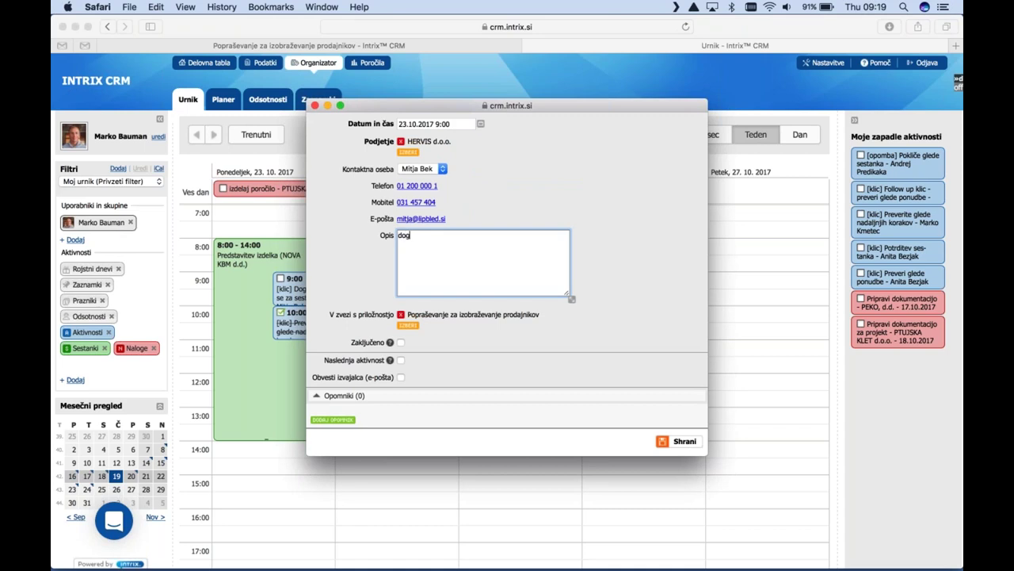
key(BackSpace)
key(BackSpace)
text(a)
key(BackSpace)
key(BackSpace)
text(ila)
key(BackSpace)
key(BackSpace)
key(BackSpace)
key(BackSpace)
text(ovi)
key(BackSpace)
key(BackSpace)
text(orila sva se za sestanek)
click(401, 342)
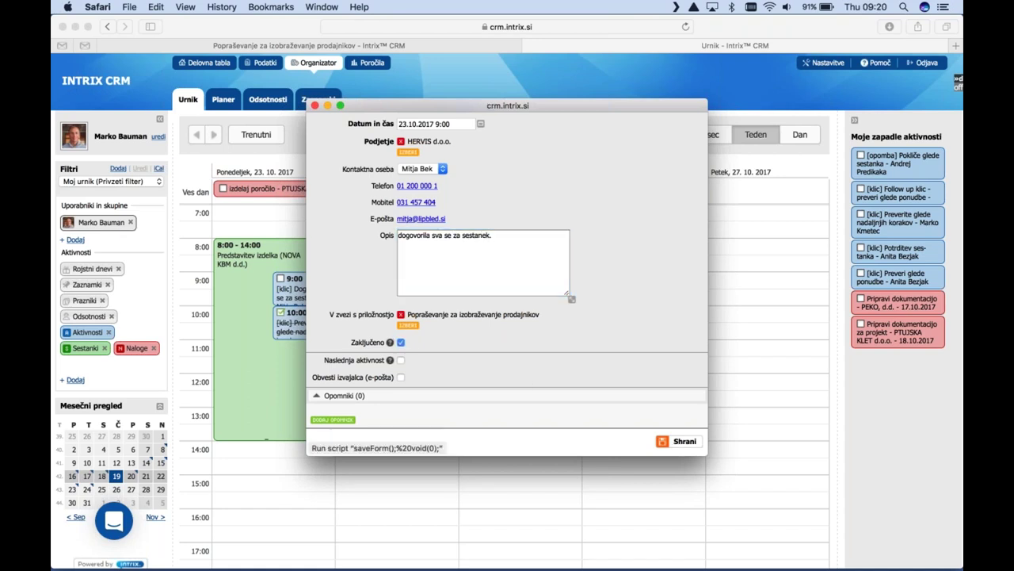
click(679, 440)
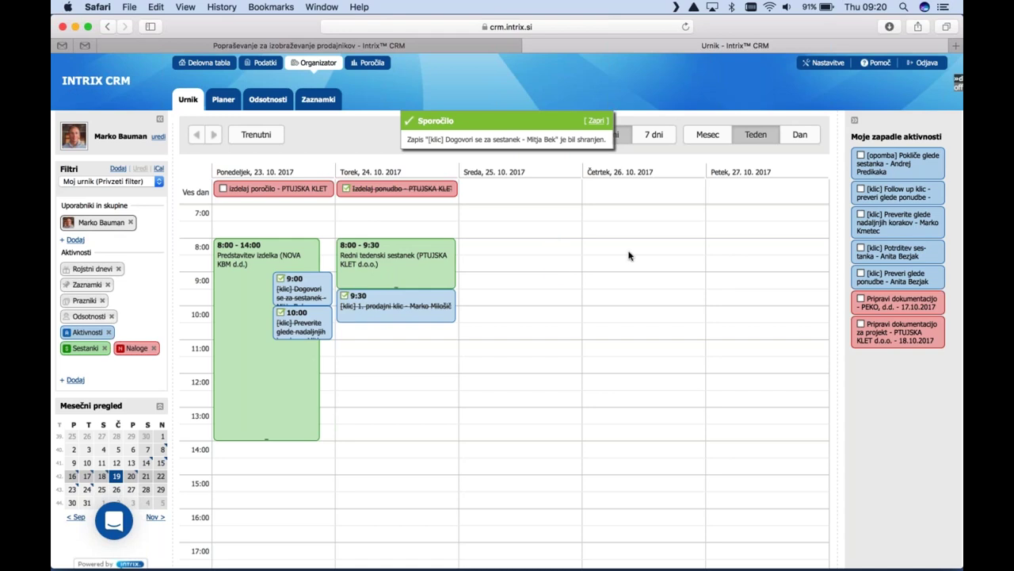
Create a meeting in the schedule for 26.10.2017 from 8:00 to 11:00 with the Zadeva Predstavitev ponudbe
drag(612, 252, 617, 333)
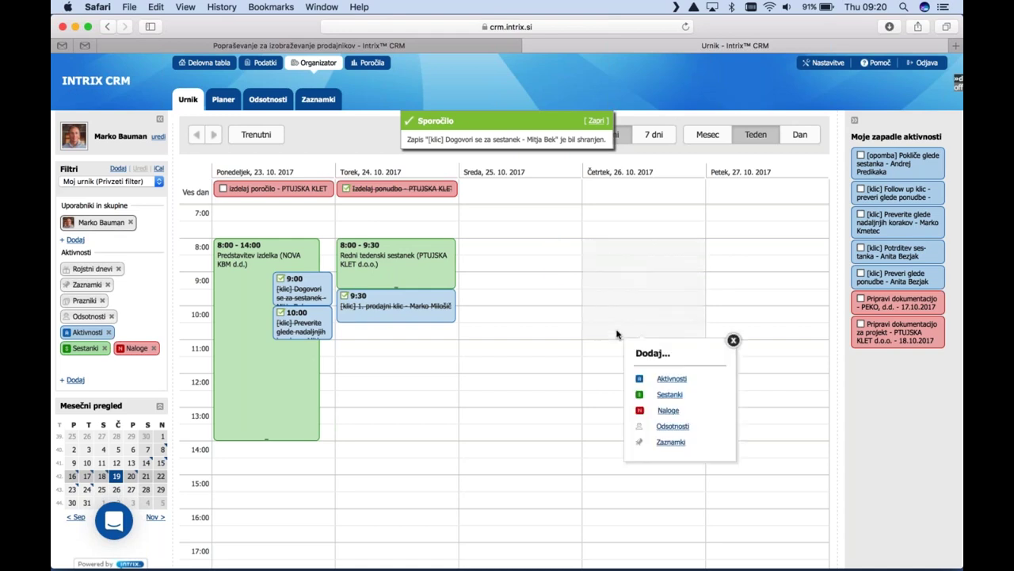
click(668, 395)
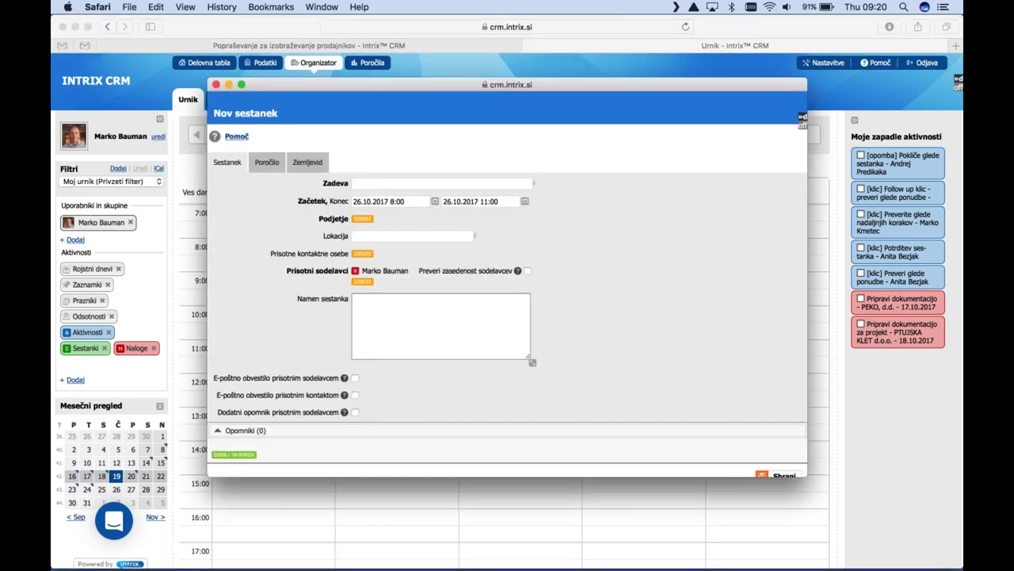
text(Predstav)
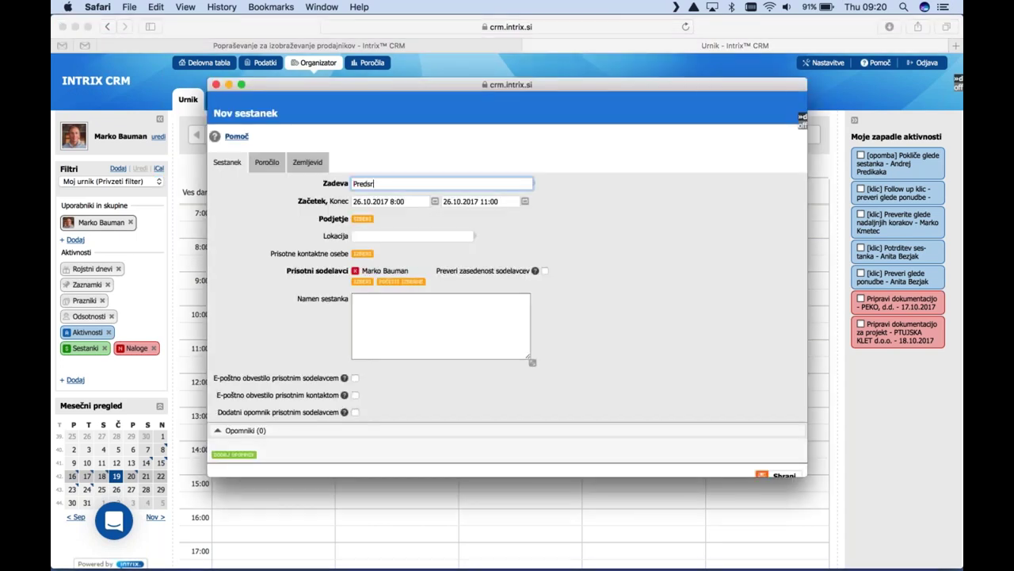
key(BackSpace)
key(BackSpace)
key(BackSpace)
text(tavitev pond)
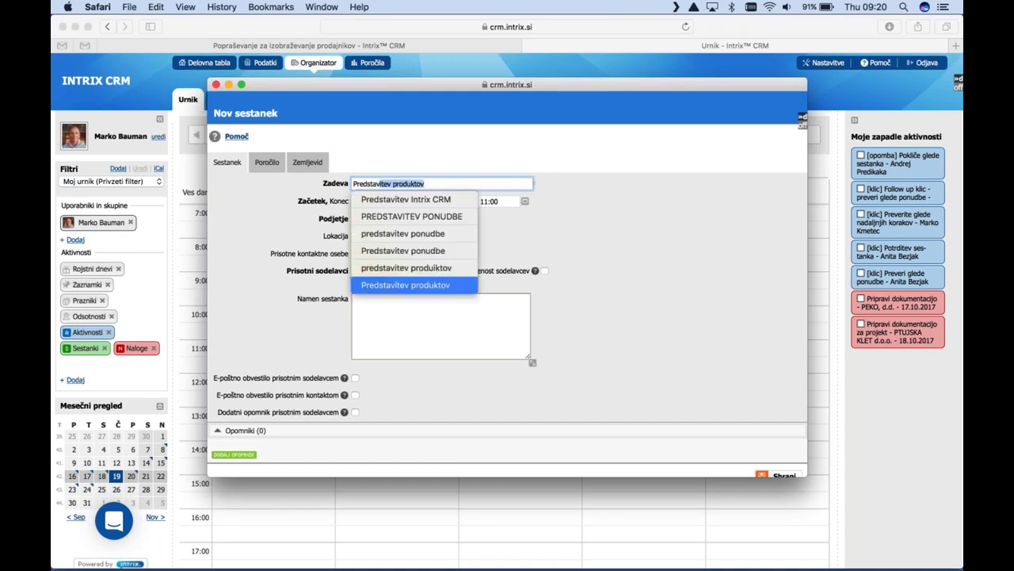
key(Escape)
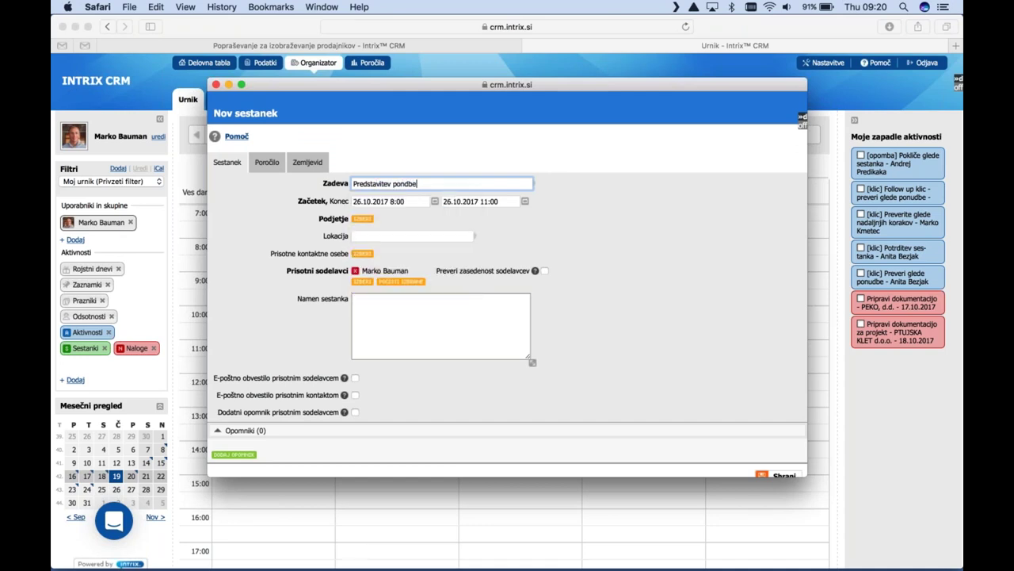
key(BackSpace)
text(ude)
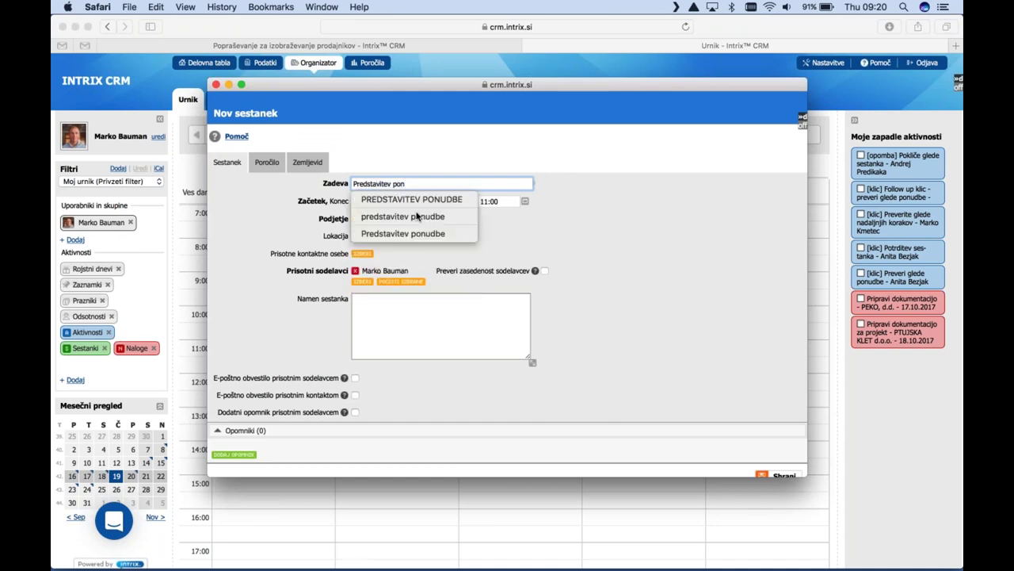
key(Escape)
key(Left)
text(b)
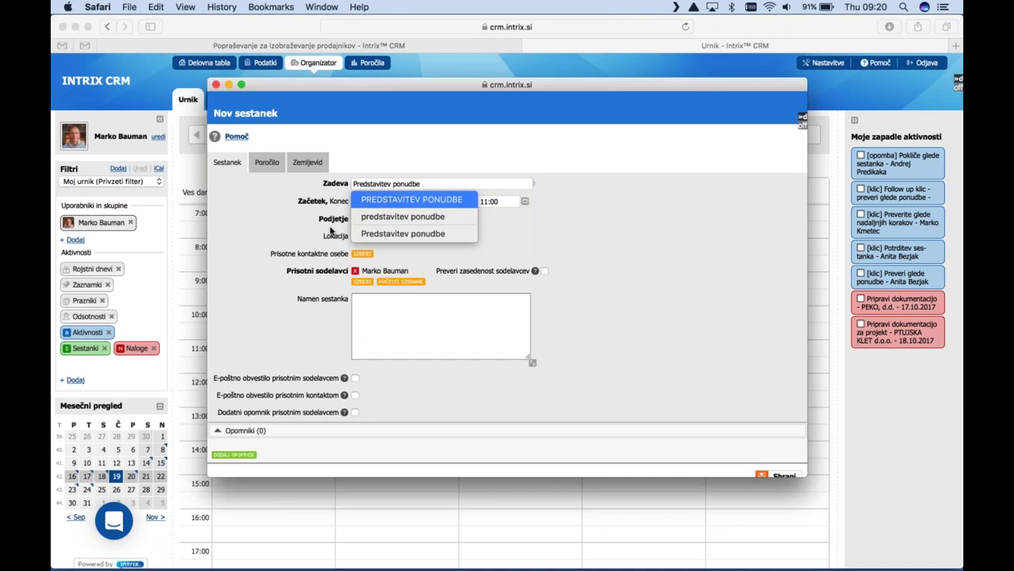
click(485, 218)
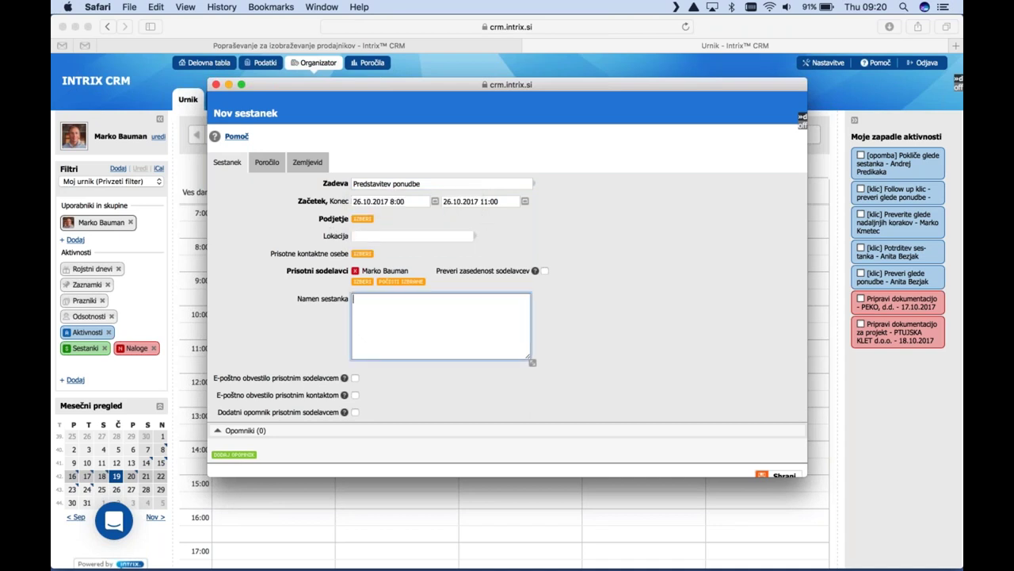
Assign the company HERVIS d.o.o. to the meeting and add its contact person as attending
click(362, 219)
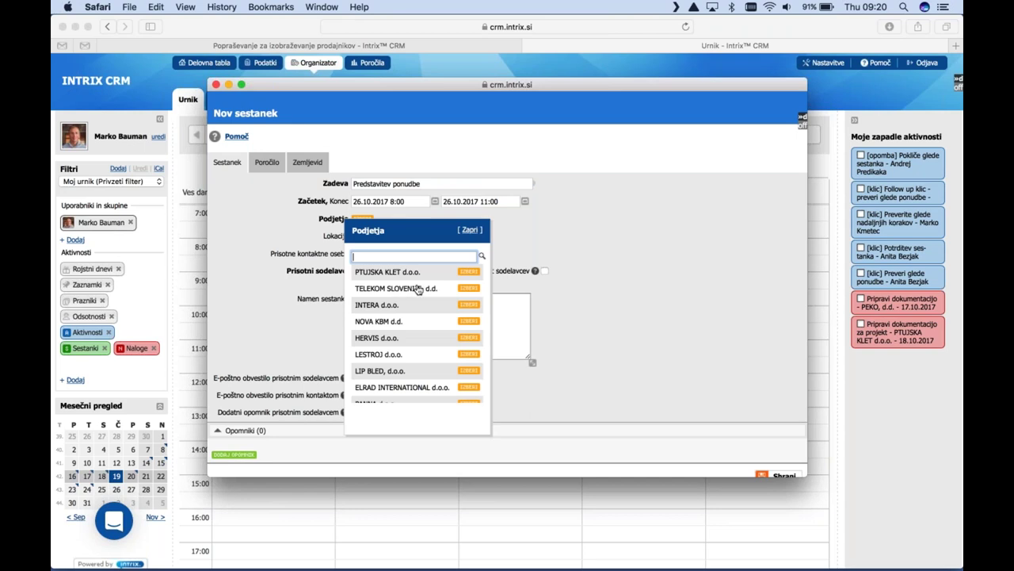
text(hervis)
click(379, 272)
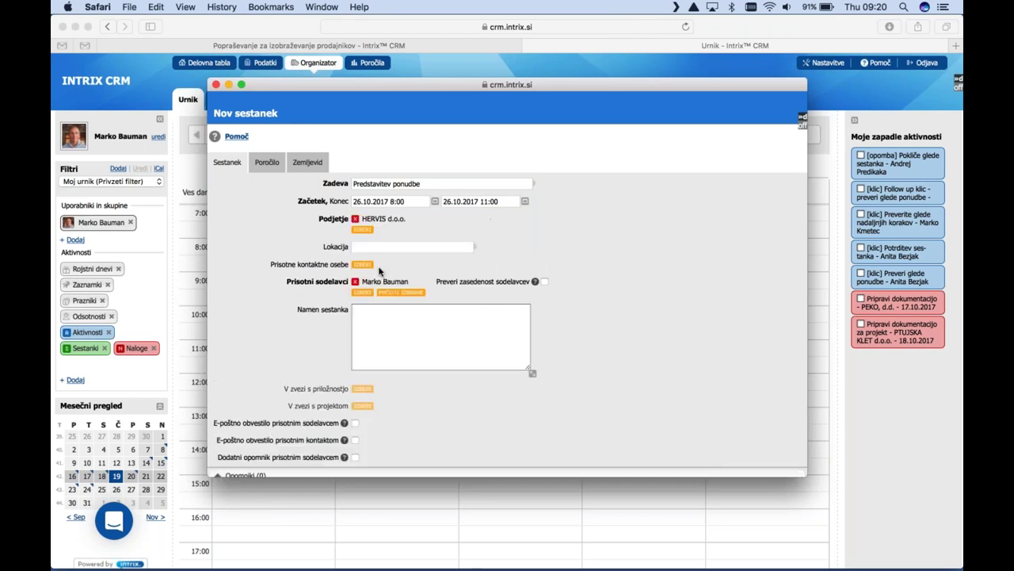
click(358, 265)
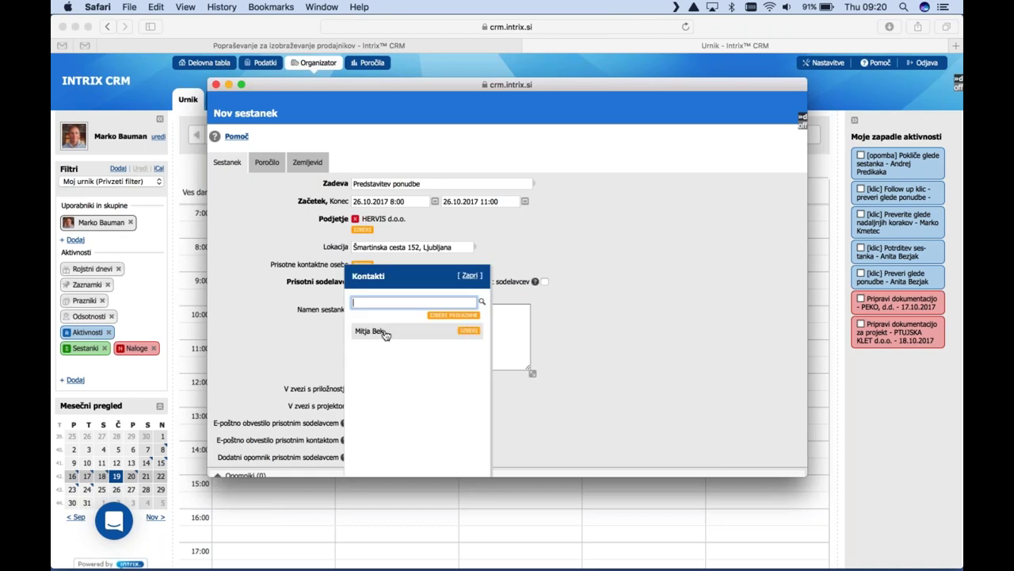
click(384, 333)
click(252, 295)
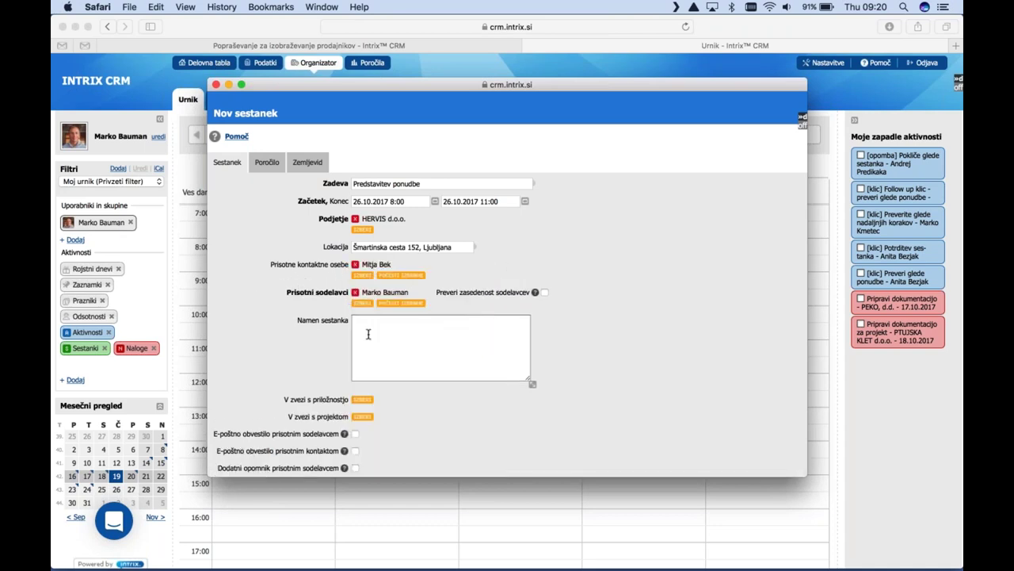
Check the list of available colleagues, link the meeting to the opportunity Popraševanje za izobraževanje prodajnikov and save it
click(360, 304)
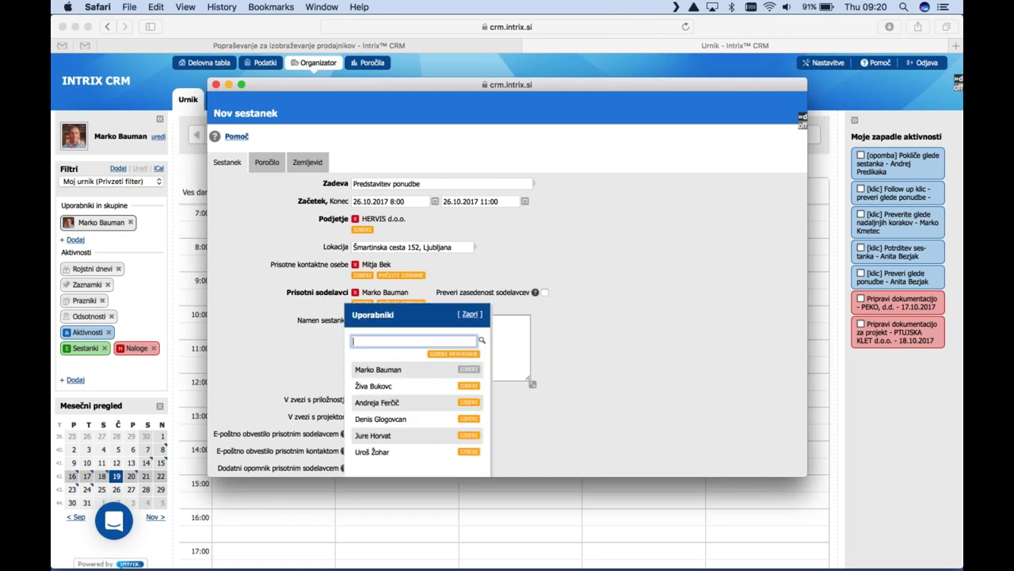
click(469, 315)
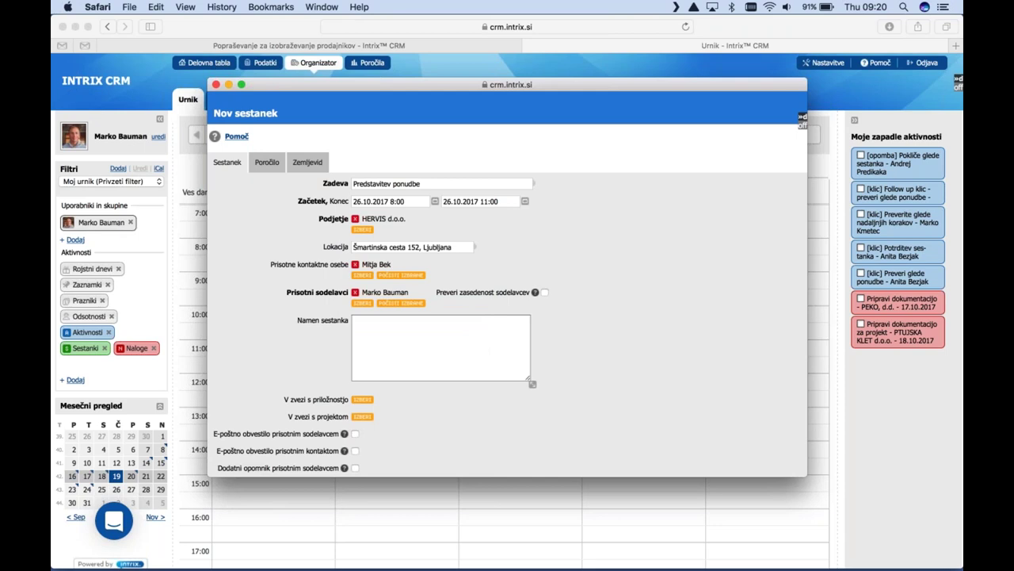
scroll(383, 362, down, 2)
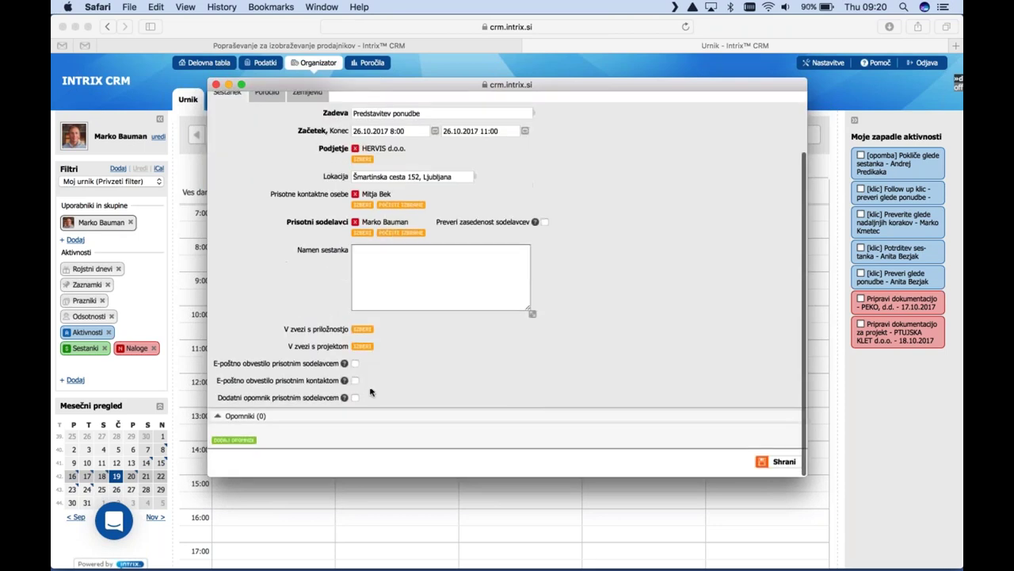
click(361, 331)
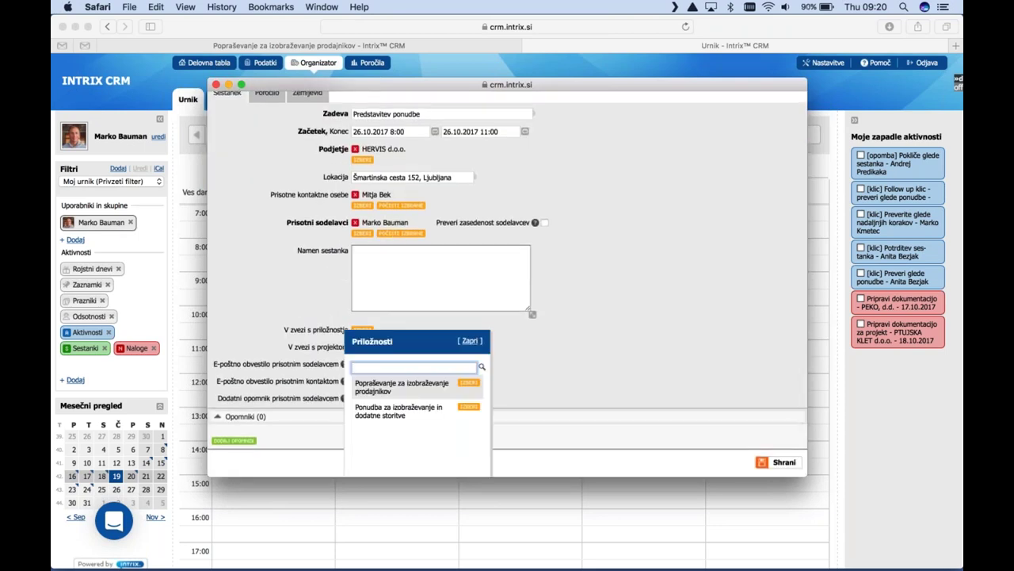
click(416, 392)
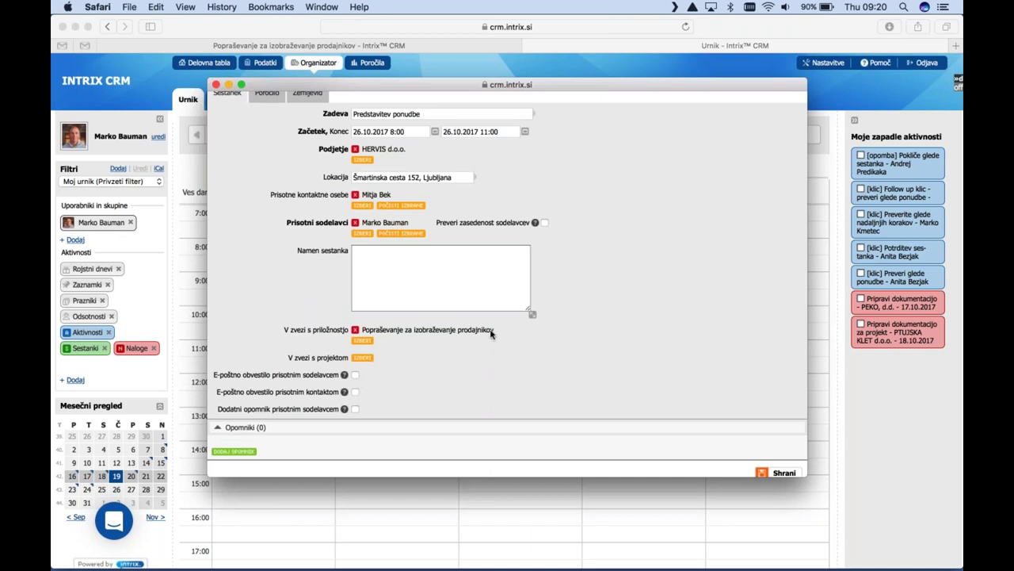
scroll(629, 348, down, 1)
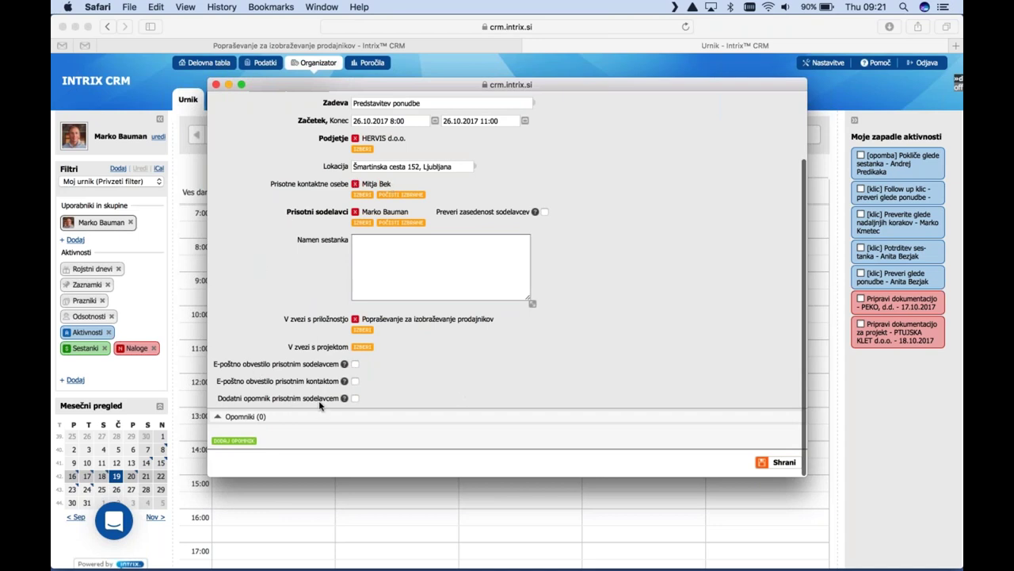
click(773, 463)
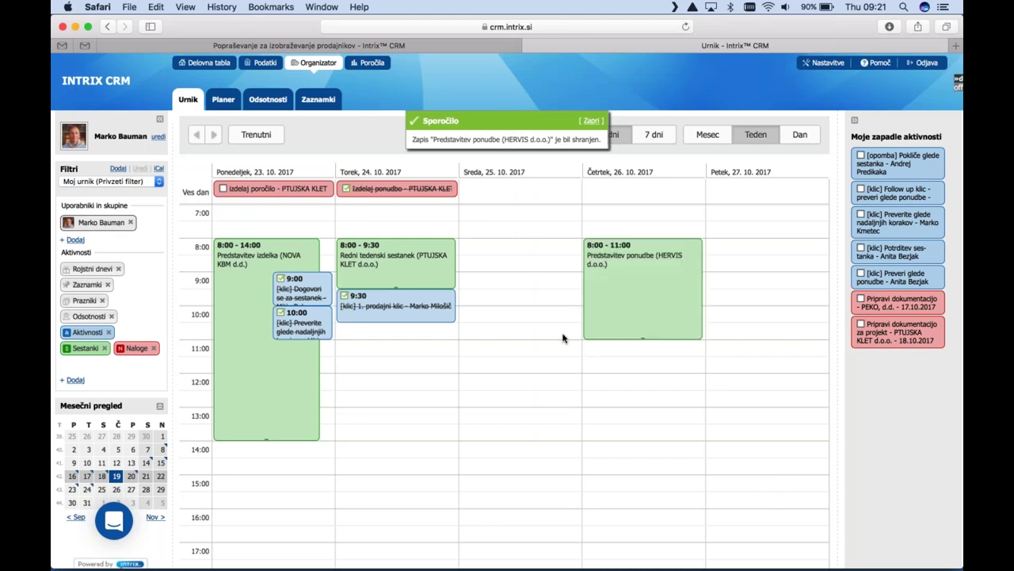
View the Predstavitev ponudbe meeting's details in the schedule and its entry among the opportunity's Sestanki
click(626, 293)
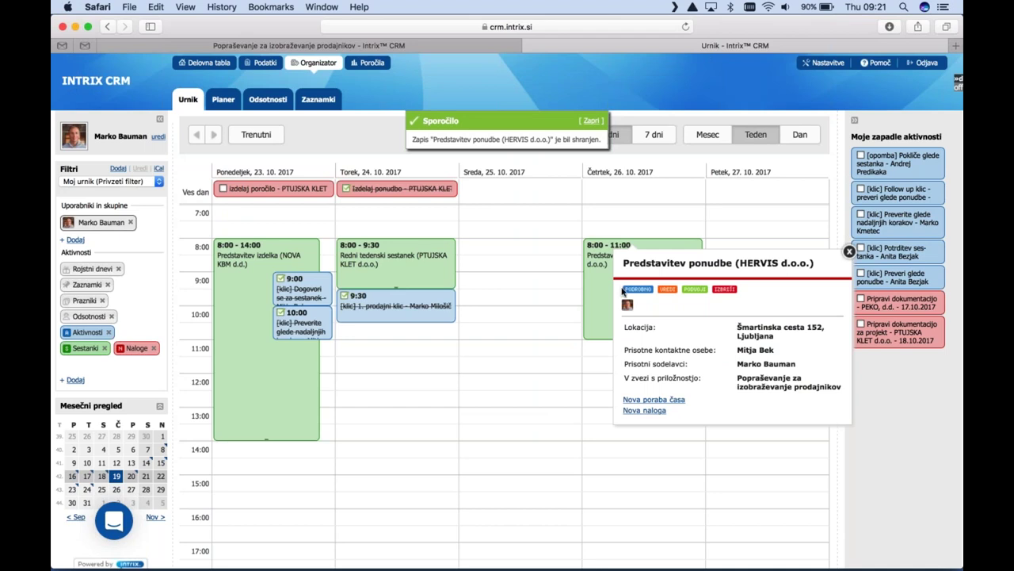
click(420, 46)
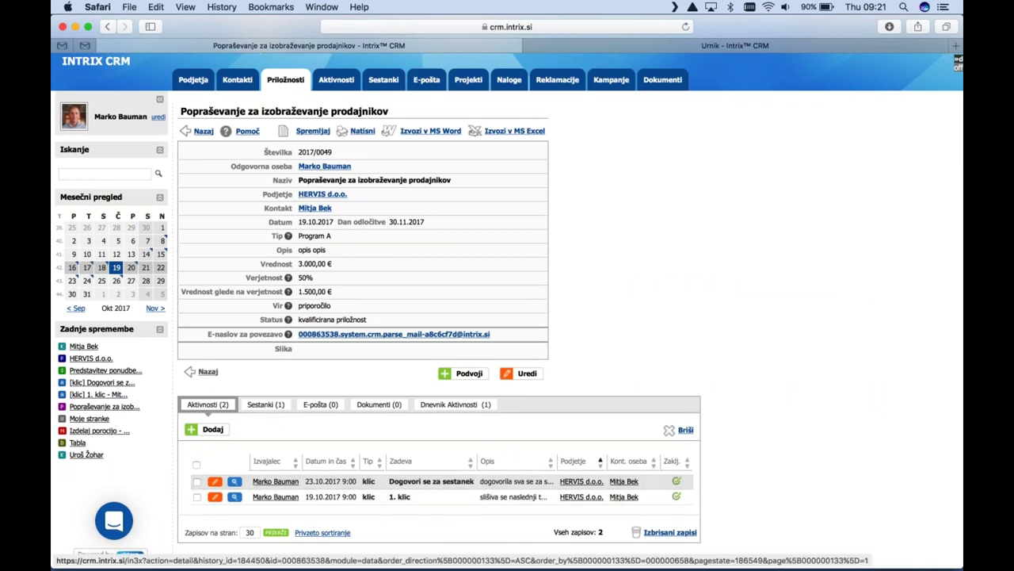
click(266, 404)
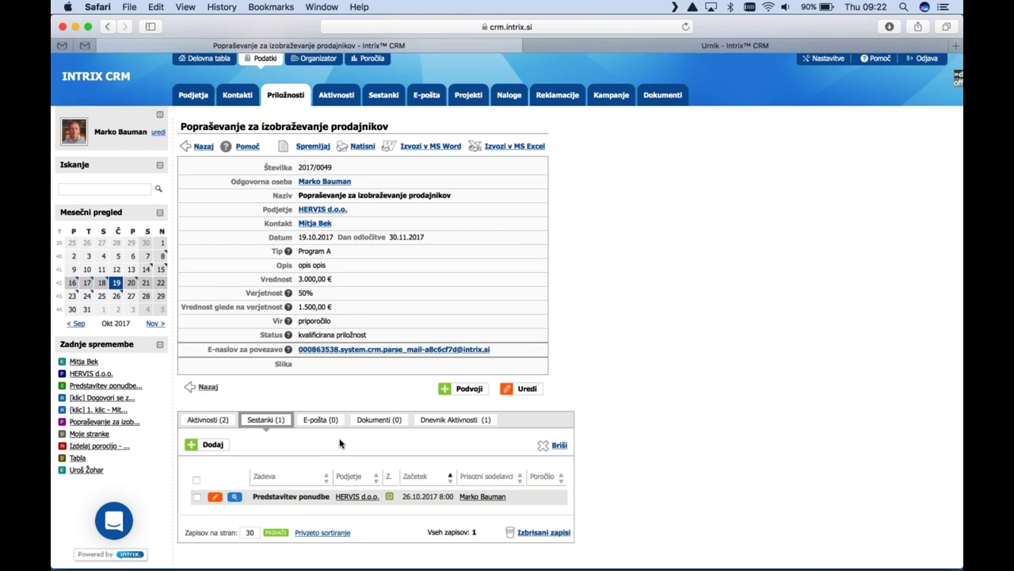
Enter "xxxxx...." as the Poročilo of the Predstavitev ponudbe meeting and save the record
click(215, 496)
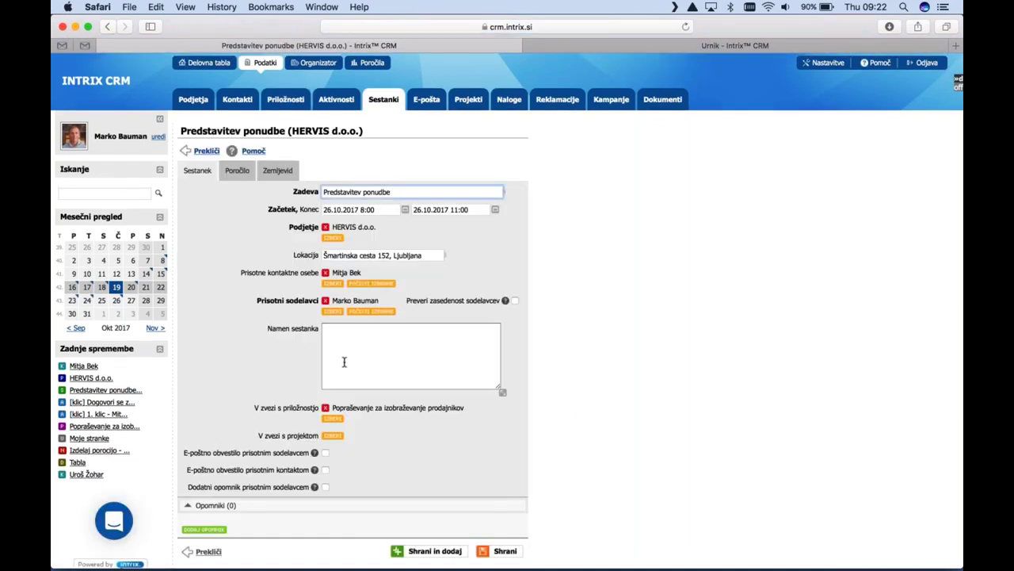
click(237, 171)
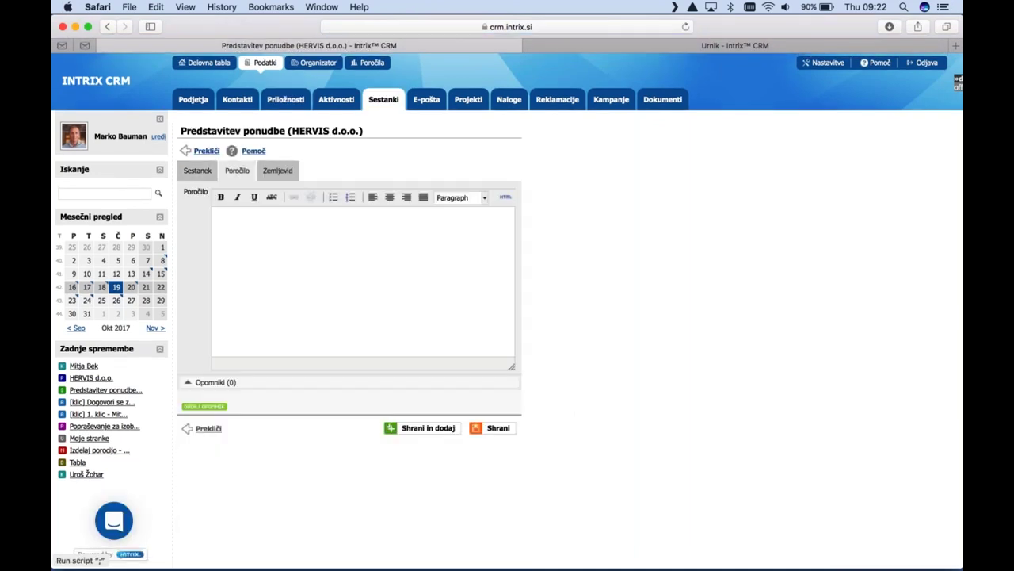
text(xxxxx....)
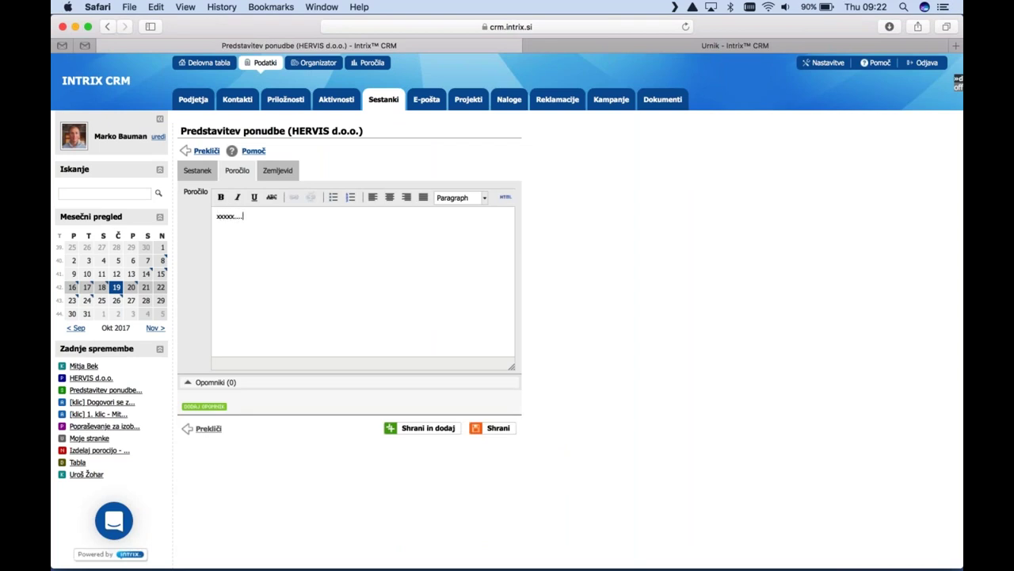
click(482, 429)
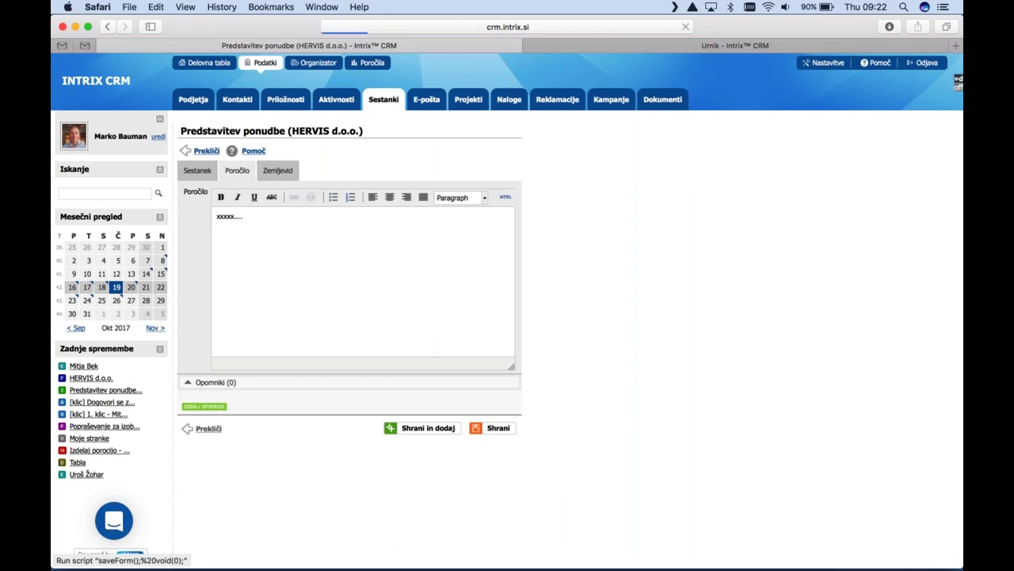
scroll(508, 317, down, 2)
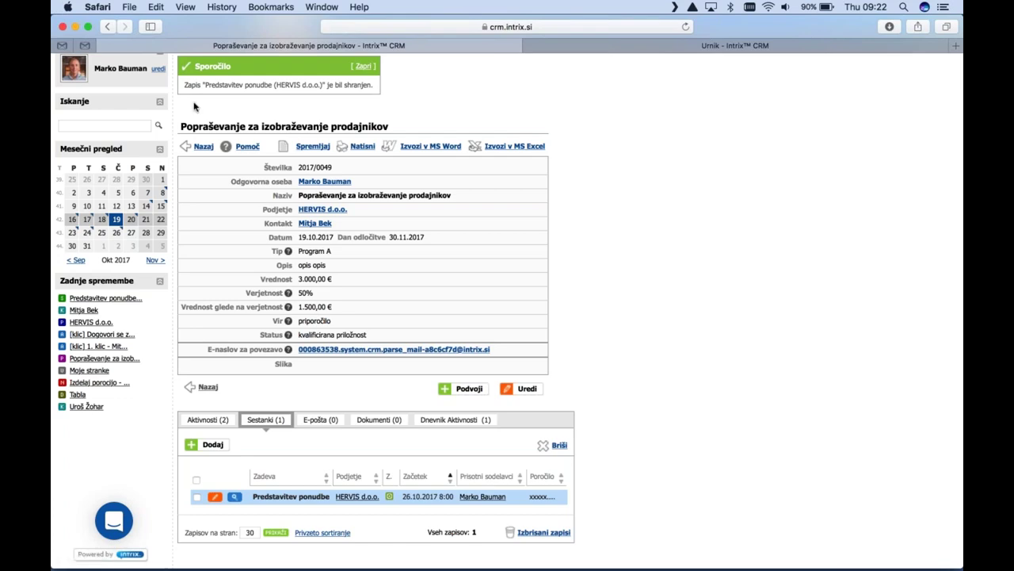
Switch to Gmail and start a new e-mail message
click(85, 45)
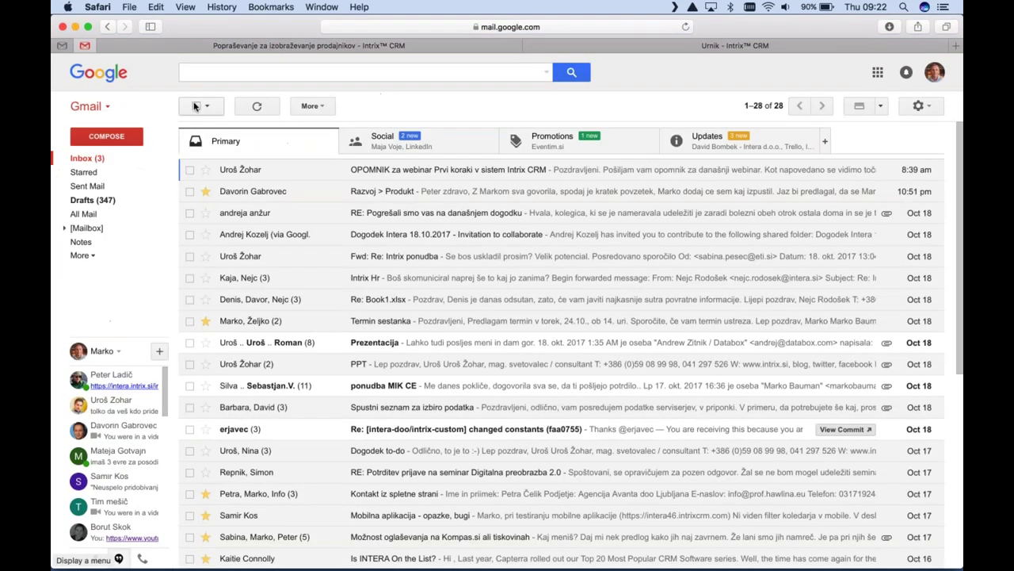
click(120, 133)
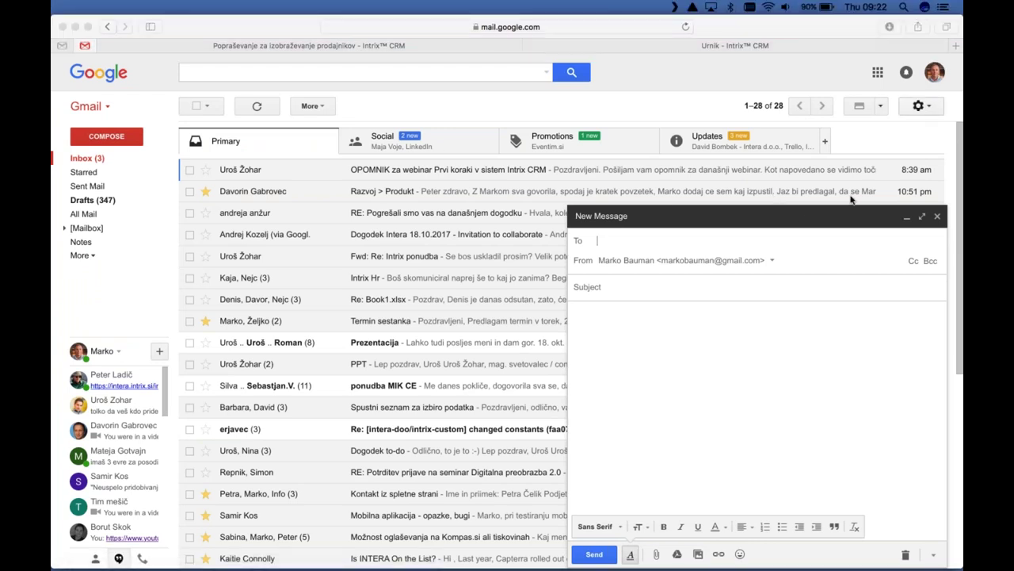
Enlarge the new message window and copy the linking e-mail address from the CRM opportunity "Popraševanje za izobraževanje prodajnikov"
click(928, 221)
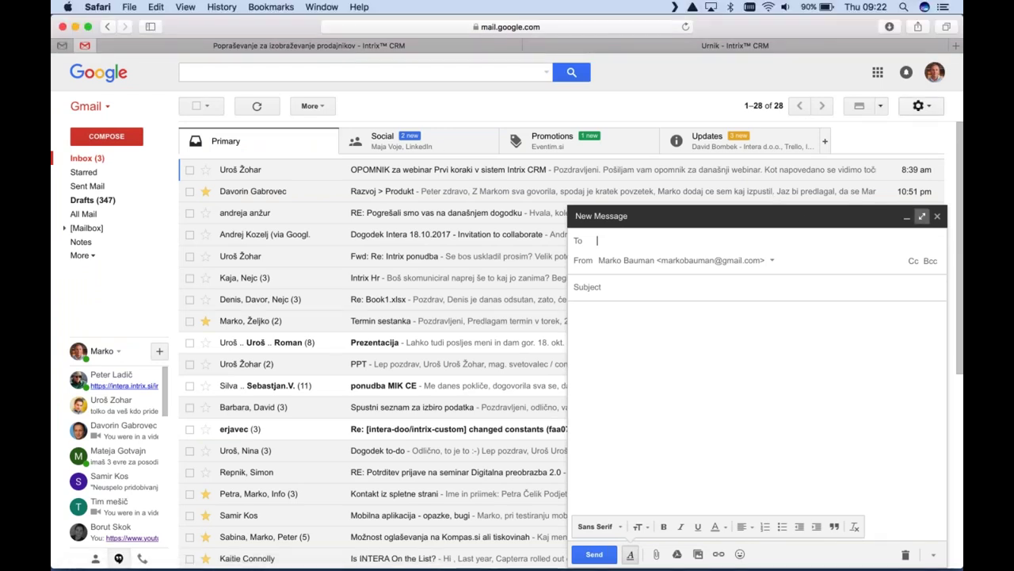
click(922, 216)
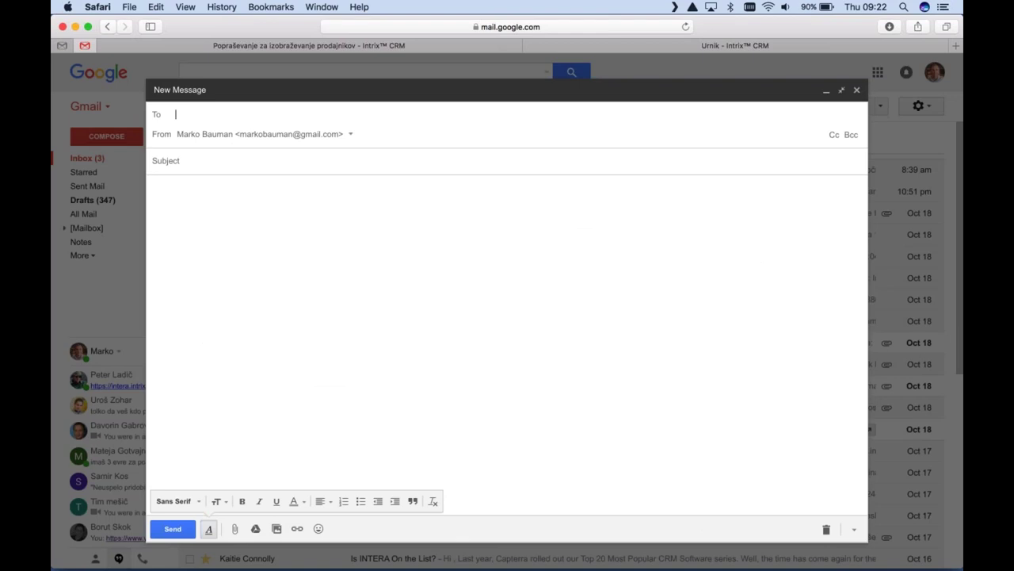
click(232, 44)
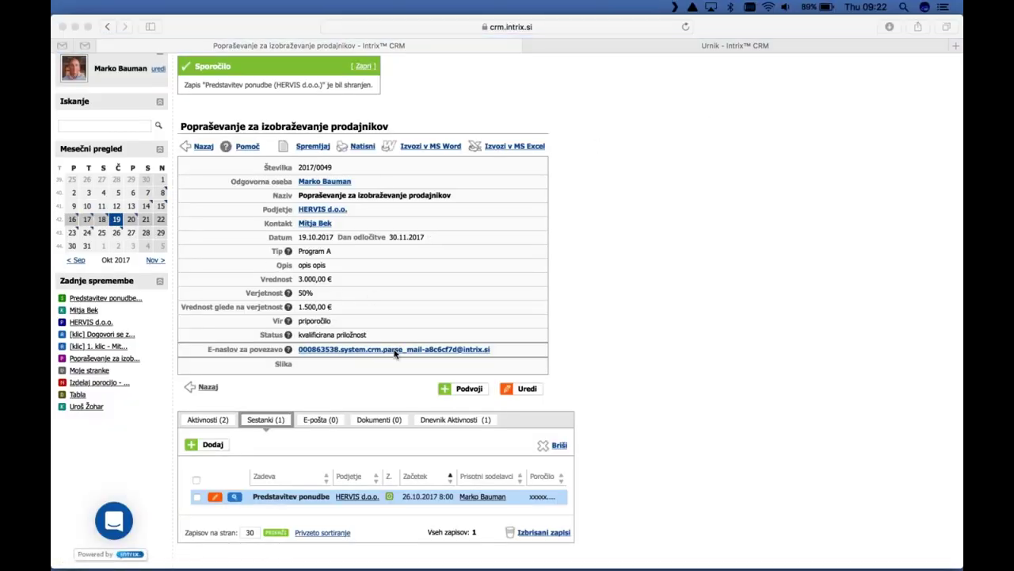
click(526, 349)
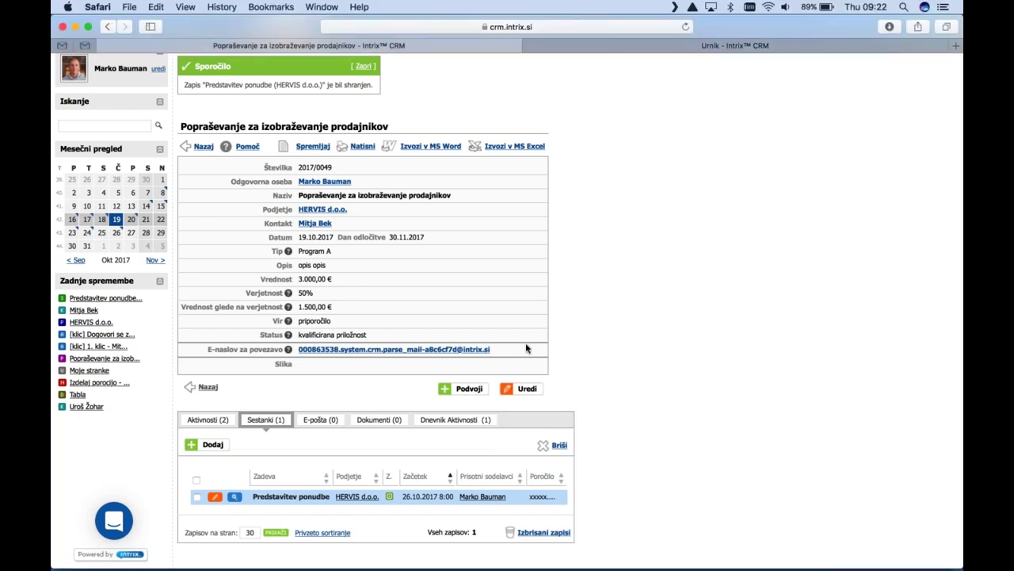
right_click(459, 353)
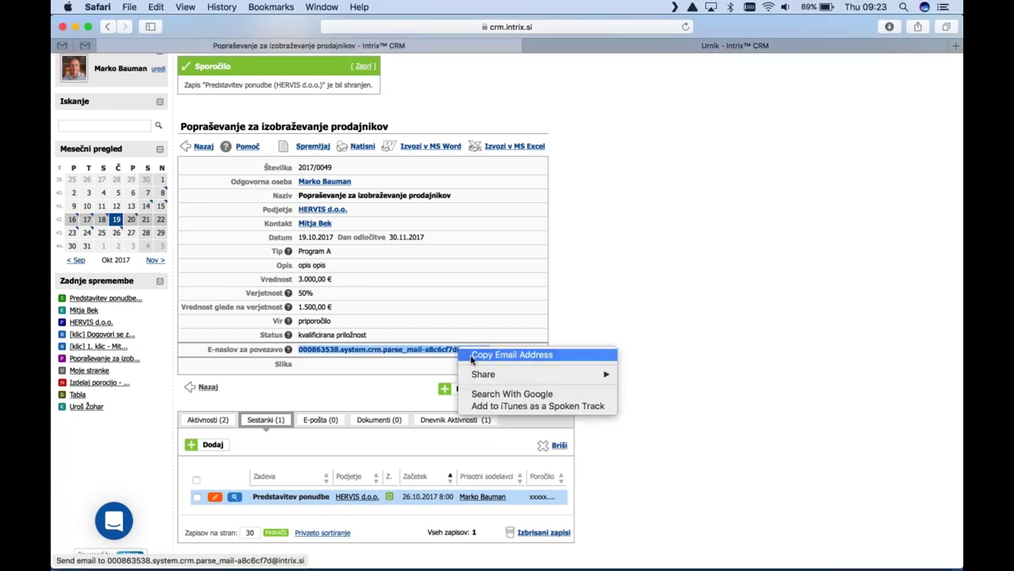
click(516, 354)
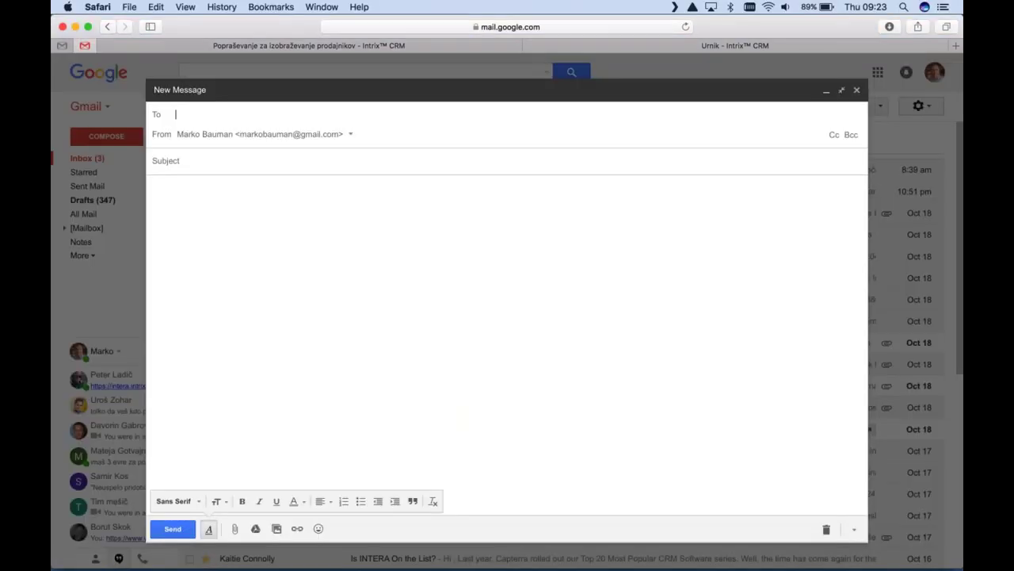
Back in the Gmail draft, switch the sender to the work address and add a colleague as recipient
click(262, 134)
click(287, 167)
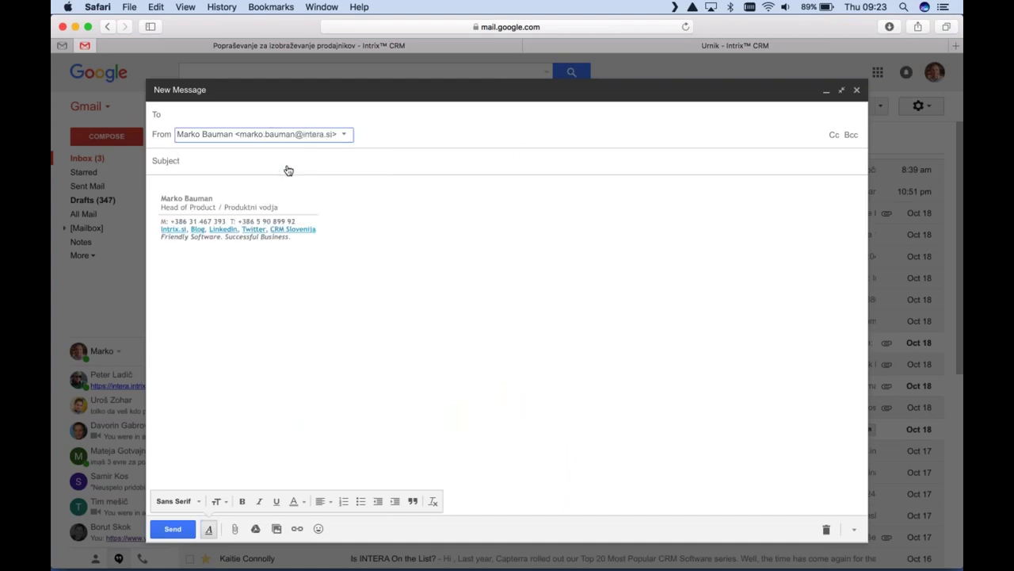
click(234, 115)
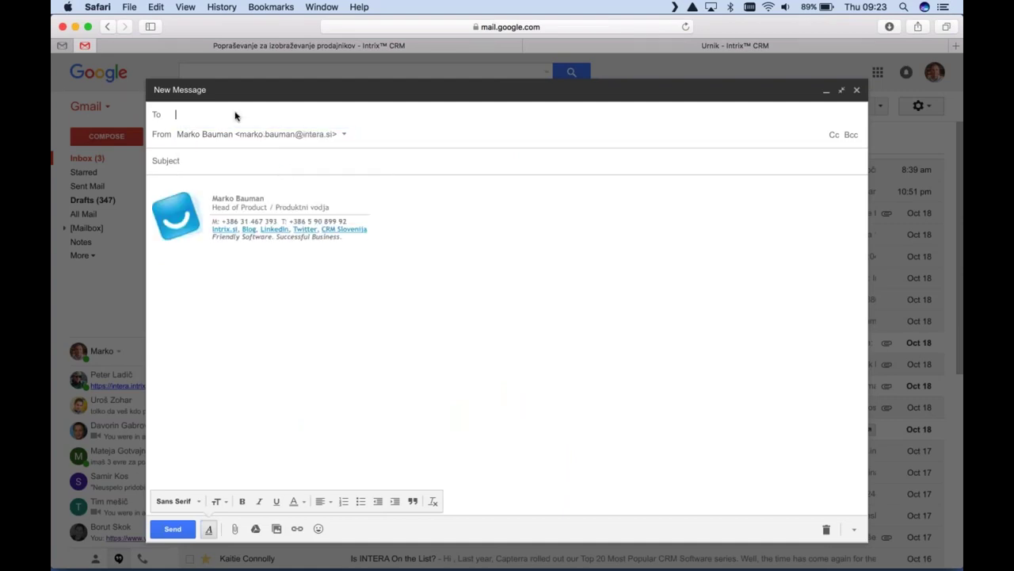
text(marko)
key(Return)
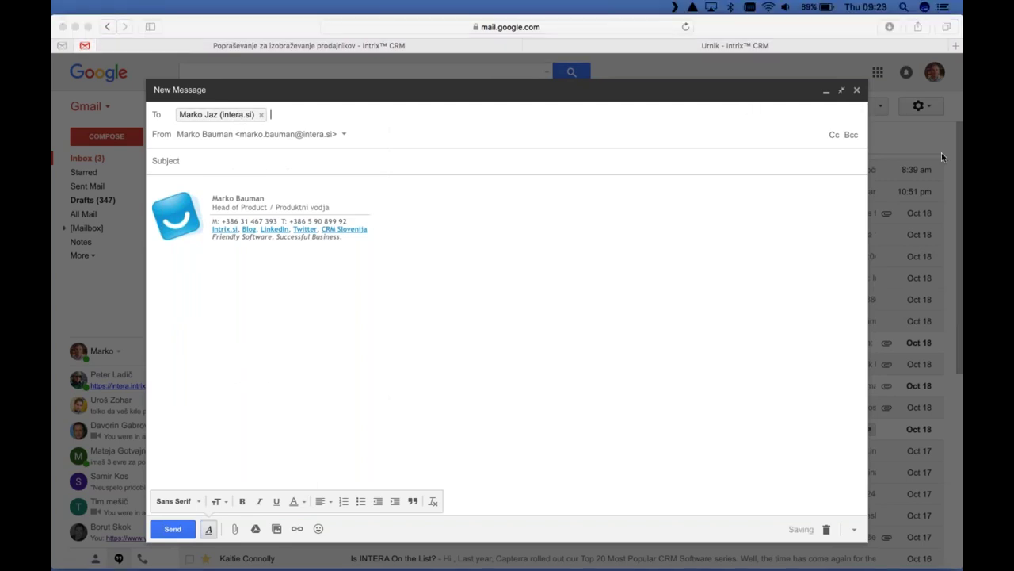
Reveal the Cc and Bcc fields and add the copied CRM linking address as a Bcc recipient
click(844, 136)
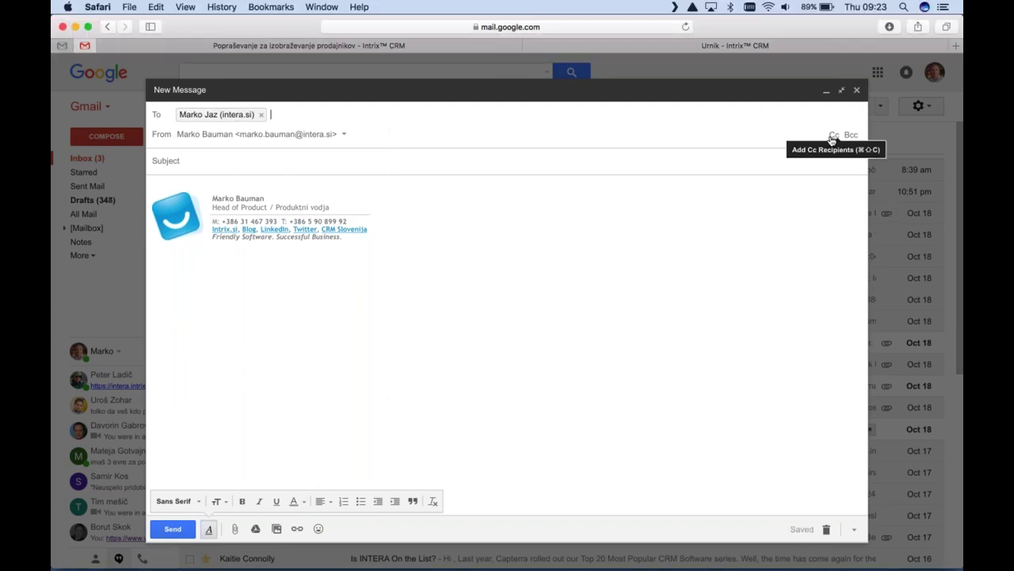
click(835, 136)
click(850, 154)
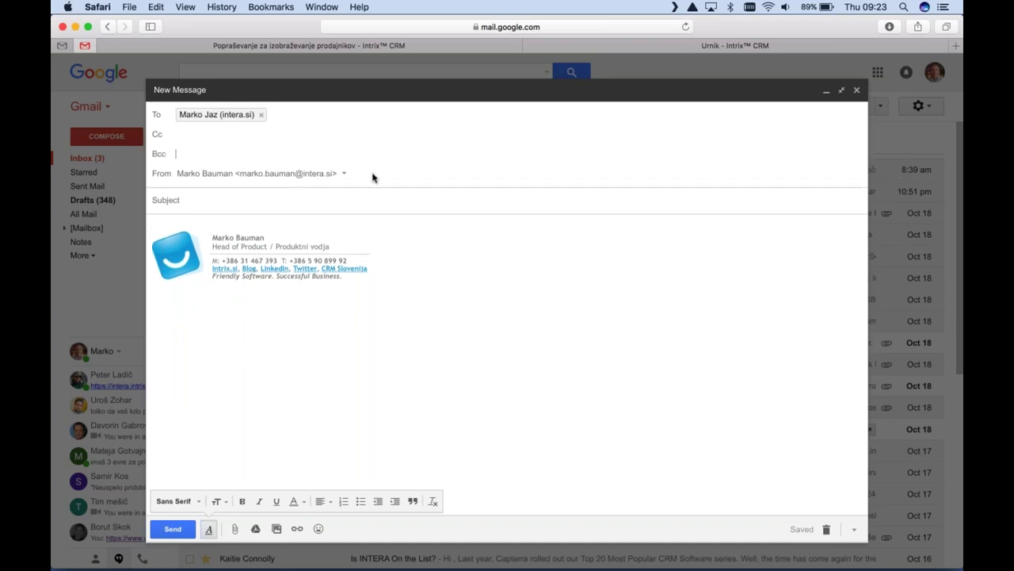
key(super+v)
Set the subject to "Ponudba za izobraževanje", write "test" in the message body and send the e-mail
text(Ponudba za)
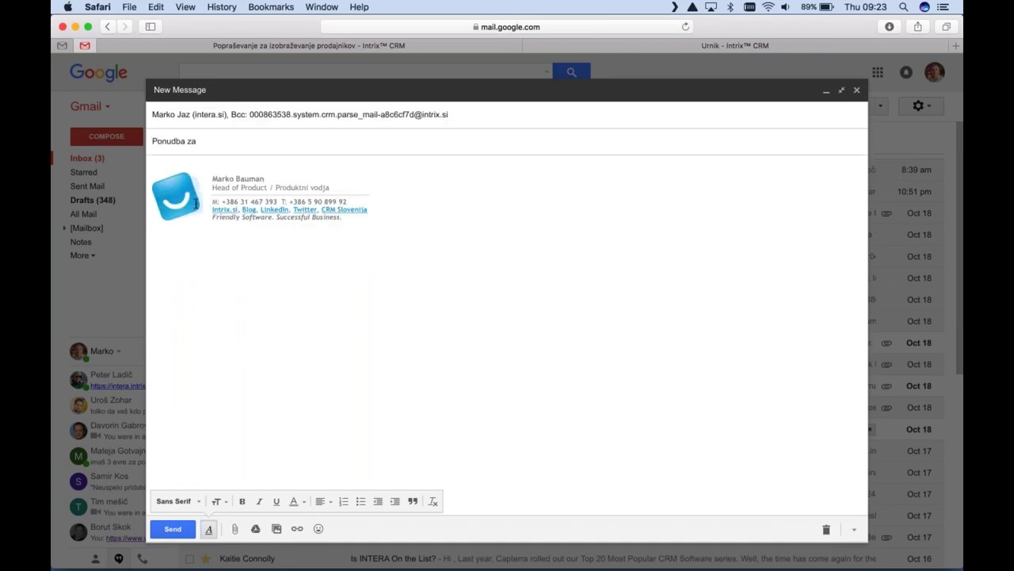
text( izobraževanje)
key(Tab)
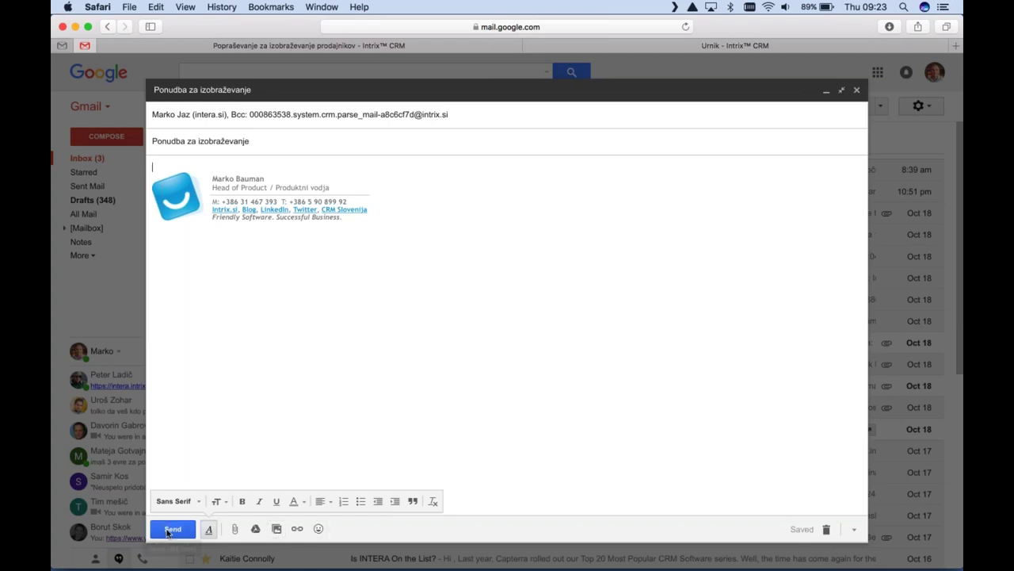
text(test)
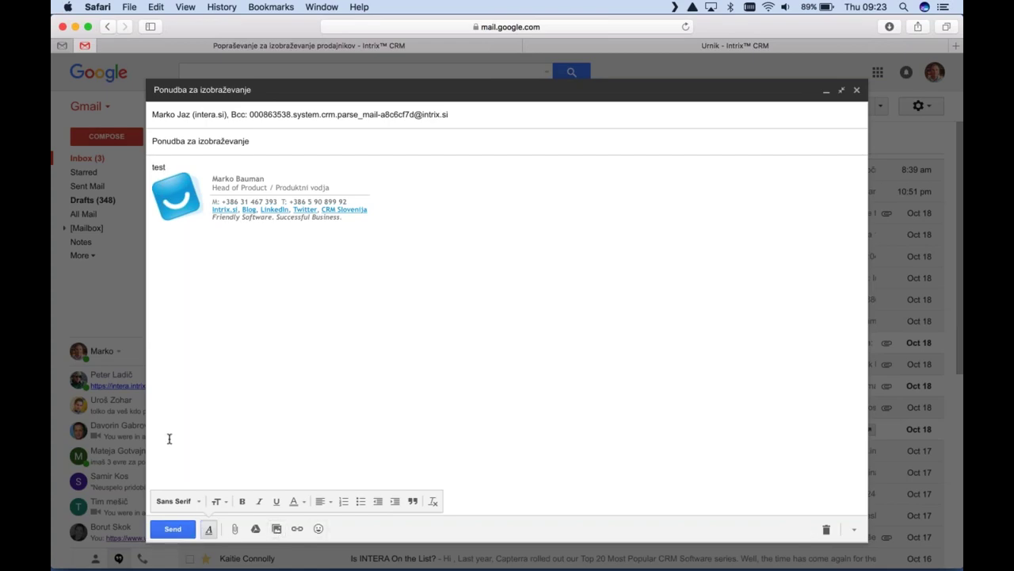
click(173, 528)
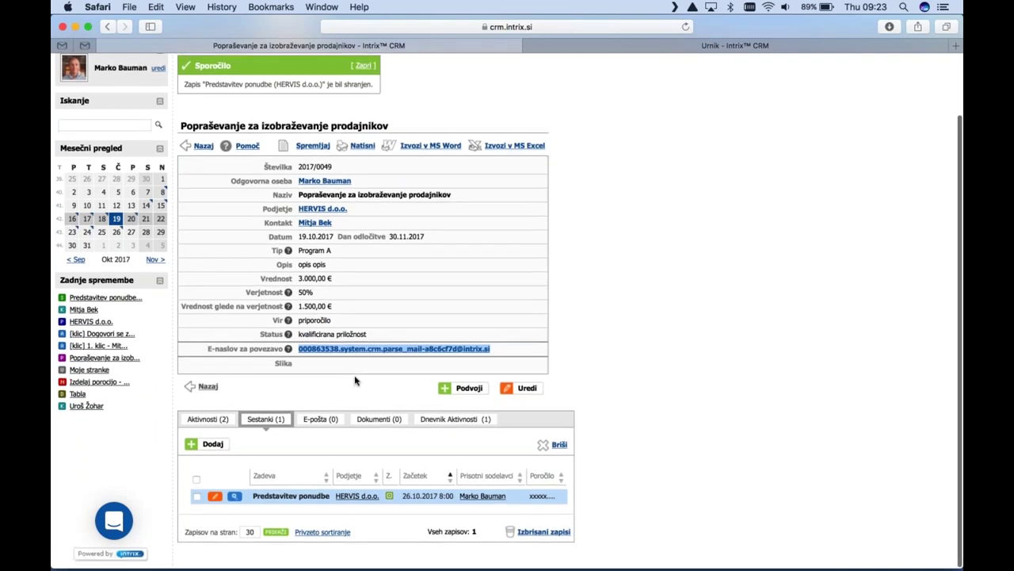
Edit the opportunity in Intrix CRM, set its status to "poslana ponudba" and save it
click(322, 384)
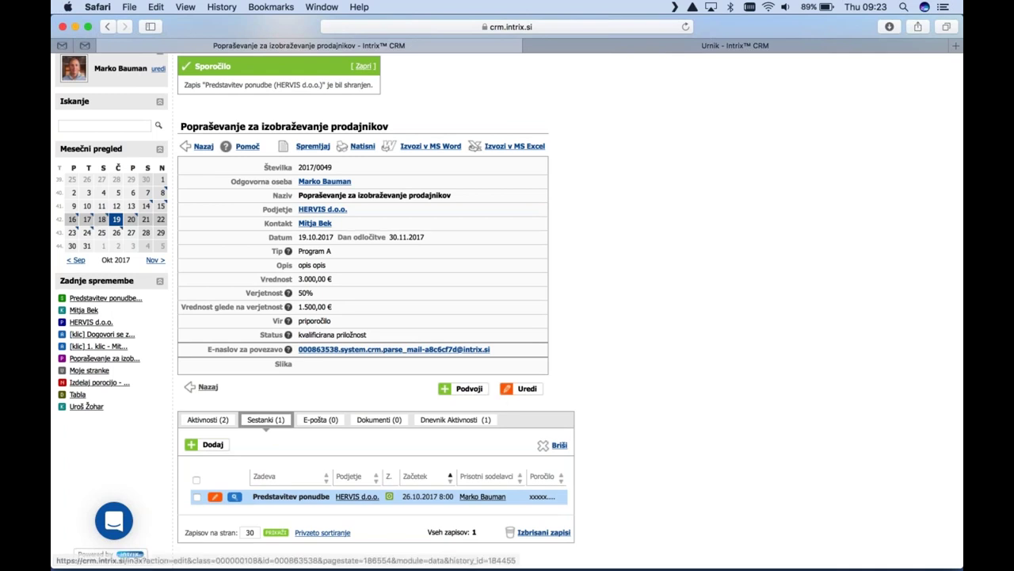
click(520, 390)
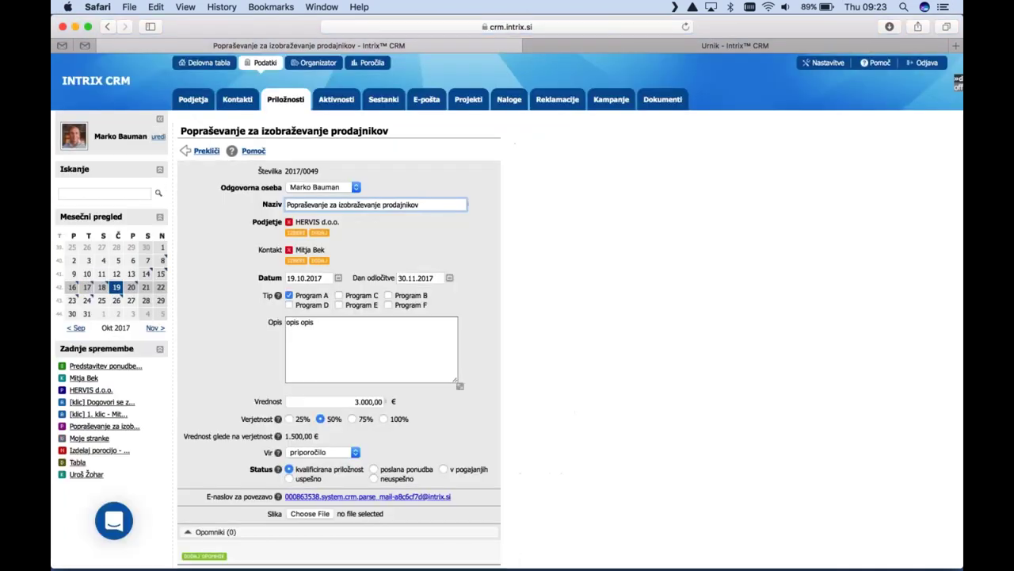
scroll(368, 421, down, 2)
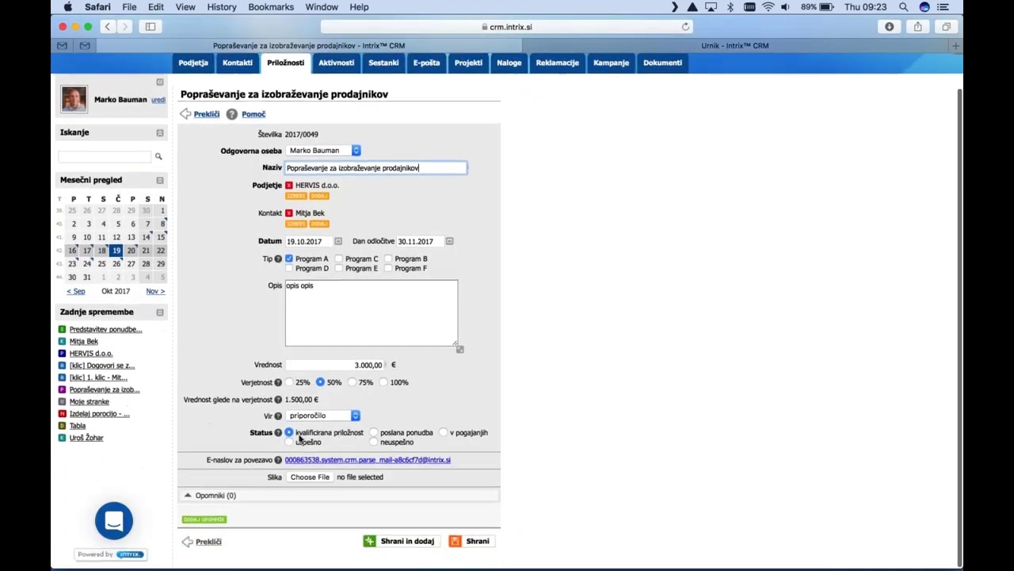
click(406, 434)
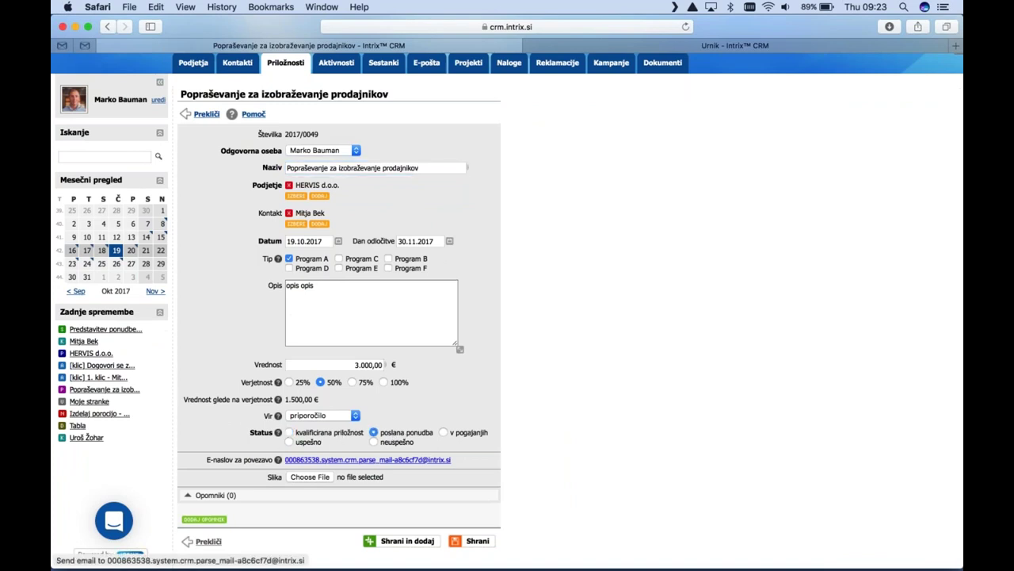
click(474, 540)
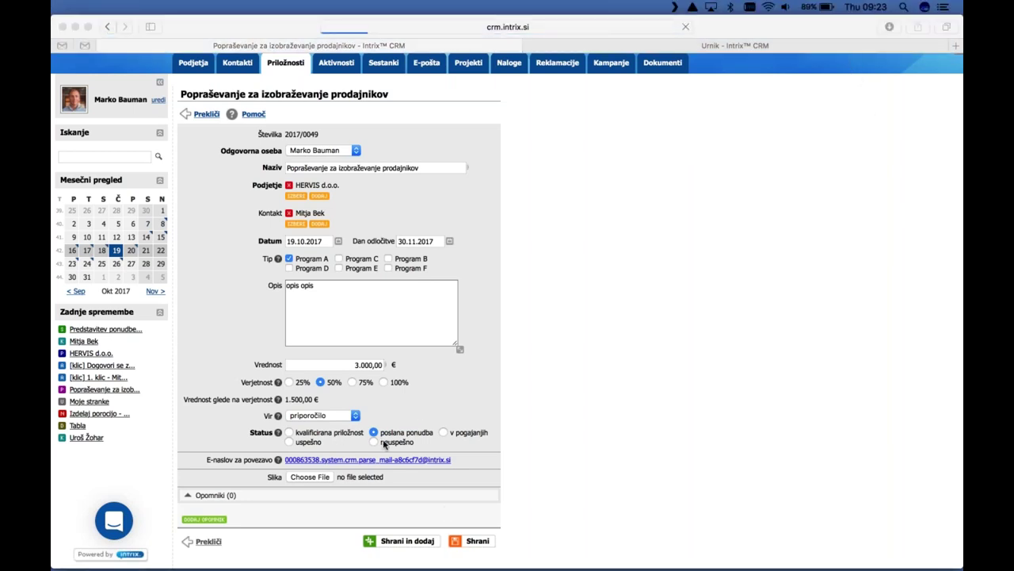
Show the list of activities linked to the saved opportunity
scroll(365, 416, down, 3)
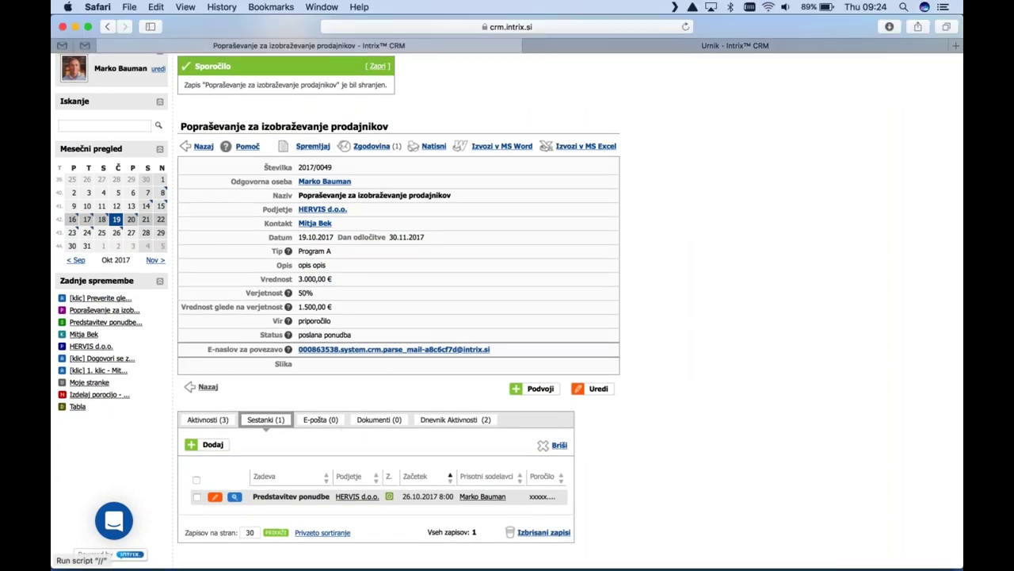
click(209, 419)
scroll(440, 317, down, 2)
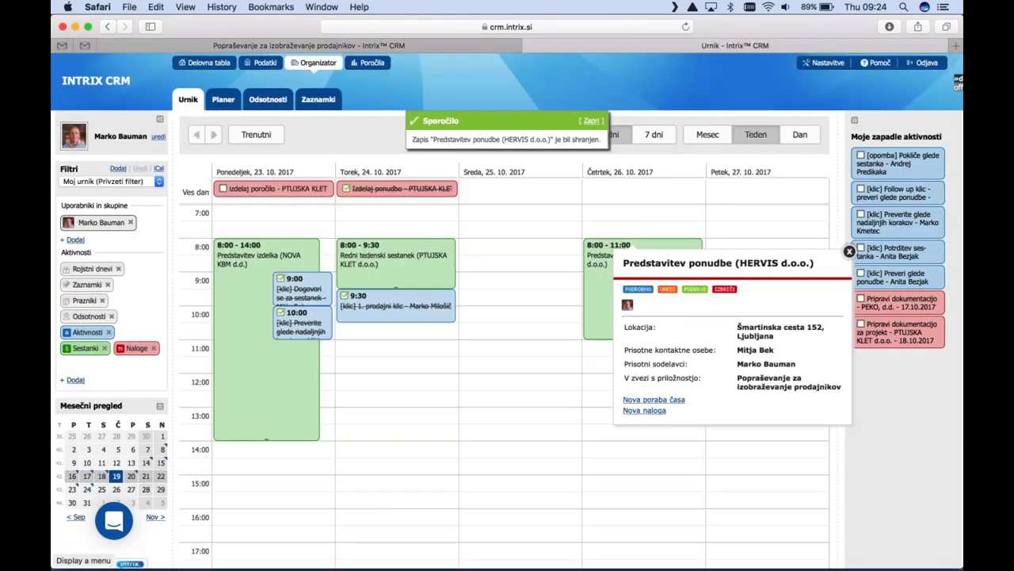
In the CRM schedule, move the completed "Preverite glede nadaljnjih korakov" call on Monday 23.10.2017 to 12:00
click(590, 121)
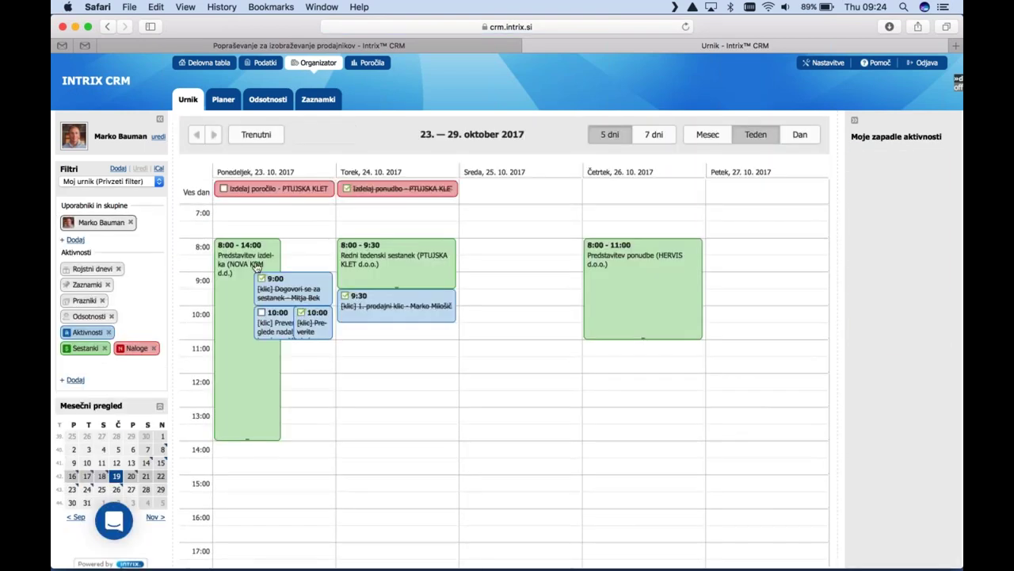
click(309, 415)
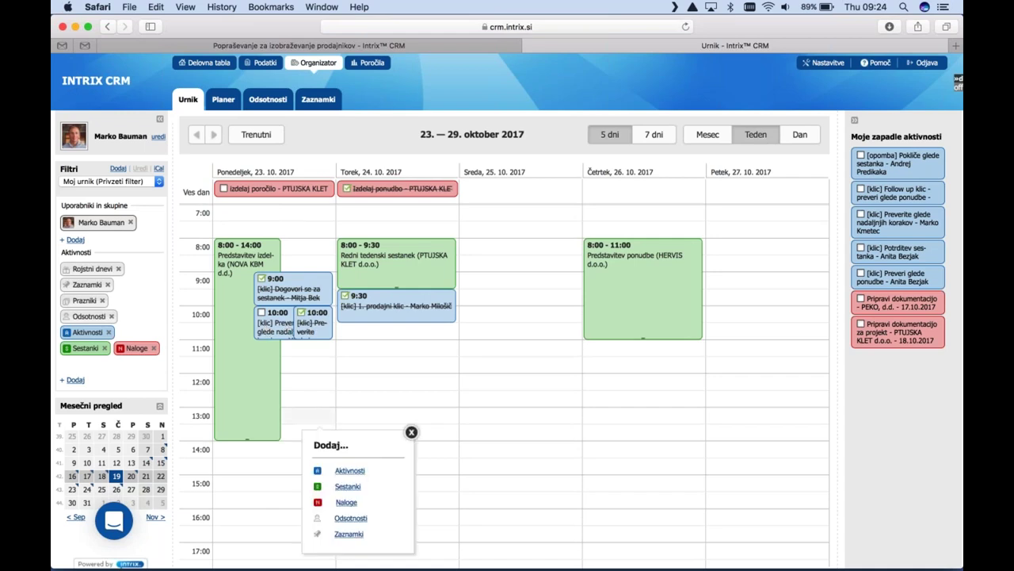
drag(310, 336, 310, 387)
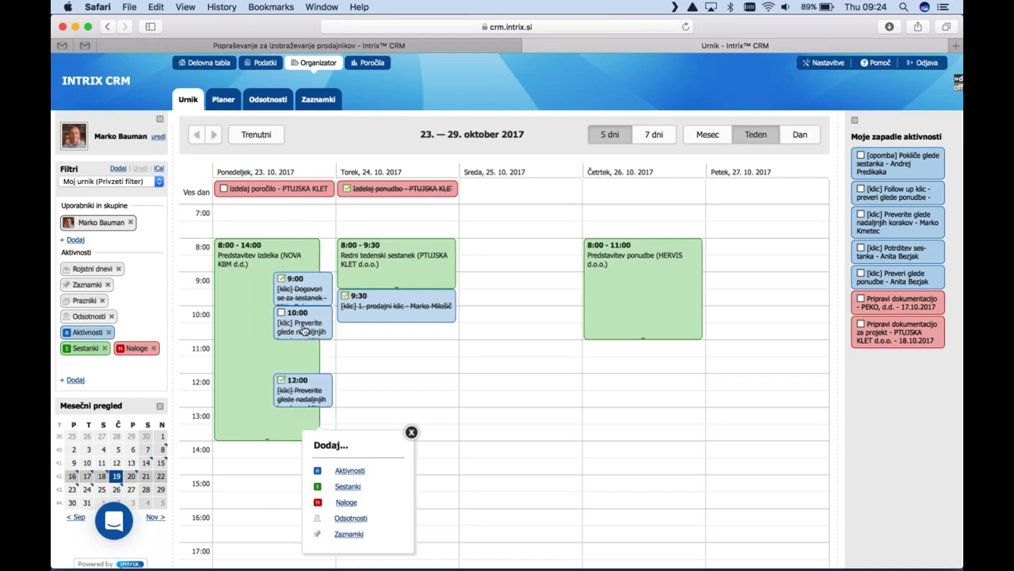
View the open "Preverite glede nadaljnjih korakov" call's details and reschedule it to Wednesday 25.10.2017 at 8:30
click(303, 330)
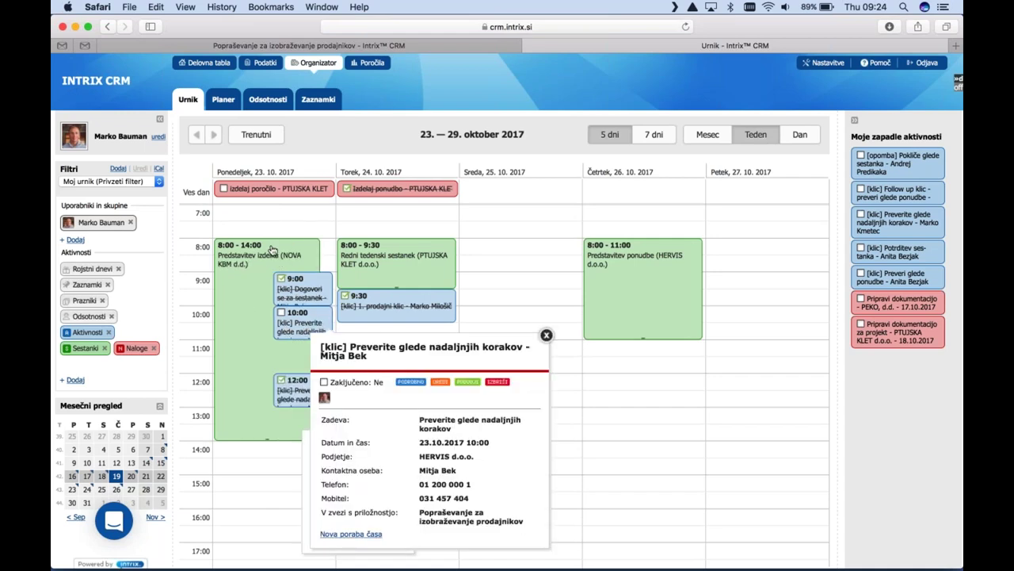
drag(298, 328, 511, 271)
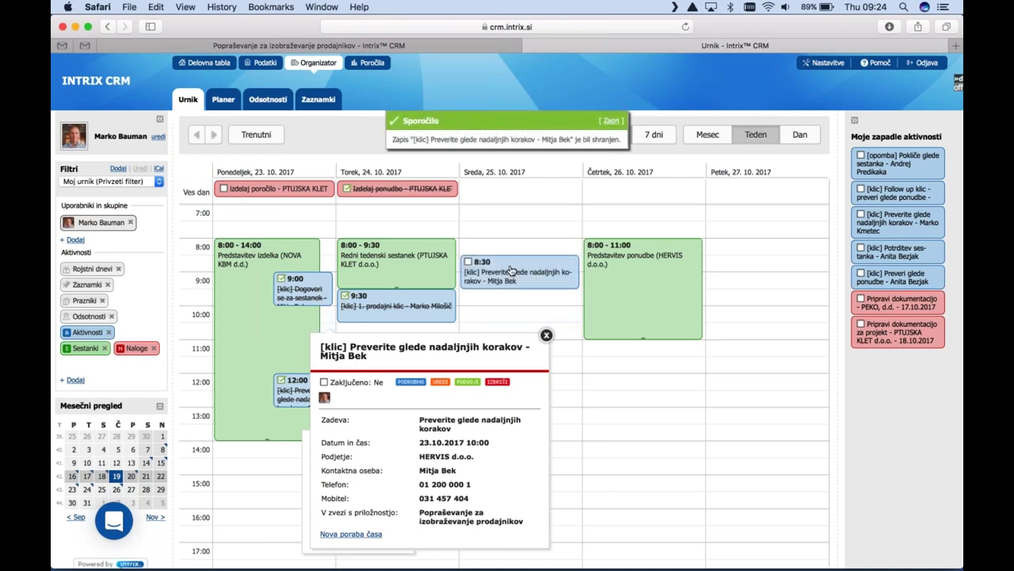
click(611, 121)
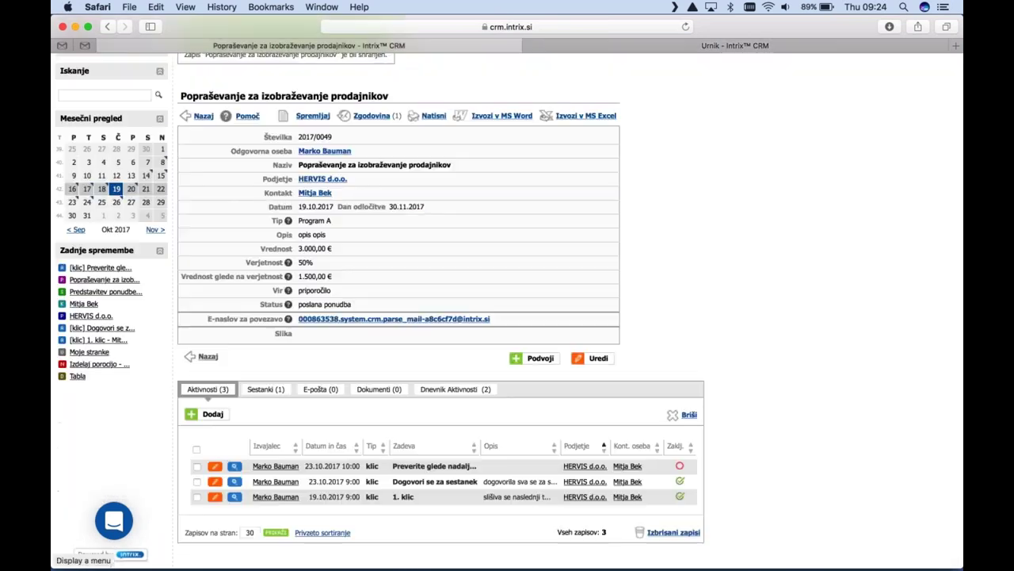
Return to the opportunity record and check its linked meetings and documents
click(592, 357)
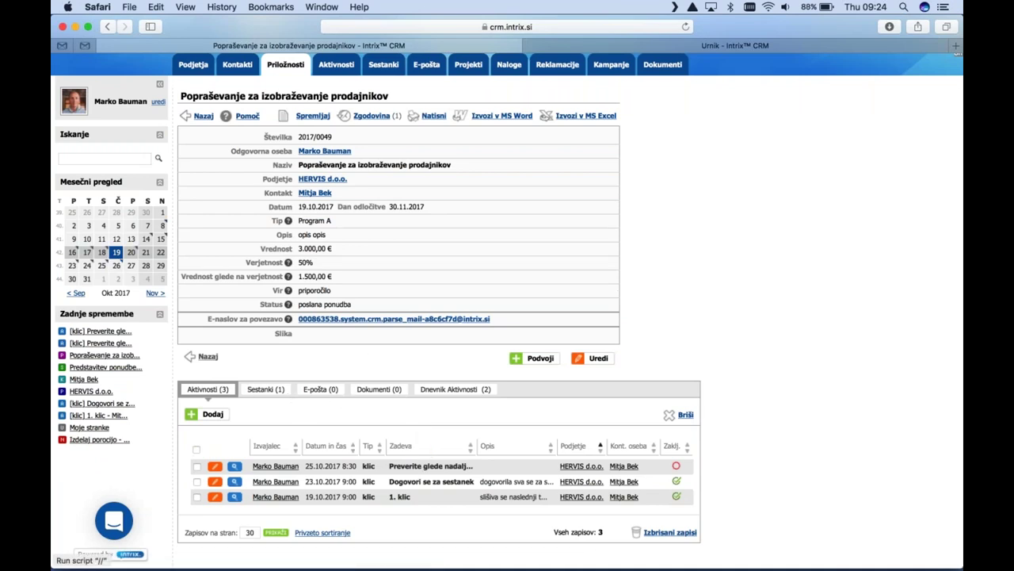
click(267, 390)
click(267, 421)
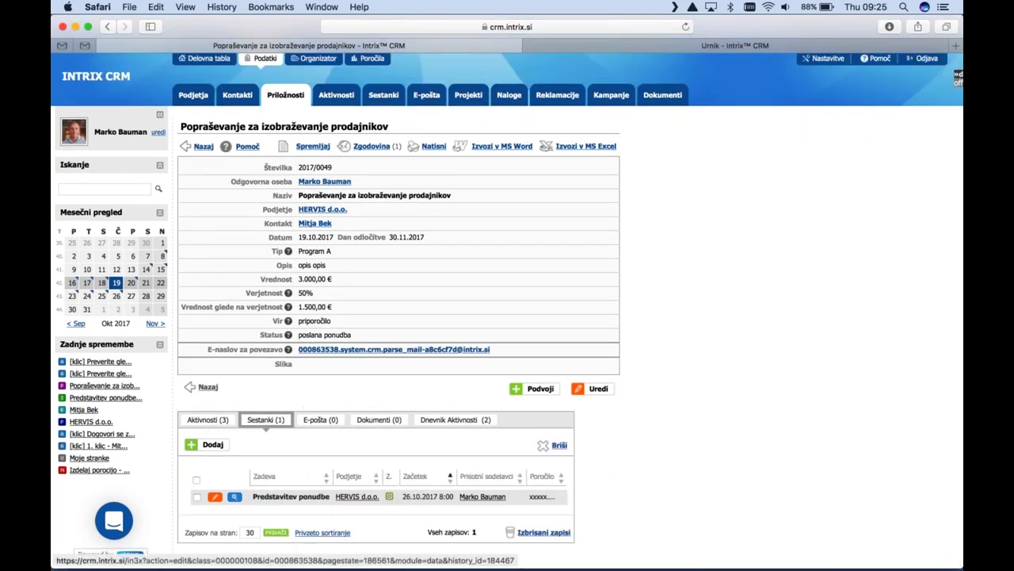
click(378, 422)
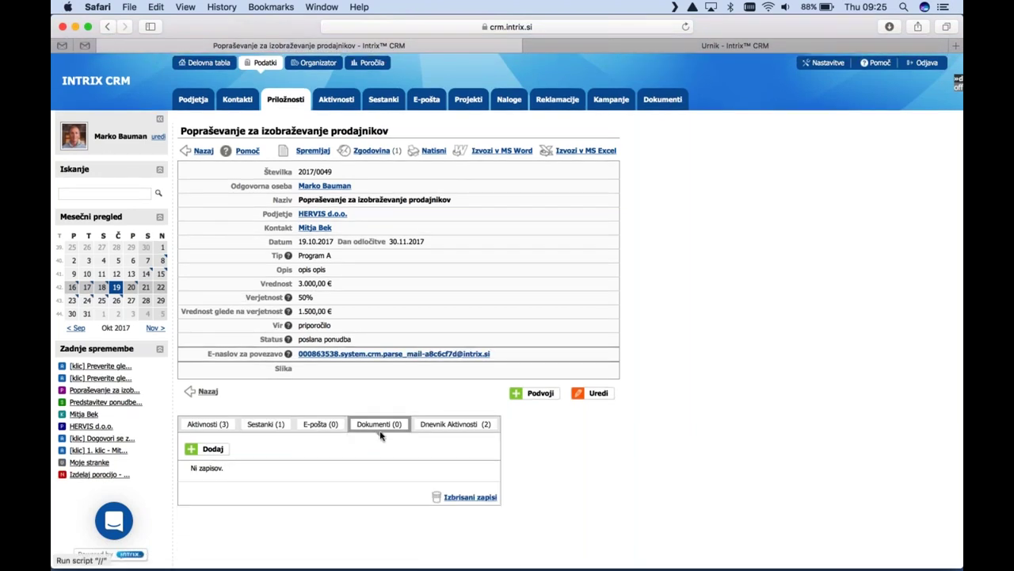
Open the "Popraševanje za izobraževanje prodajnikov" opportunity for editing and change its status through v pogajanjih and uspešno to neuspešno
click(596, 393)
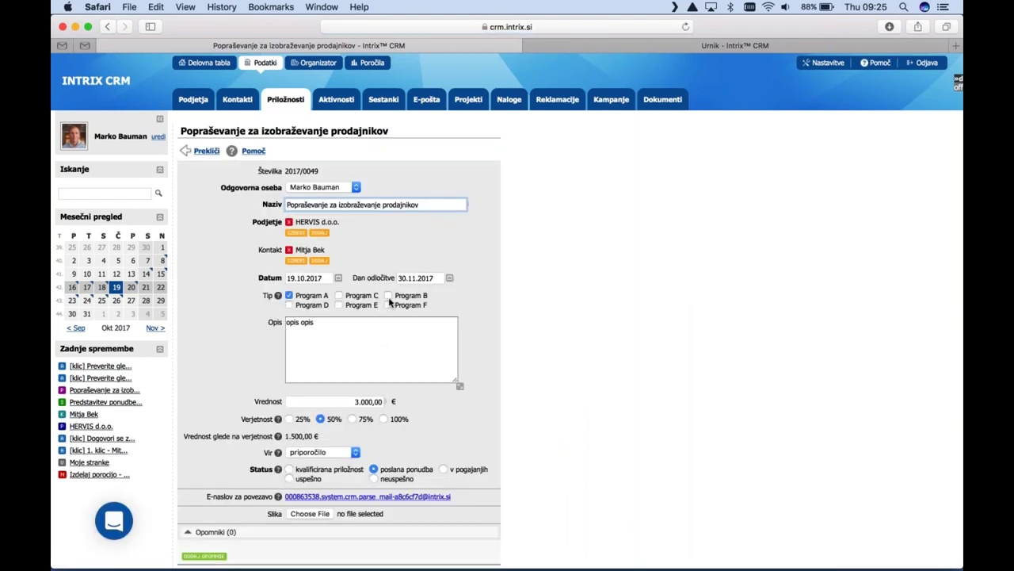
click(444, 469)
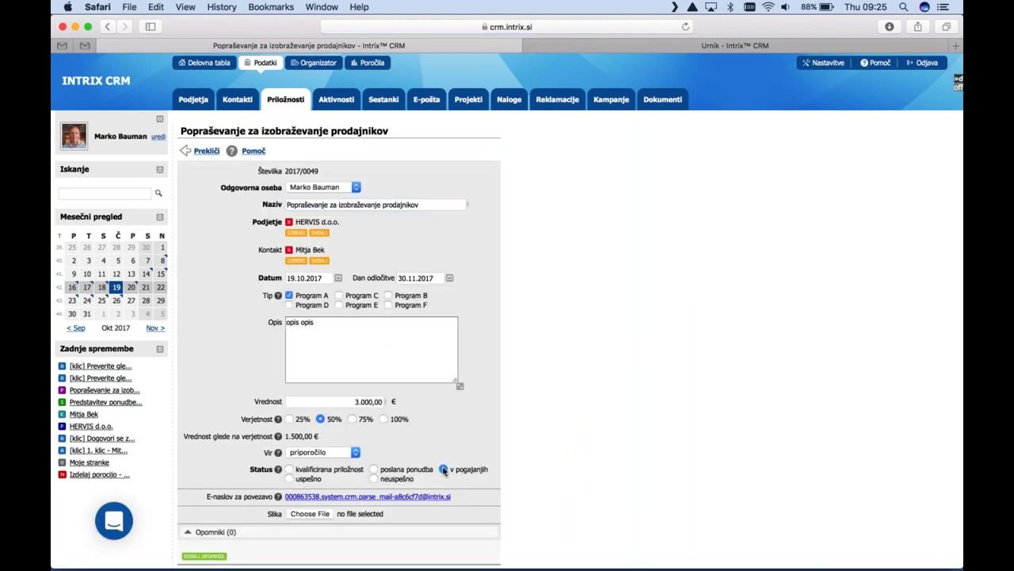
click(309, 479)
click(394, 479)
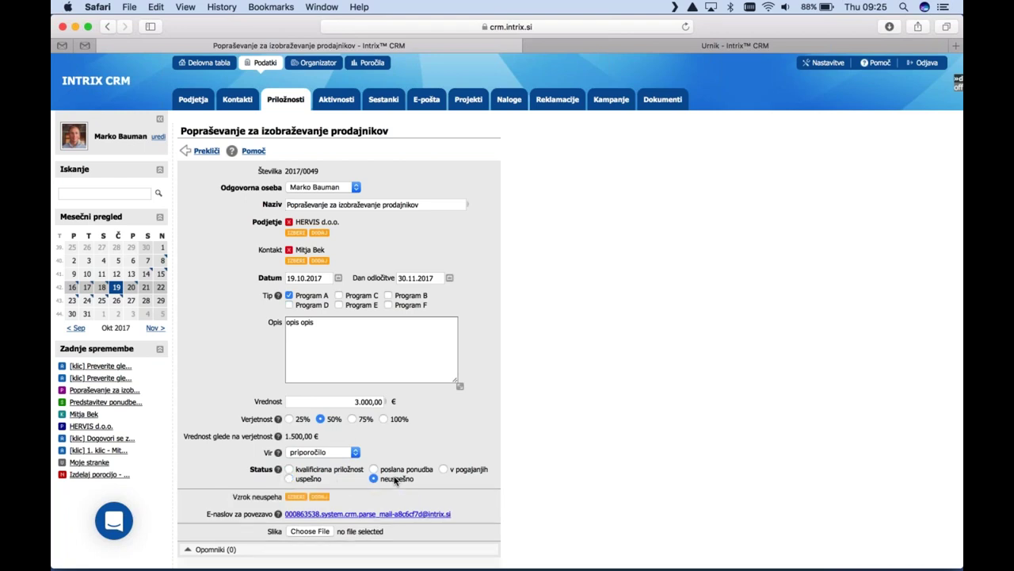
Show the list of selectable failure reasons for the opportunity marked neuspešno
scroll(394, 480, down, 2)
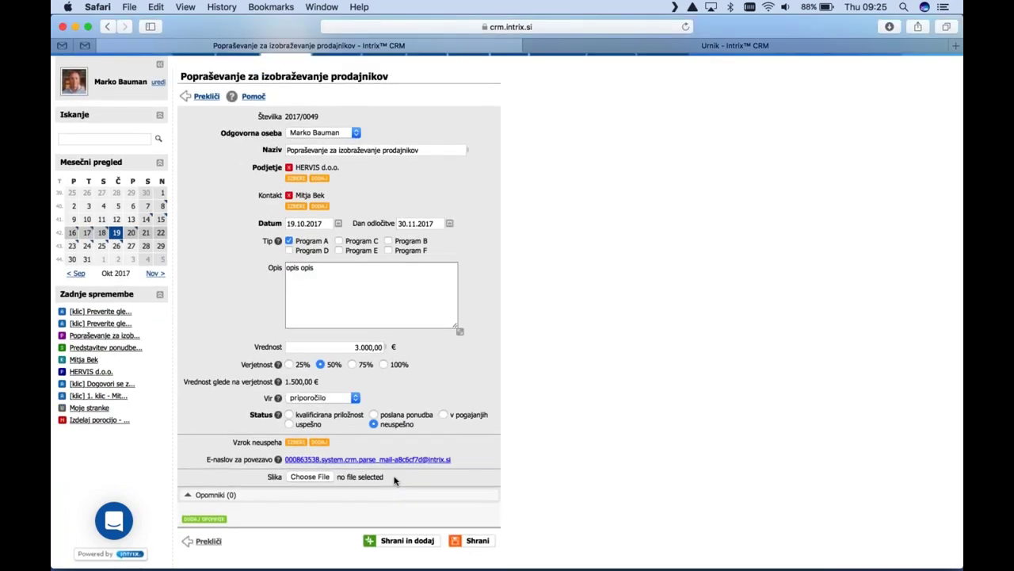
click(294, 444)
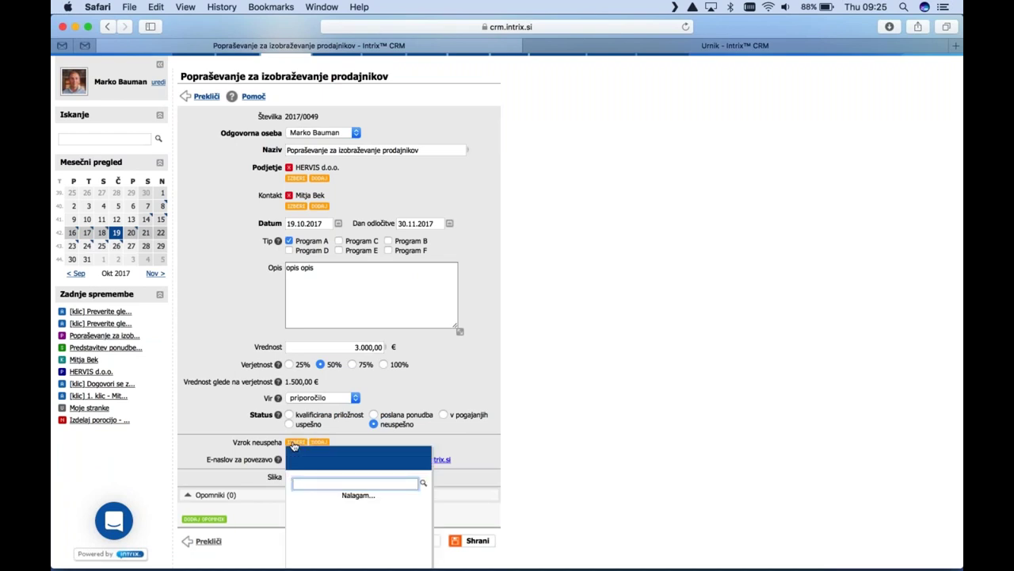
scroll(301, 443, down, 3)
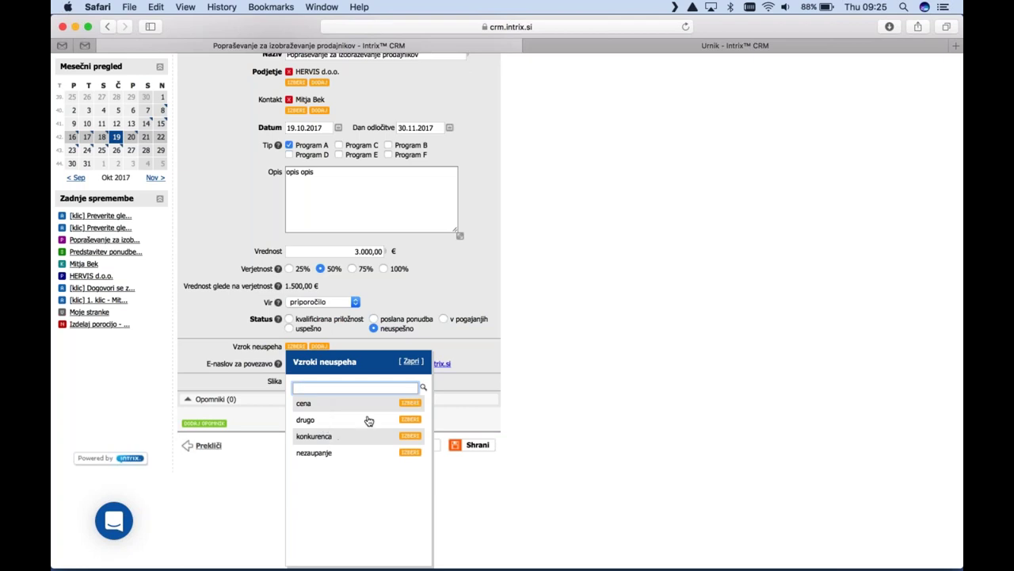
Set the opportunity's status to uspešno and save the record
scroll(535, 337, up, 3)
click(289, 424)
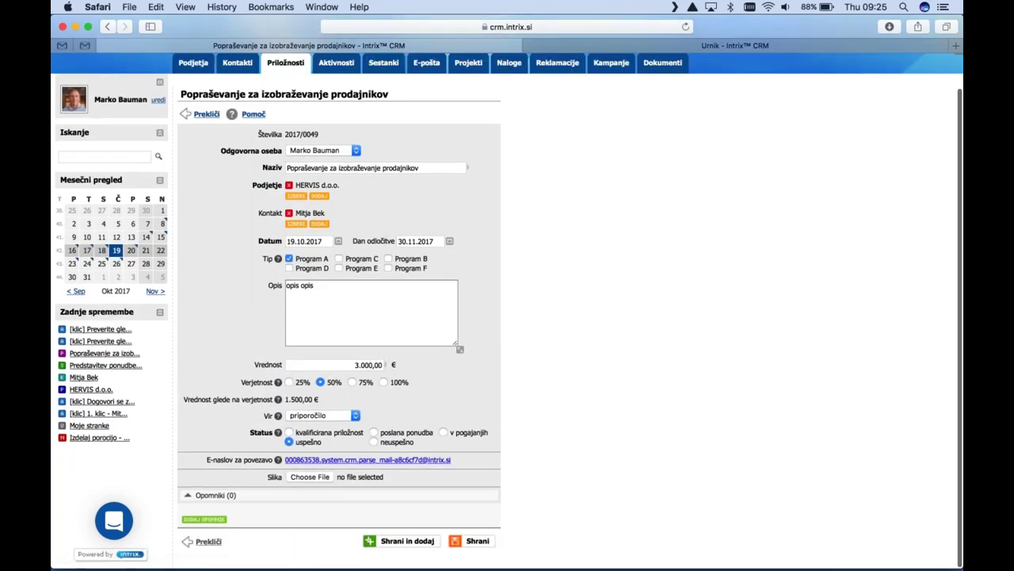
click(476, 542)
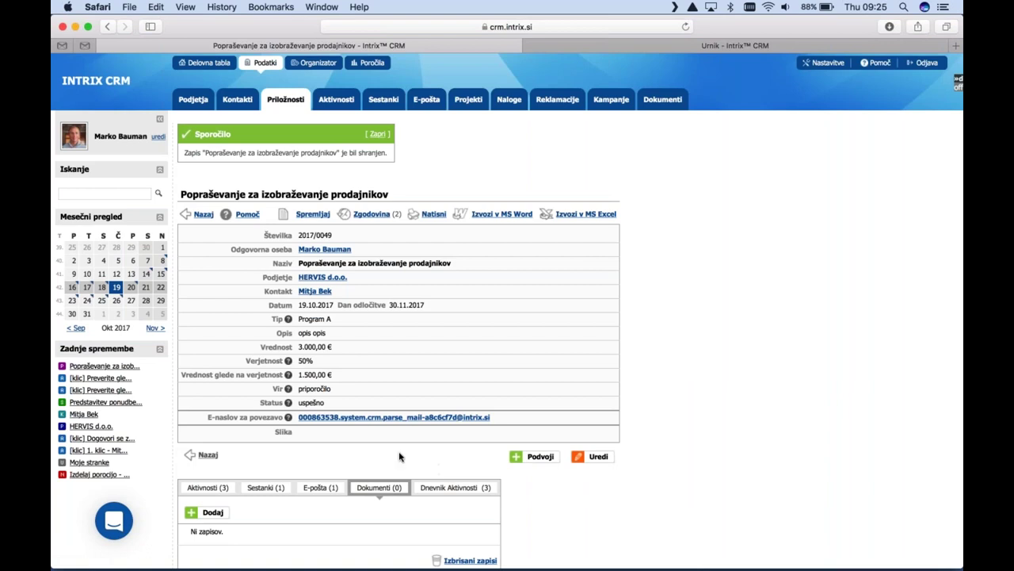
List the e-mails linked to the saved opportunity and preview the "Ponudba za izobraževanje" message
scroll(325, 460, down, 1)
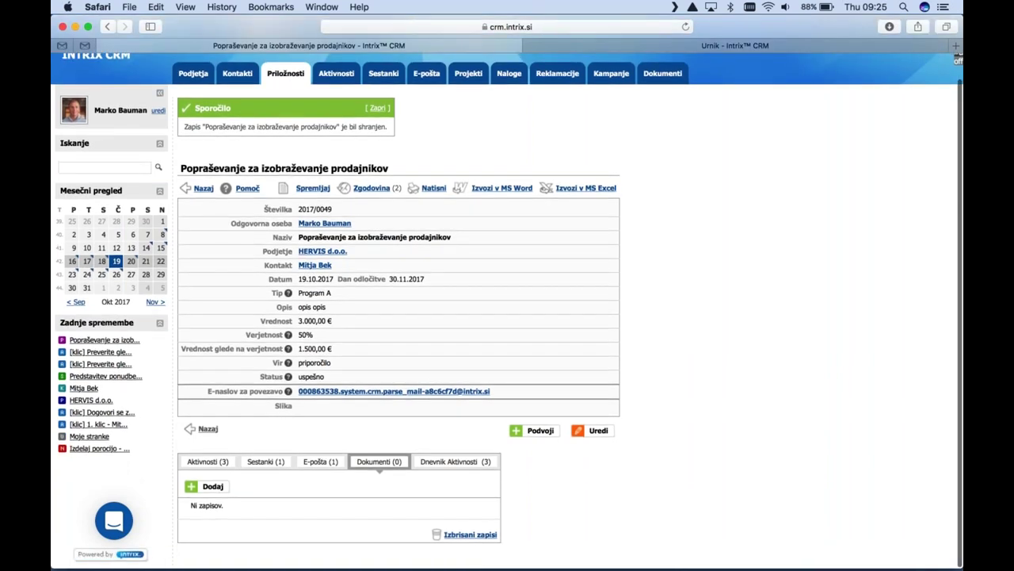
click(314, 462)
scroll(317, 468, down, 2)
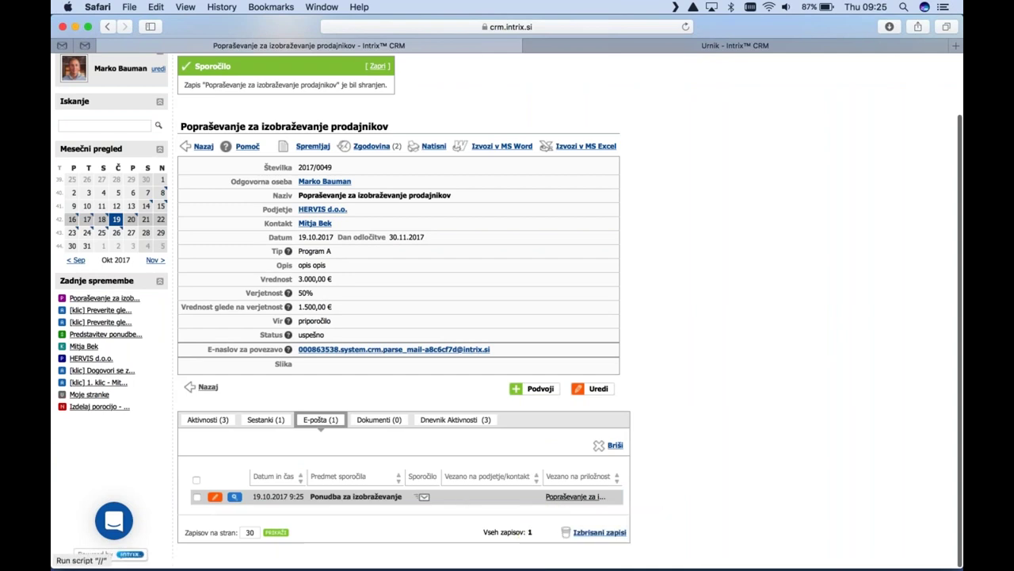
mouse_move(425, 498)
scroll(425, 498, down, 3)
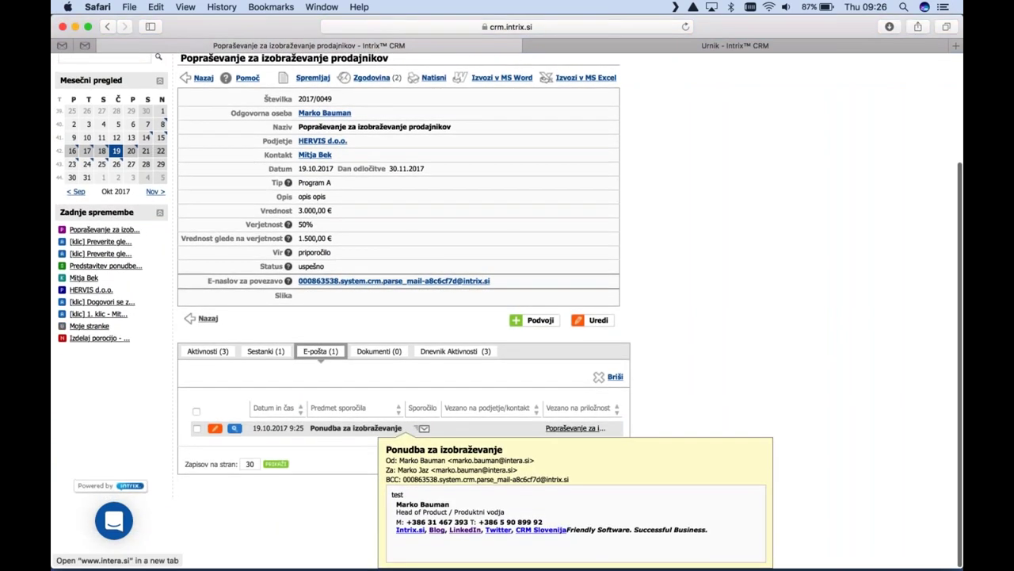
scroll(264, 385, up, 3)
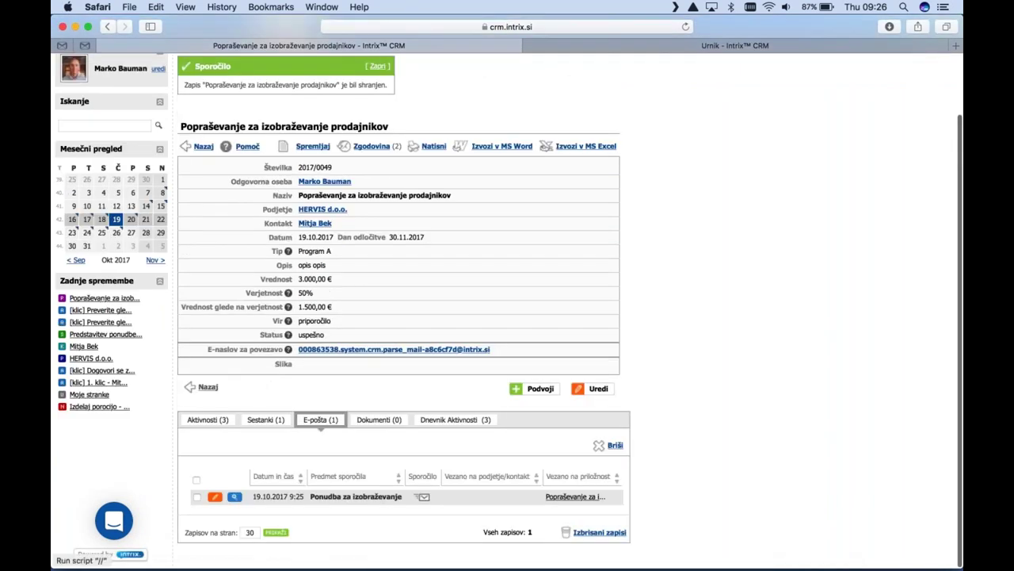
Check the opportunity's linked meetings and mark its open 25.10.2017 8:30 follow-up call as completed
click(265, 419)
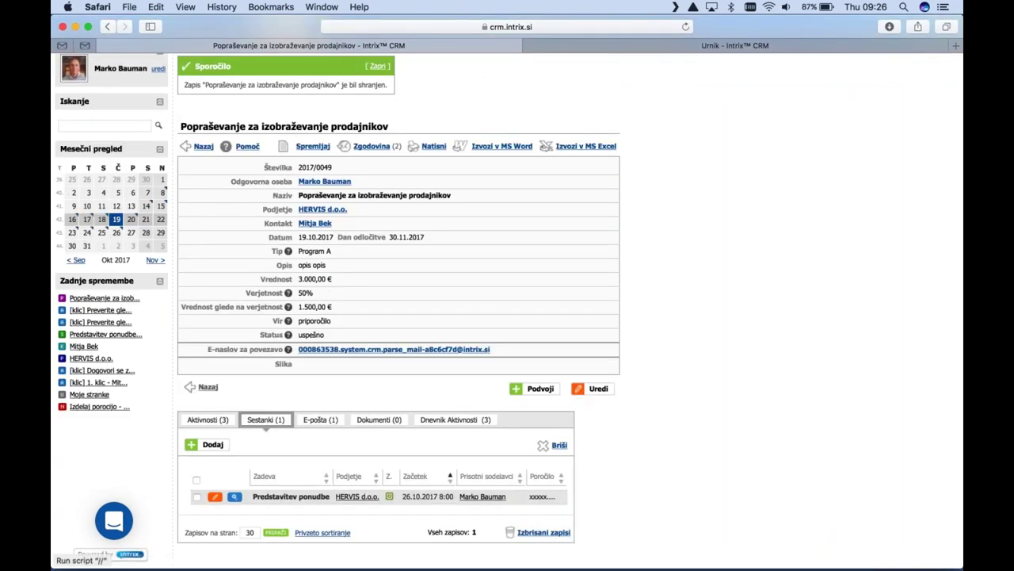
click(207, 419)
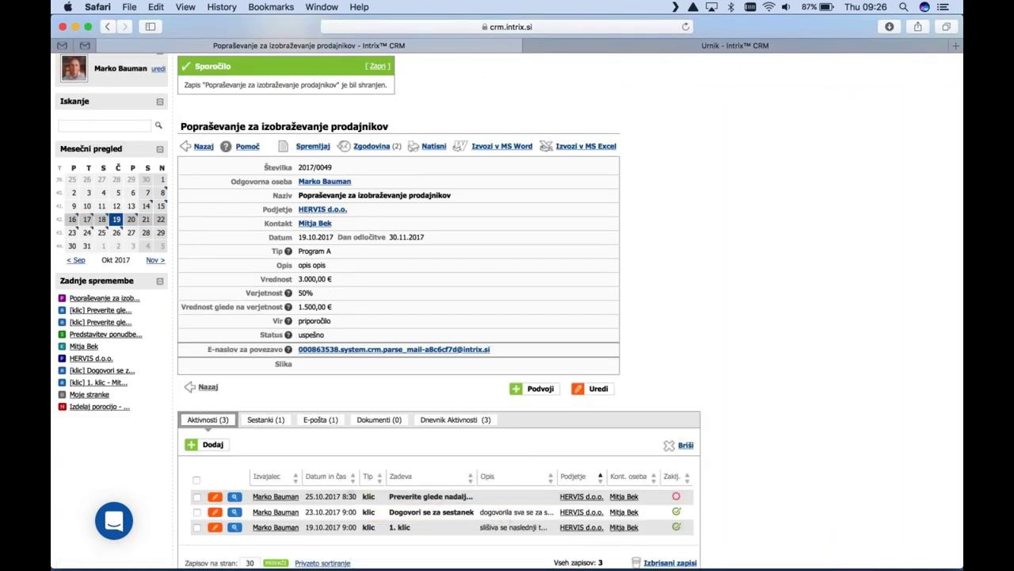
click(677, 498)
scroll(381, 238, up, 3)
click(378, 133)
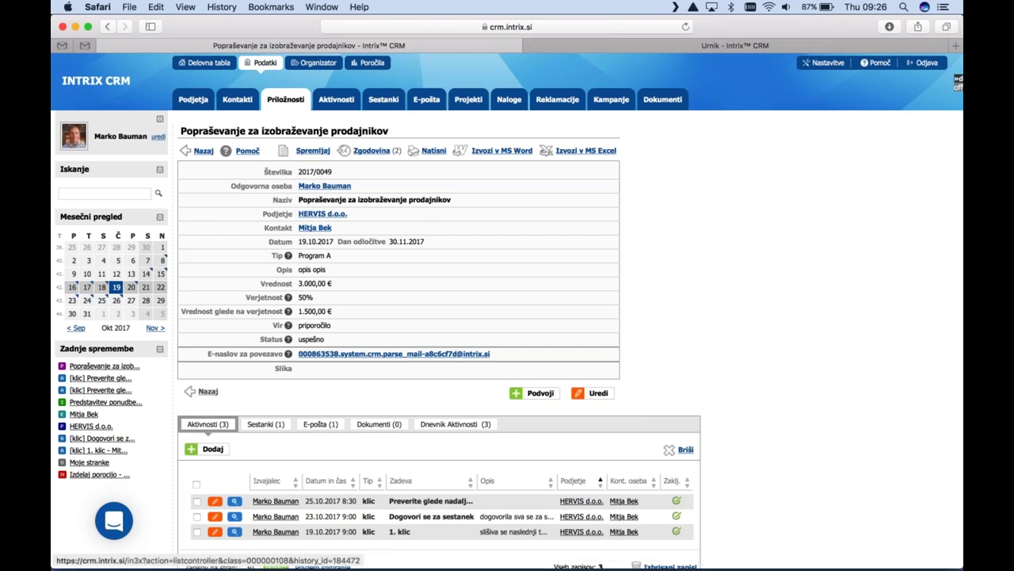
Review the overall list of activities and the companies list with the last activity dates
click(334, 105)
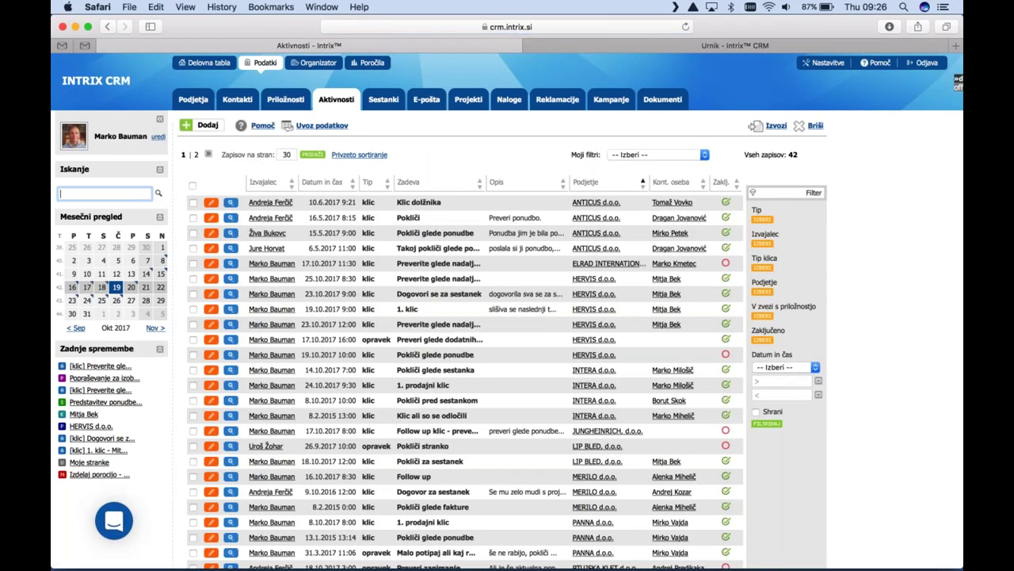
scroll(436, 163, down, 2)
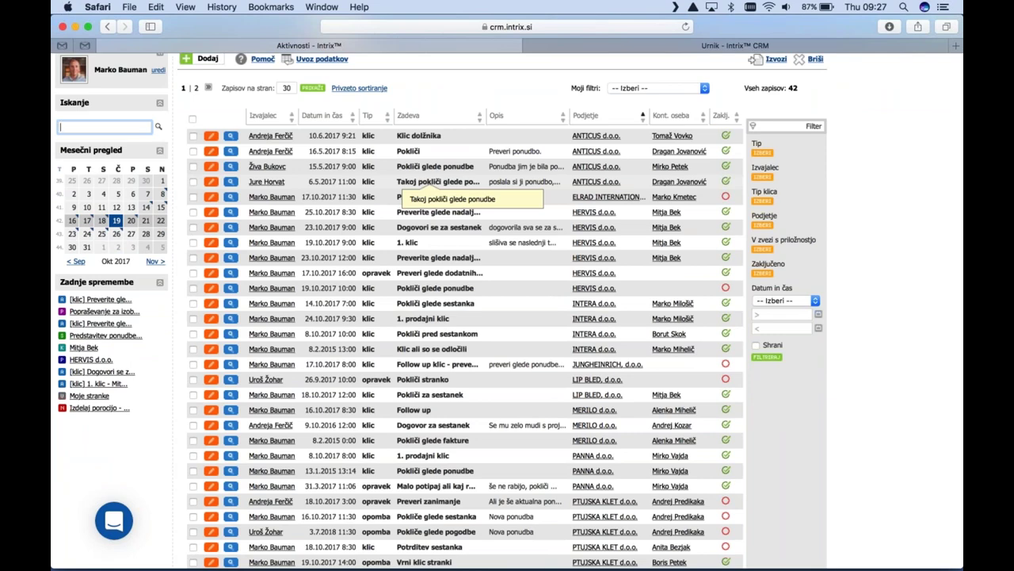
scroll(440, 191, up, 3)
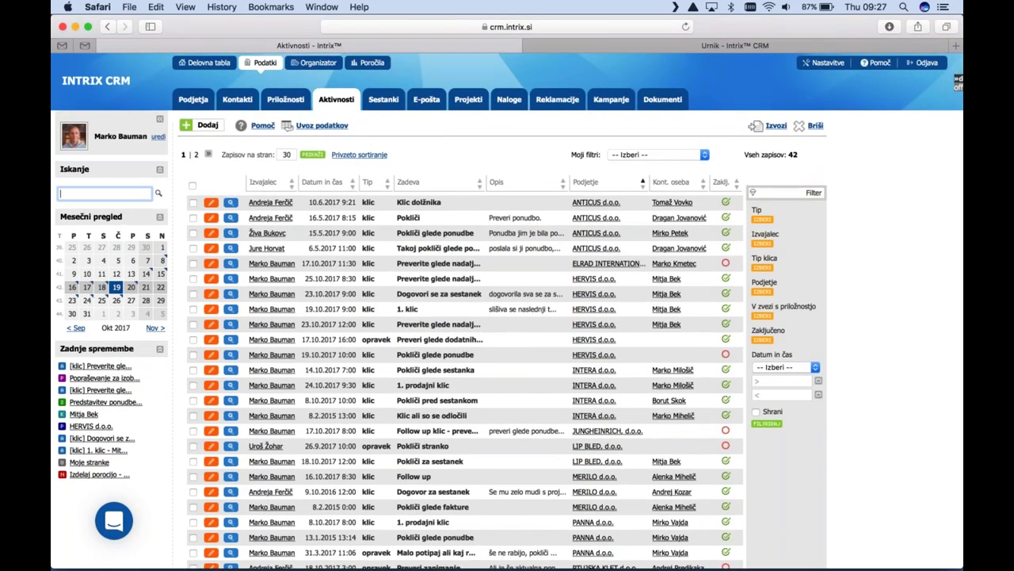
click(190, 103)
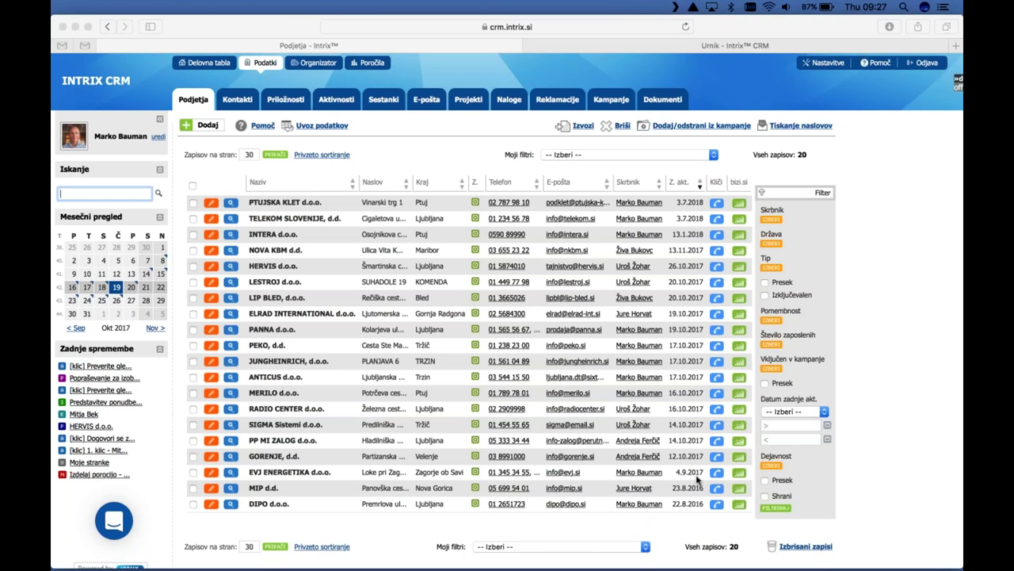
click(666, 476)
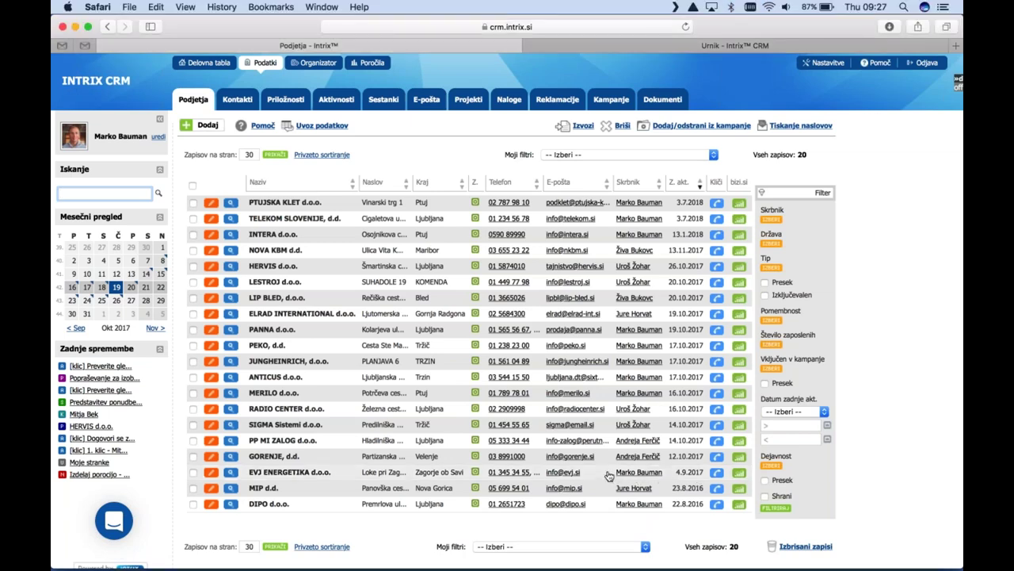
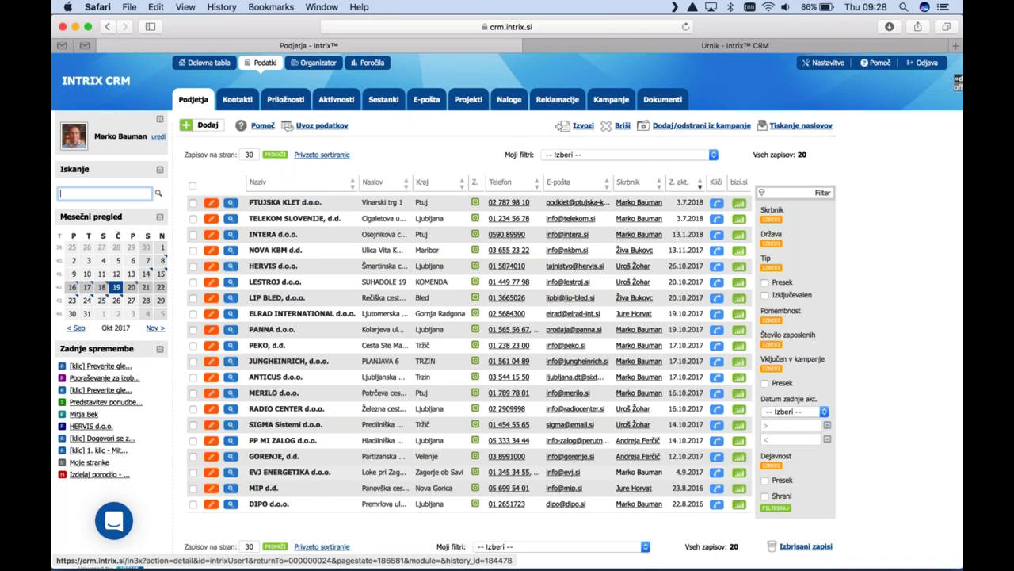
Look through the CRM-wide record lists of opportunities, activities, meetings and e-mails
click(285, 99)
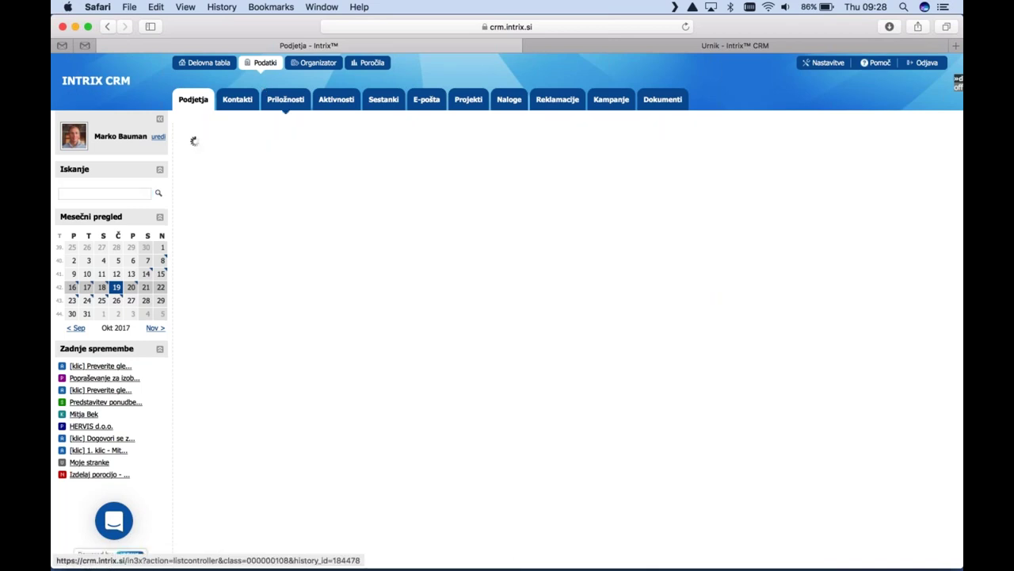
click(336, 103)
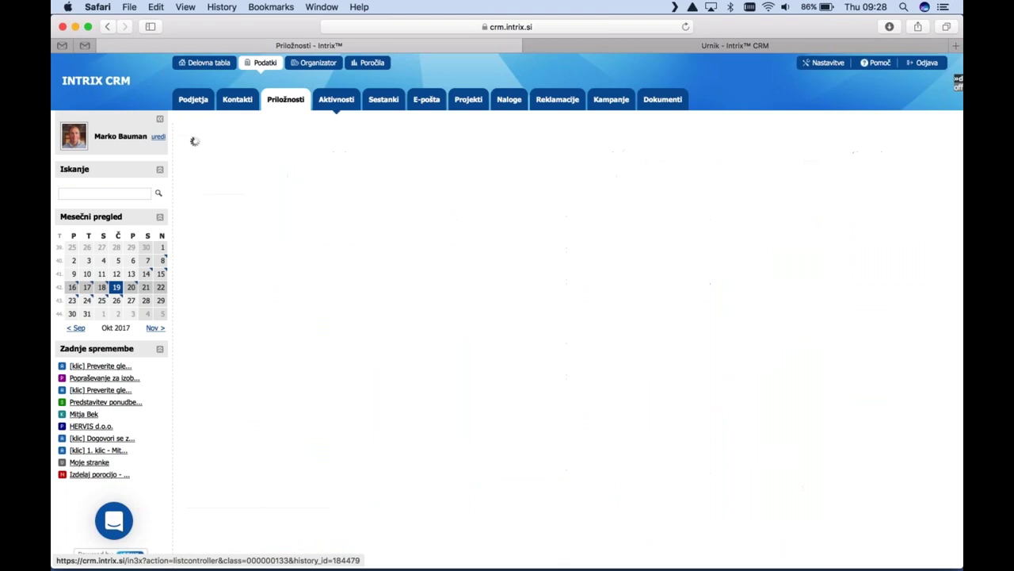
click(384, 99)
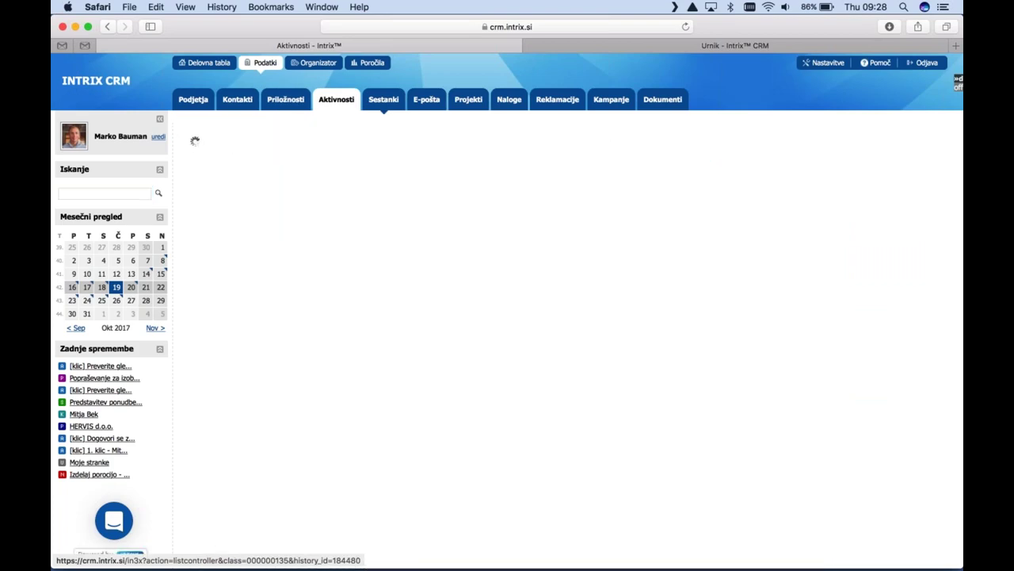
click(427, 99)
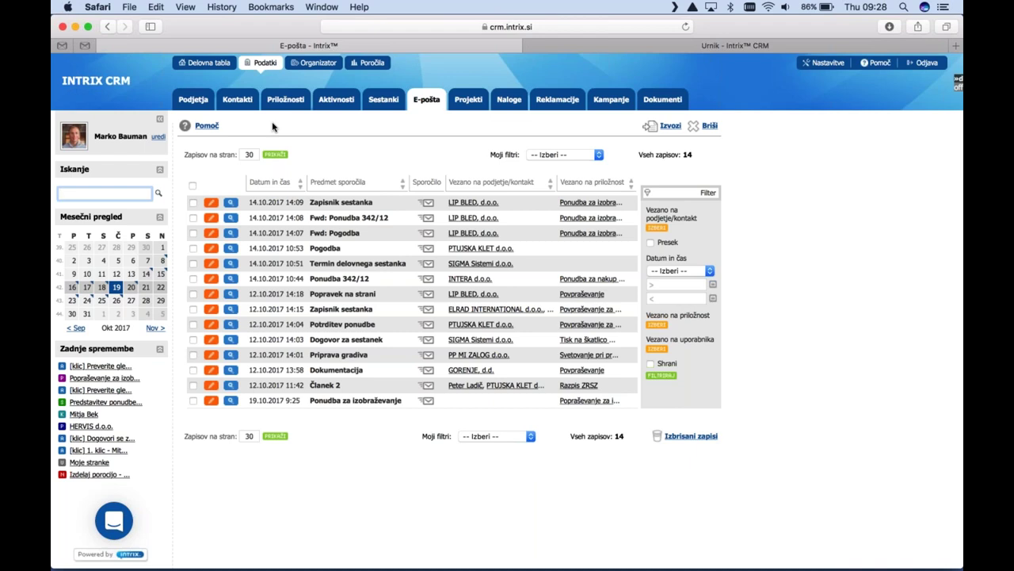
Show the weekly schedule and remove tasks (Naloge) and meetings (Sestanki) from the displayed activity types
click(320, 71)
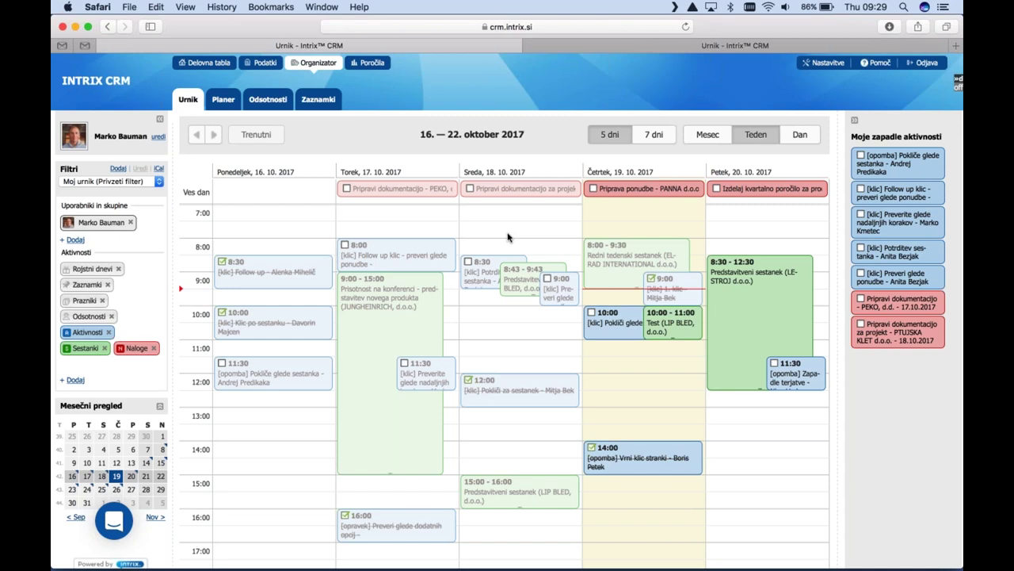
click(153, 348)
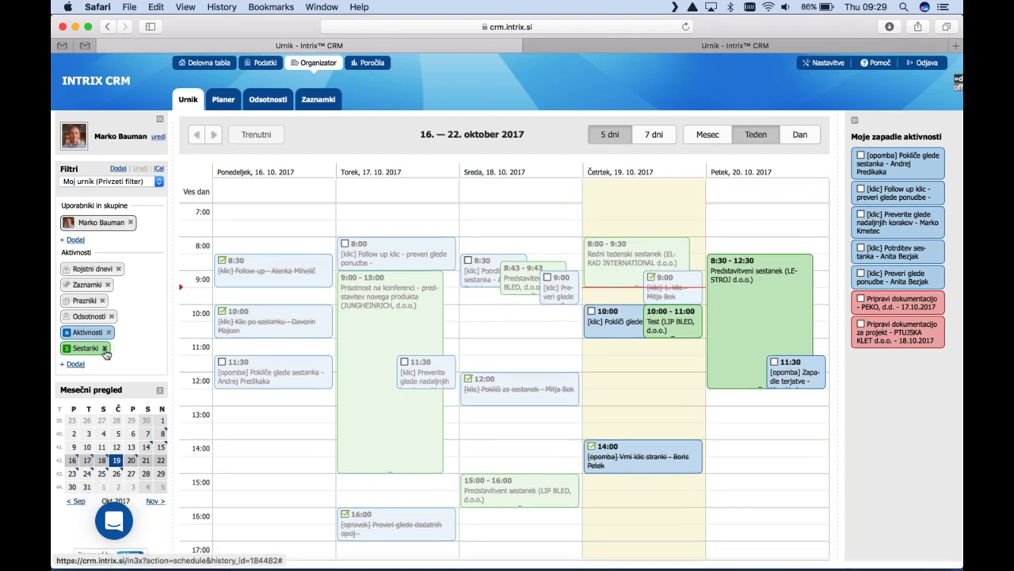
click(104, 348)
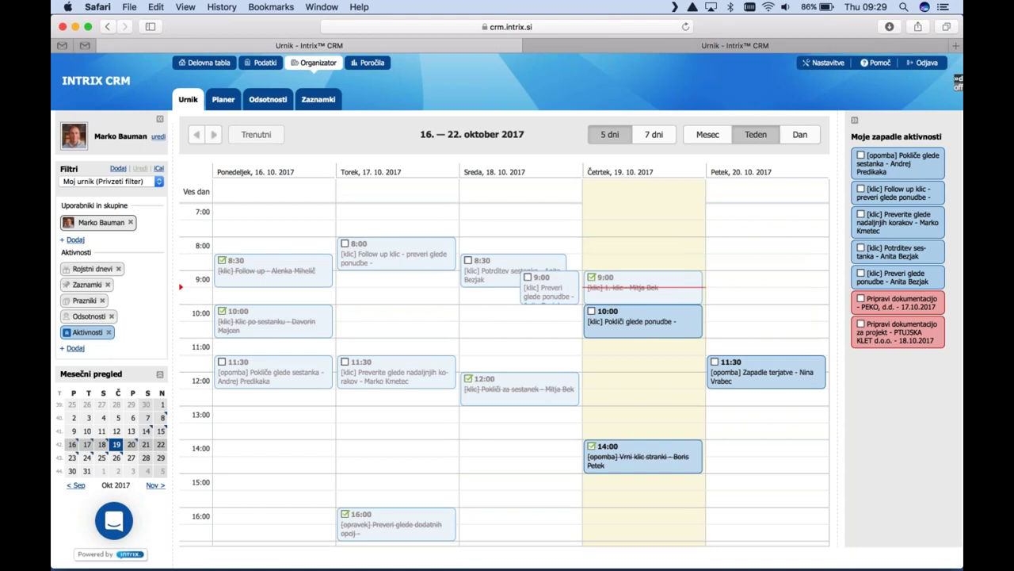
View the schedule with a colleague's saved calendar filter, followed by the filters "Odsotnosti sodelavcev" and "Prodajna ekipa - sestanki"
click(123, 182)
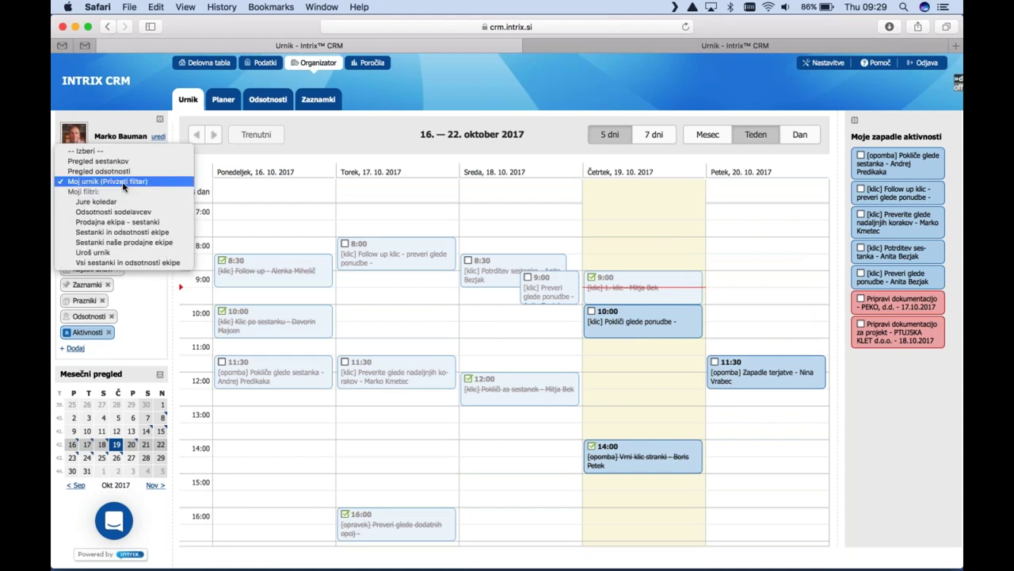
click(96, 202)
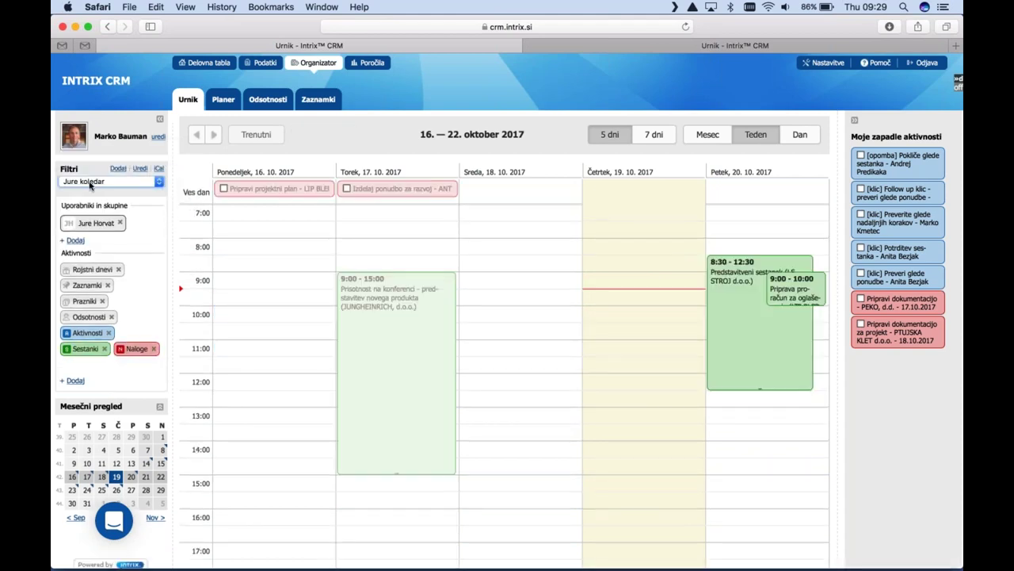
click(90, 182)
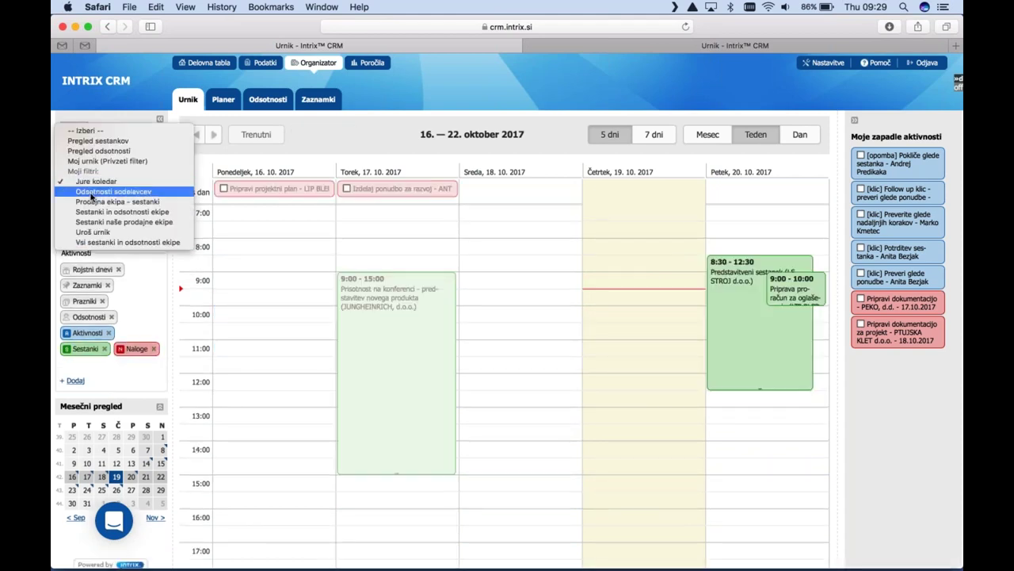
click(92, 192)
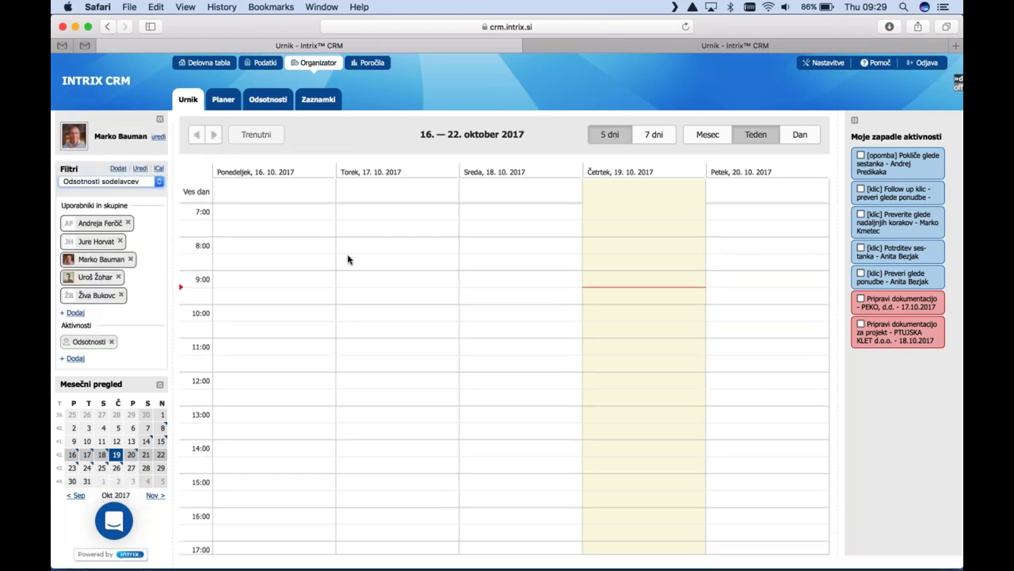
click(121, 183)
click(121, 192)
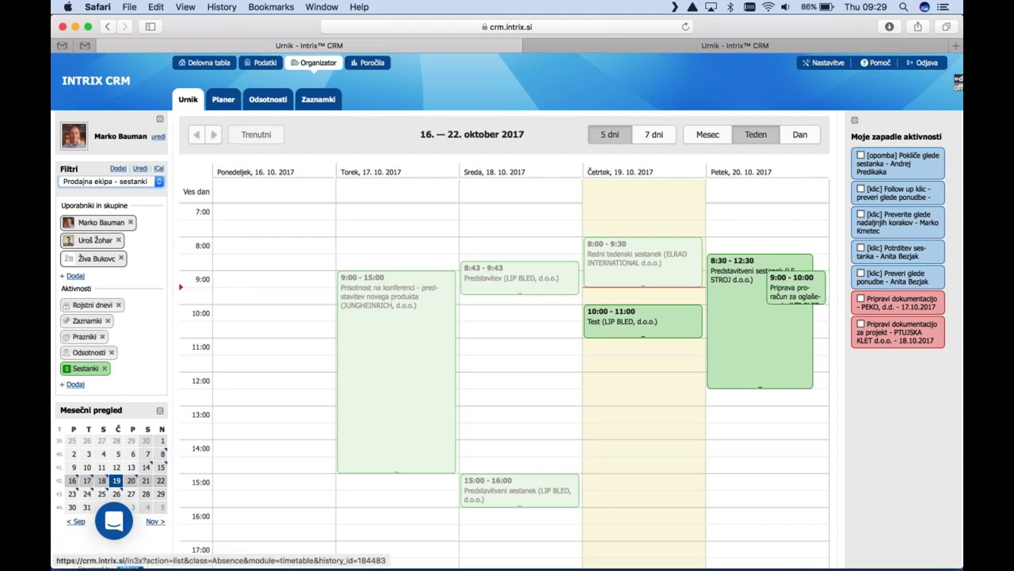
Return to the CRM data records and show the list of all opportunities
click(263, 63)
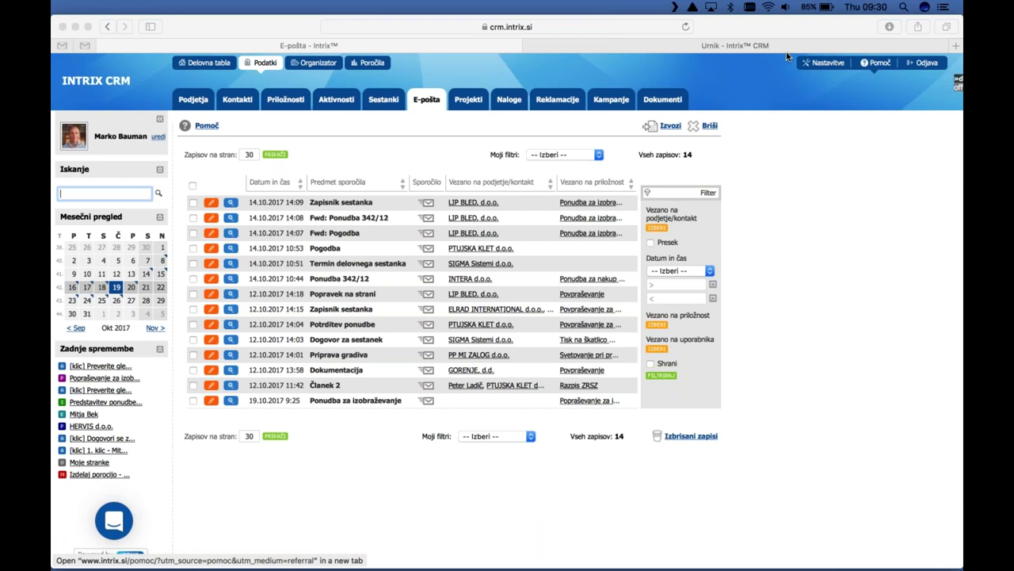
click(309, 109)
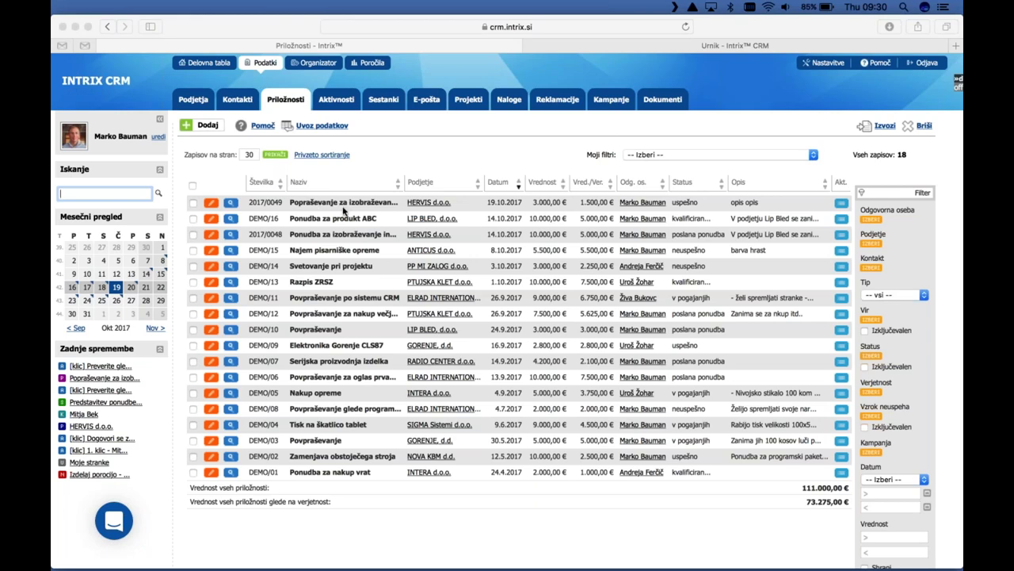
Open the HERVIS d.o.o. opportunity "Popraševanje za izobraževanje prodajnikov" for editing and save the record
click(211, 205)
click(210, 203)
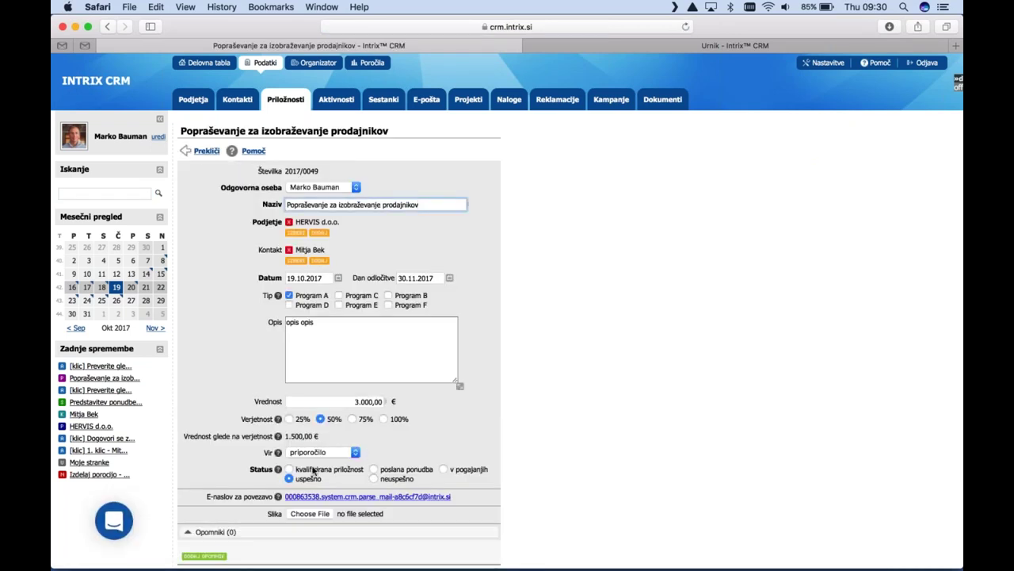
scroll(313, 471, down, 1)
click(475, 542)
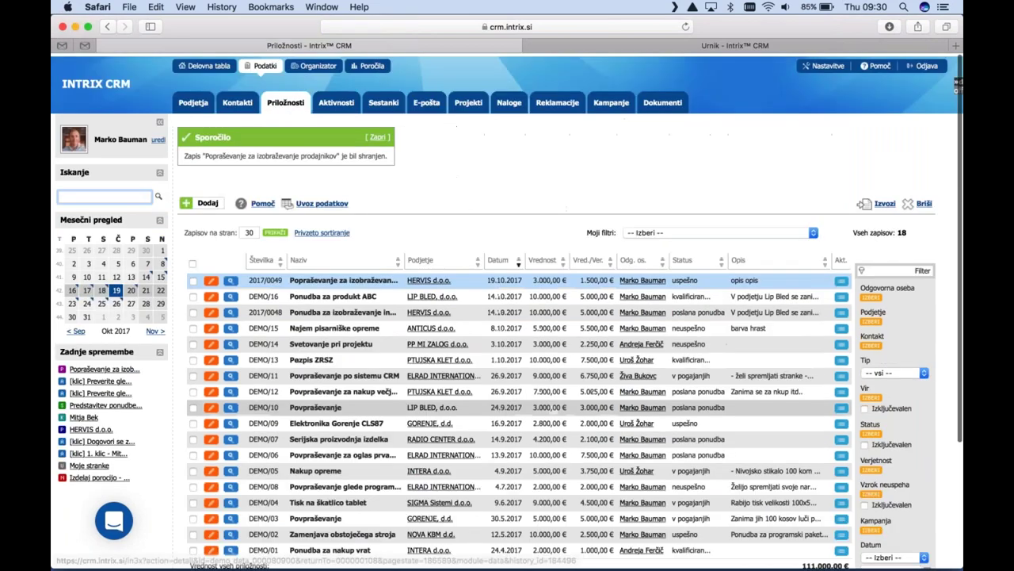
scroll(452, 357, down, 1)
Inspect a new project form in Projekti, including its project group and financial data, and cancel it
click(468, 99)
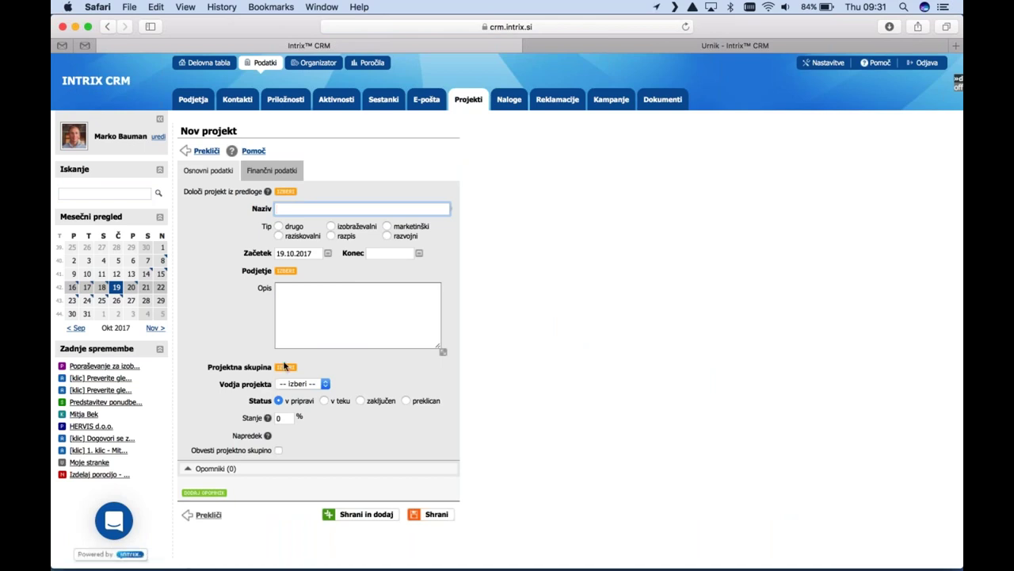
click(286, 367)
click(443, 406)
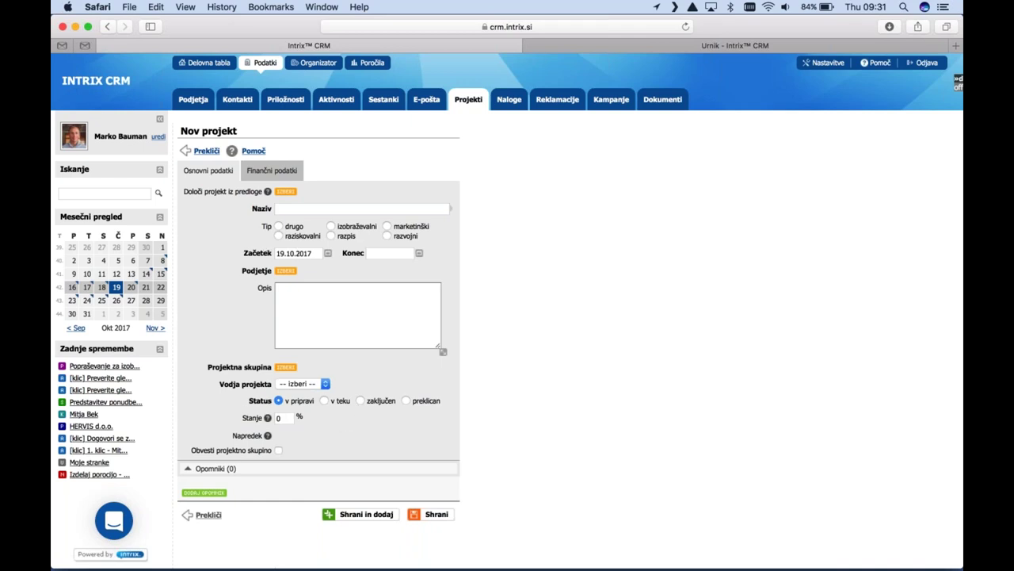
click(272, 170)
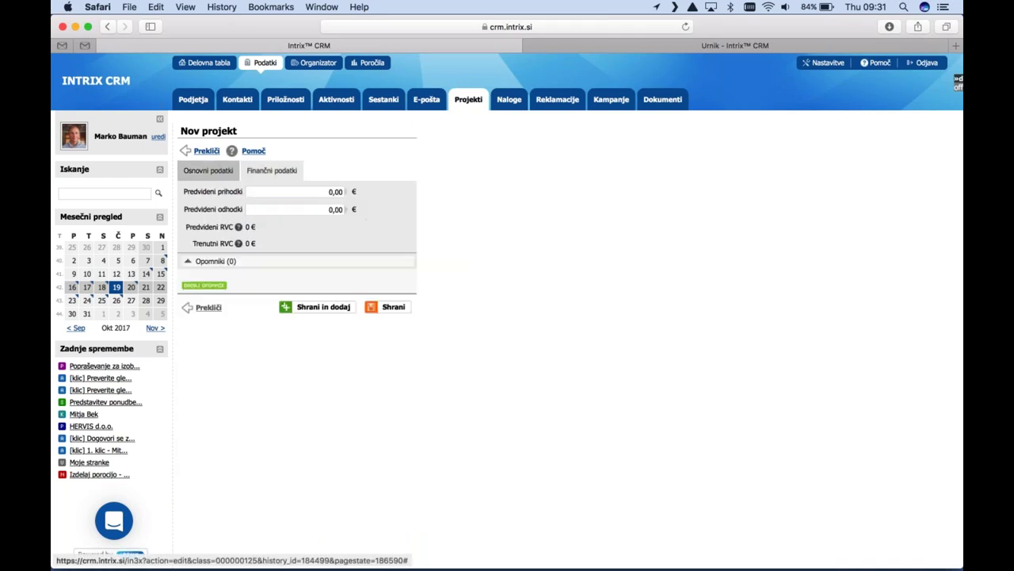
click(207, 150)
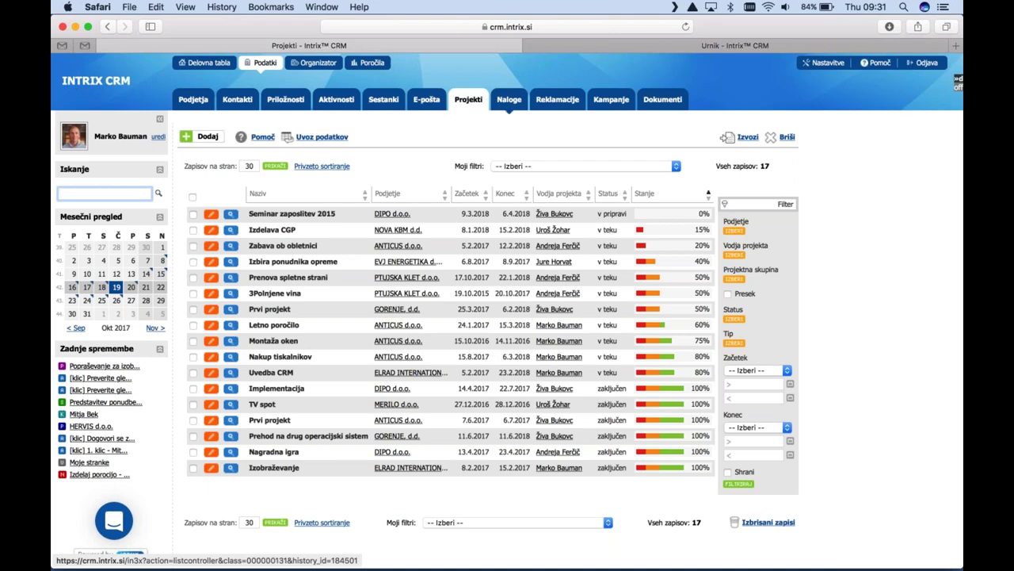
View the list of all tasks (Naloge) and return to the project list
click(509, 102)
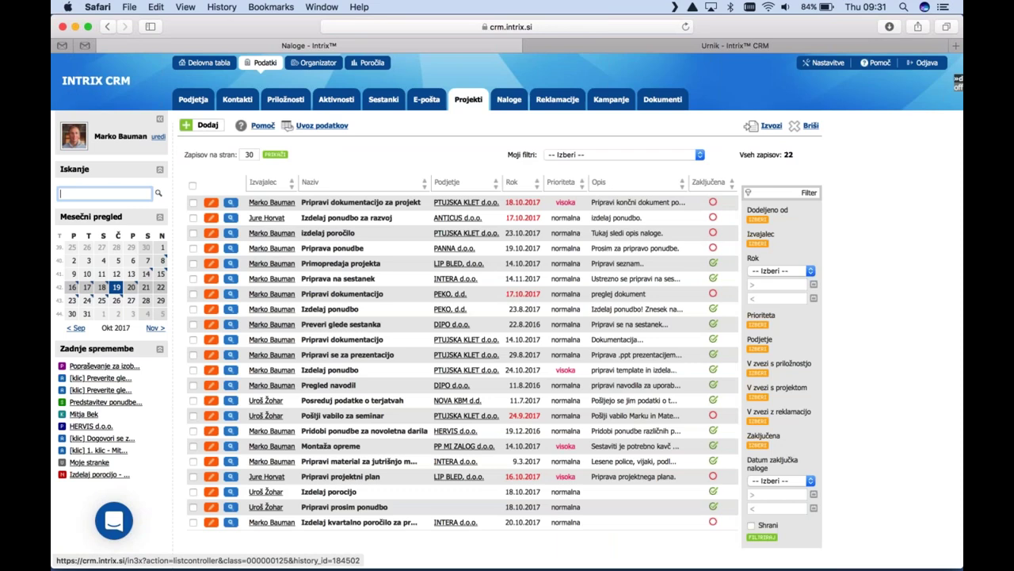
click(469, 99)
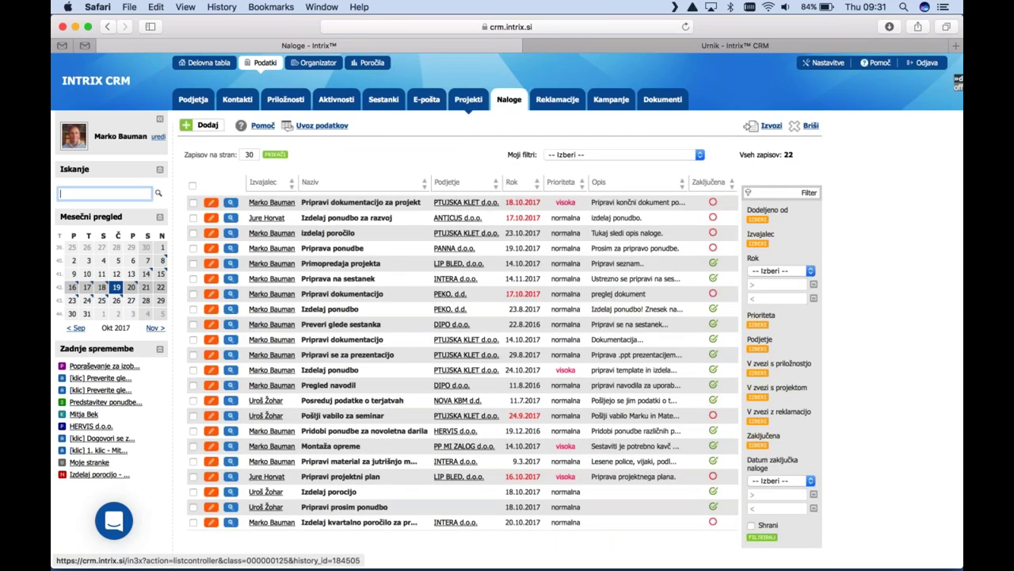
click(467, 106)
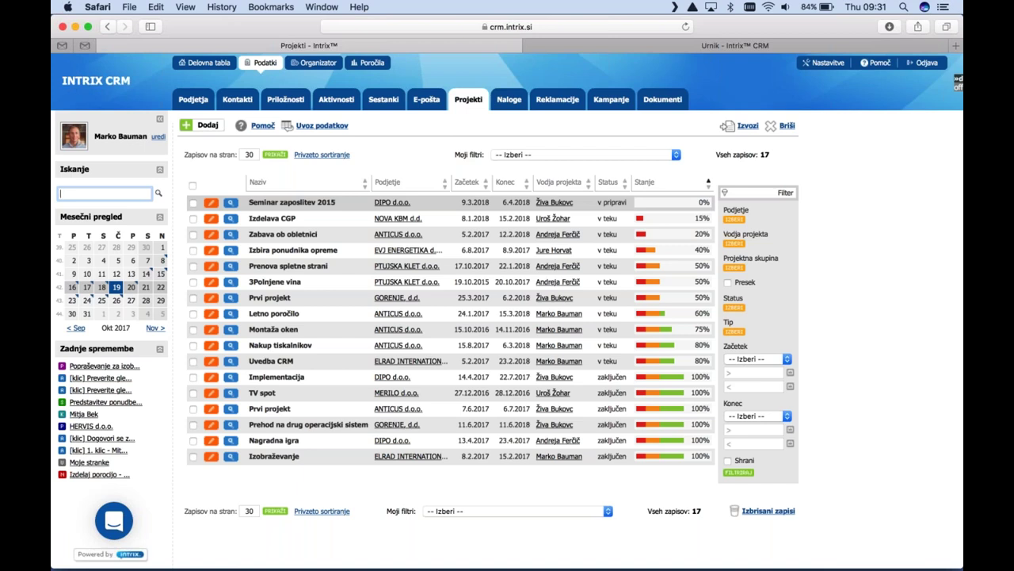
Open the project "Prenova spletne strani" and view its financial data before returning to the basic data
click(292, 269)
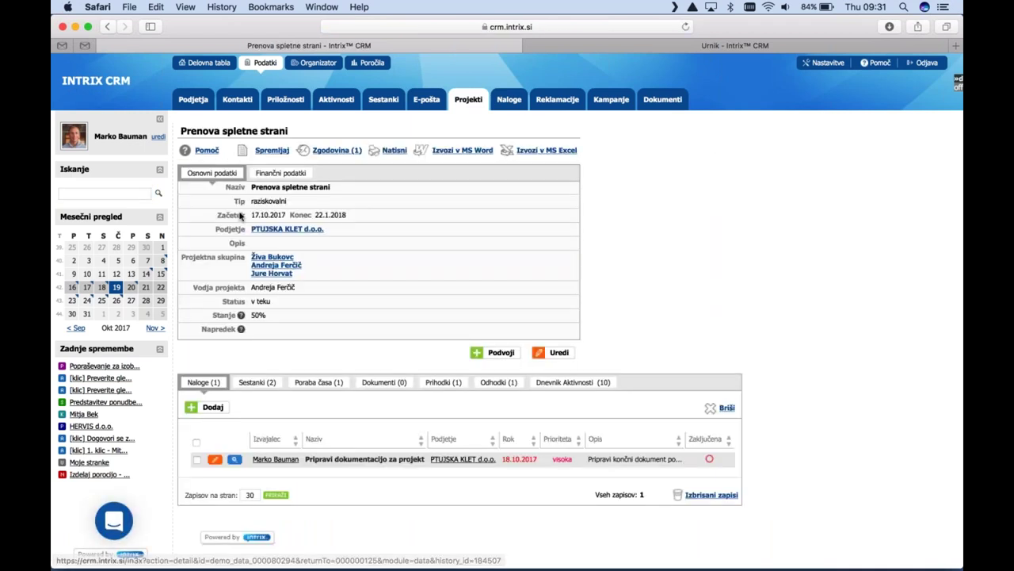
click(282, 174)
click(212, 173)
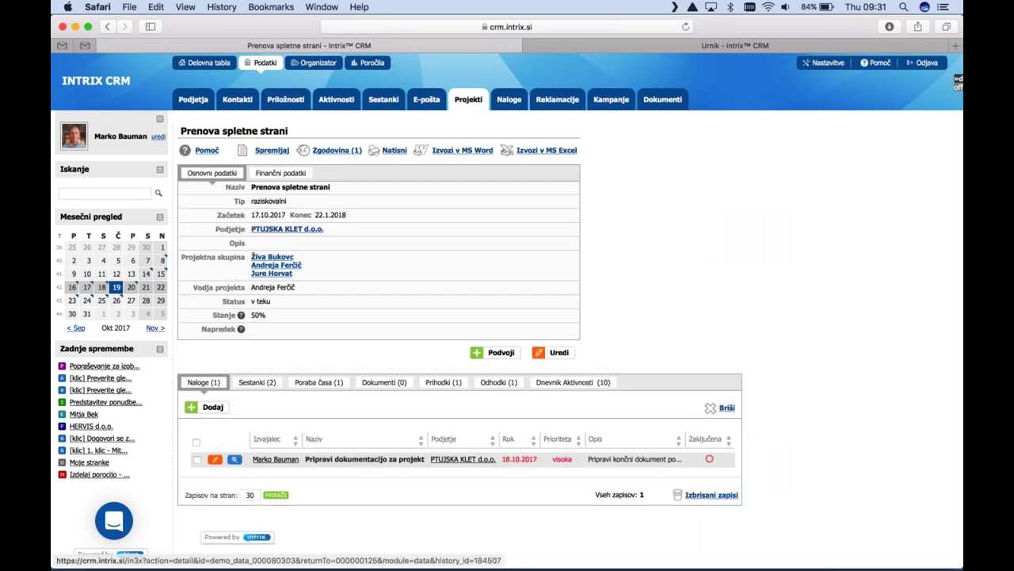
Look through the project's related meetings, time usage, income, expenses and documents, and return to its tasks
click(252, 384)
click(319, 382)
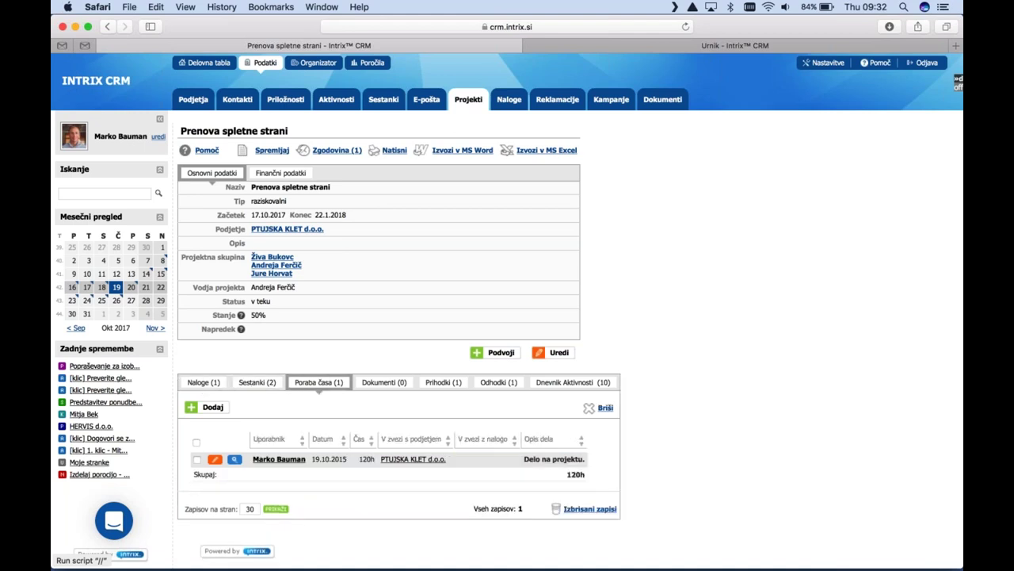
click(443, 383)
click(498, 382)
click(368, 389)
click(336, 385)
click(218, 388)
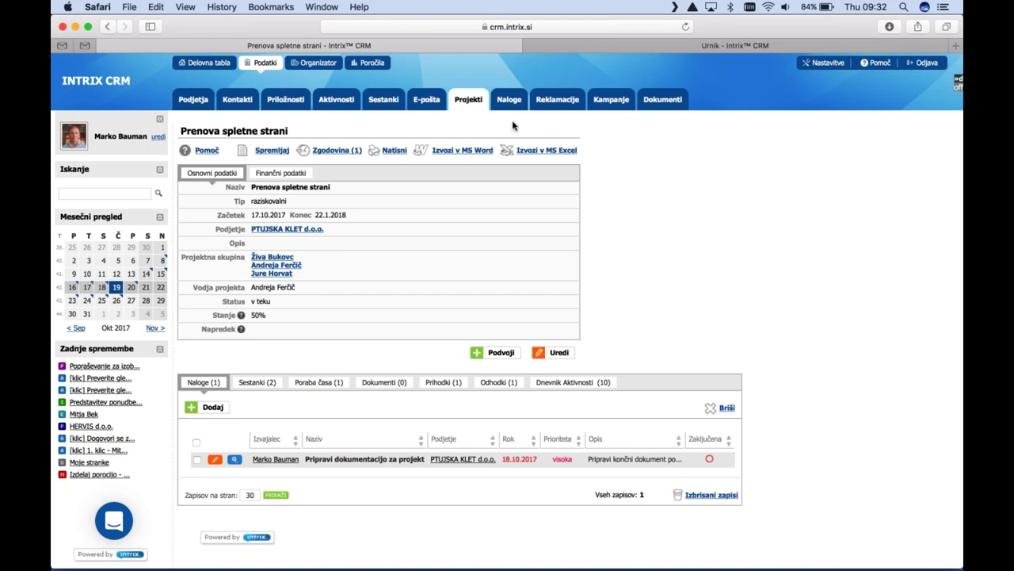
Start a new complaint in Reklamacije with type "napačen izdelek" and deadline (Rok) 26.10.2017
click(517, 99)
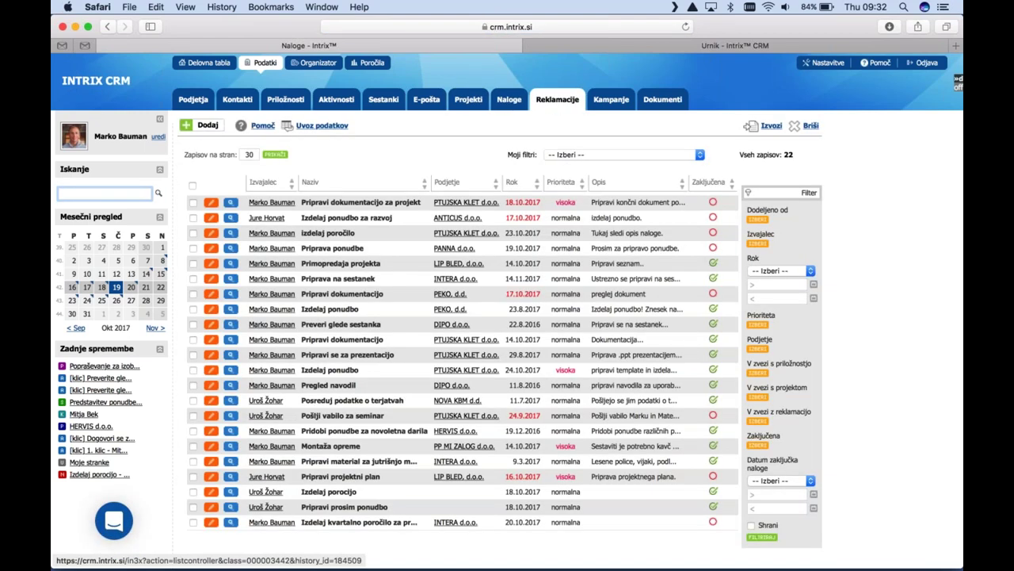
click(557, 100)
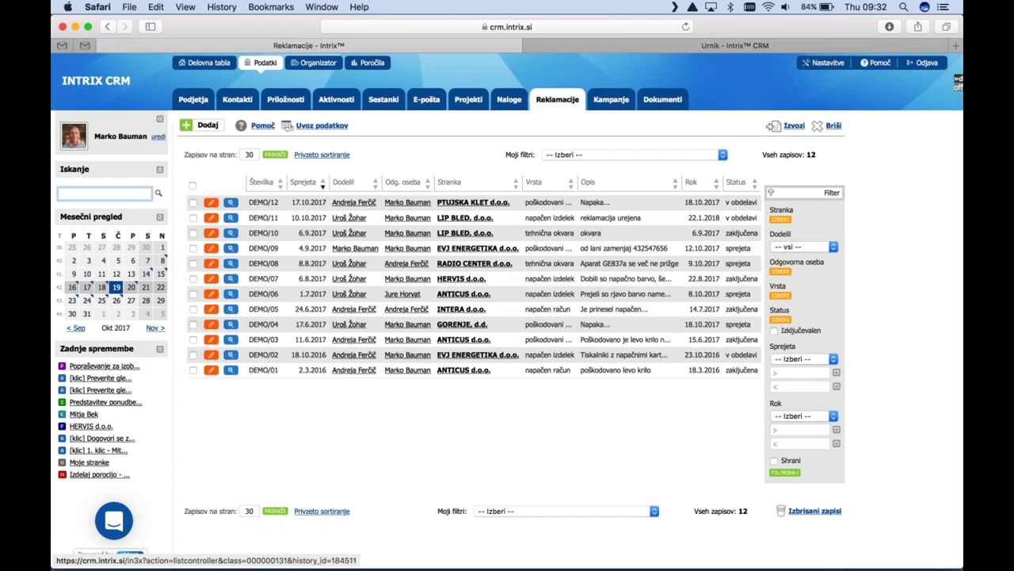
click(209, 127)
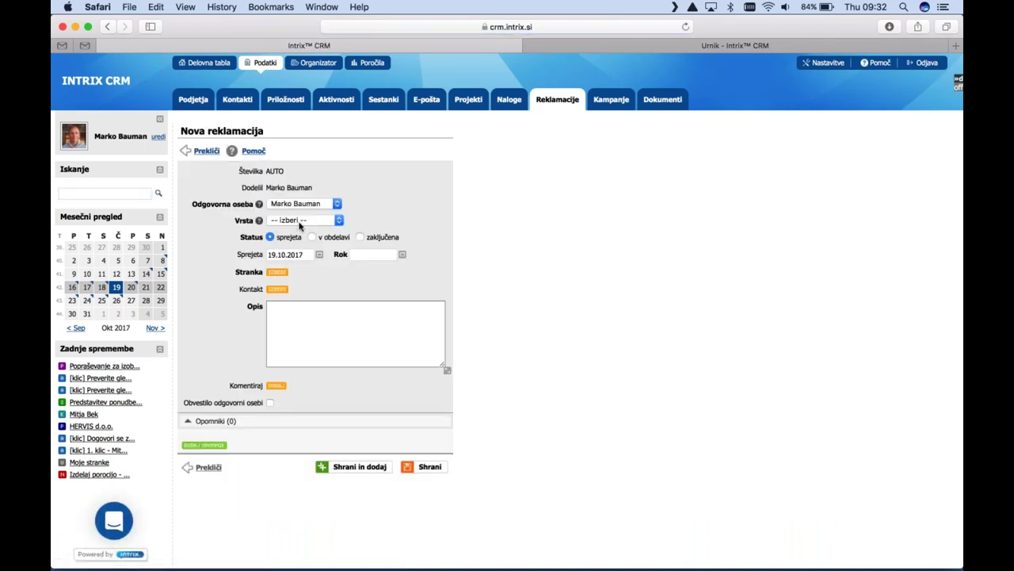
click(302, 221)
click(304, 240)
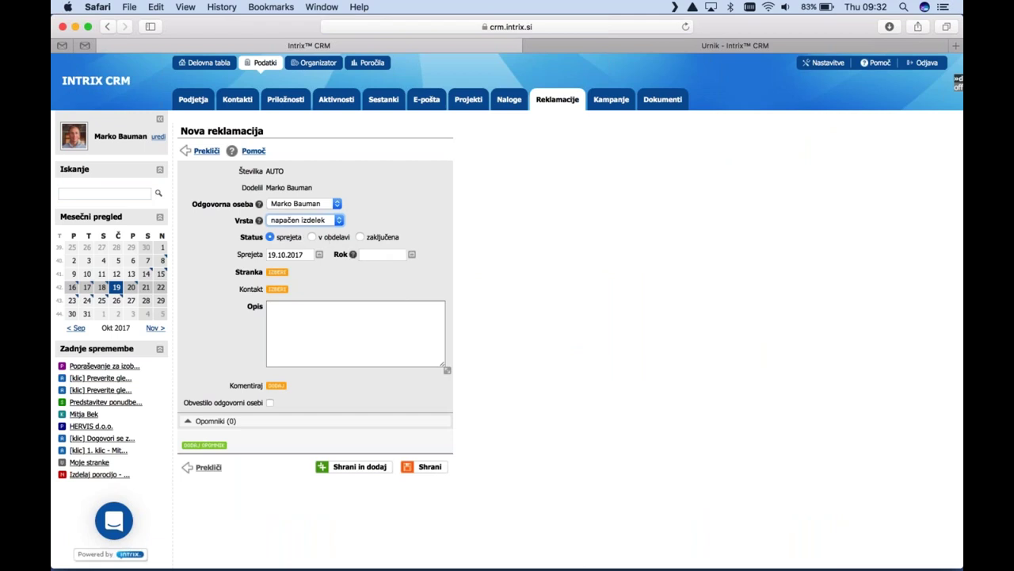
click(396, 254)
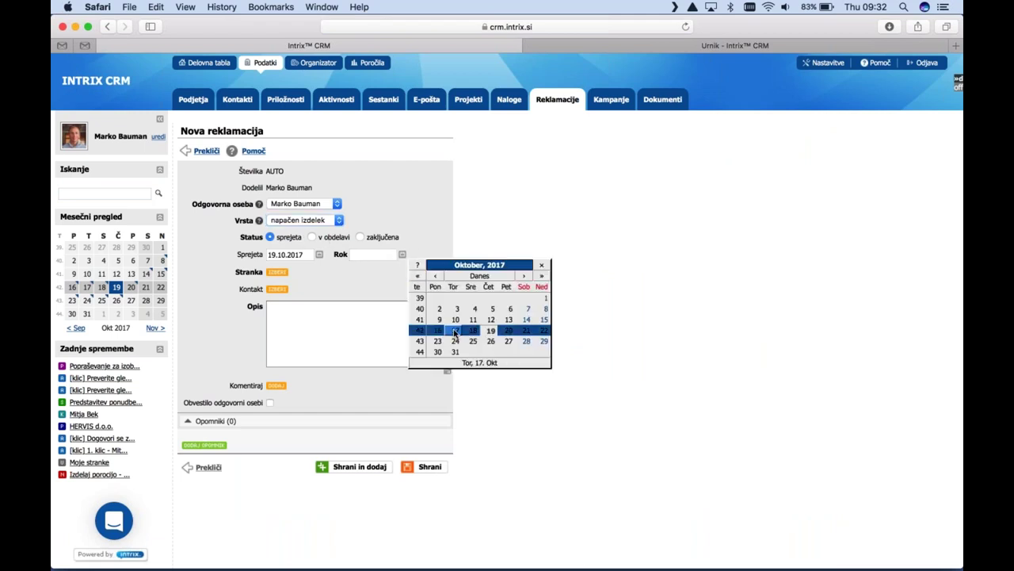
click(490, 342)
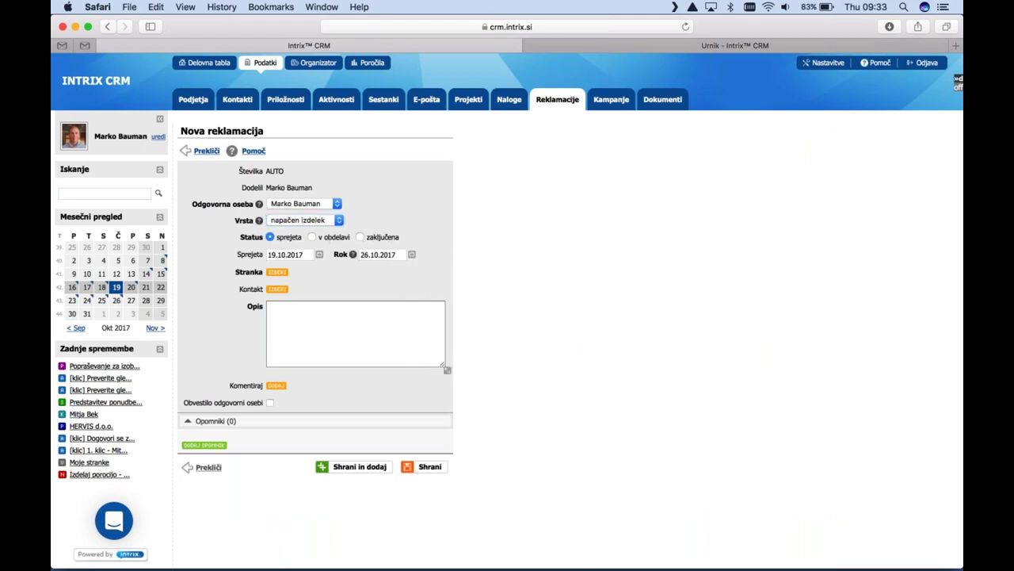
Assign HERVIS d.o.o. as the complaint's customer (Stranka) and choose the company's contact person
click(276, 272)
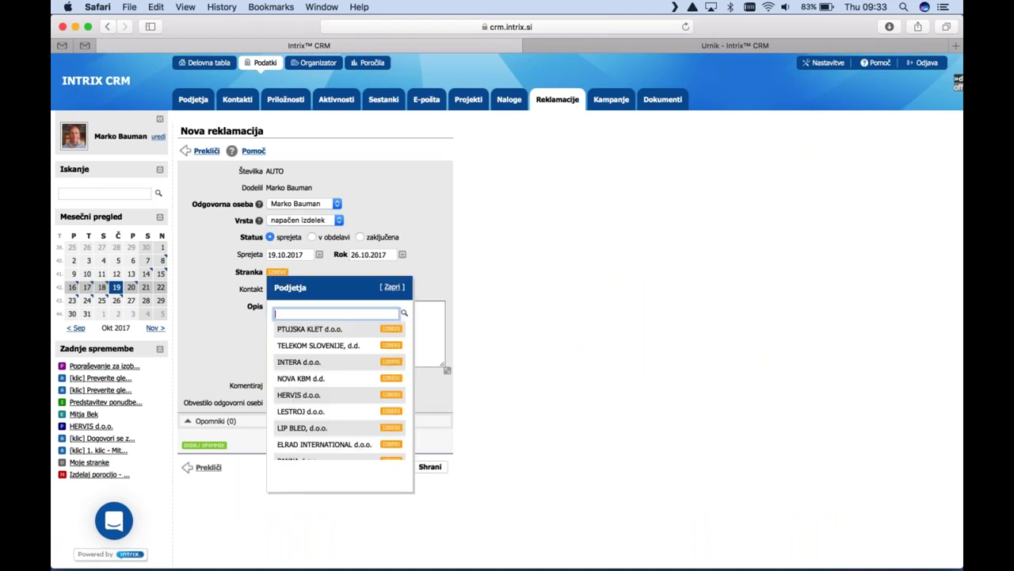
text(hervis)
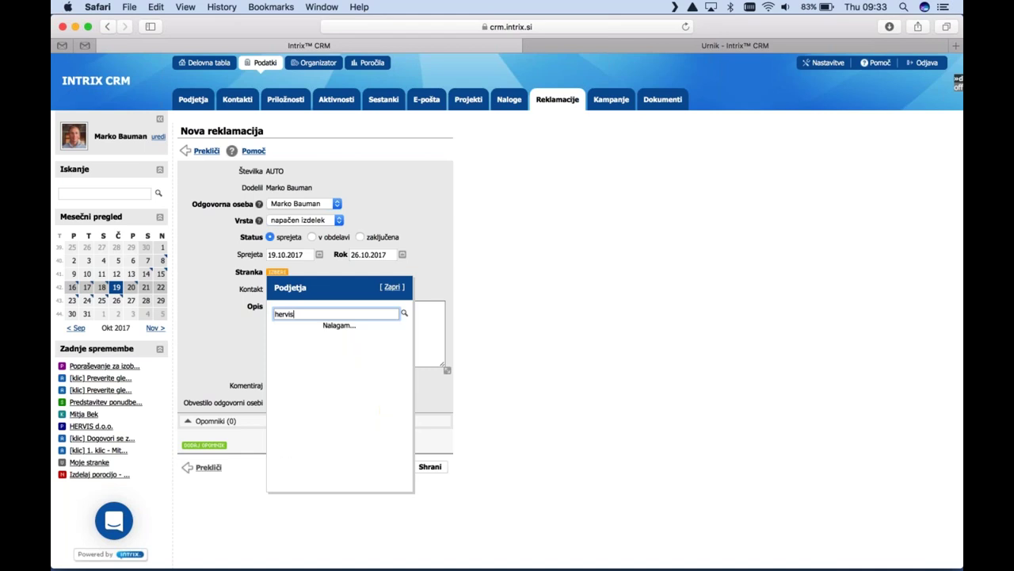
click(292, 330)
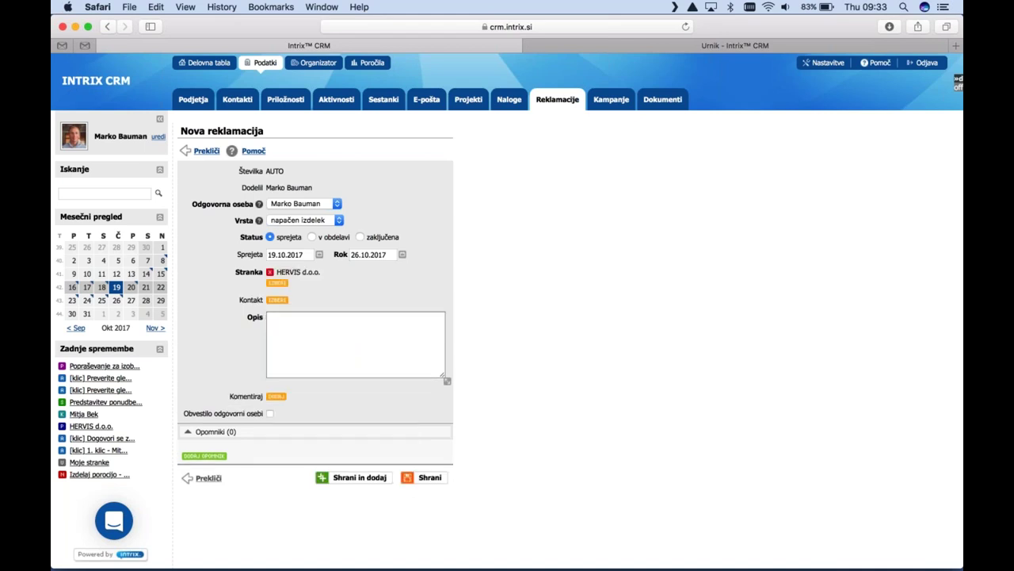
click(276, 300)
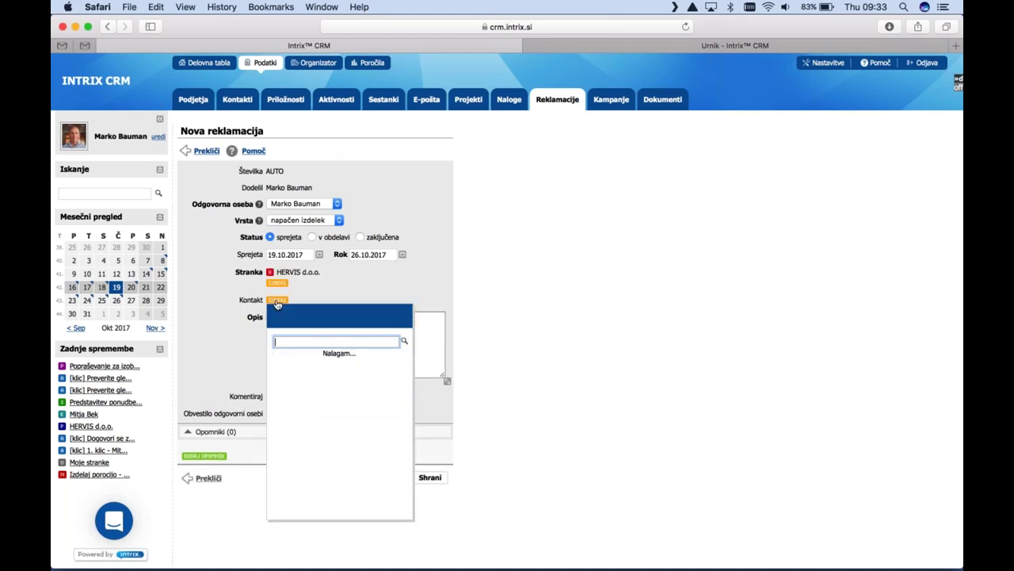
click(309, 361)
Describe the complaint as "poslali smo jim napačni izdelek." and save it
click(274, 329)
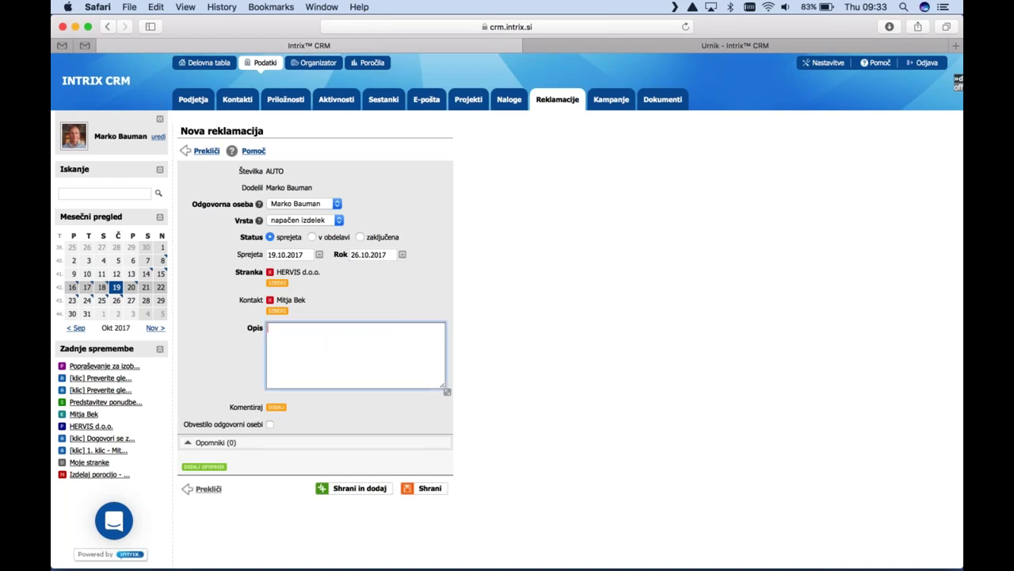
text(poslali smo jim napačni izdelek.)
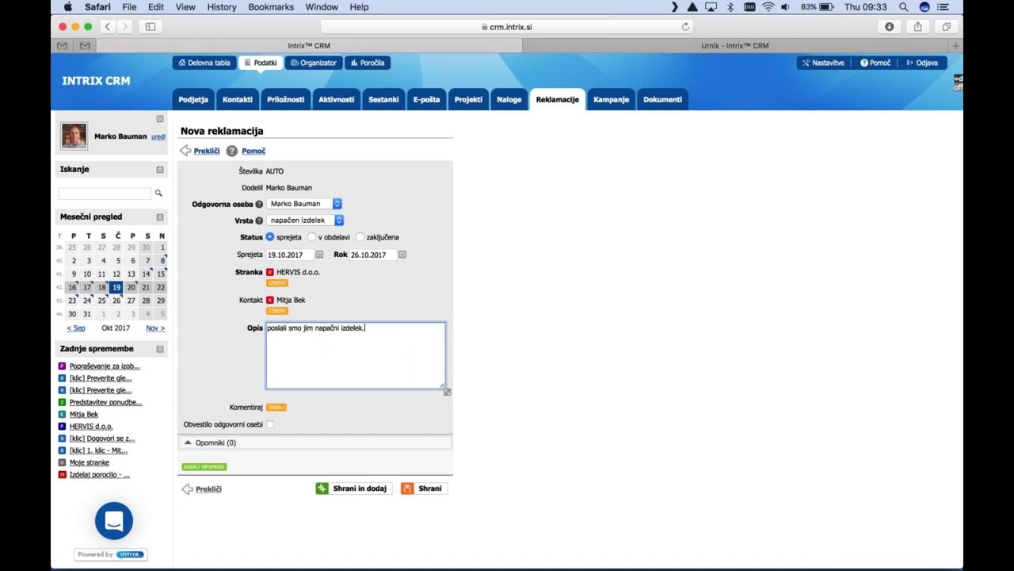
click(425, 487)
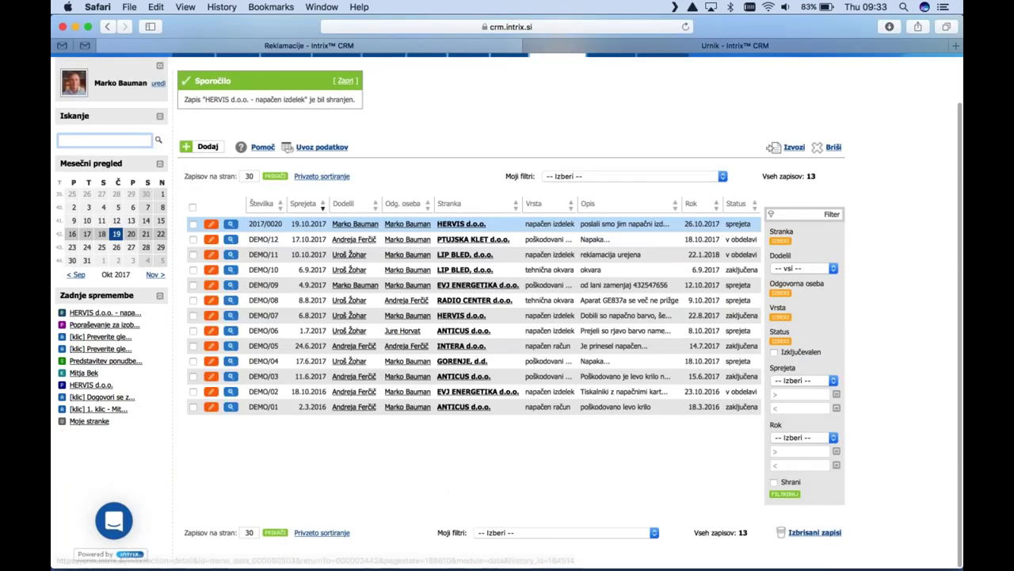
scroll(277, 111, up, 2)
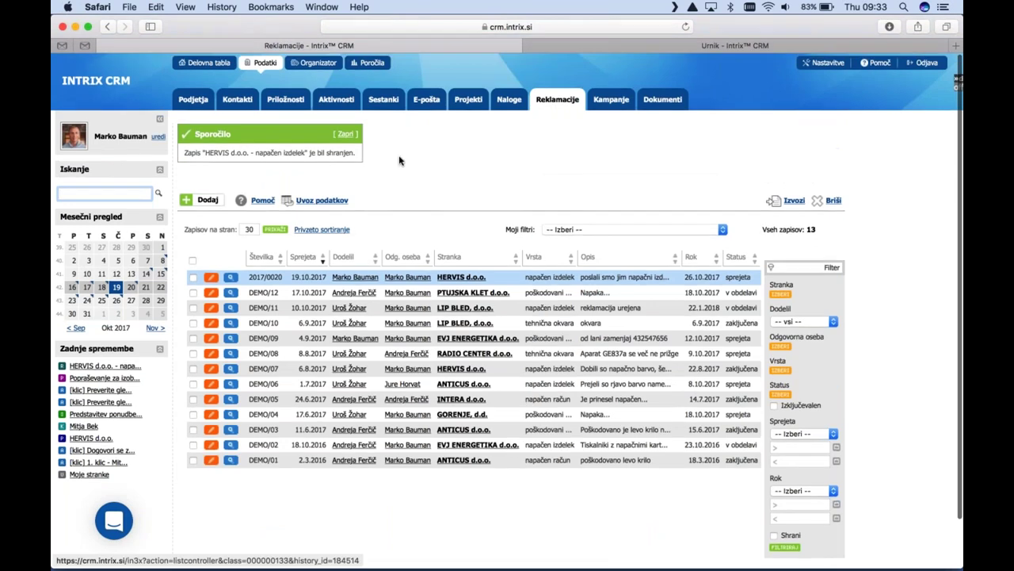
Open the HERVIS d.o.o. company record, show its complaints and select the one received on 19.10.2017
click(461, 276)
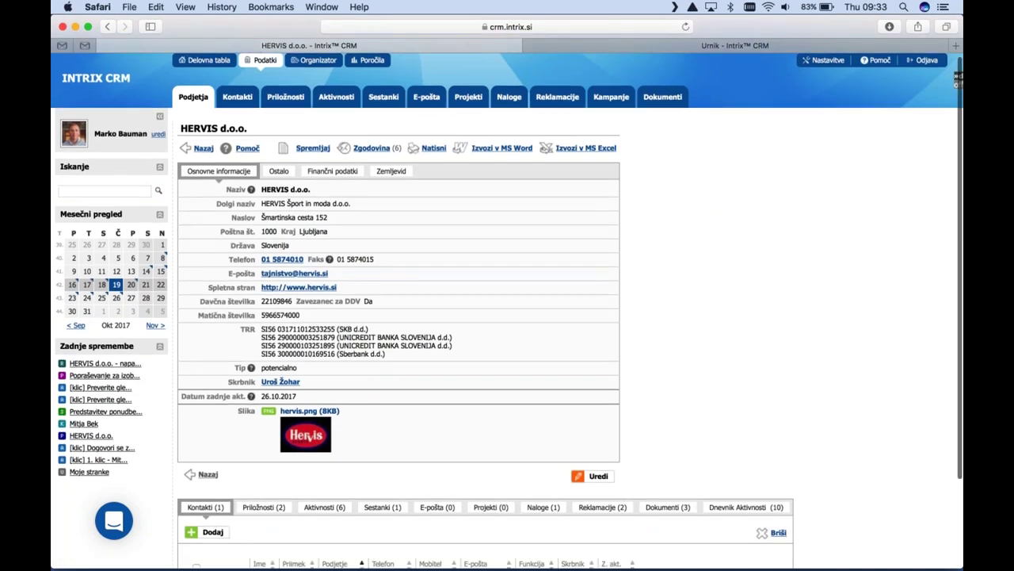
scroll(520, 305, down, 1)
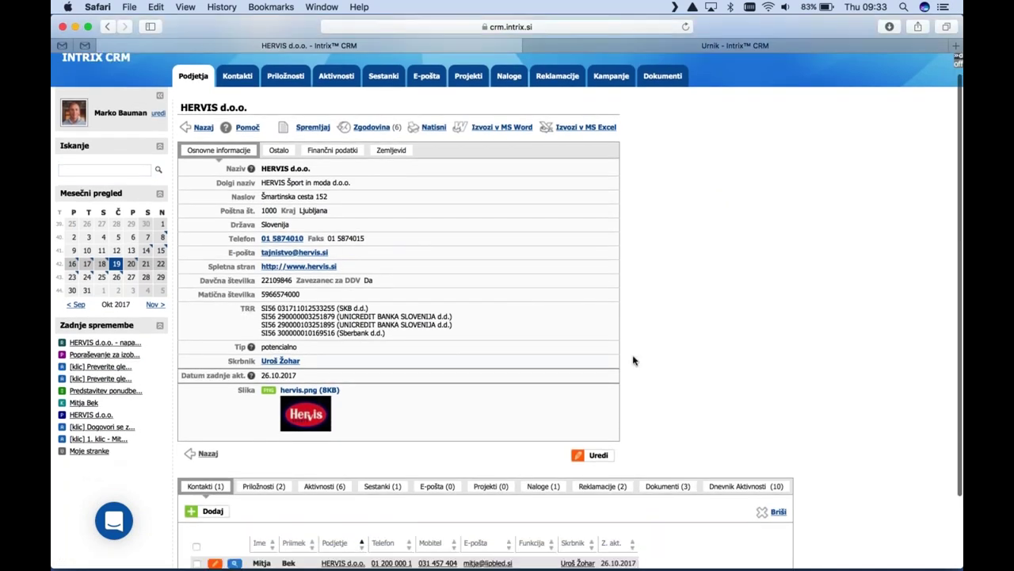
click(602, 485)
scroll(710, 492, down, 4)
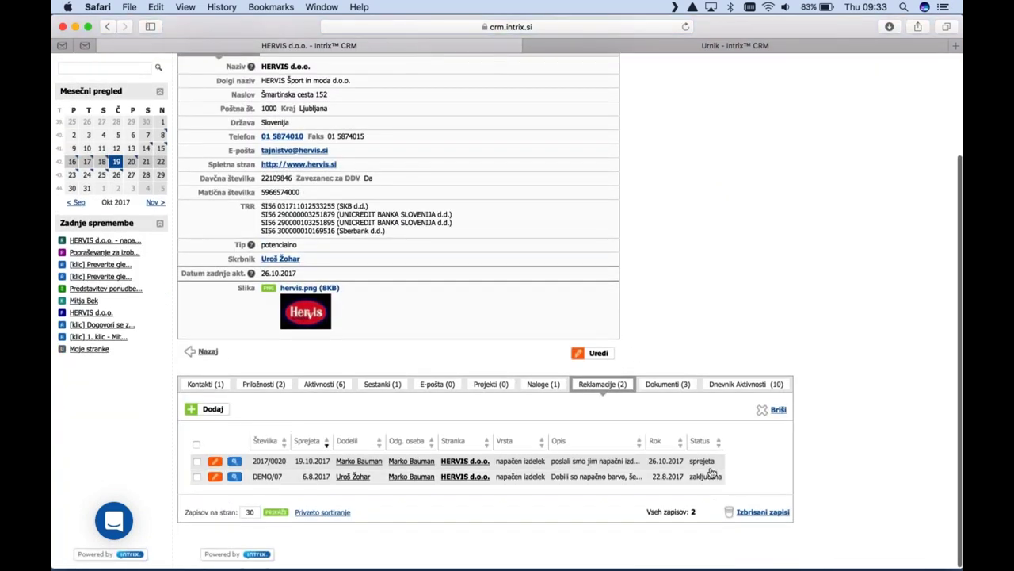
click(196, 460)
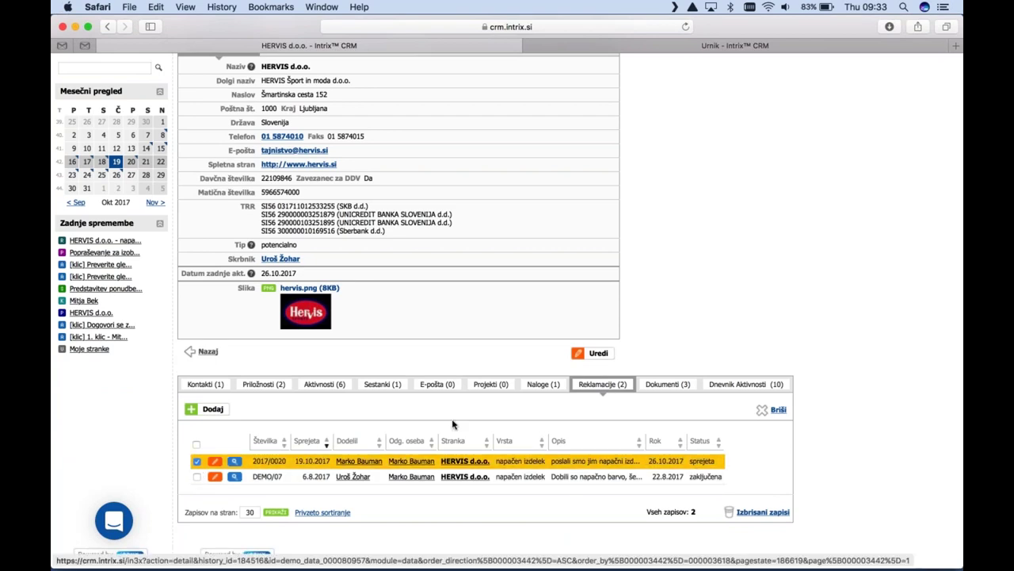
scroll(453, 425, up, 3)
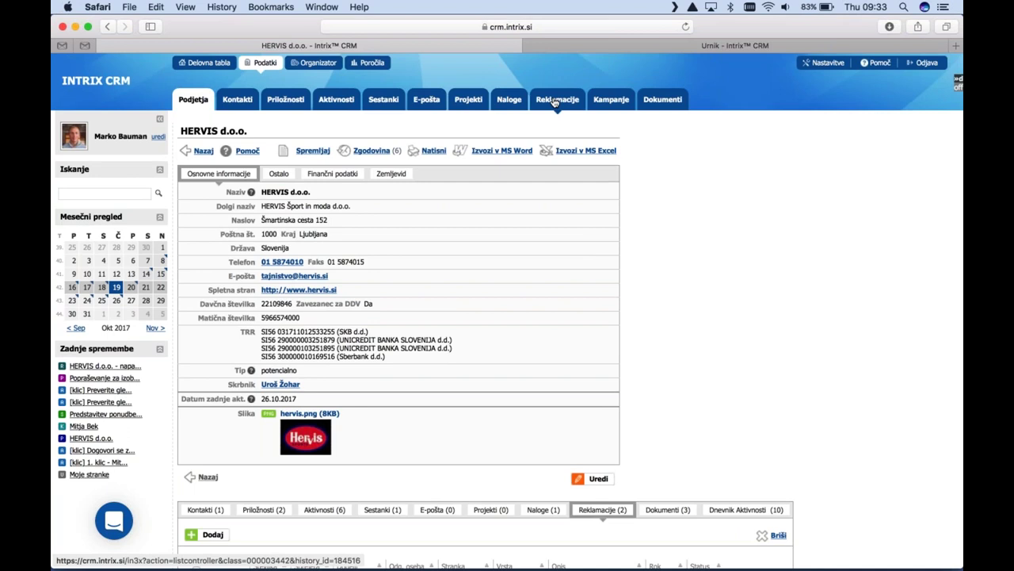
View the campaign list (Kampanje), and select all contacts in the contact list
click(611, 99)
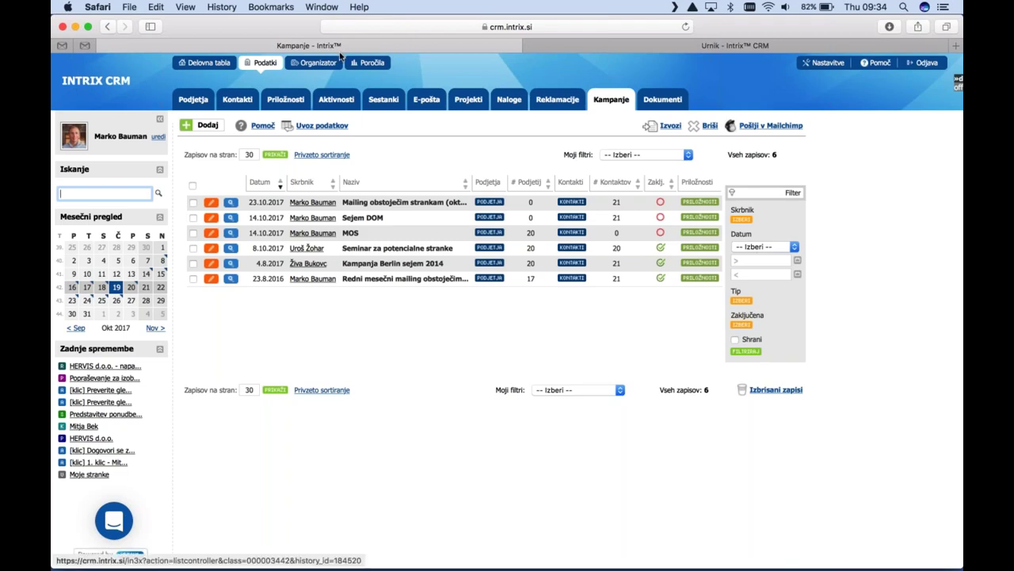
click(237, 102)
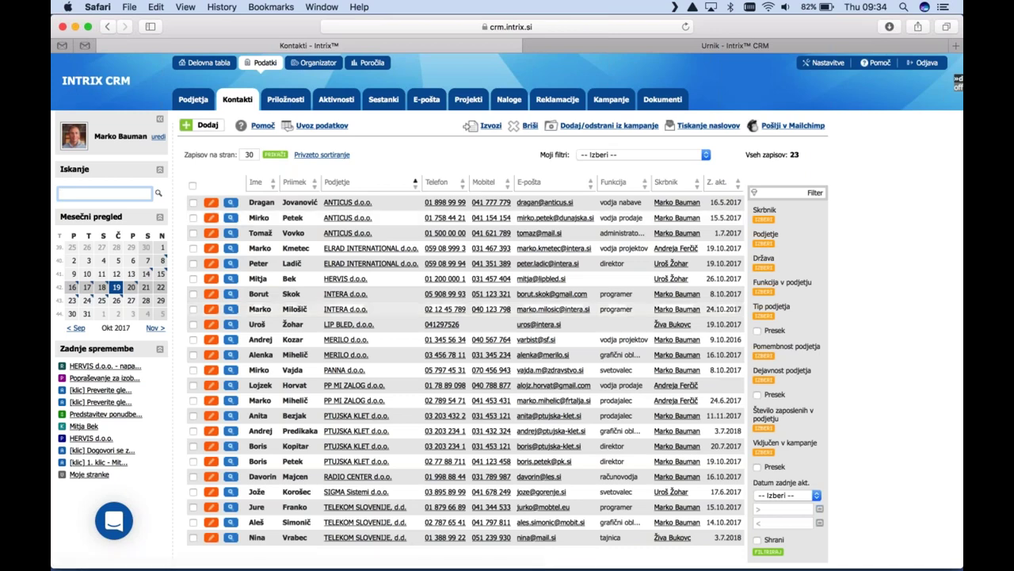
click(191, 186)
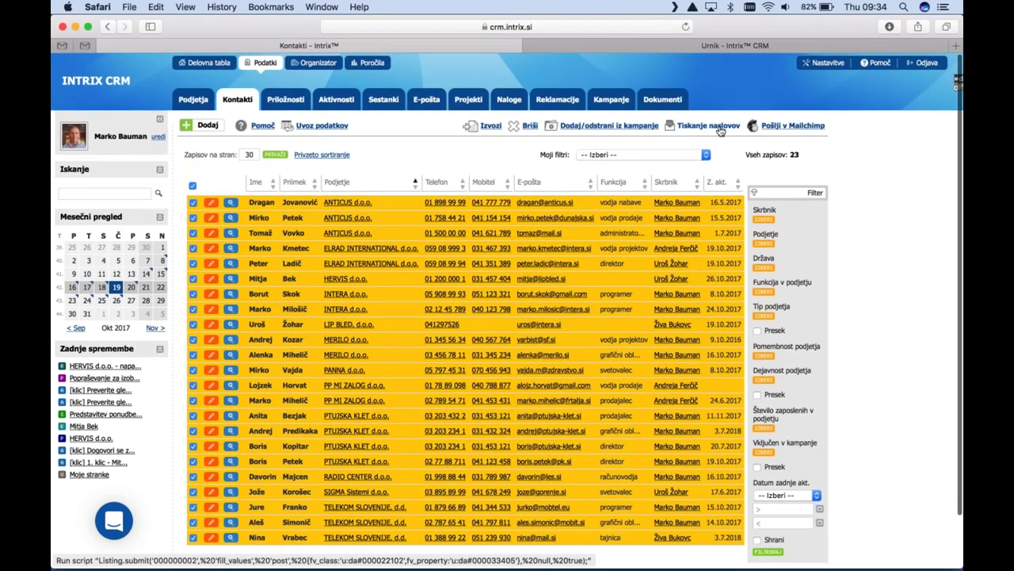
Add the selected contacts (izbrane zapise) to the campaign Sejem DOM [14.10.2017]
click(761, 126)
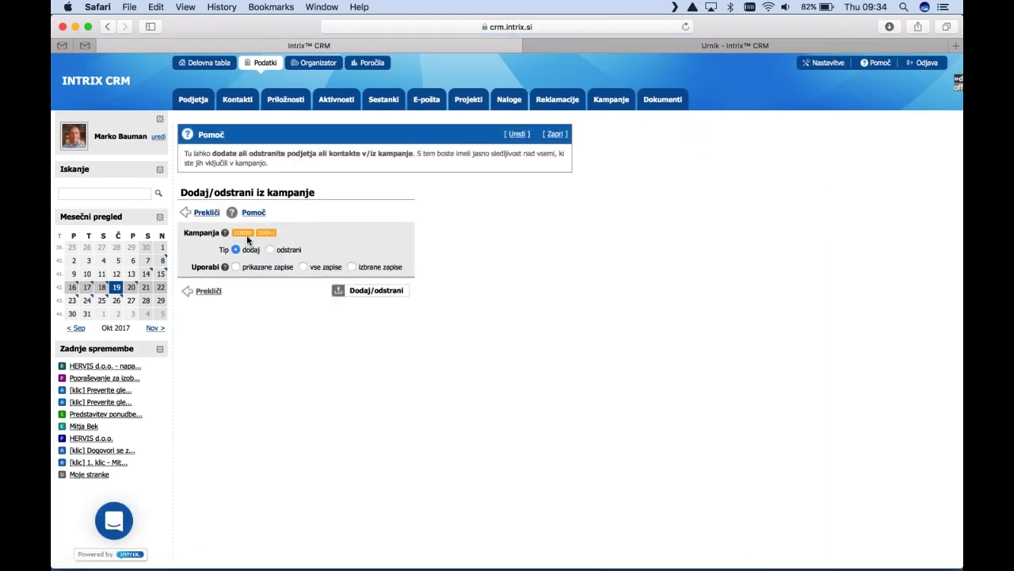
click(245, 234)
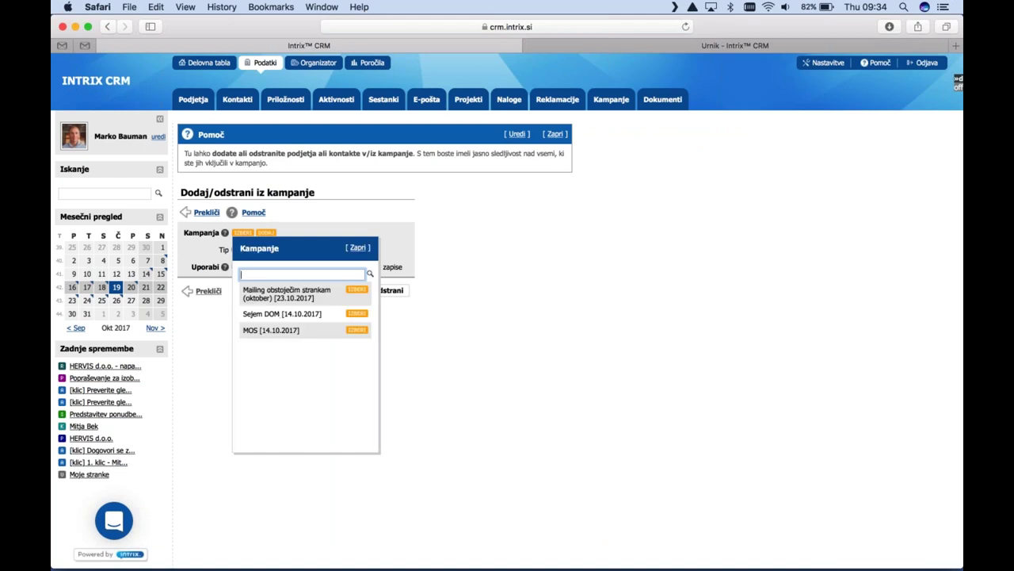
click(293, 314)
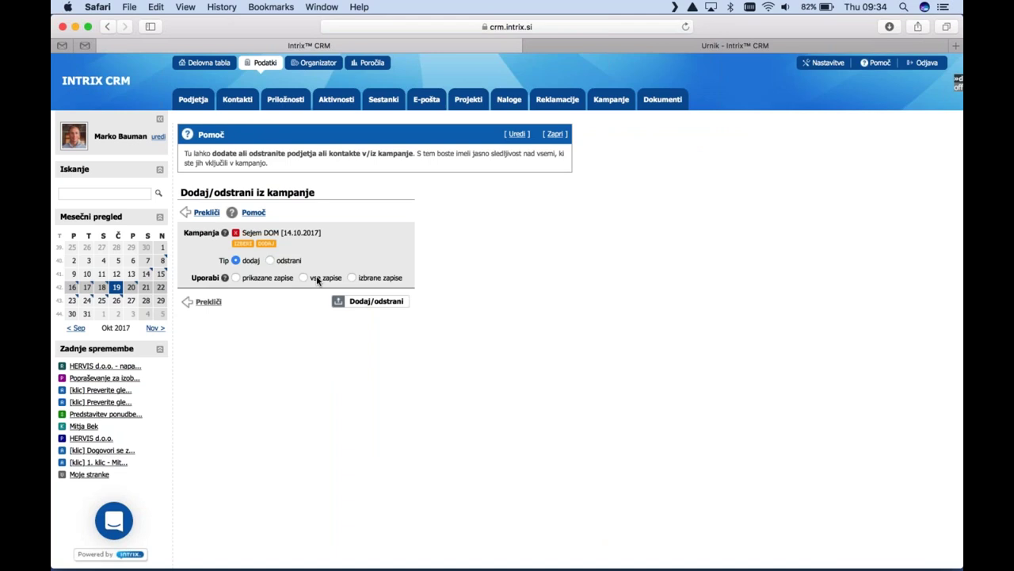
click(351, 278)
click(371, 301)
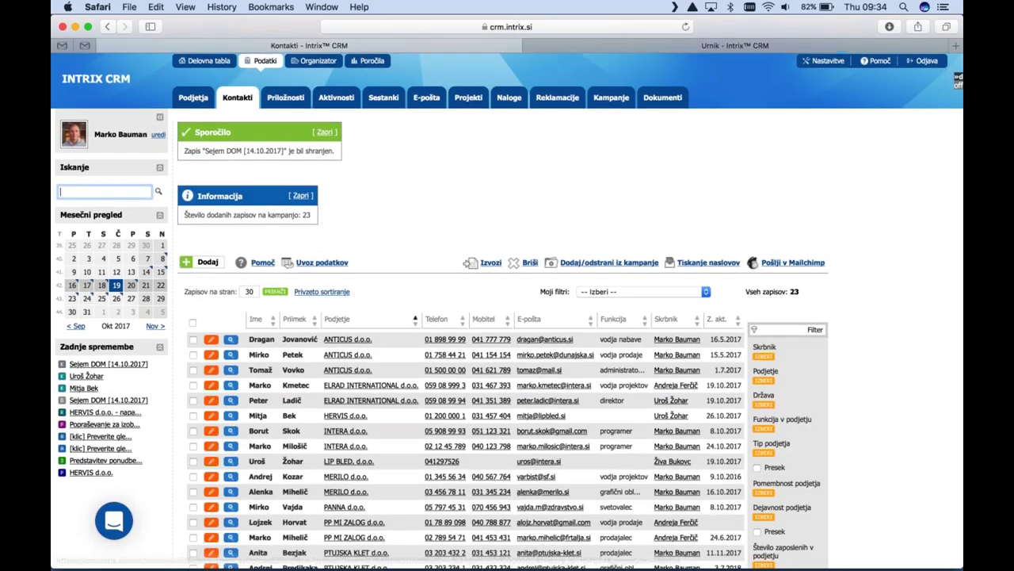
Open the contact record from LIP BLED, d.o.o. and check its campaign membership in the additional information (Ostalo)
scroll(332, 238, down, 3)
scroll(331, 238, up, 3)
scroll(302, 253, down, 5)
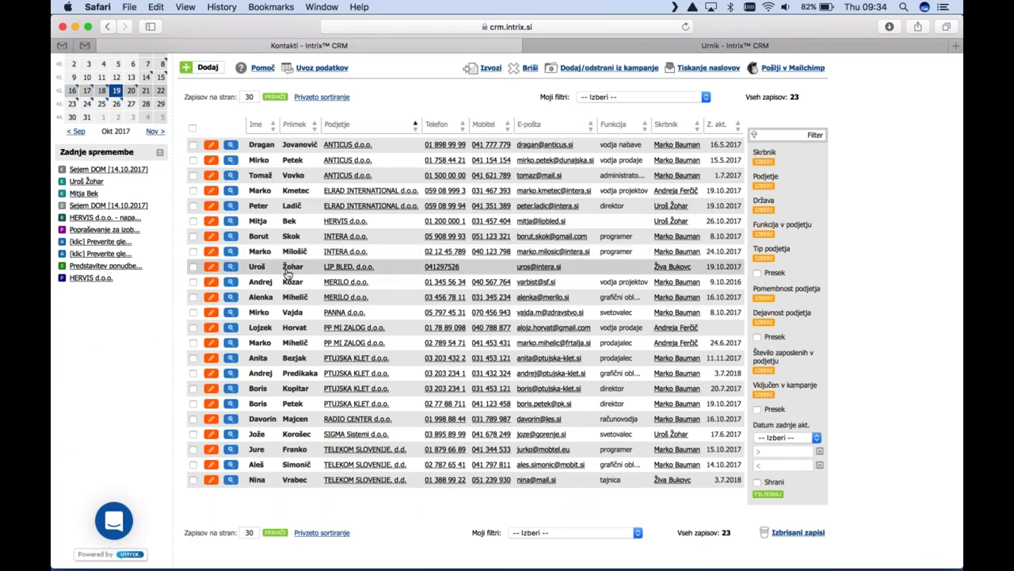
click(290, 267)
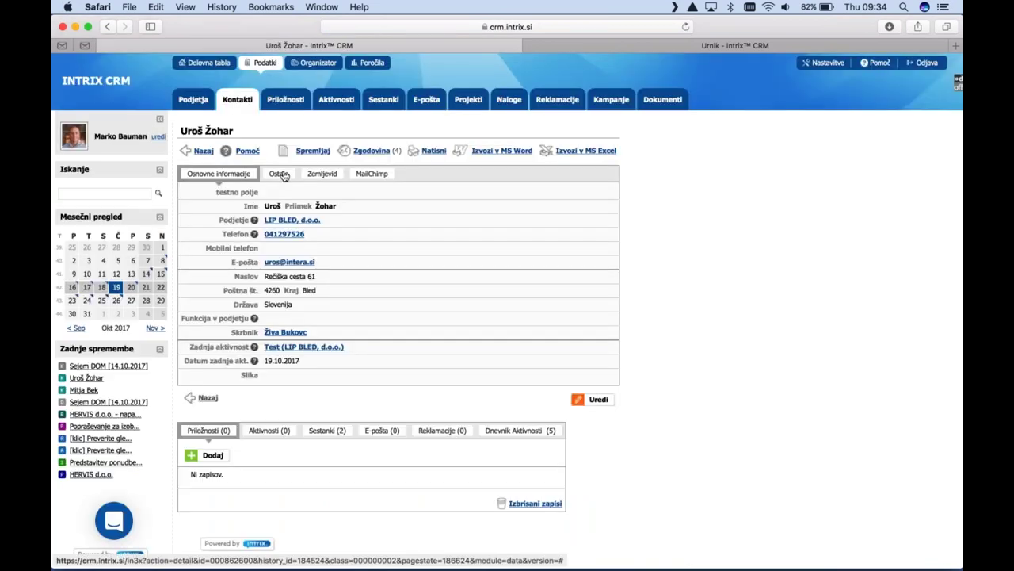
click(285, 182)
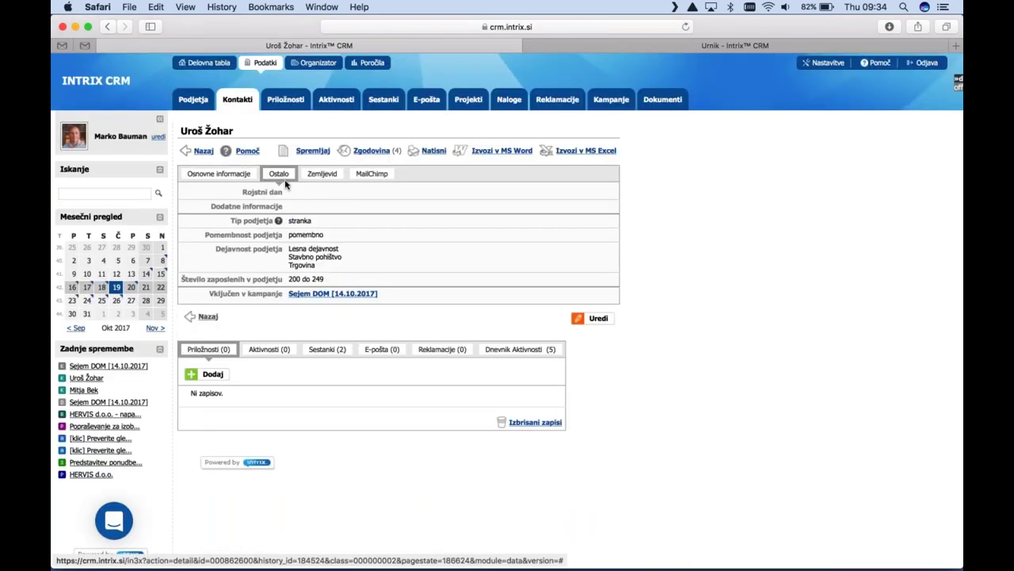
Include the LIP BLED, d.o.o. contact in the MOS [14.10.2017] campaign as well and save the record
click(599, 318)
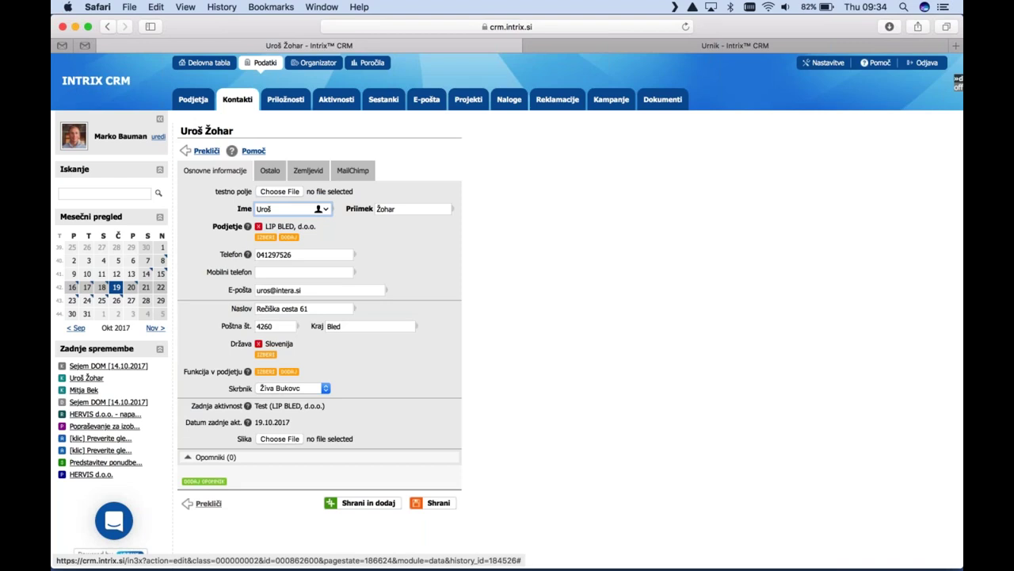
click(269, 170)
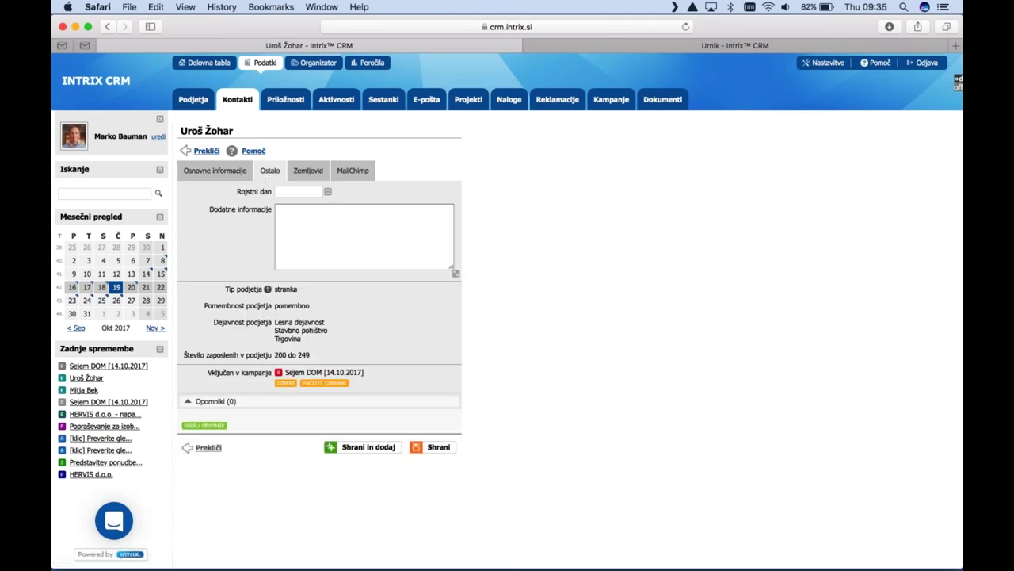
click(287, 383)
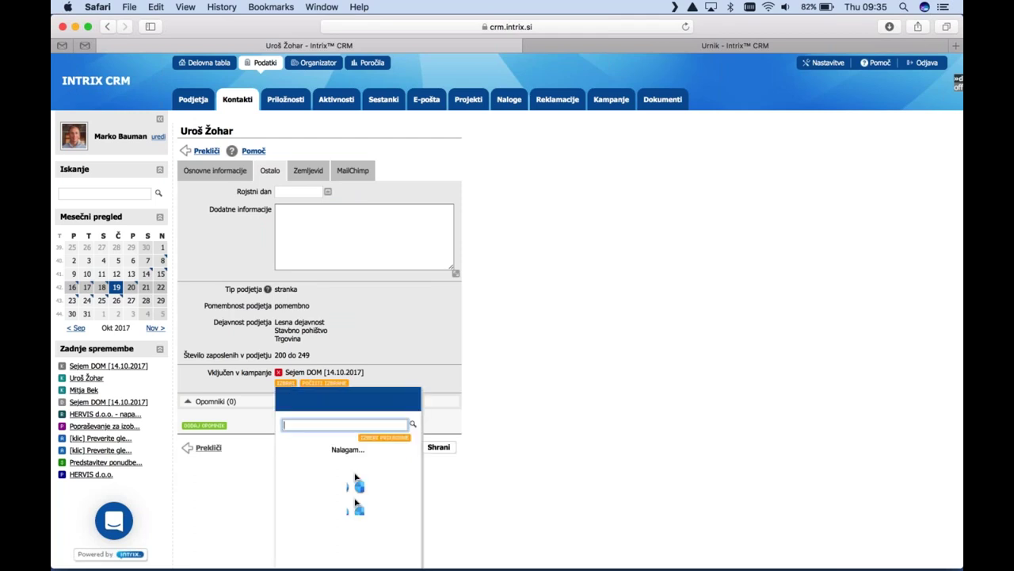
scroll(326, 460, down, 1)
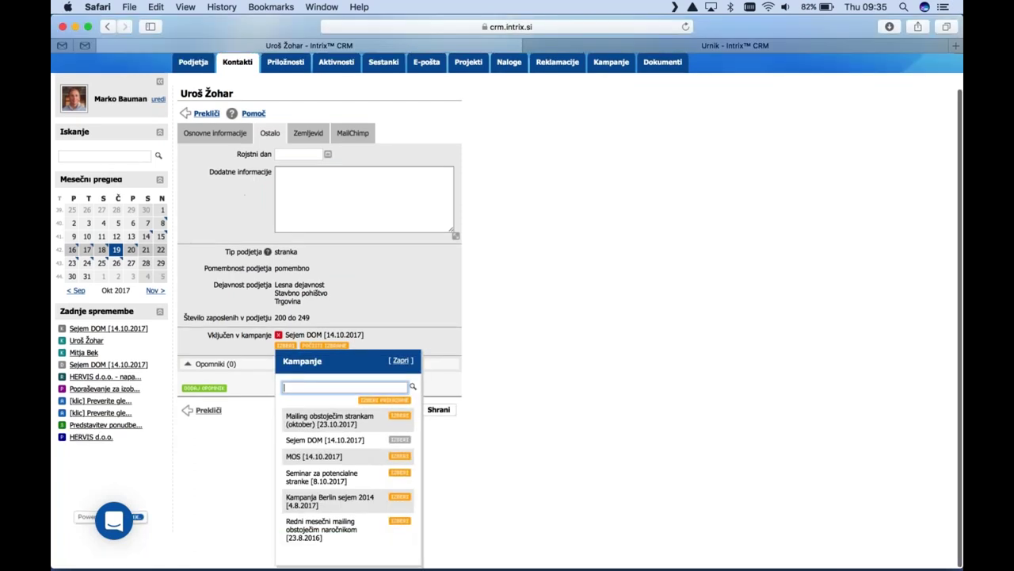
click(325, 458)
click(245, 449)
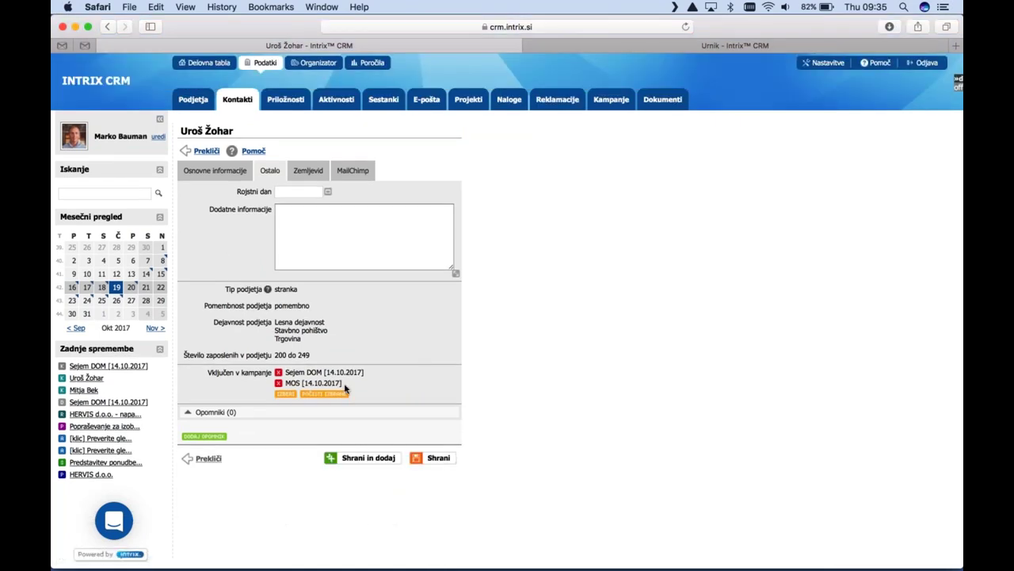
click(416, 455)
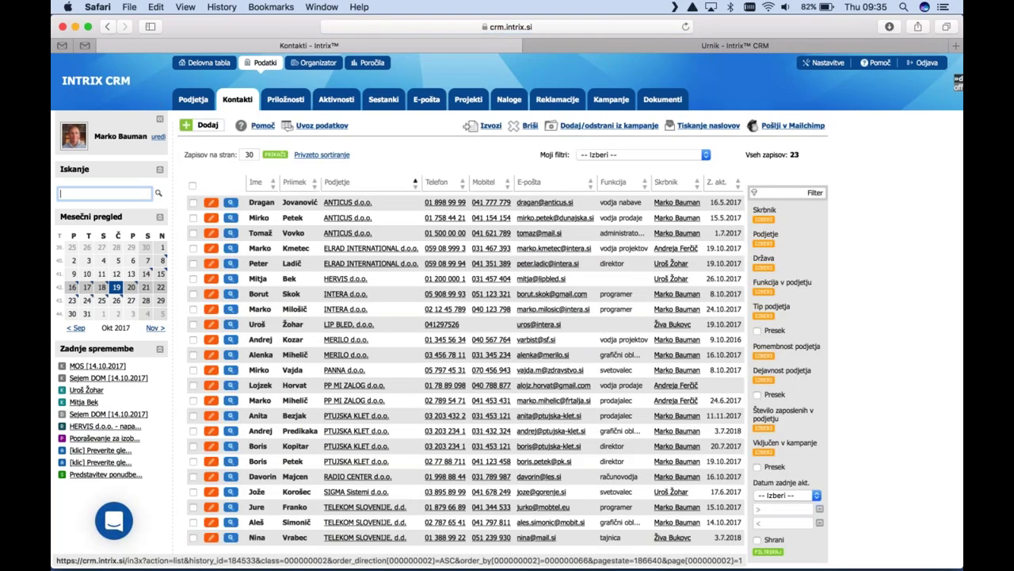
Filter the contact list by membership in the campaign (Vključen v kampanje) MOS [14.10.2017]
click(760, 452)
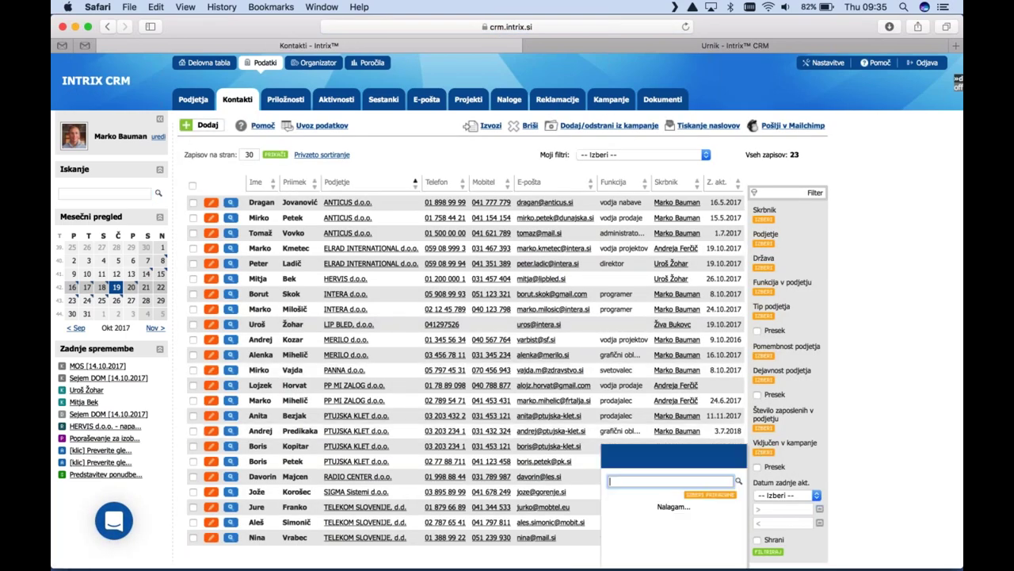
scroll(654, 482, down, 2)
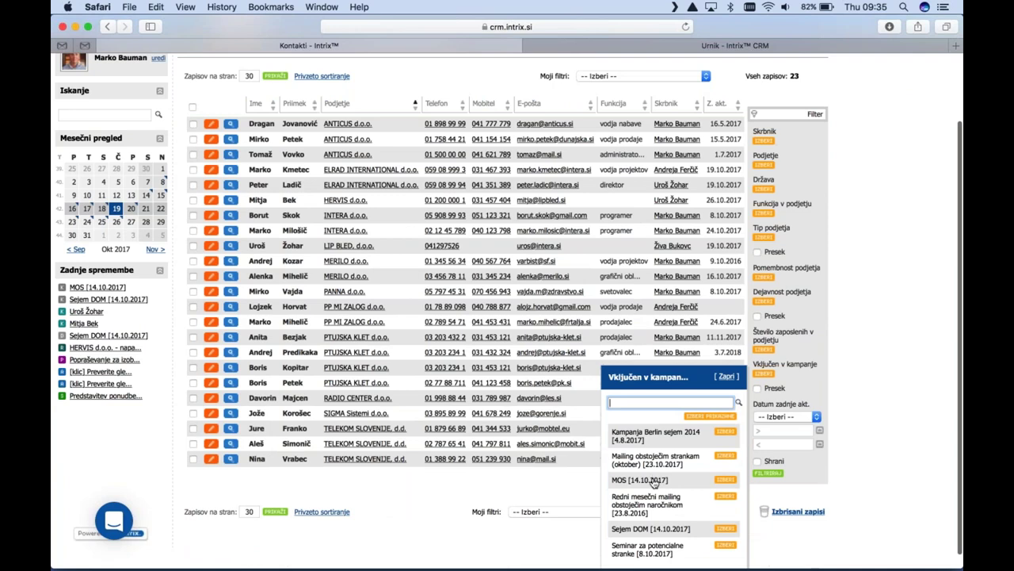
click(654, 481)
click(772, 484)
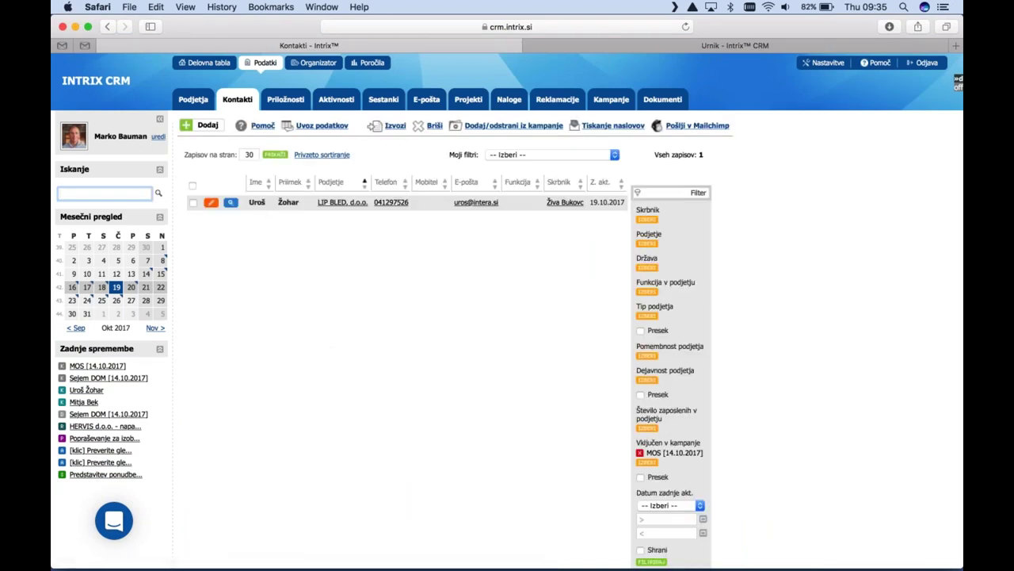
Replace the campaign filter on the contact list with Sejem DOM [14.10.2017] and apply it
click(640, 452)
click(647, 438)
scroll(547, 475, down, 5)
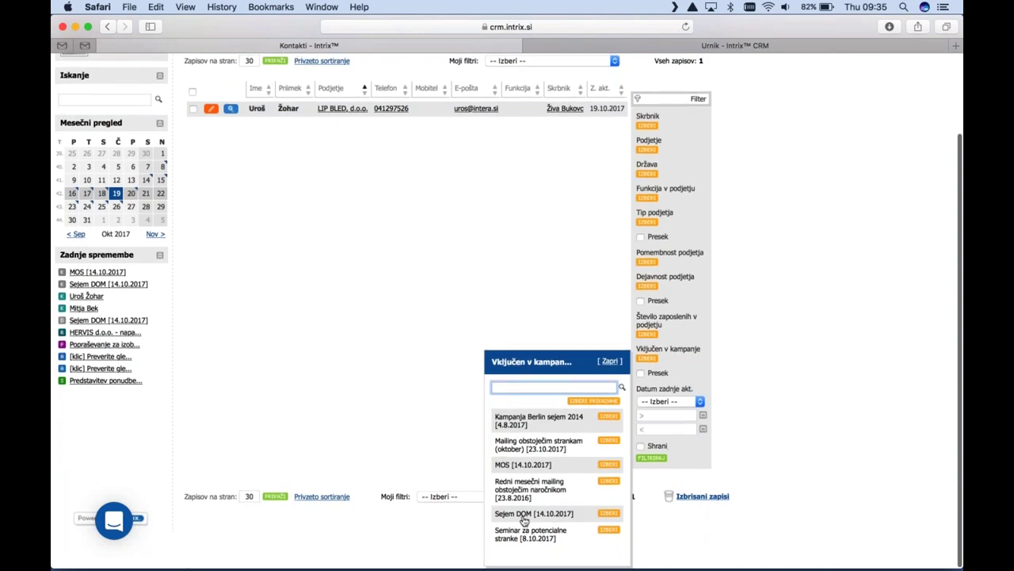
click(524, 515)
click(653, 476)
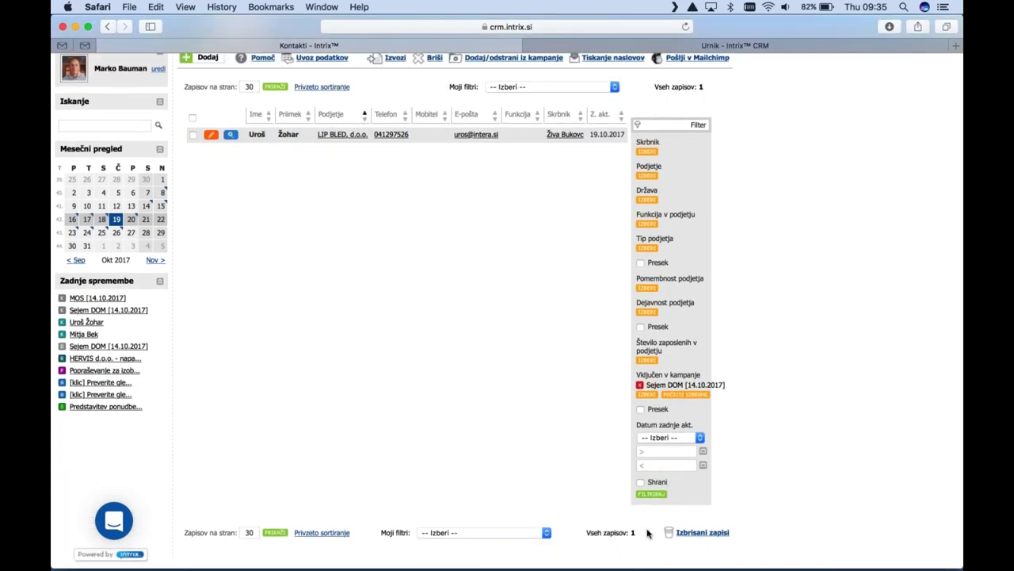
click(652, 495)
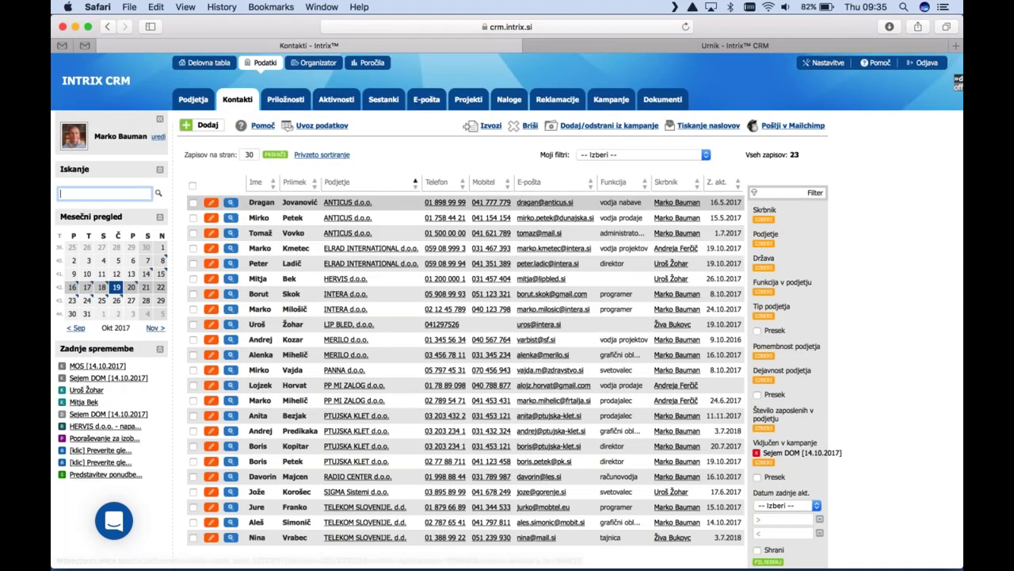
Review the contacts filtered by the Sejem DOM campaign and select all of them
scroll(329, 281, up, 3)
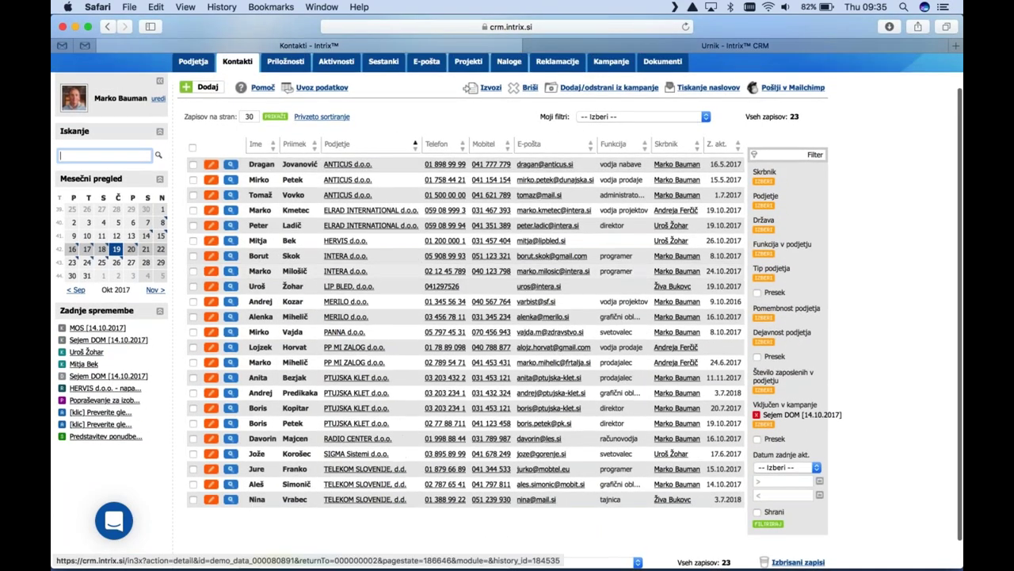
scroll(329, 282, down, 3)
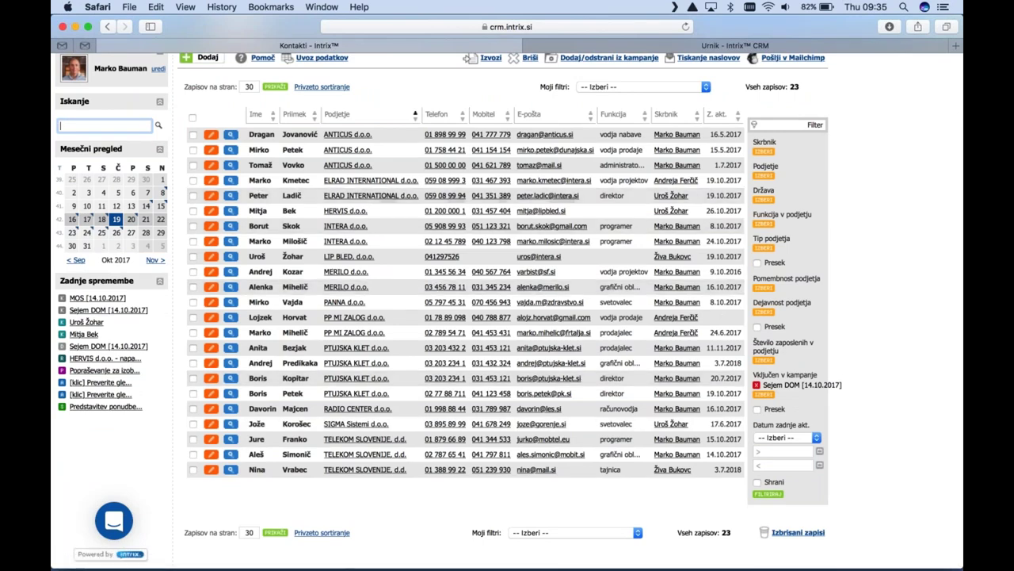
scroll(588, 127, up, 2)
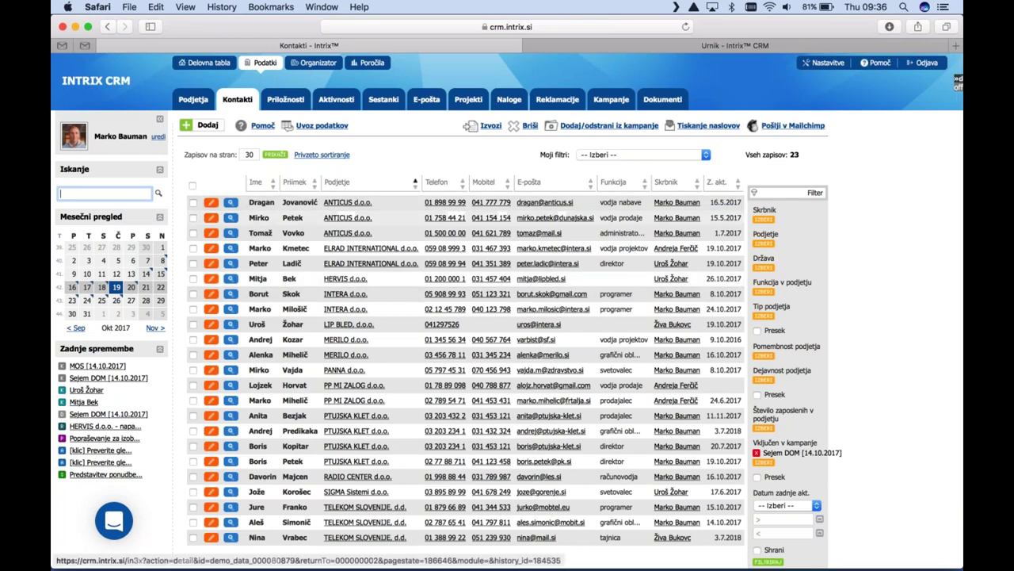
click(193, 185)
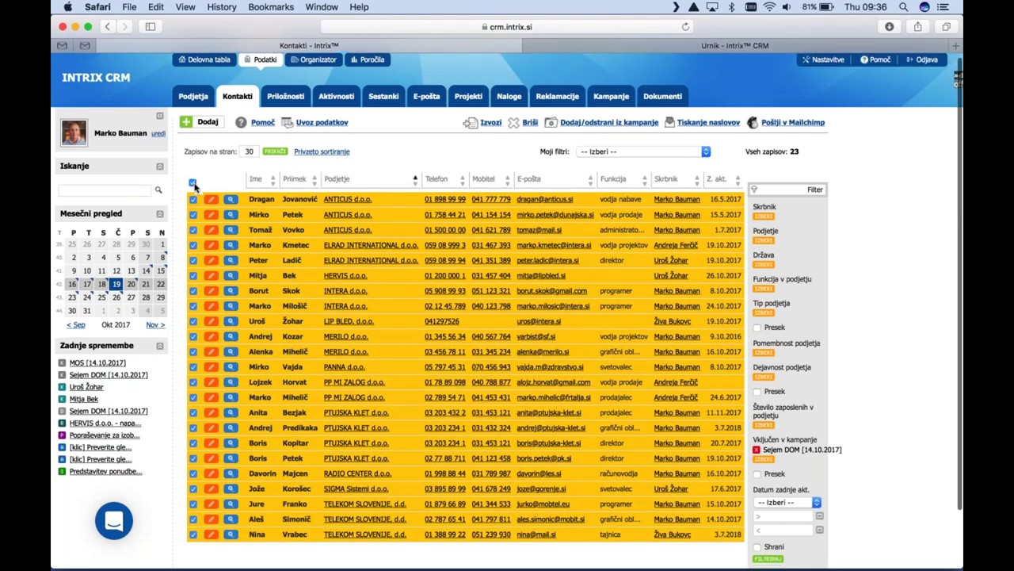
scroll(195, 186, down, 3)
scroll(194, 186, up, 3)
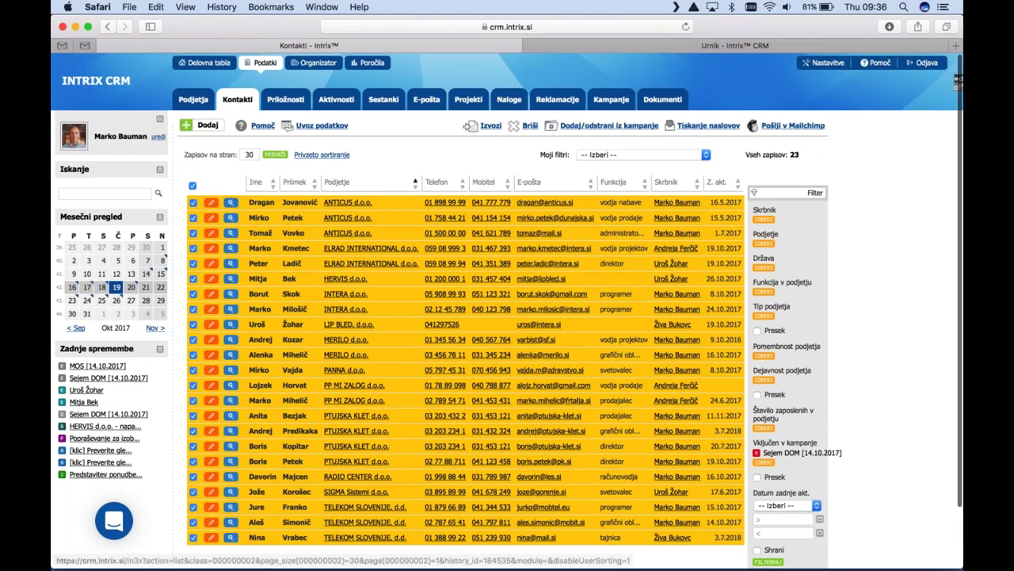
Transfer the contacts to the Mailchimp mailing list Intera zaposleni, using all records (vse zapise)
click(765, 129)
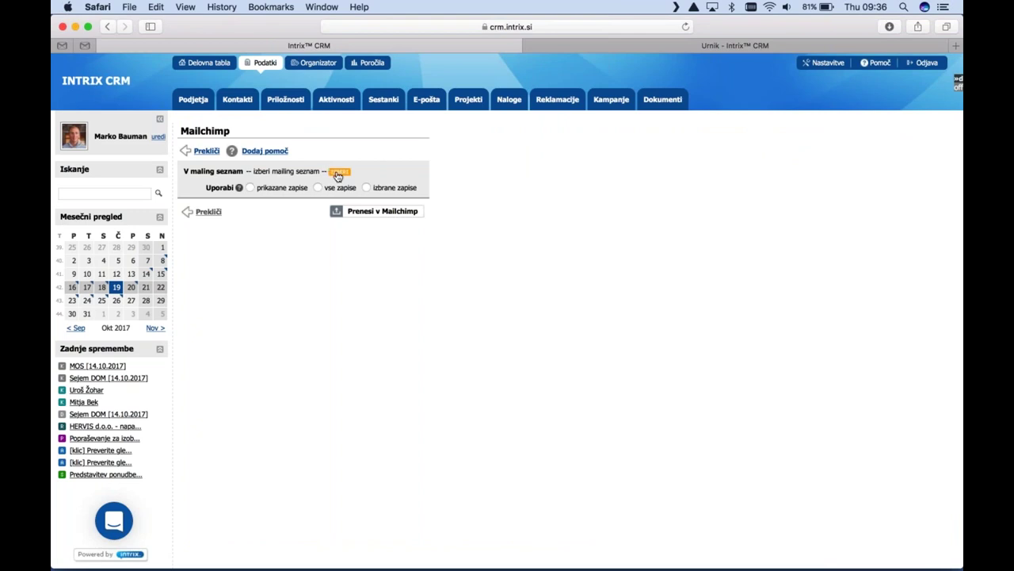
click(337, 174)
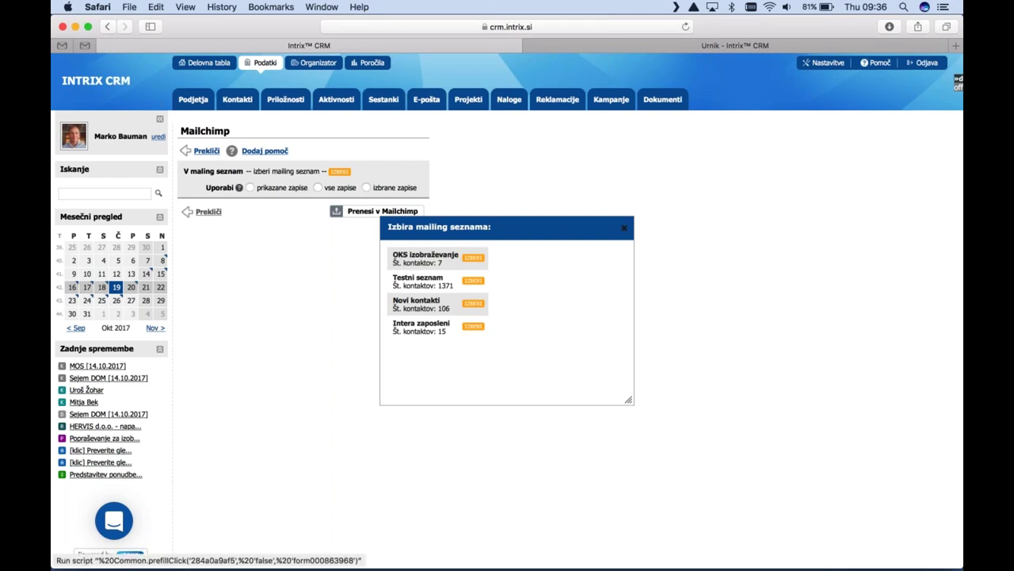
click(473, 326)
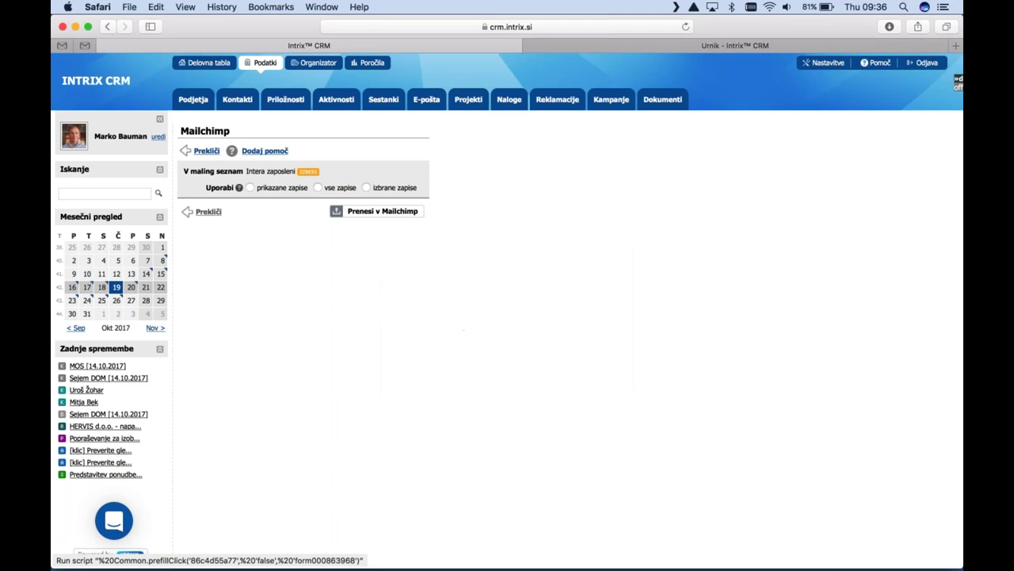
click(309, 172)
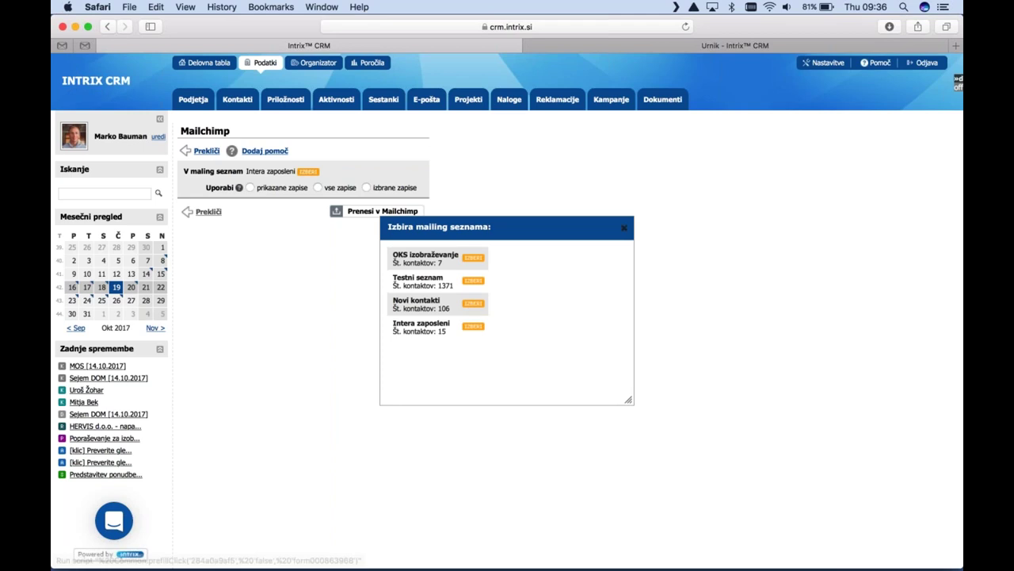
click(471, 325)
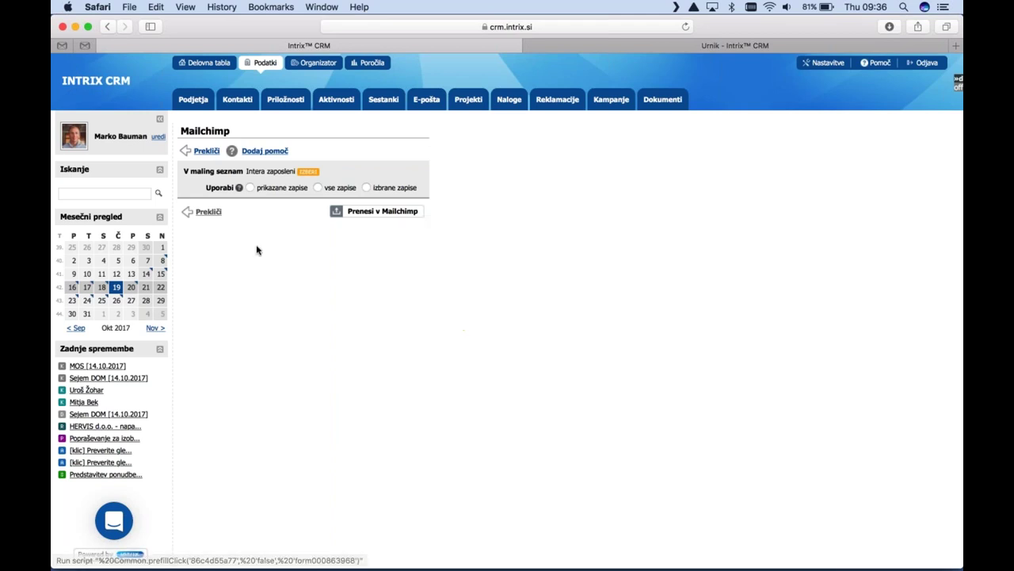
click(392, 189)
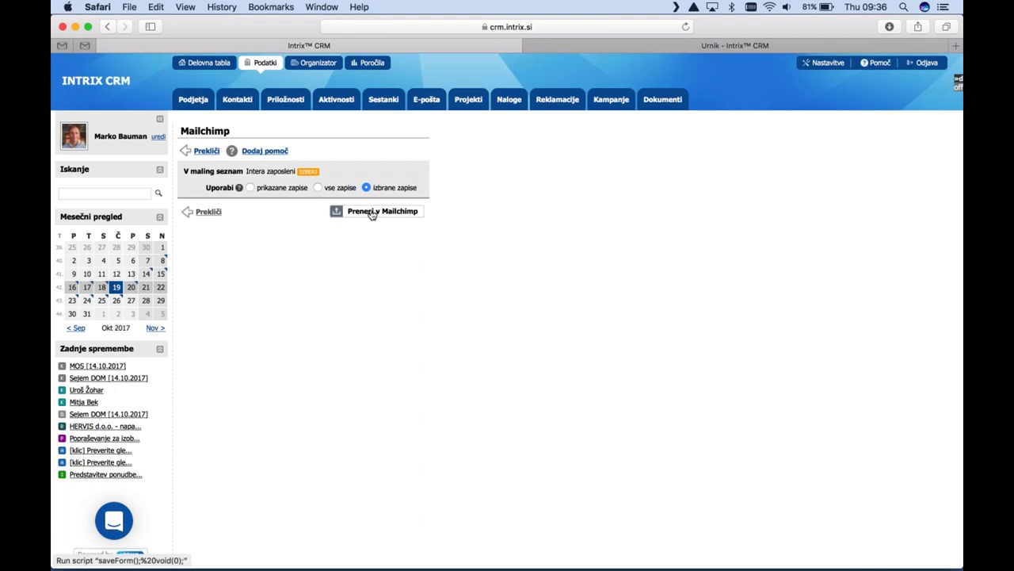
click(319, 188)
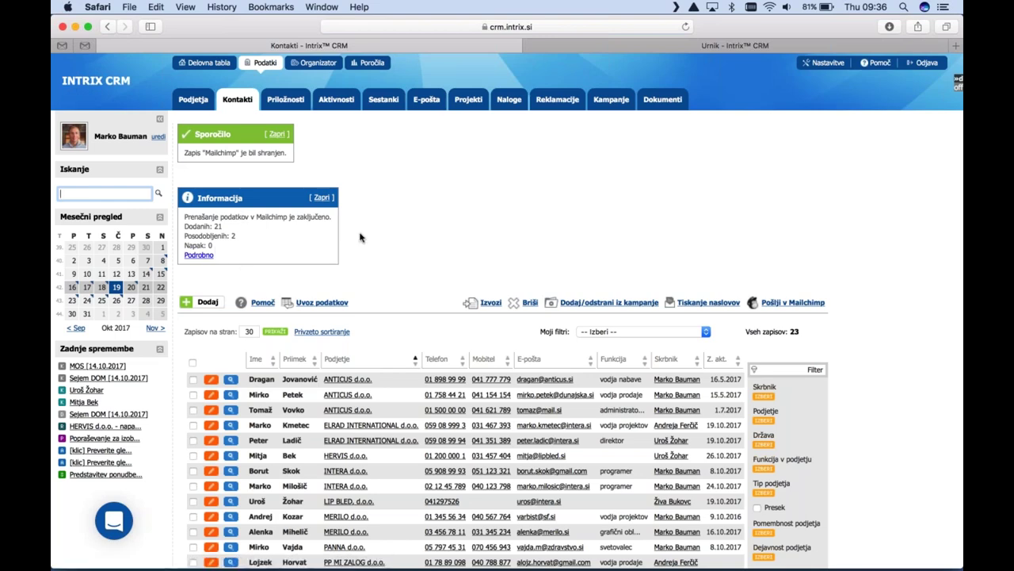
Edit the Sejem DOM [14.10.2017] campaign and link it to the Mailchimp campaign "Testiranje povezave Intrix CRM z aplikacijo Mailchimp" created 30.10.2015 07:31
scroll(360, 237, down, 5)
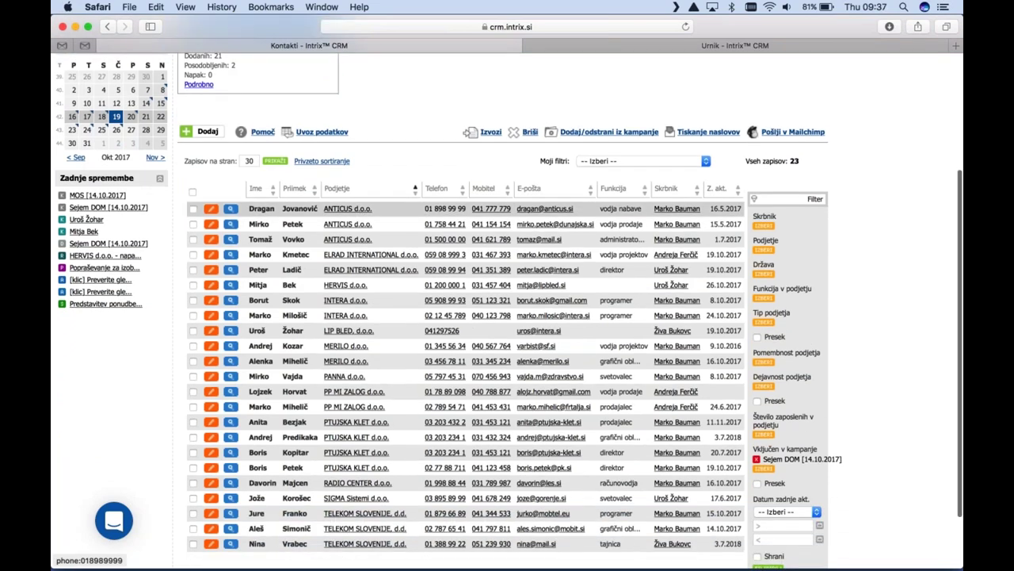
scroll(437, 209, up, 3)
scroll(581, 100, up, 2)
click(611, 94)
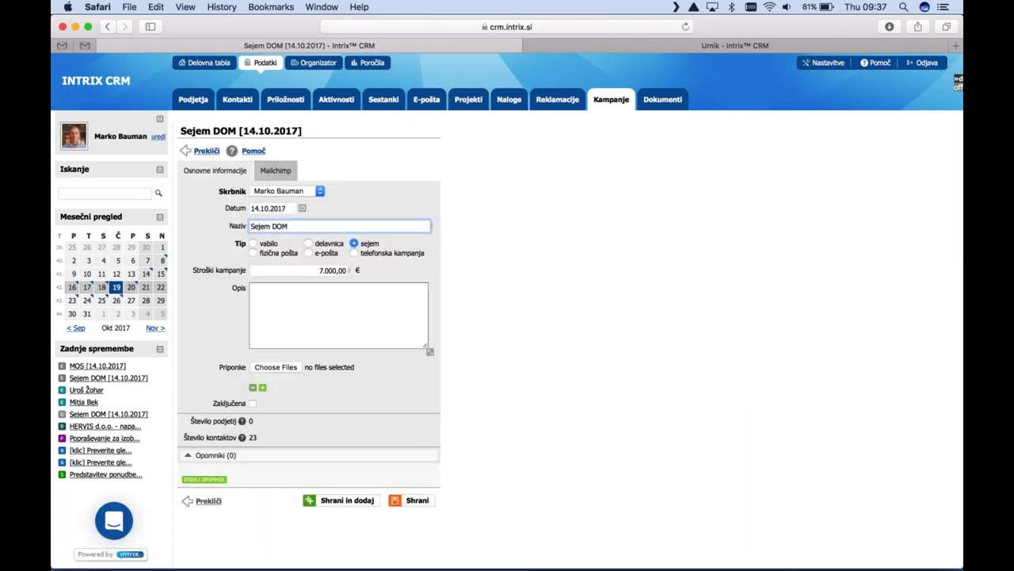
click(278, 176)
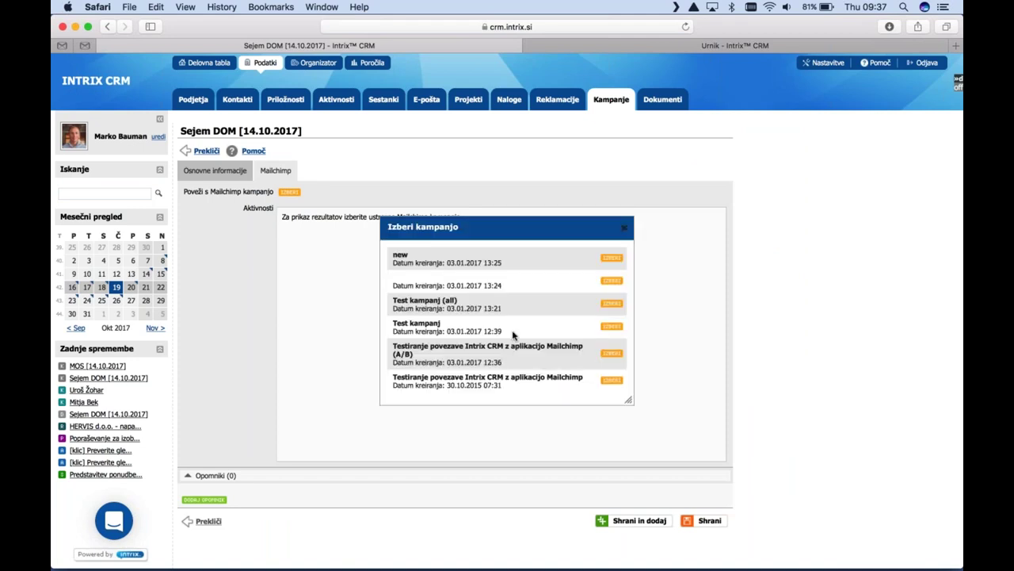
click(611, 381)
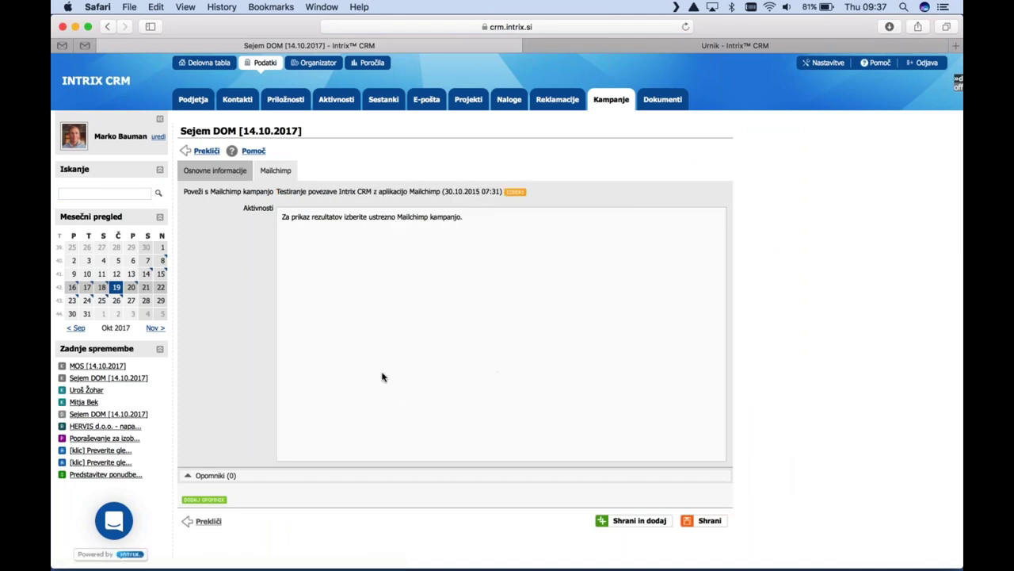
Save the Sejem DOM [14.10.2017] campaign and open its Mailchimp activity results
click(708, 521)
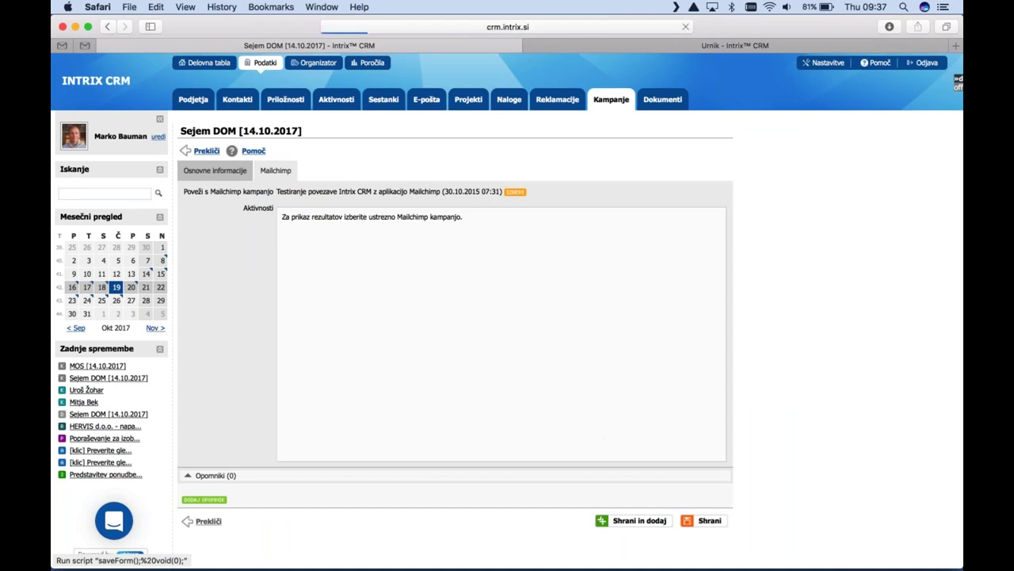
click(274, 313)
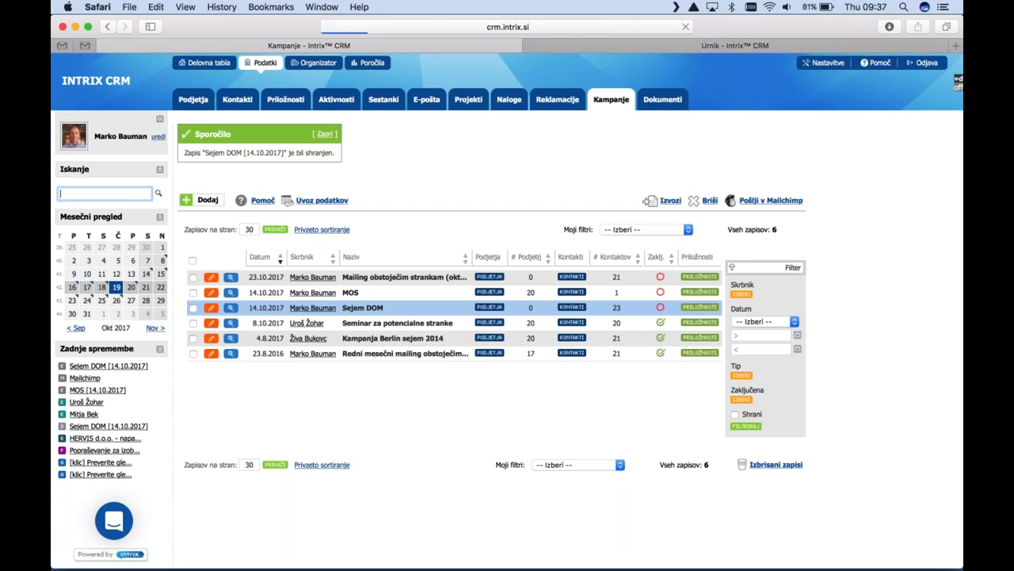
click(284, 173)
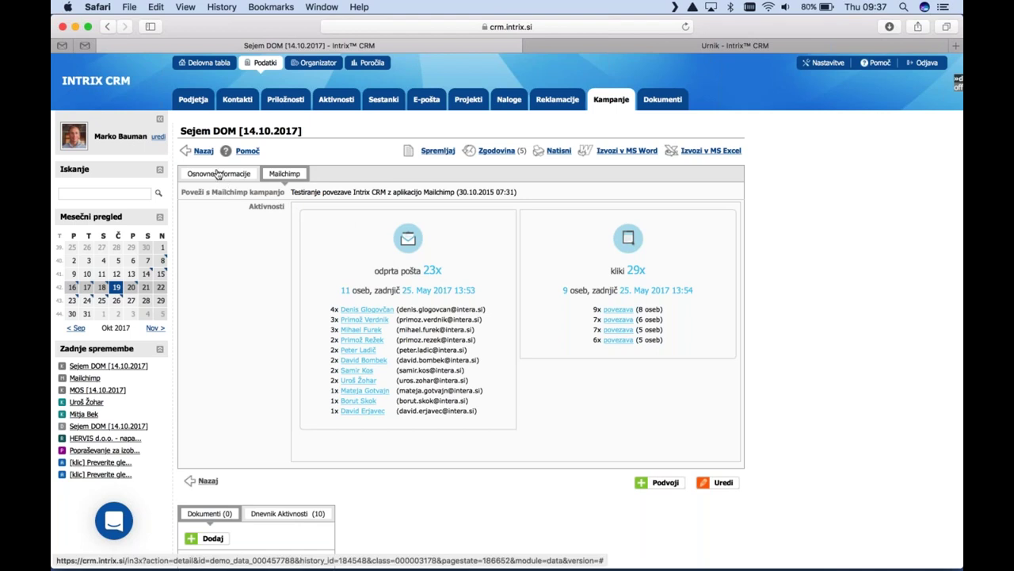
Open a contact from the campaign's list of mail openers in a new browser tab and examine their MailChimp activity history
super+click(366, 352)
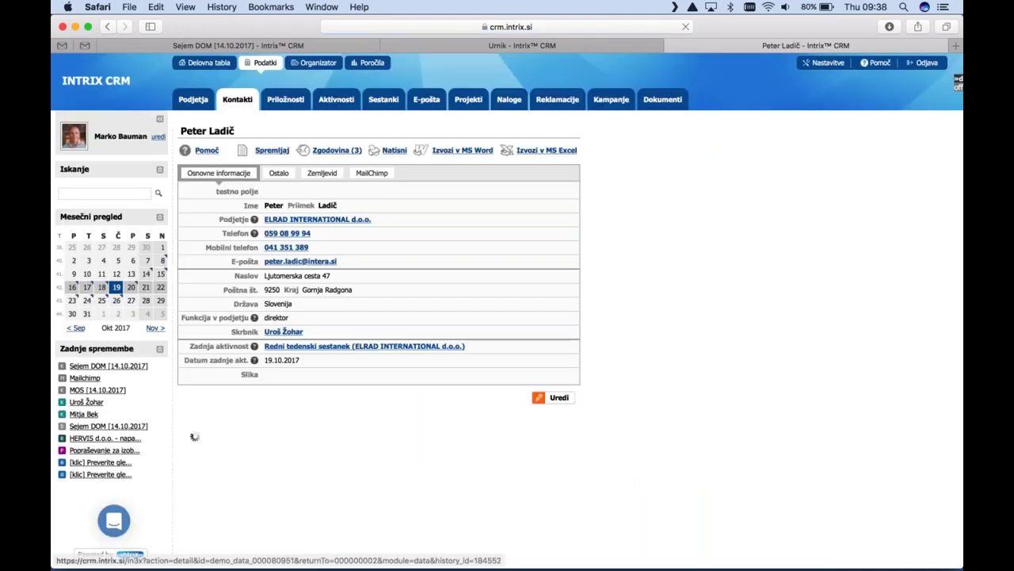
click(279, 173)
click(319, 174)
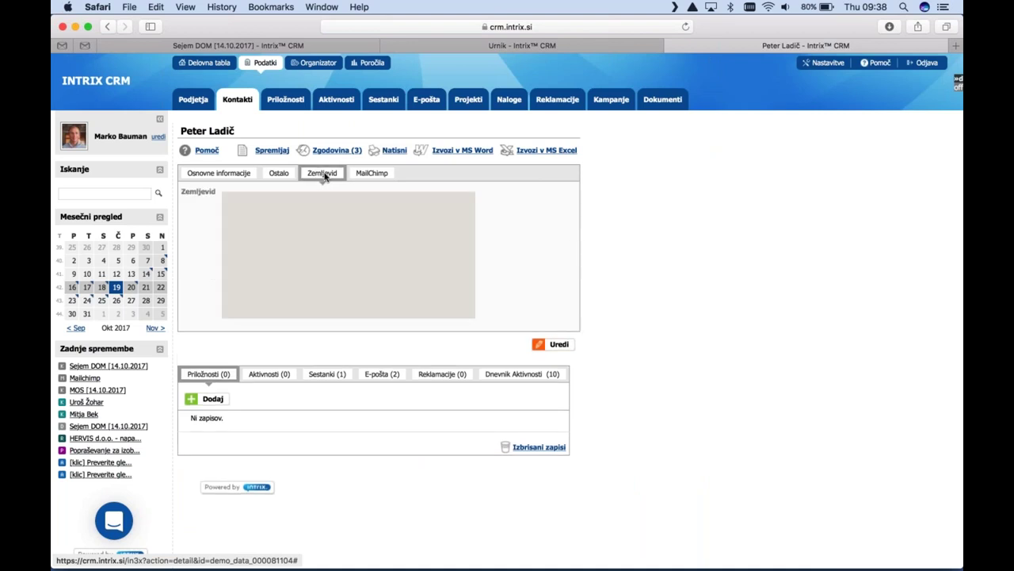
click(372, 172)
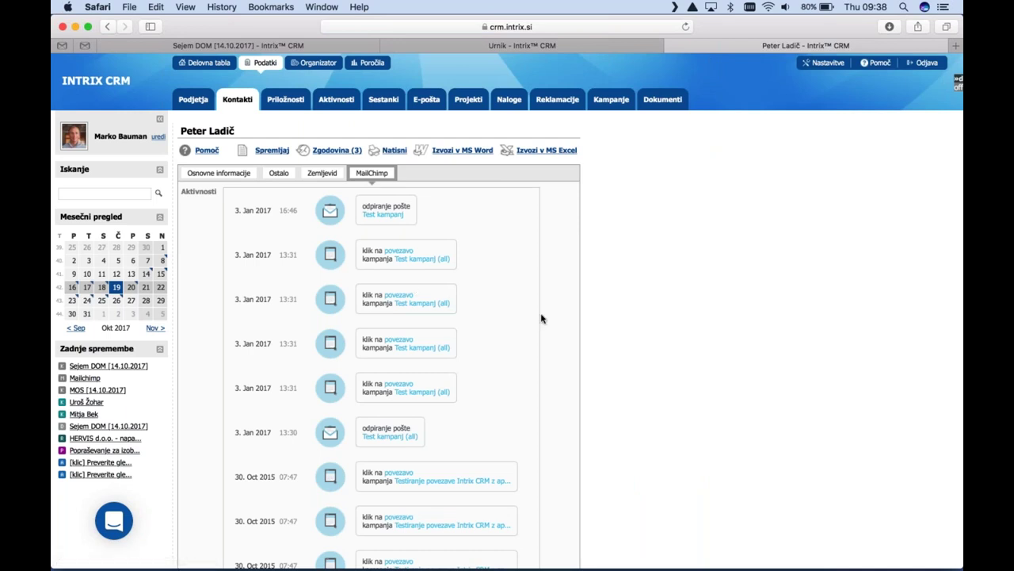
scroll(504, 406, down, 5)
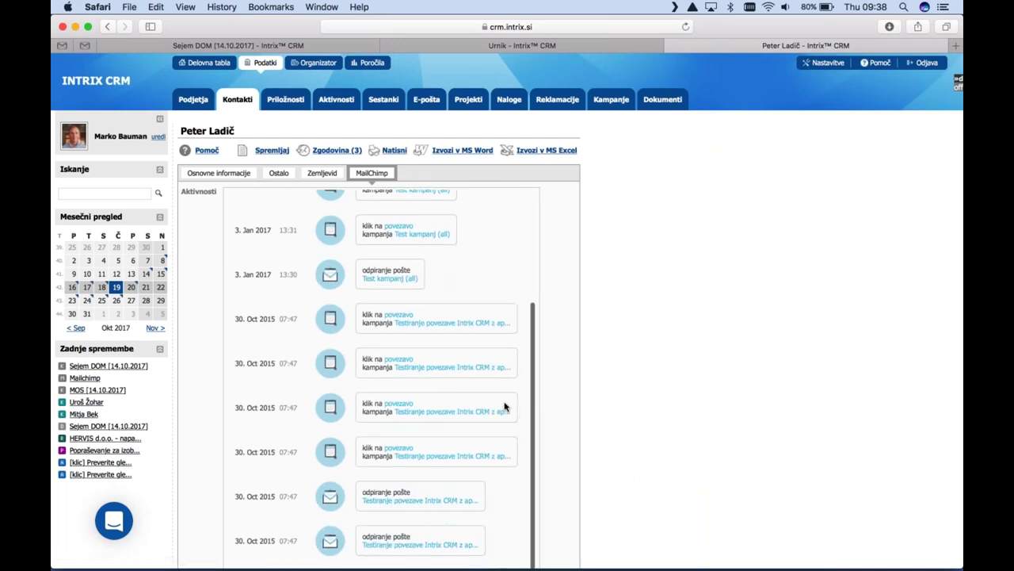
scroll(505, 407, up, 5)
scroll(599, 409, down, 5)
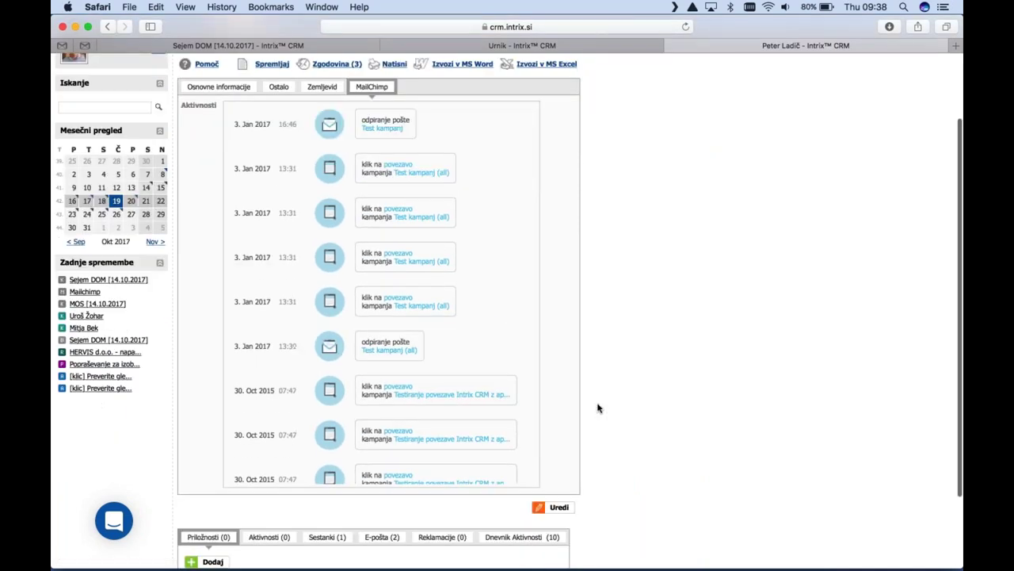
scroll(599, 408, up, 5)
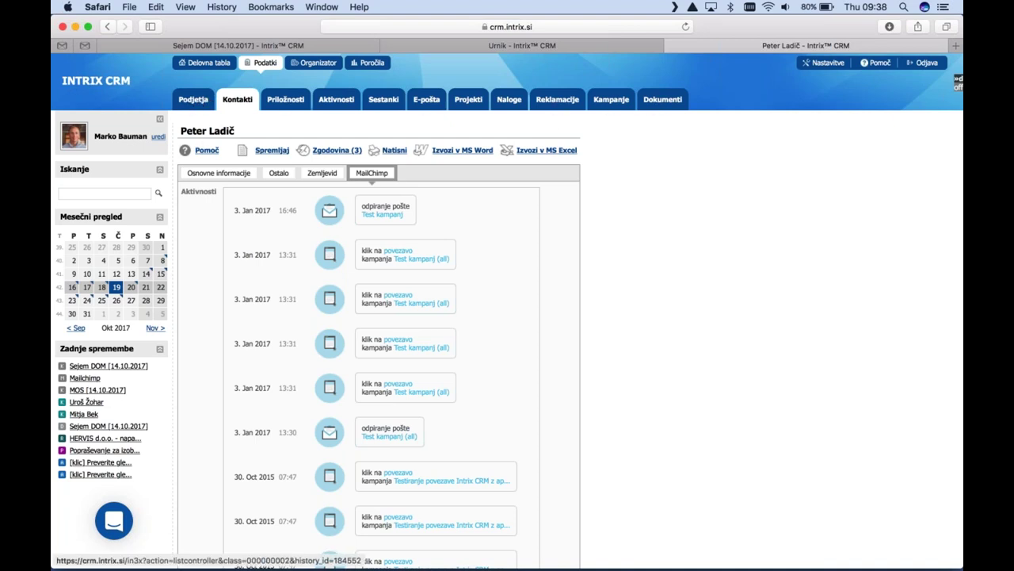
Open the activity report Aktivnosti po uporabnikih and examine its chart and table
click(369, 64)
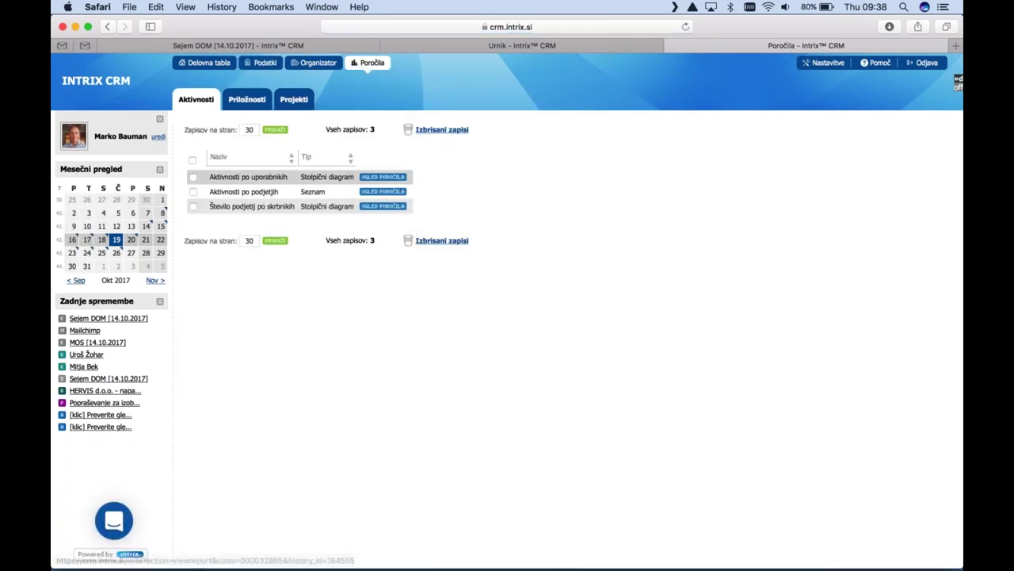
click(378, 180)
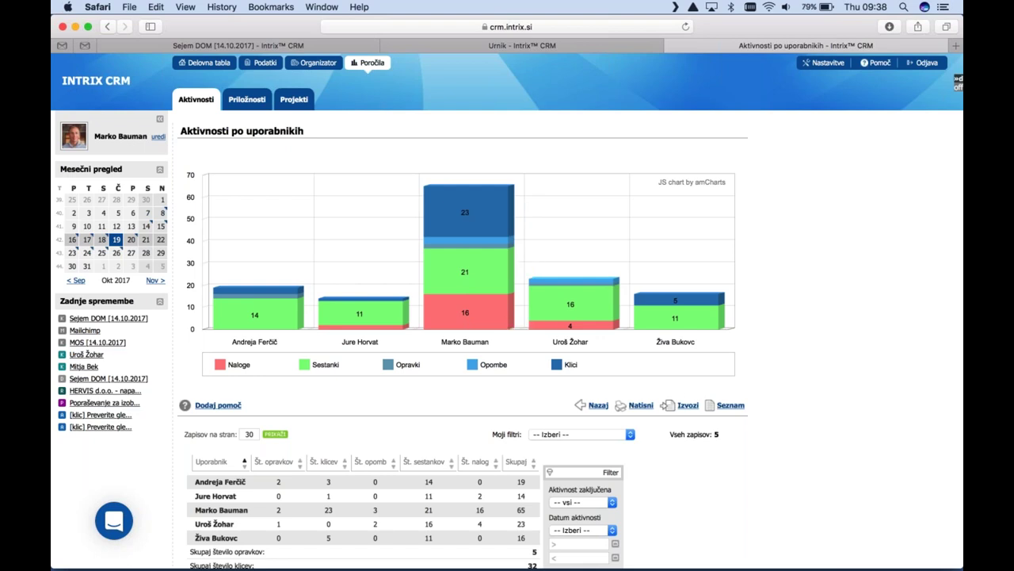
scroll(714, 389, down, 2)
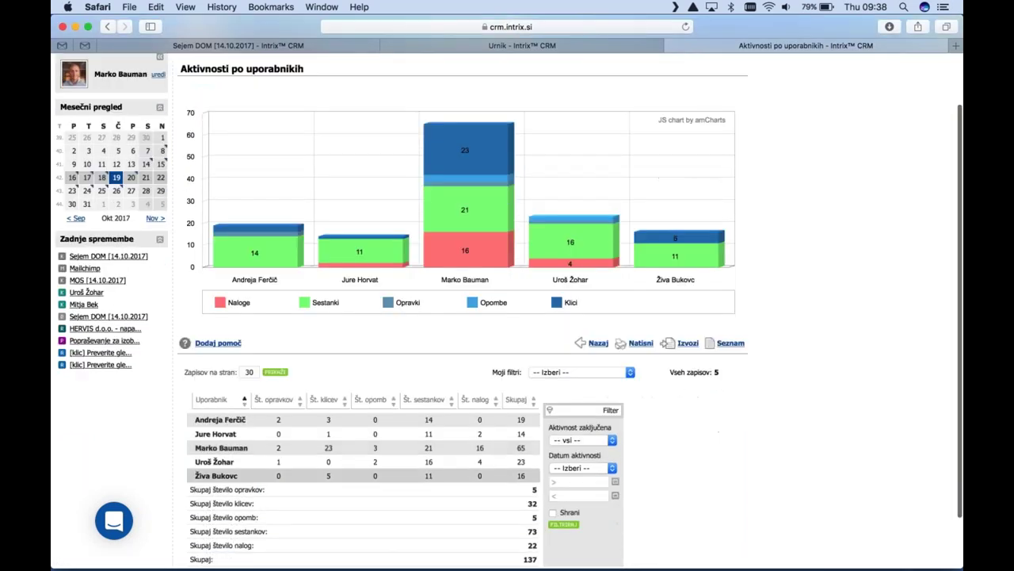
scroll(291, 329, up, 2)
View the sales funnel report Prodajni lijak and return to the list of opportunity reports
click(241, 101)
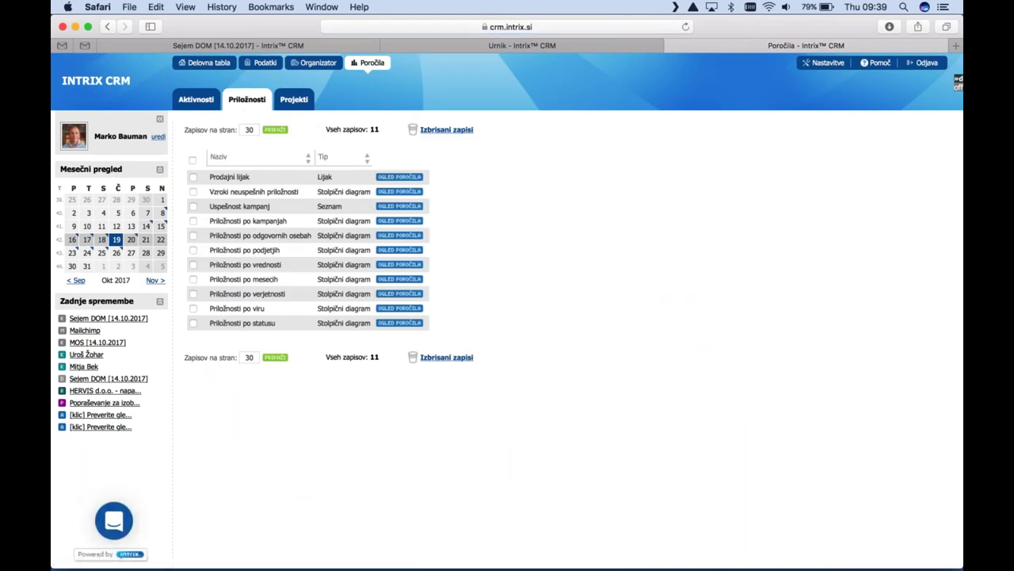
click(396, 177)
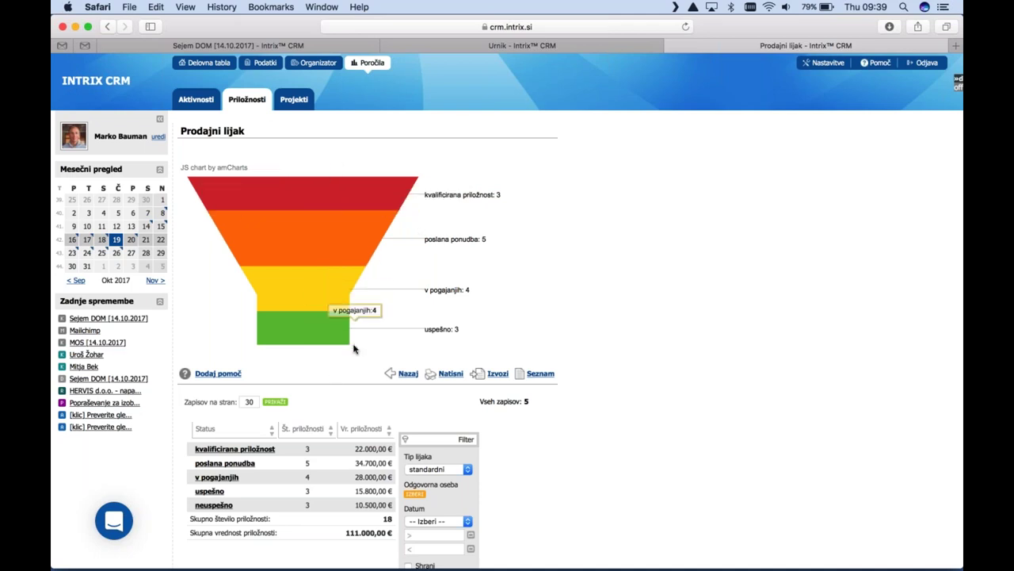
click(238, 190)
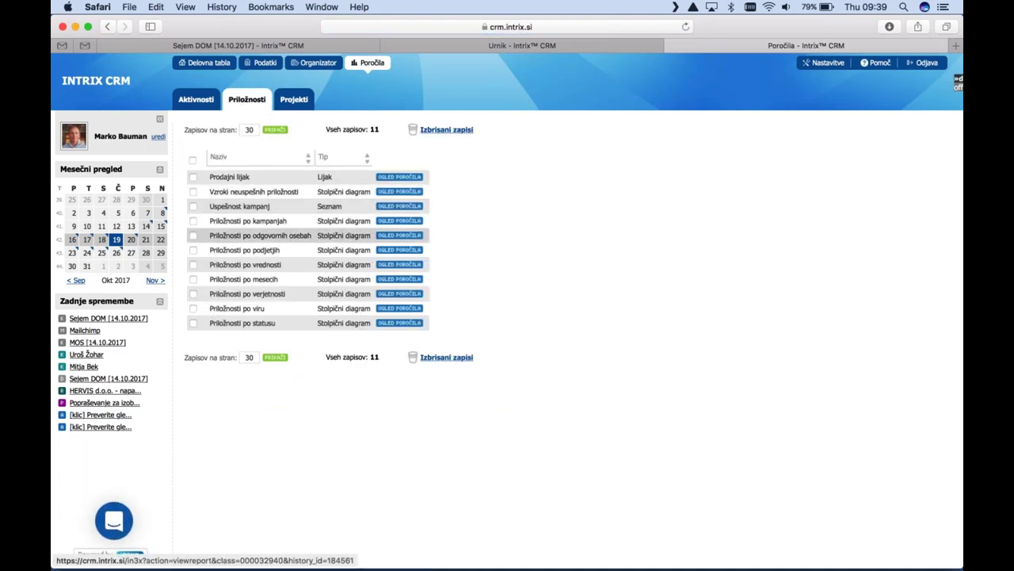
View the opportunity reports by value (Priložnosti po vrednosti) and by source (Priložnosti po viru)
click(399, 265)
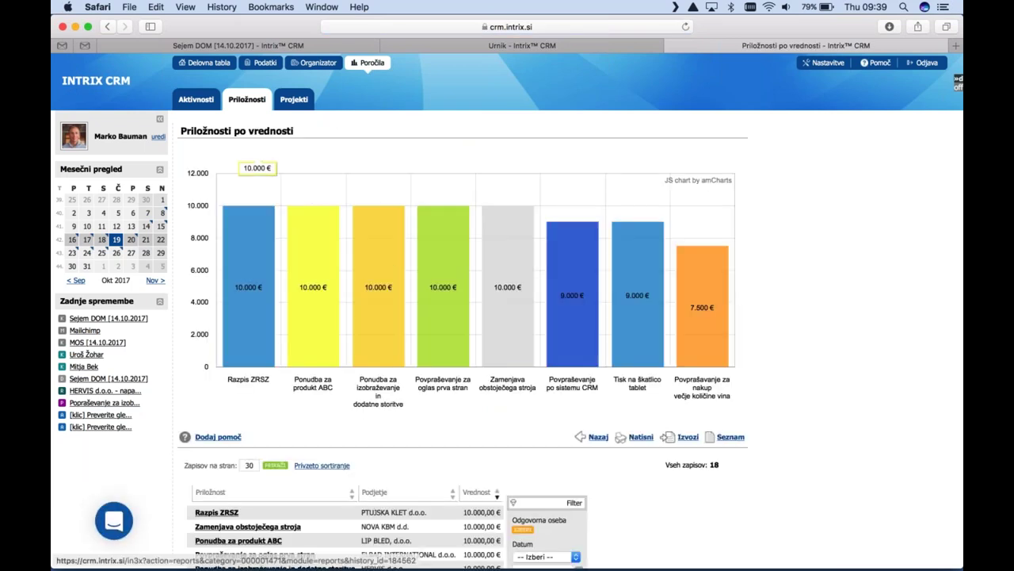
click(249, 262)
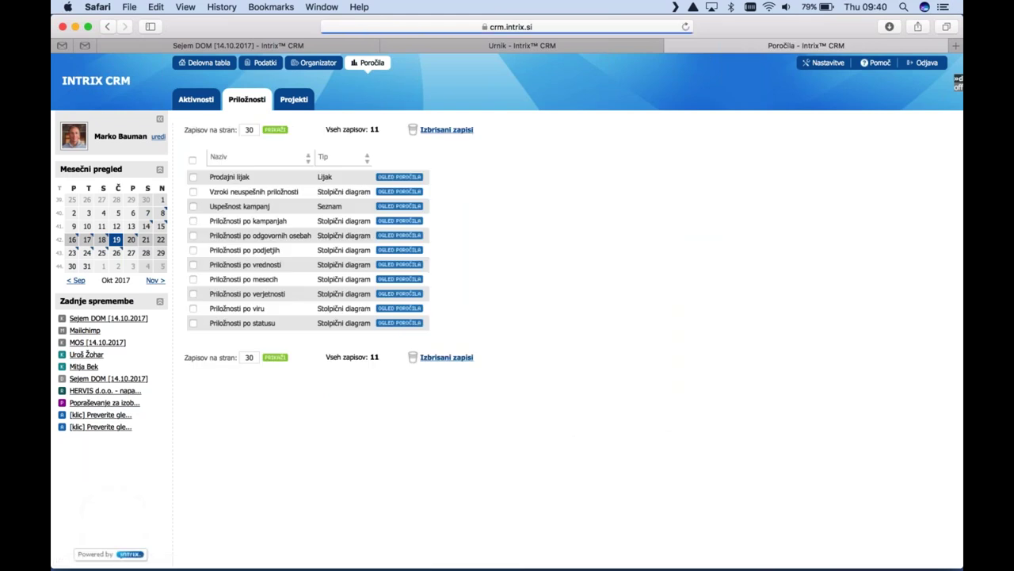
click(388, 309)
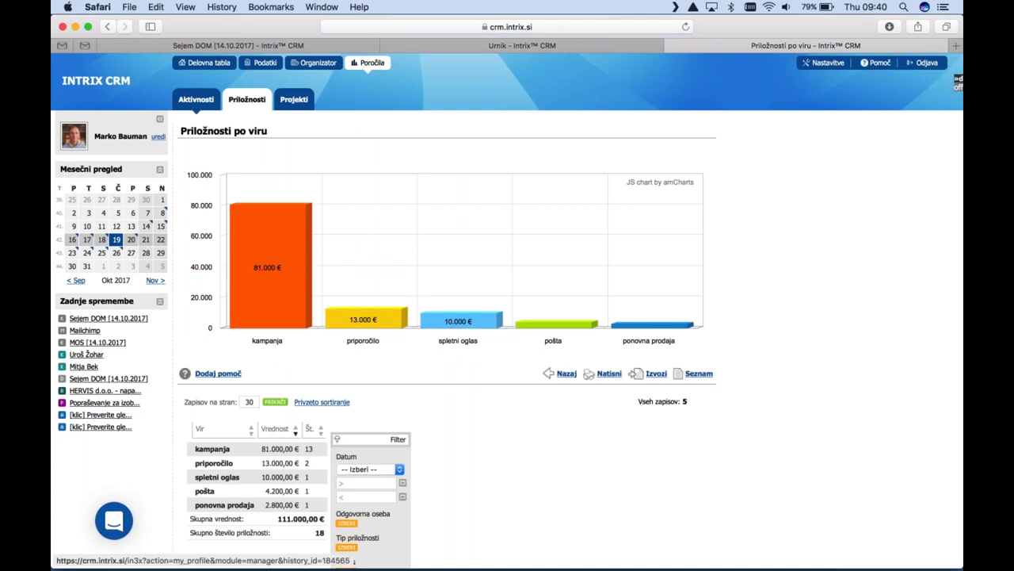
View the activity report by company (Aktivnosti po podjetjih) and return to the Podjetja records list
click(196, 100)
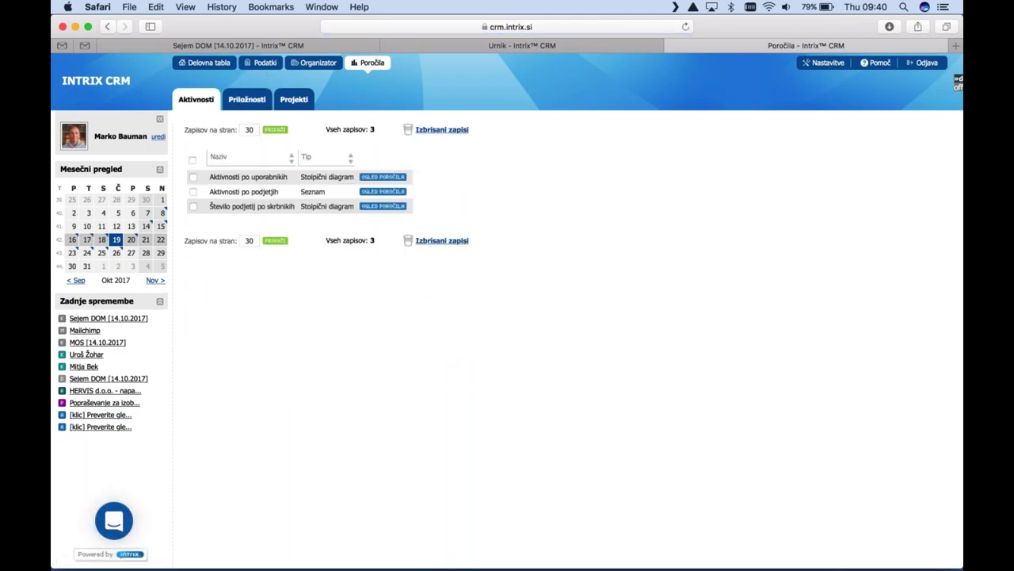
click(378, 191)
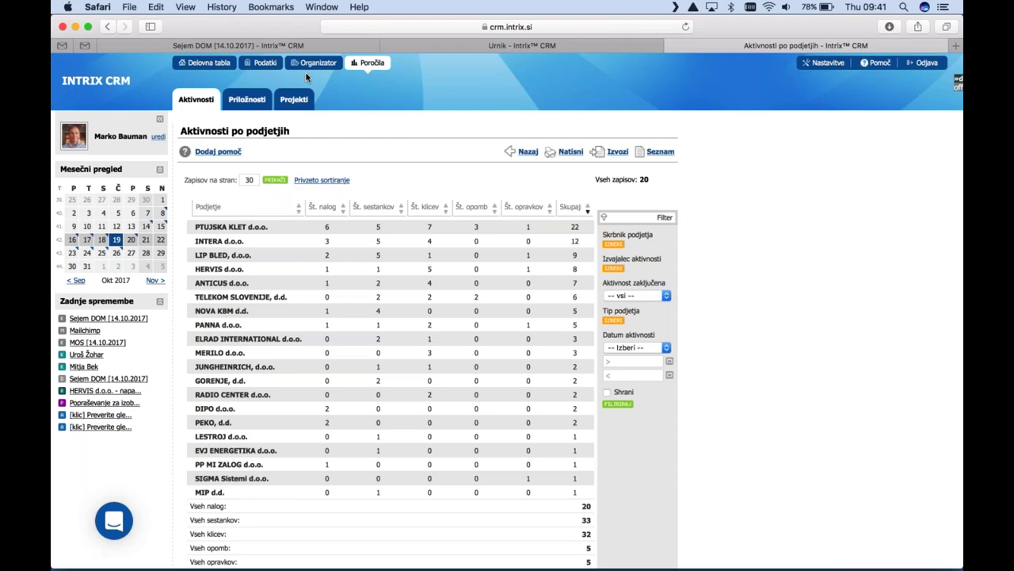
click(266, 63)
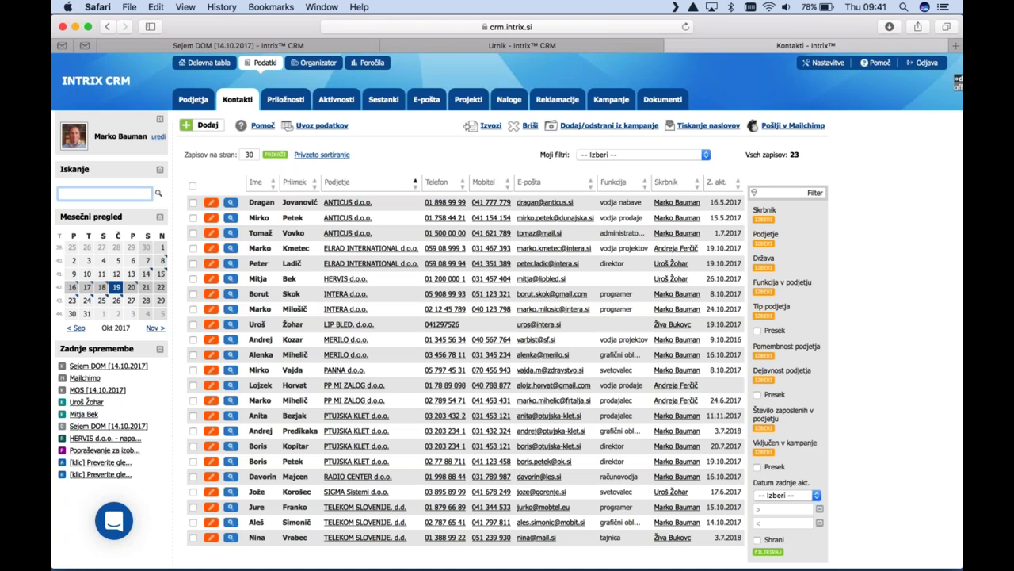
click(188, 101)
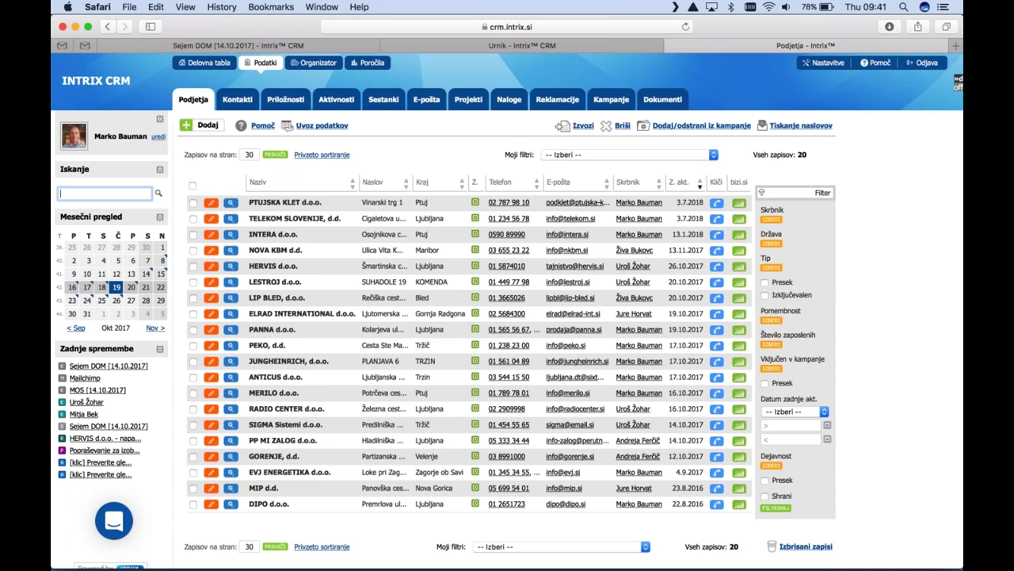
Open intrix.si in a new browser tab and go to its Predstavitev page
key(super+t)
text(intrix.s)
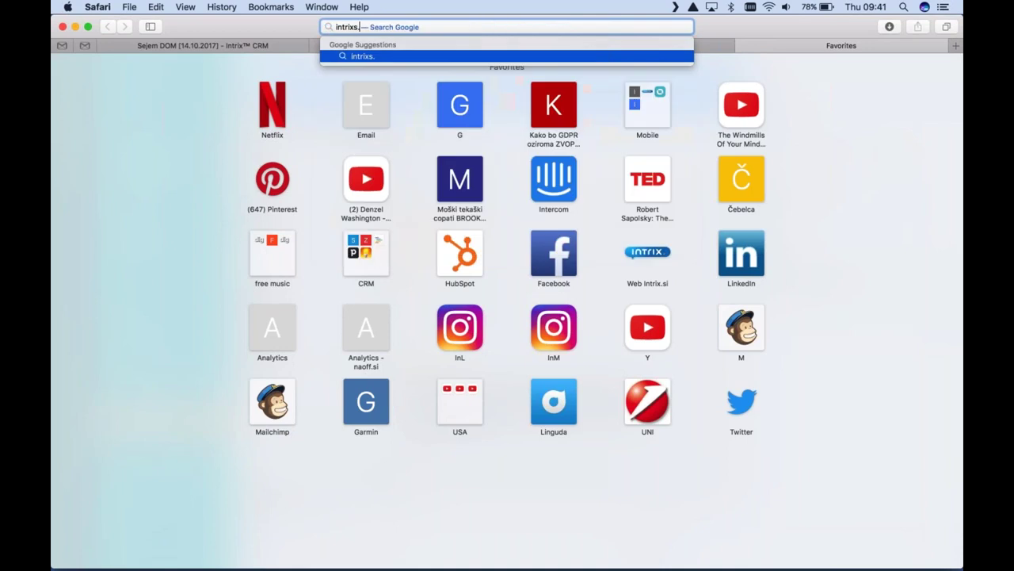
text(i)
key(Return)
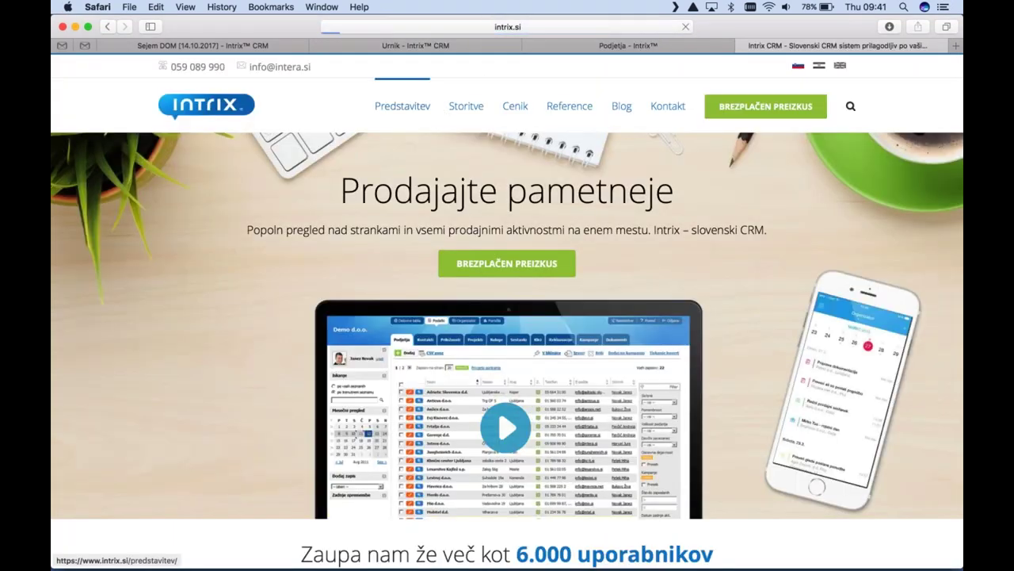
click(403, 105)
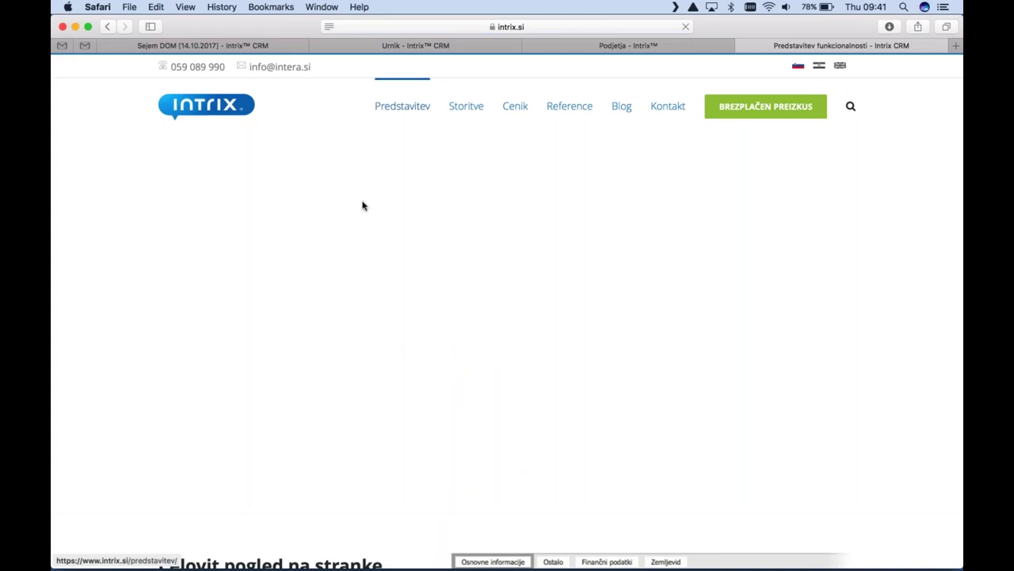
Examine the feature sections of the Predstavitev page, from the customer overview to the Intrix mobile application
scroll(340, 186, down, 1)
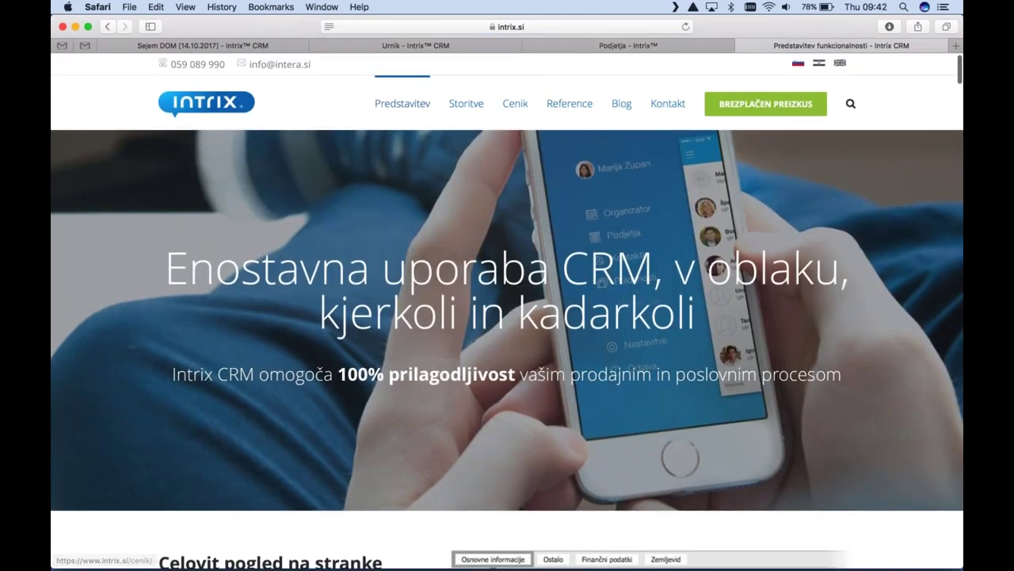
scroll(507, 301, down, 1)
scroll(645, 322, down, 10)
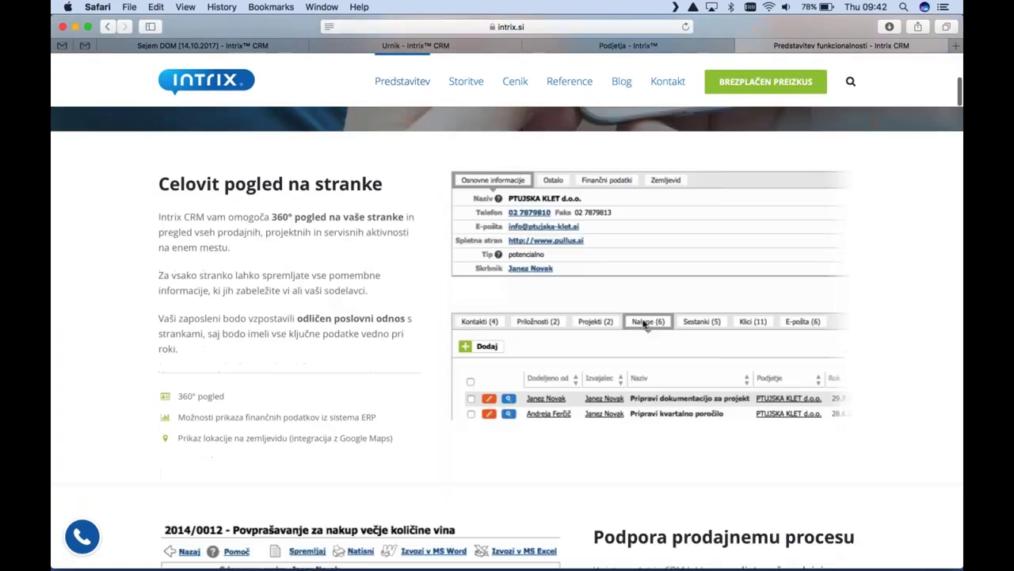
scroll(685, 238, up, 2)
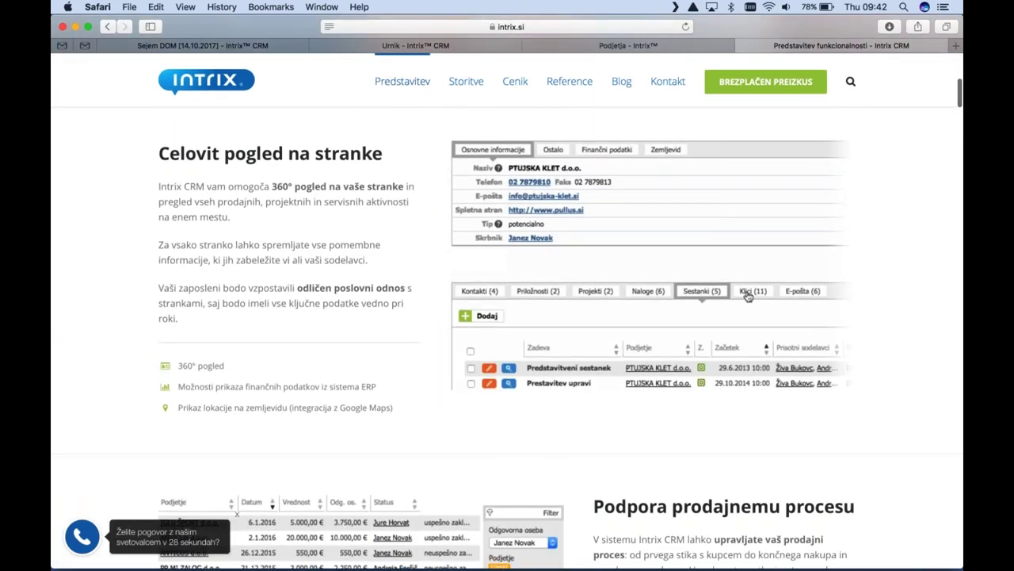
scroll(745, 285, down, 2)
scroll(775, 263, up, 2)
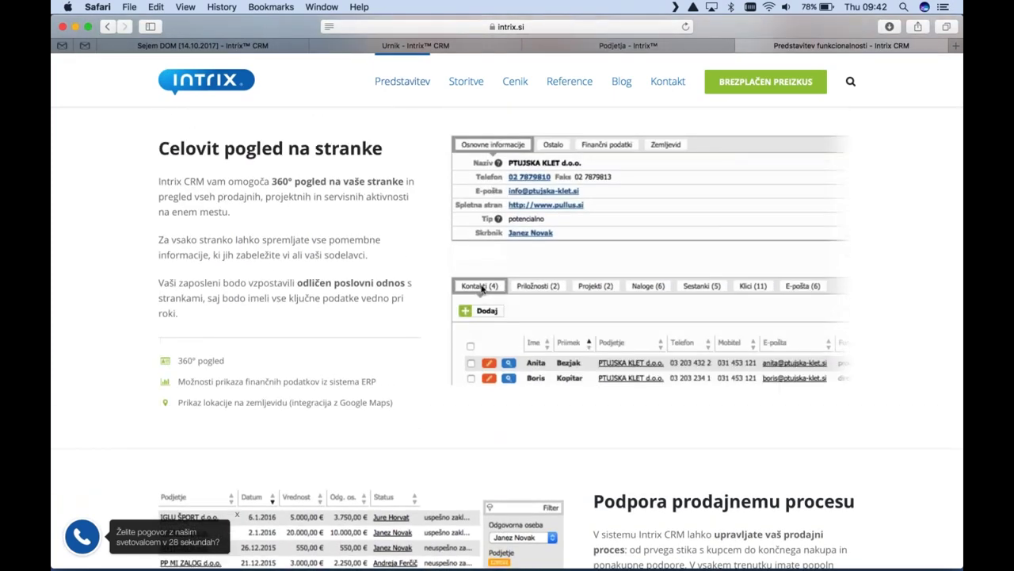
scroll(507, 317, down, 5)
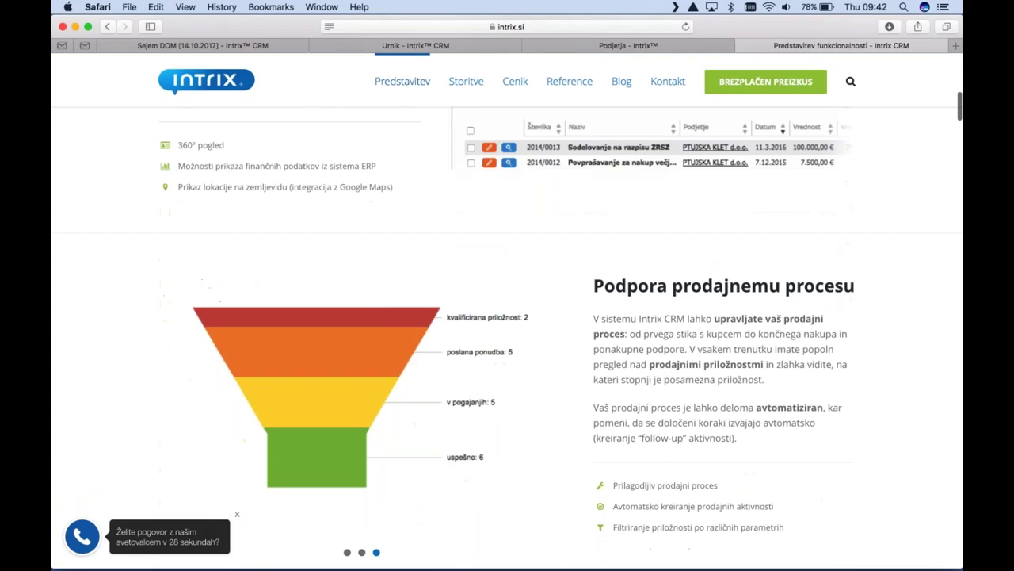
scroll(506, 217, down, 3)
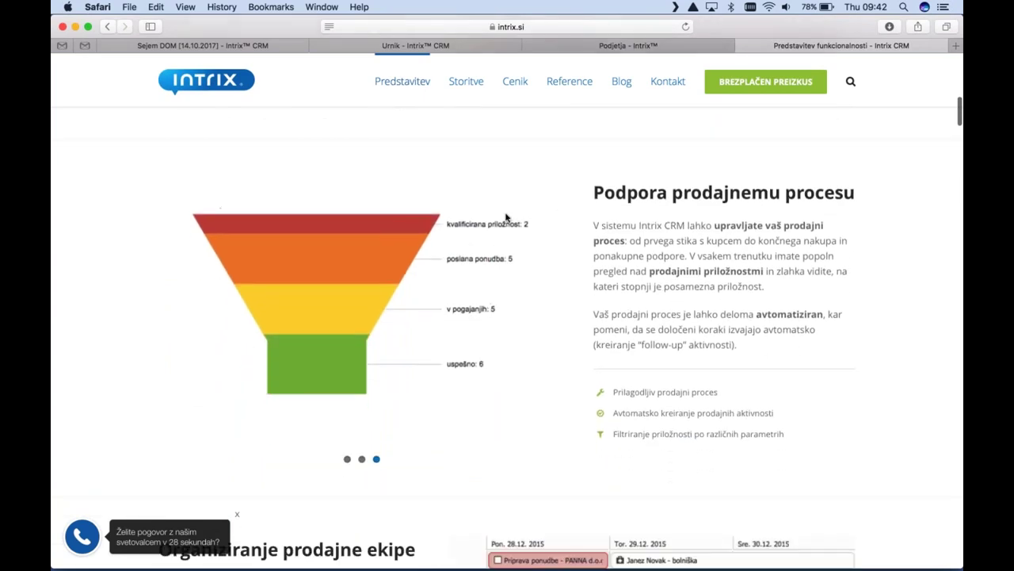
scroll(507, 217, down, 6)
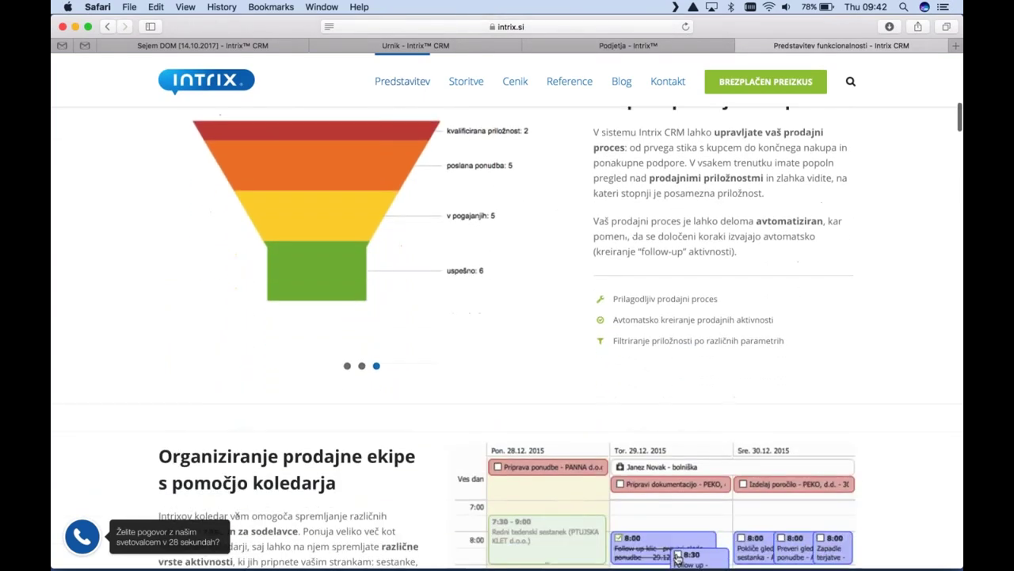
scroll(507, 317, down, 3)
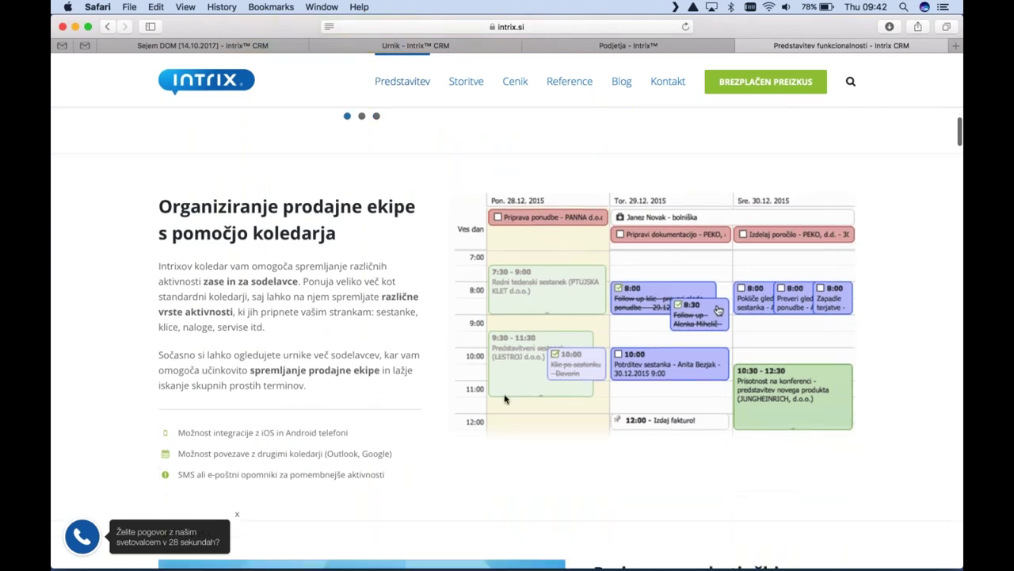
scroll(530, 268, down, 10)
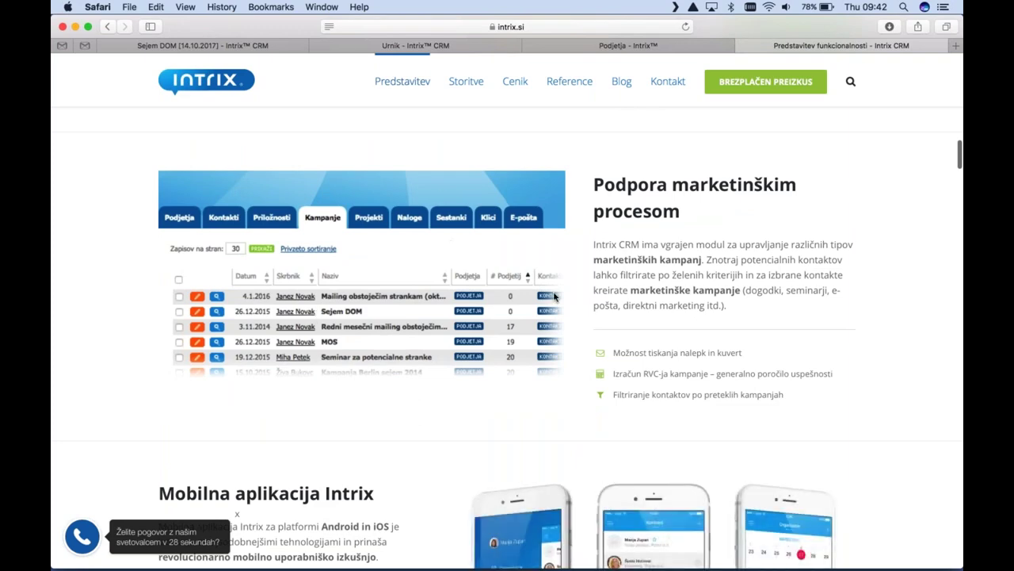
scroll(554, 295, down, 7)
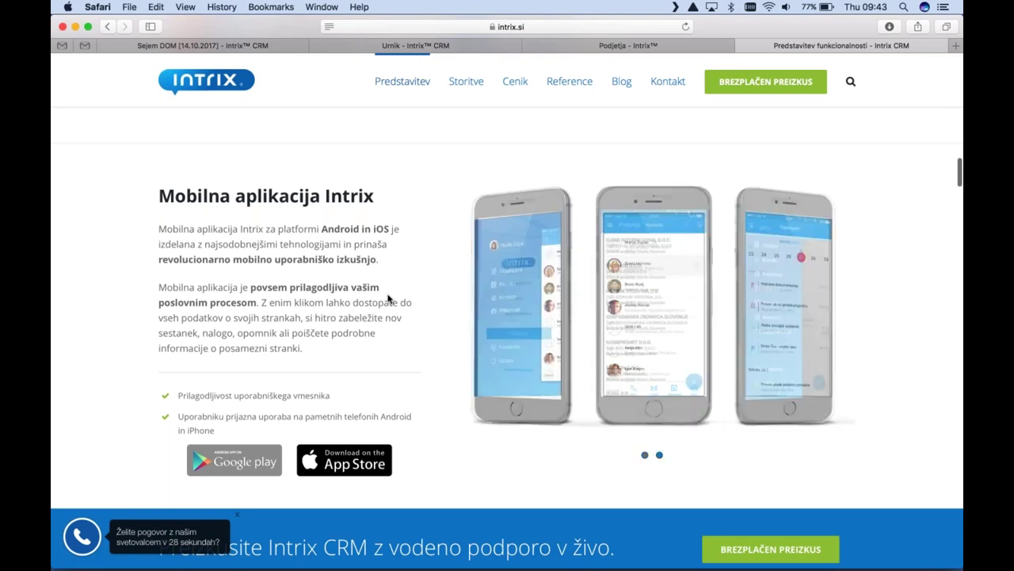
Examine the Predstavitev page sections on service and complaint tracking, the interactive dashboard, and project management support
scroll(388, 298, down, 5)
scroll(388, 298, down, 4)
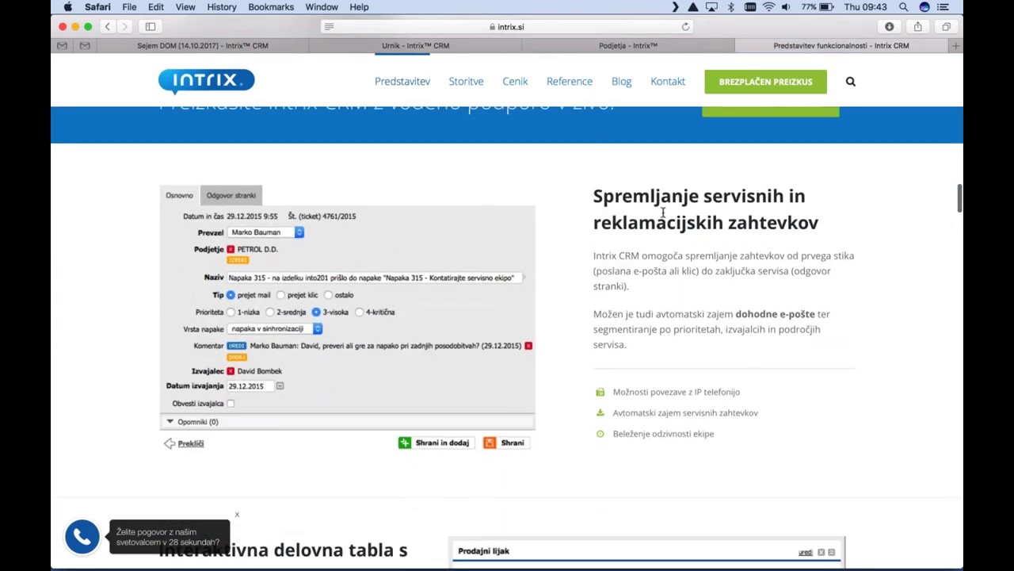
click(962, 65)
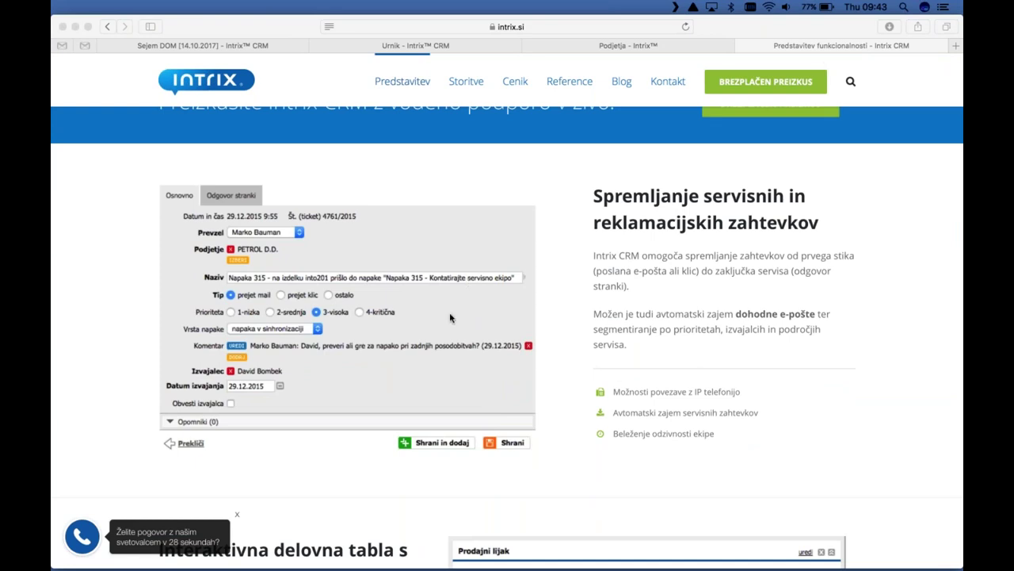
scroll(450, 319, down, 2)
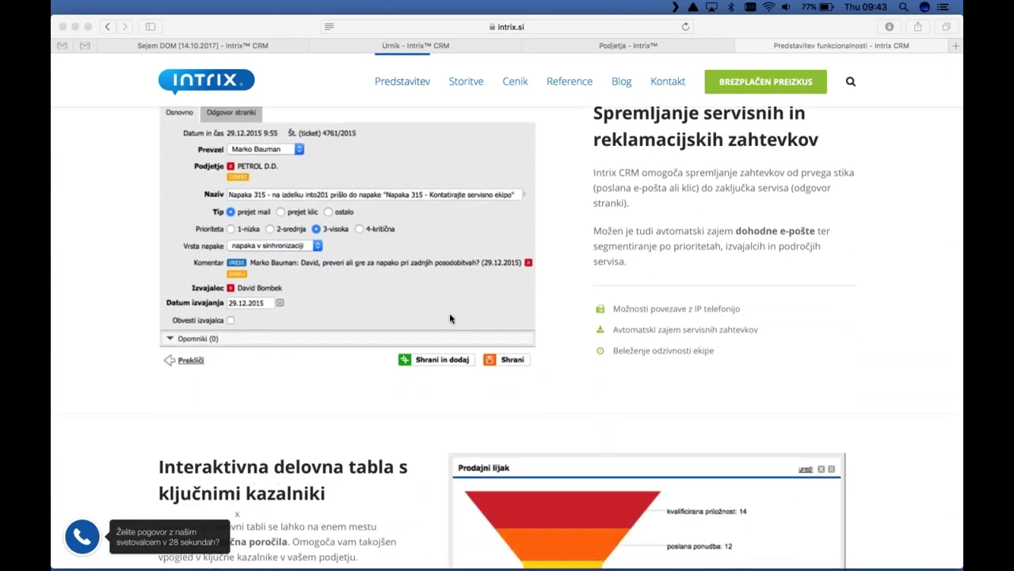
scroll(450, 319, down, 5)
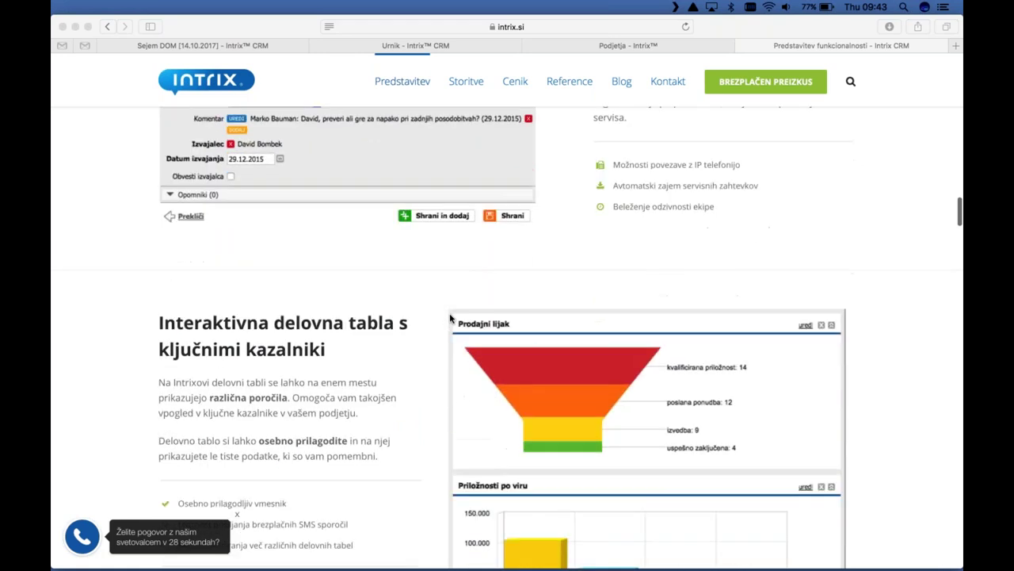
scroll(450, 319, down, 1)
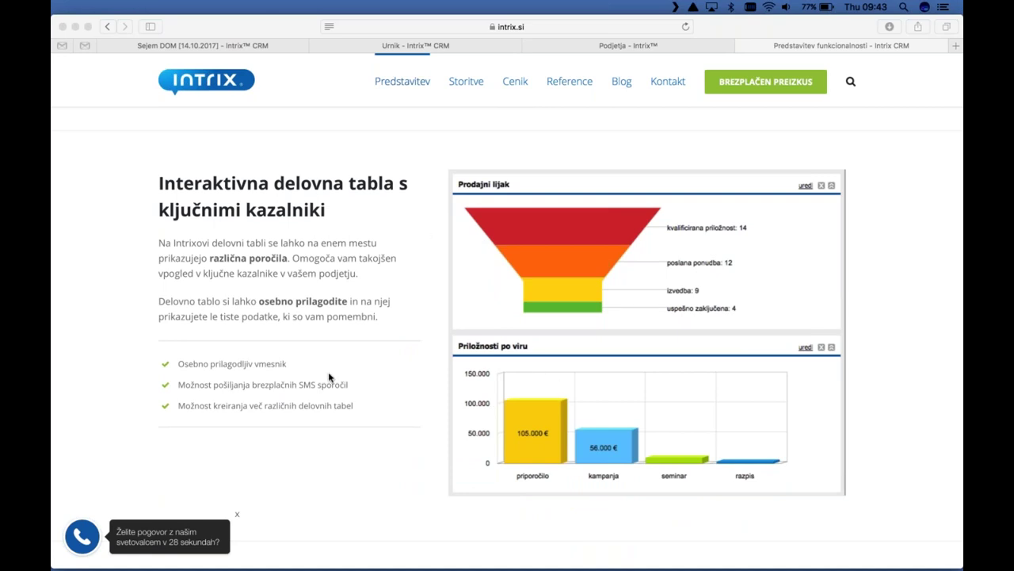
scroll(330, 377, down, 2)
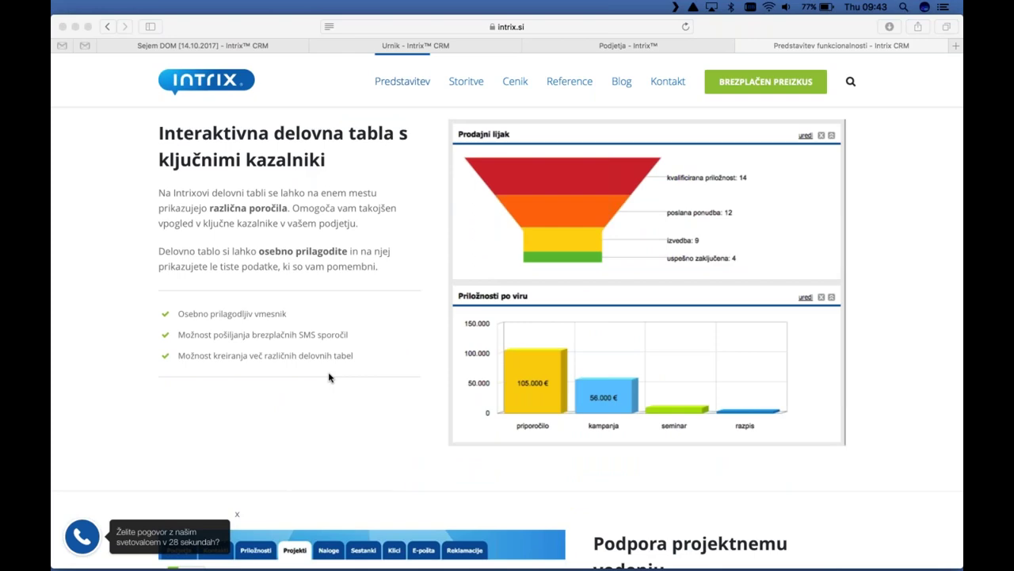
scroll(330, 377, down, 10)
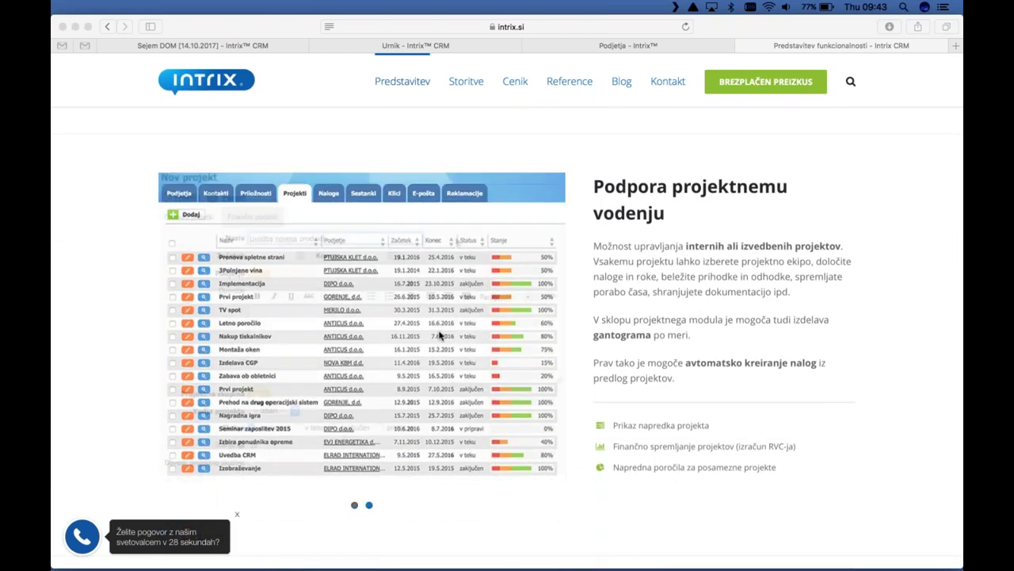
Examine the integration sections for public databases, ERP systems, and bulk e-mail with marketing automation
scroll(440, 336, down, 10)
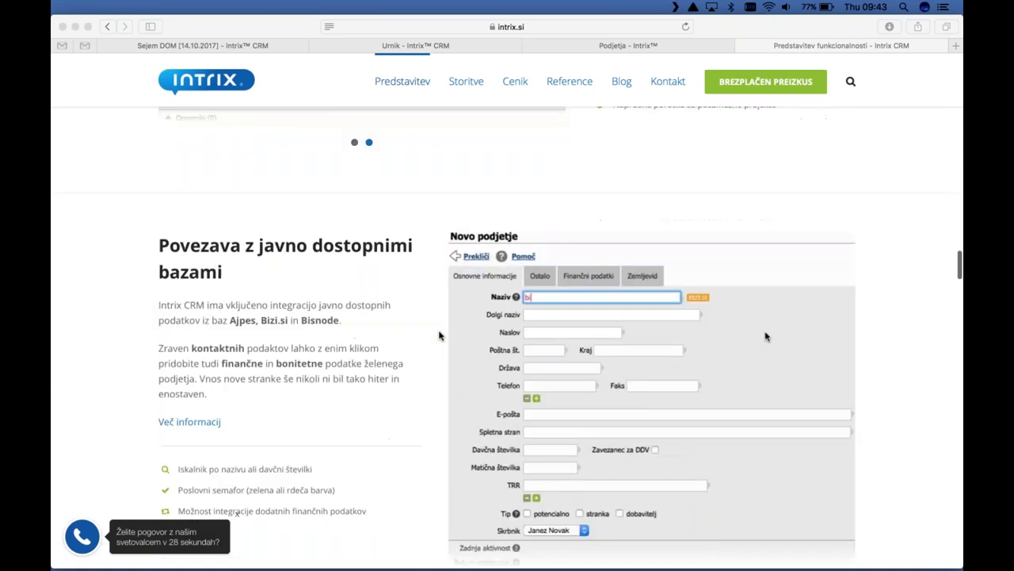
scroll(441, 336, down, 2)
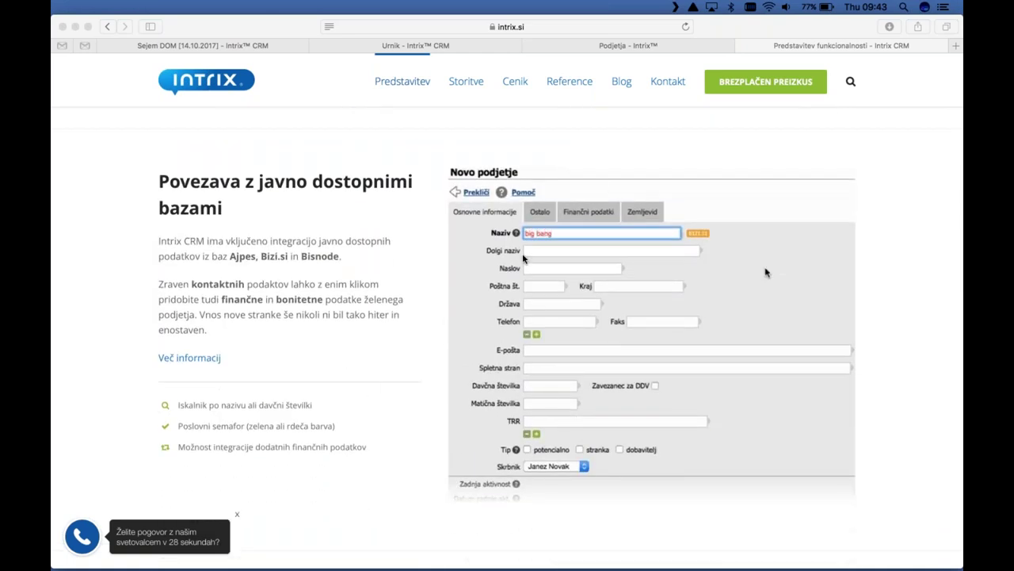
scroll(580, 340, down, 1)
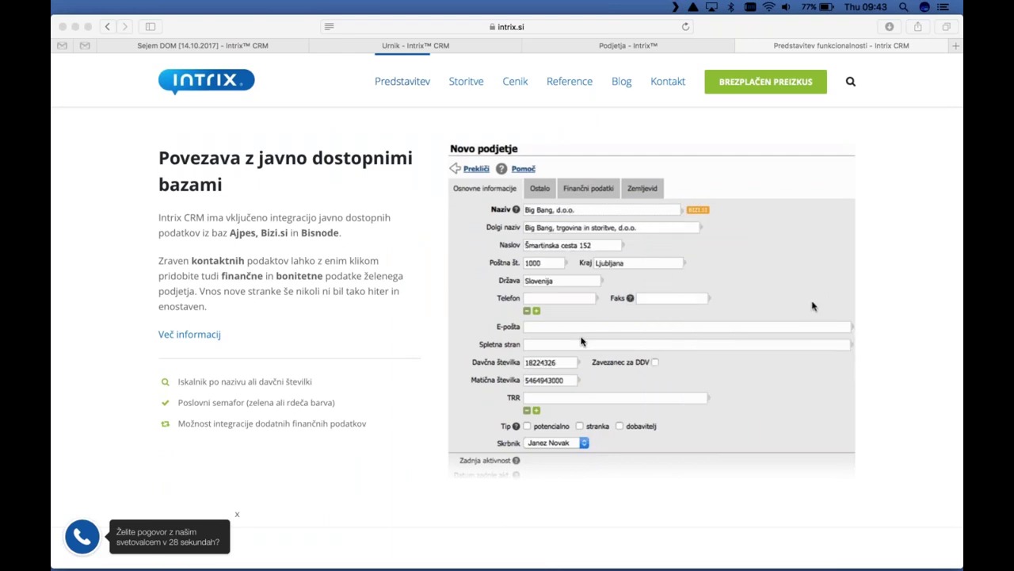
scroll(581, 341, down, 5)
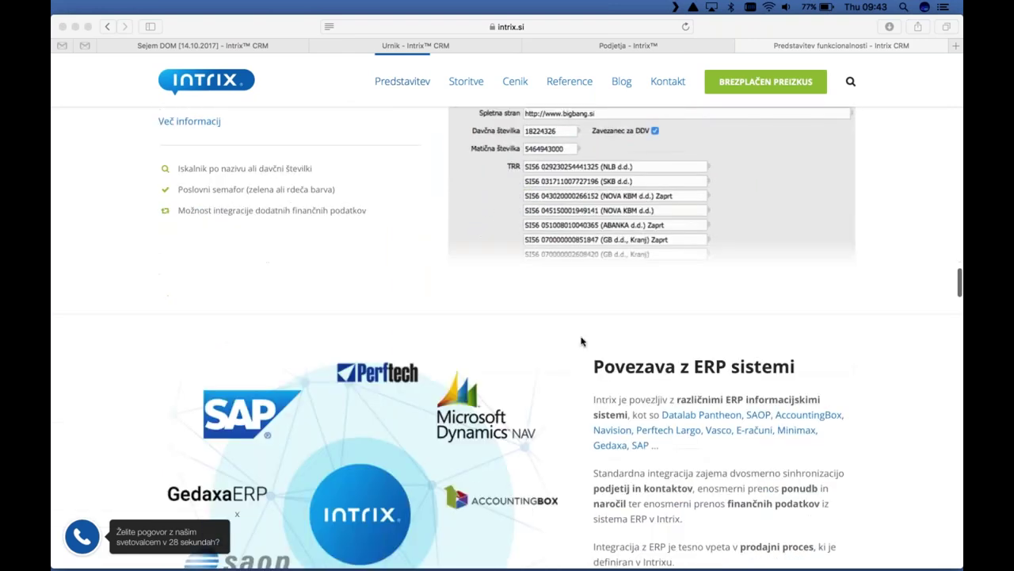
scroll(581, 341, down, 3)
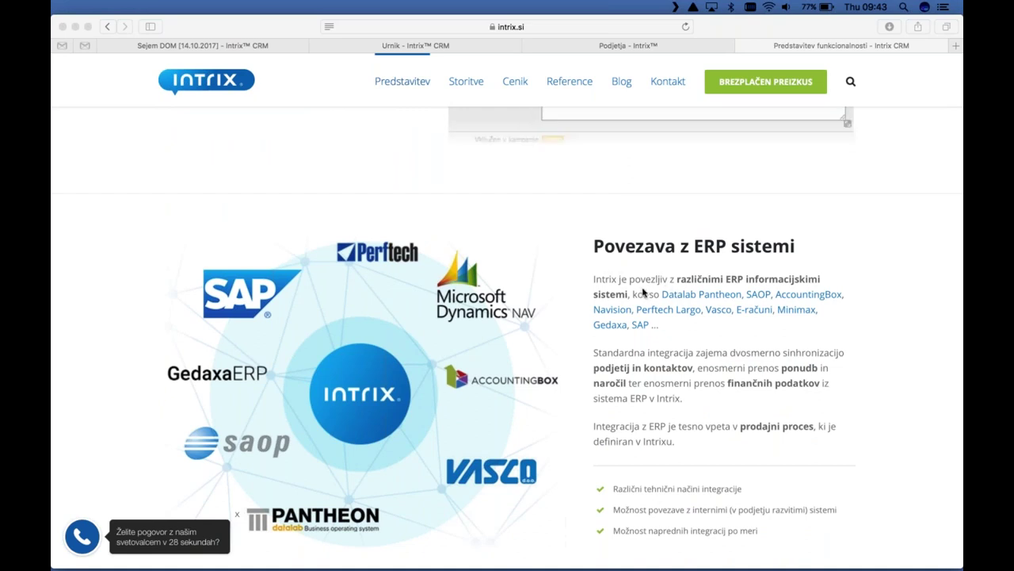
scroll(419, 367, down, 1)
scroll(420, 367, down, 2)
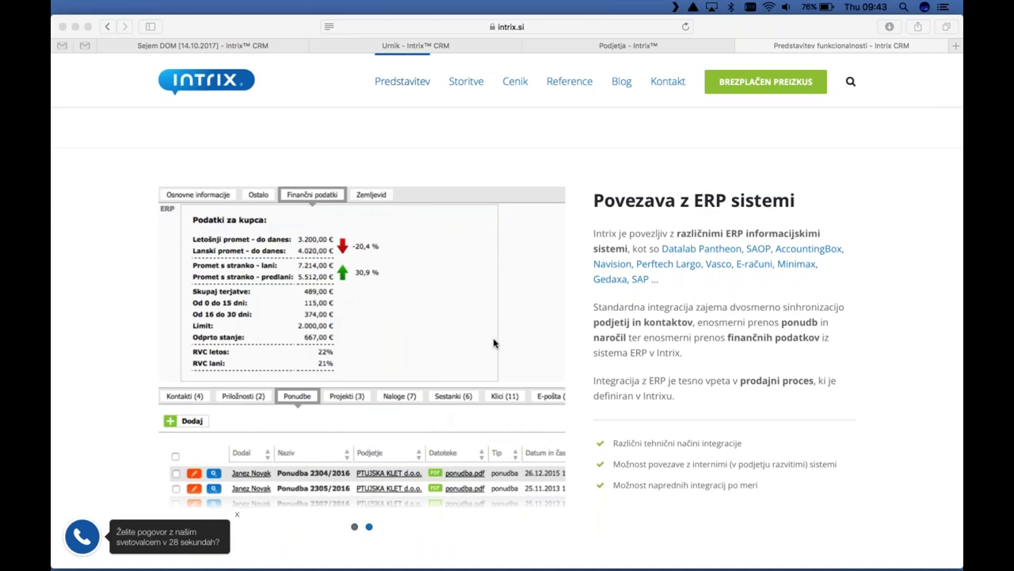
scroll(494, 343, down, 10)
scroll(494, 343, down, 2)
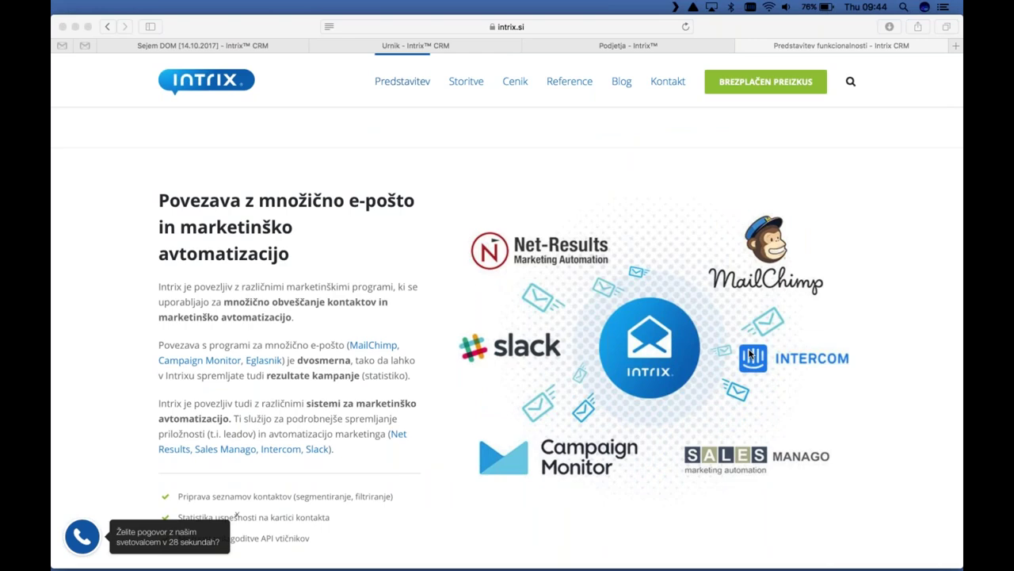
Examine the sections on IP telephony integration (Povezava z IP telefonijo) and e-mail integration (Povezava z e-pošto)
scroll(749, 354, down, 10)
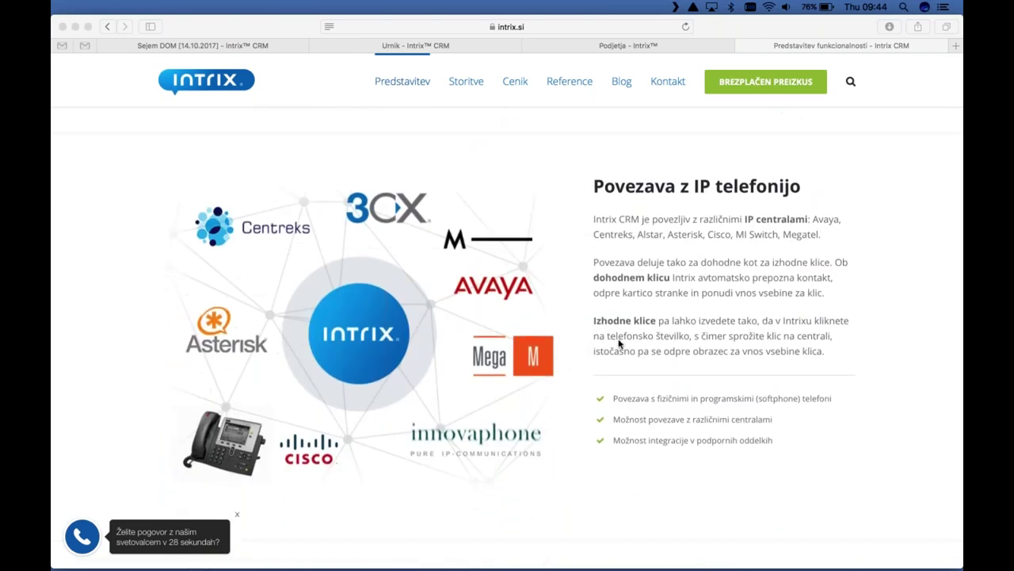
scroll(620, 342, down, 6)
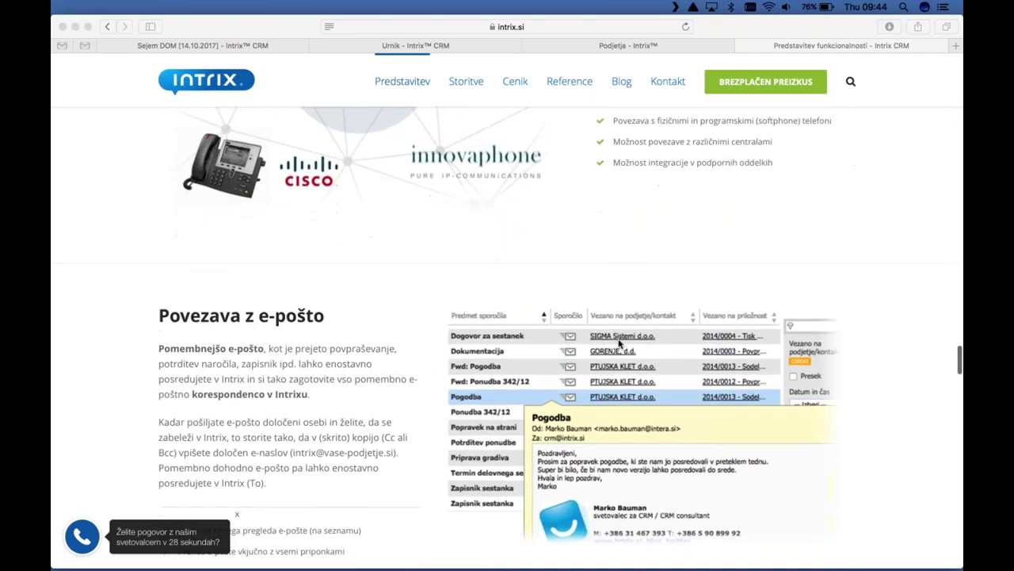
scroll(620, 342, down, 2)
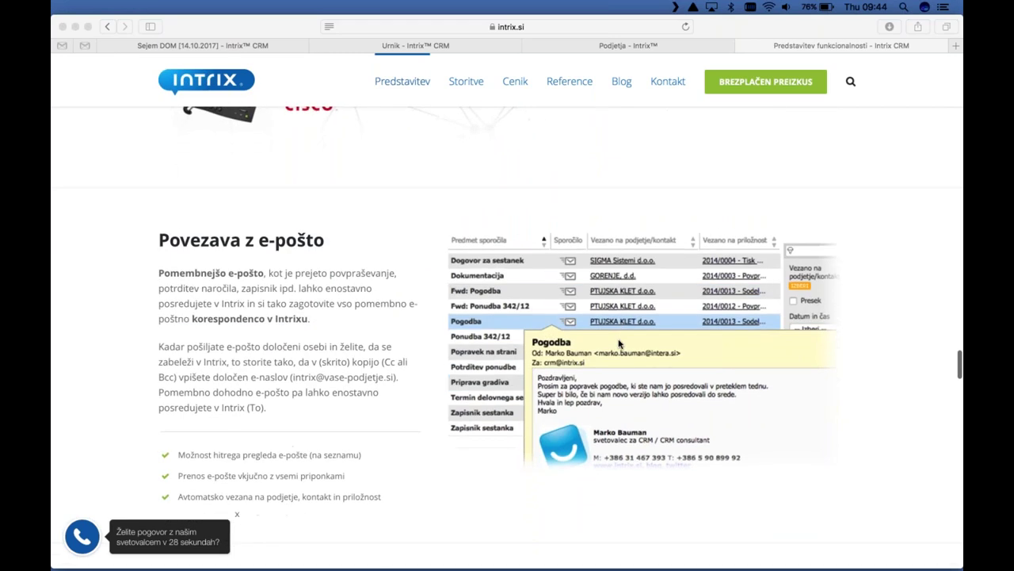
scroll(620, 342, down, 1)
right_click(620, 342)
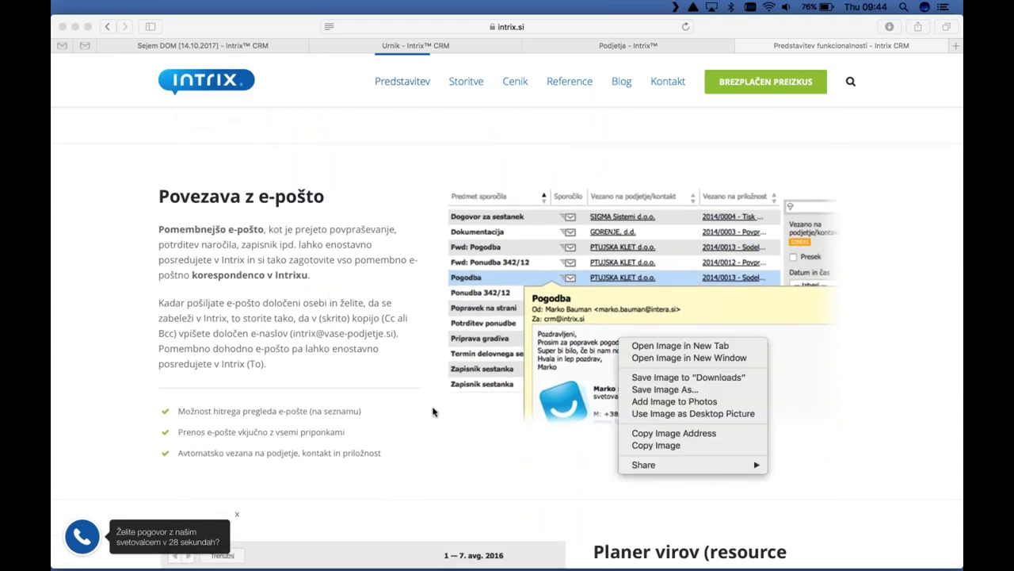
click(441, 441)
scroll(441, 442, down, 1)
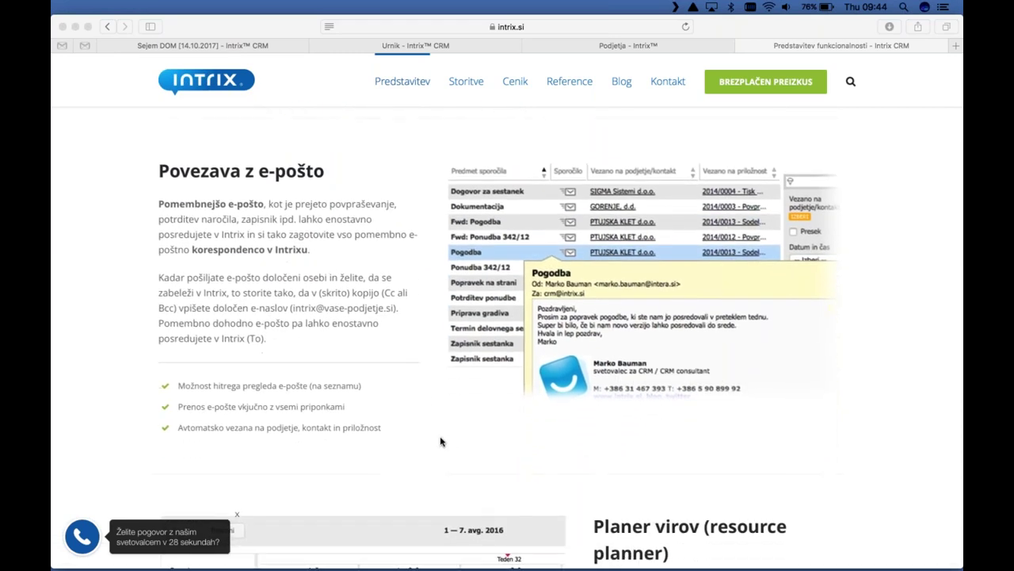
scroll(441, 442, down, 1)
Examine the sections on the resource planner, website integration, Intrix CRM API, and multilingual use (Večjezična uporaba)
scroll(441, 441, down, 6)
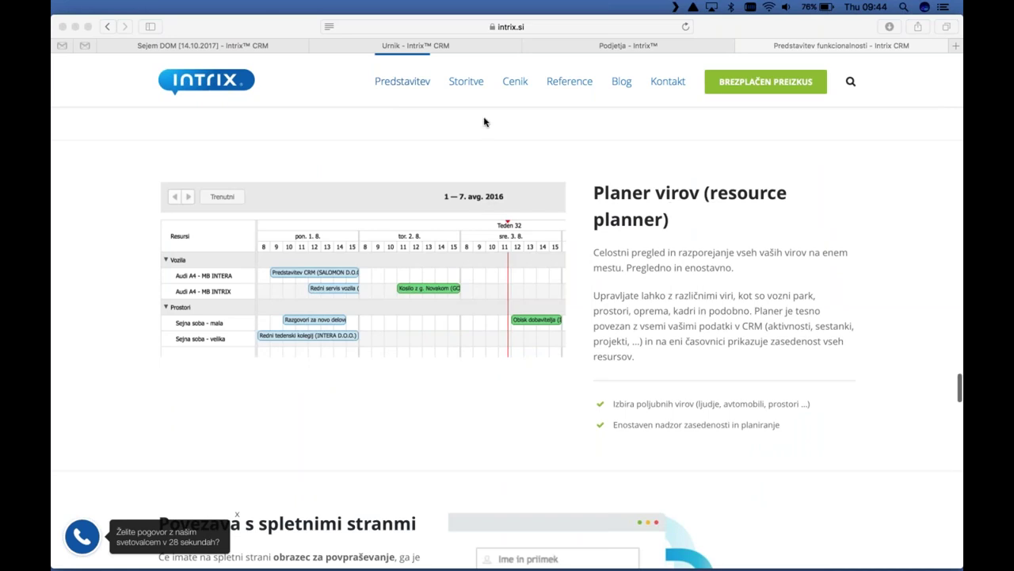
scroll(605, 333, down, 3)
scroll(605, 333, down, 5)
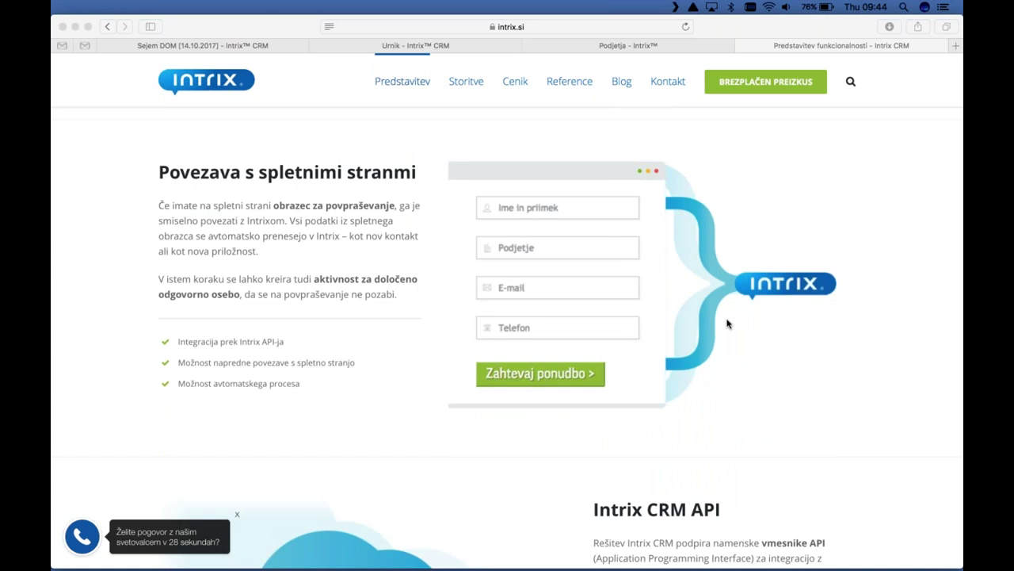
scroll(728, 323, down, 8)
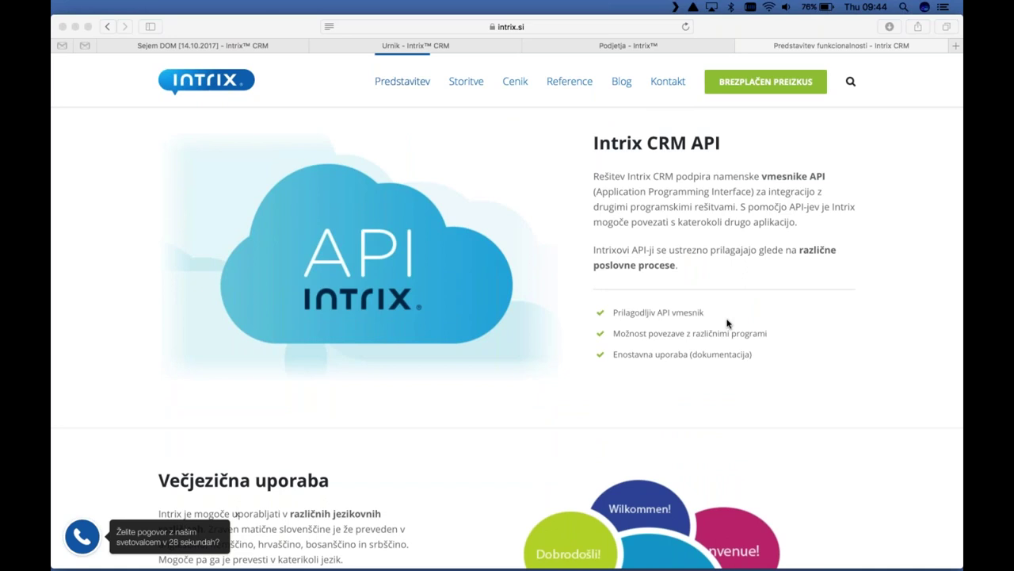
scroll(728, 323, down, 3)
scroll(727, 324, down, 6)
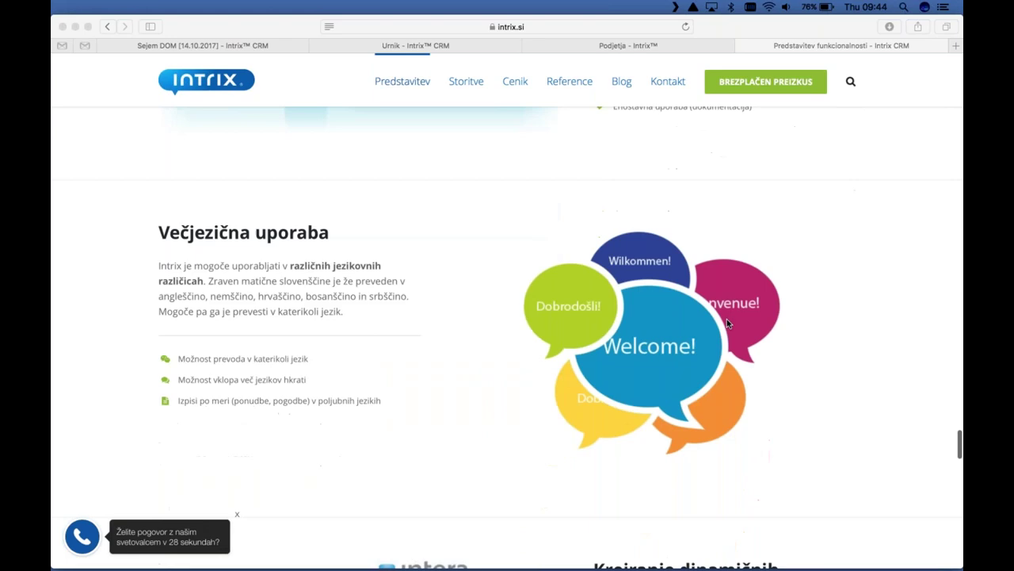
scroll(728, 324, down, 5)
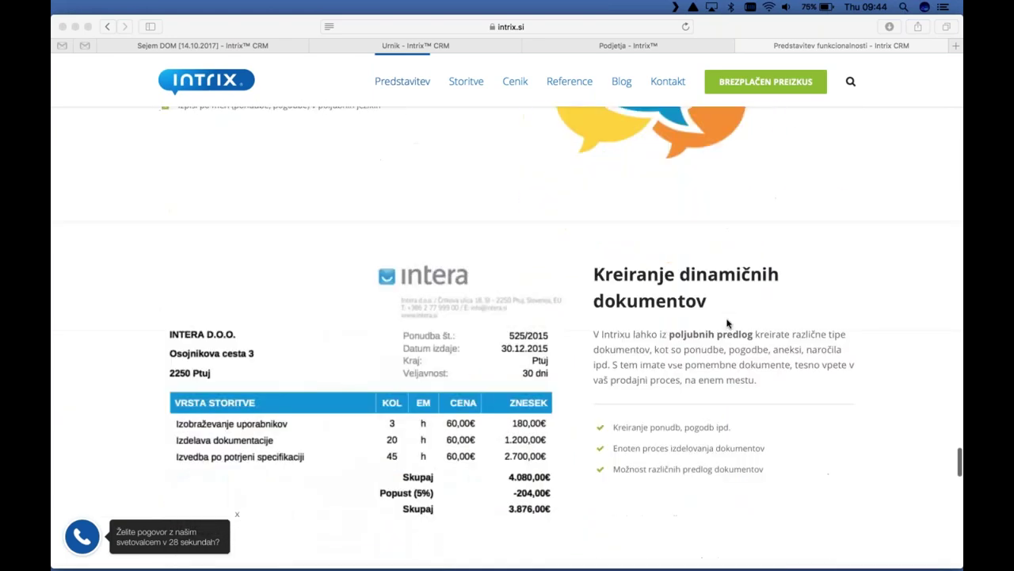
scroll(727, 322, up, 10)
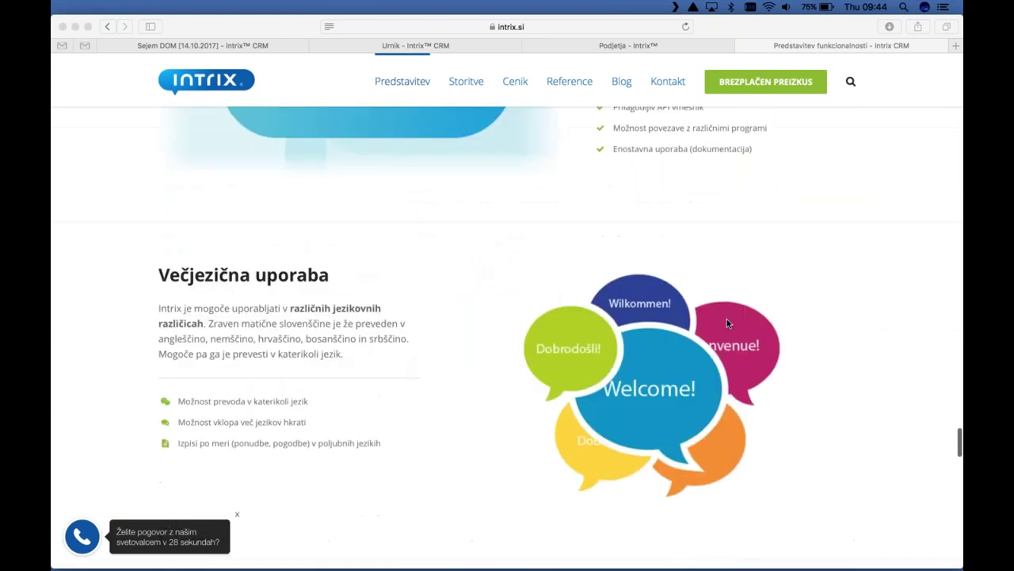
scroll(727, 318, down, 1)
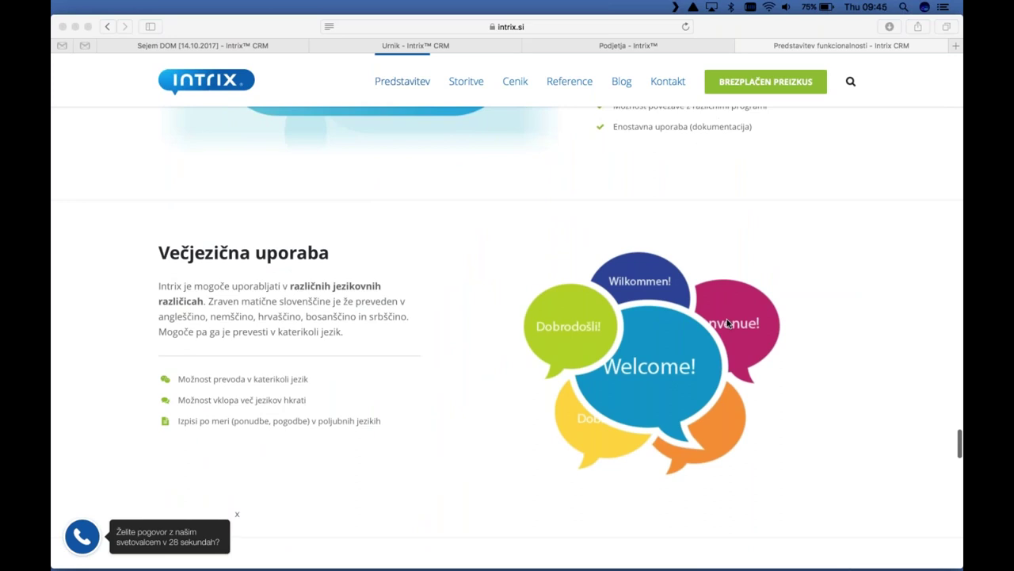
Examine the remaining Predstavitev sections, from dynamic documents and e-mail/SMS reminders through calendar integration to data security
scroll(727, 322, down, 5)
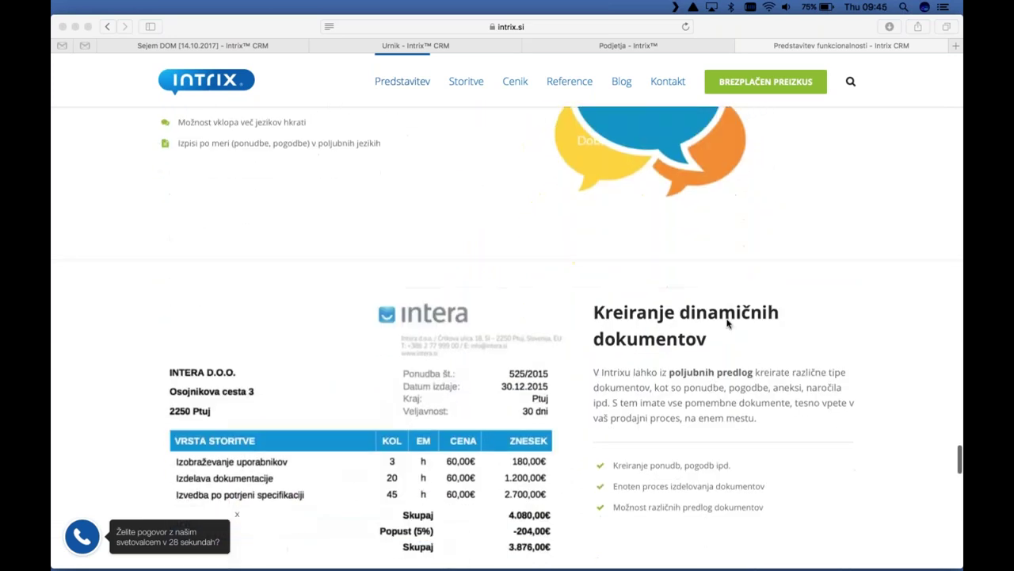
scroll(727, 322, down, 3)
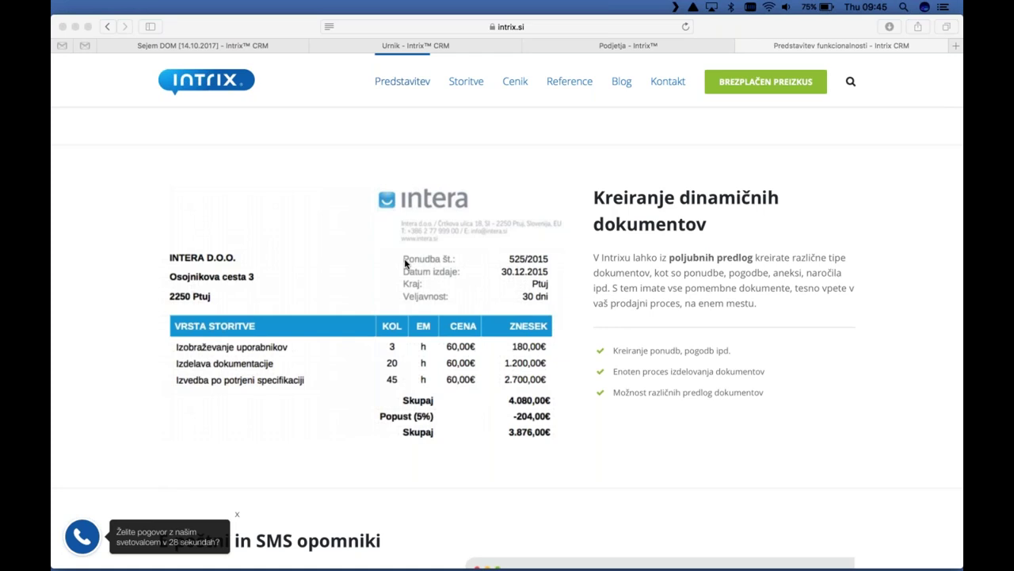
scroll(406, 263, down, 1)
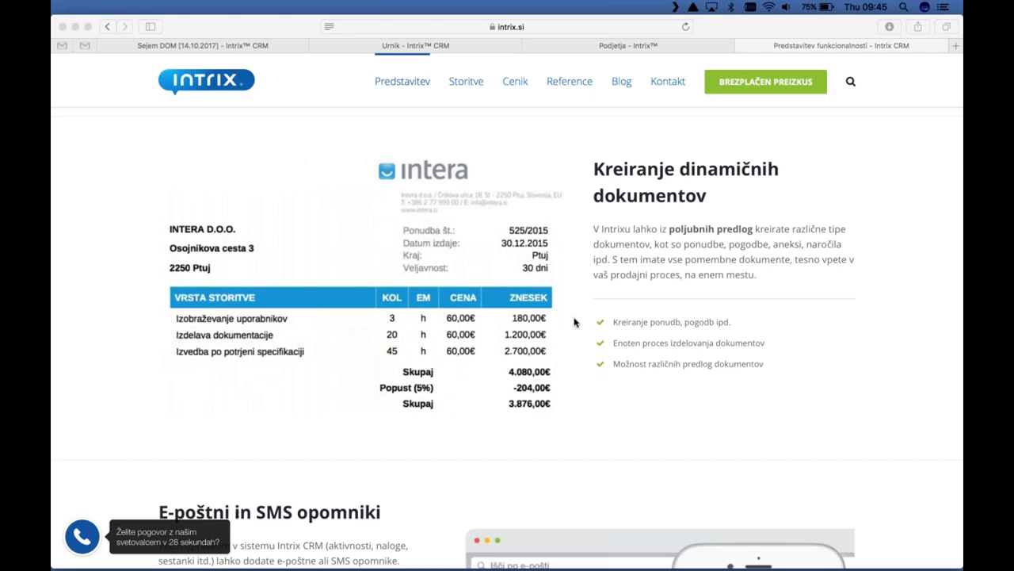
scroll(617, 240, down, 5)
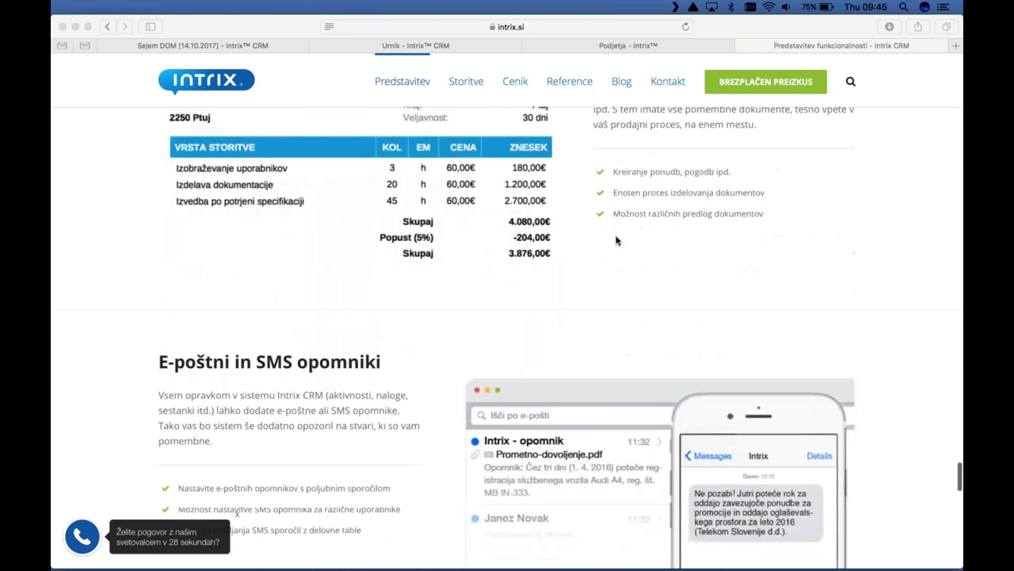
scroll(617, 240, down, 3)
scroll(618, 240, up, 2)
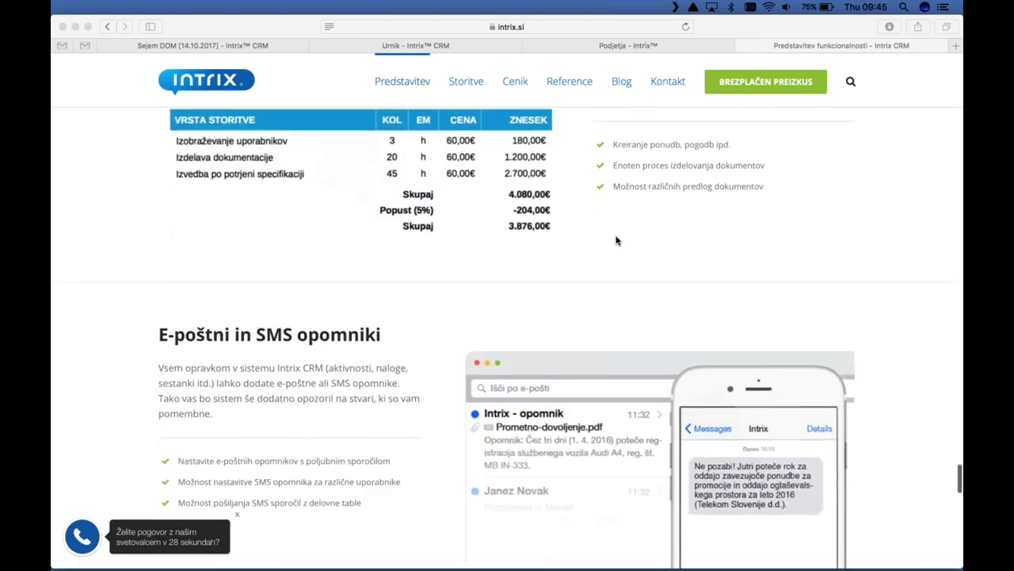
scroll(617, 241, down, 6)
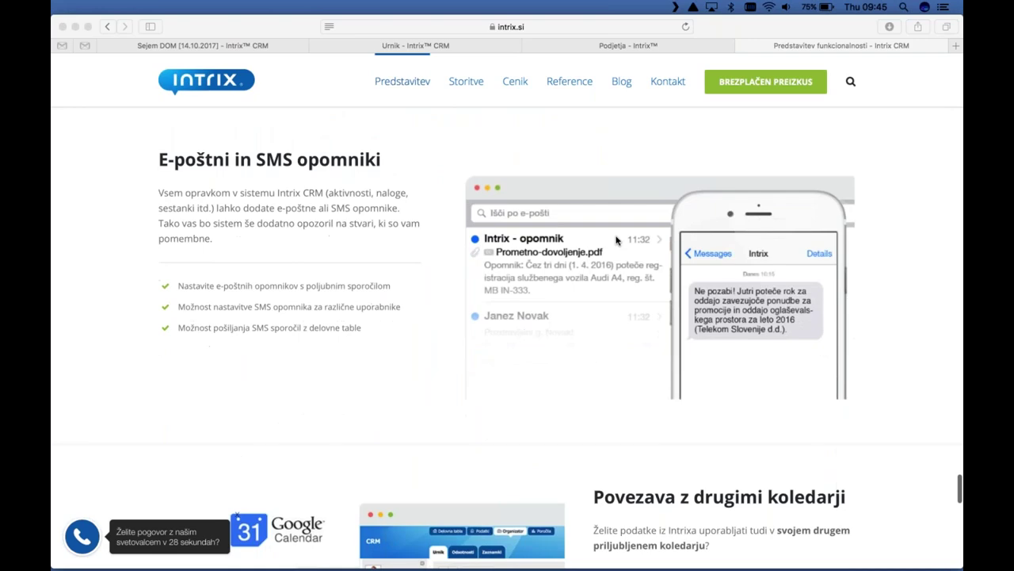
scroll(394, 188, down, 6)
scroll(394, 188, down, 10)
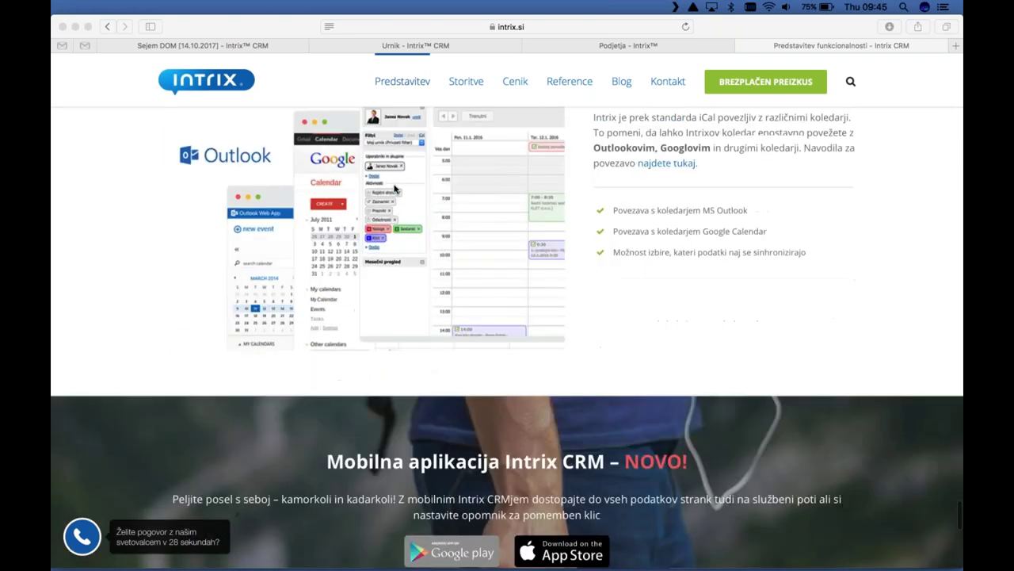
scroll(394, 189, down, 13)
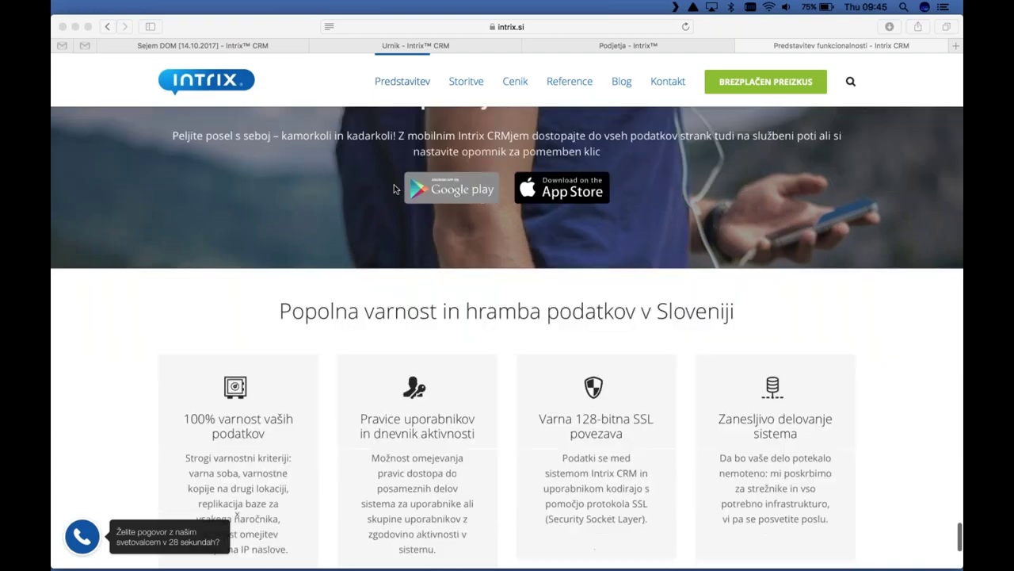
Return to the start of the Predstavitev page and switch back to the Podjetja records list in Intrix CRM
scroll(394, 189, up, 20)
scroll(394, 188, up, 20)
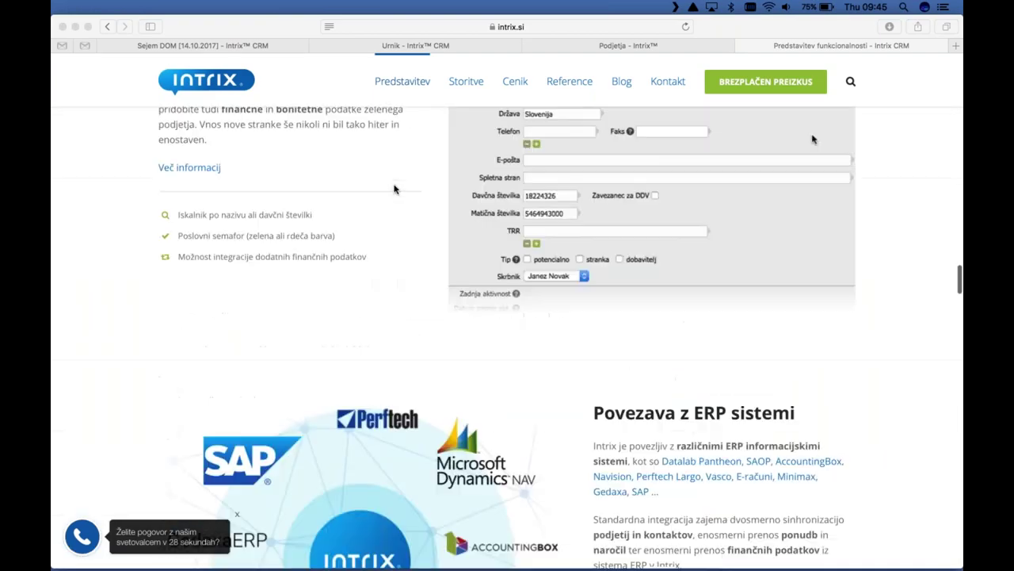
scroll(393, 189, up, 20)
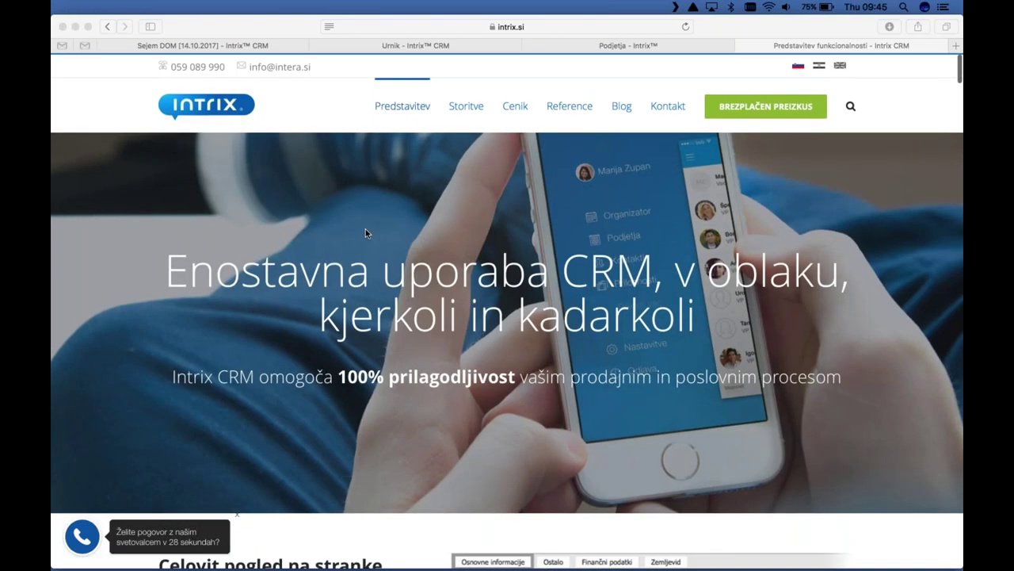
click(573, 45)
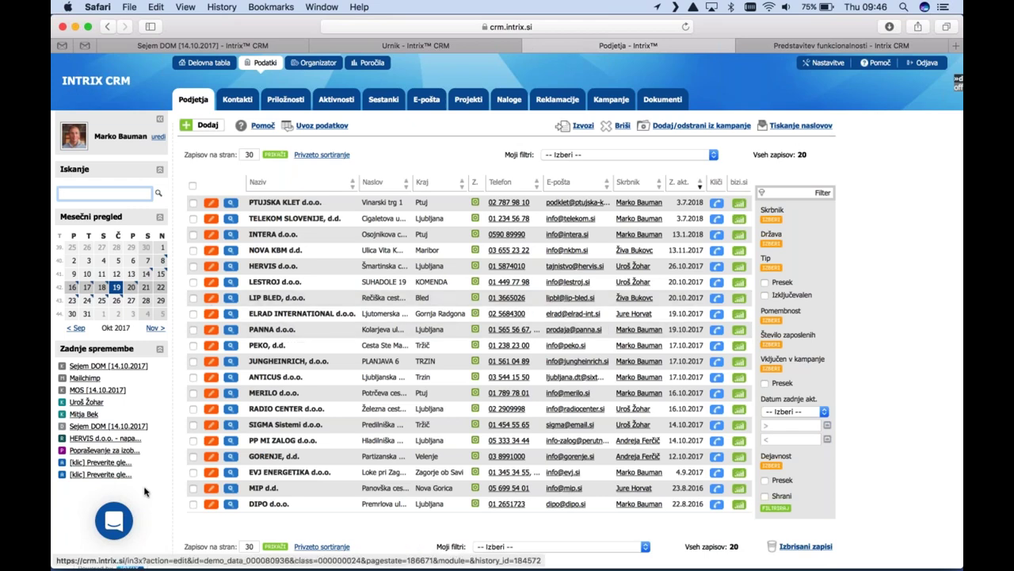
View the Pogovori support chat with the Intrix CRM team, close it, and open the Nastavitve settings
click(114, 527)
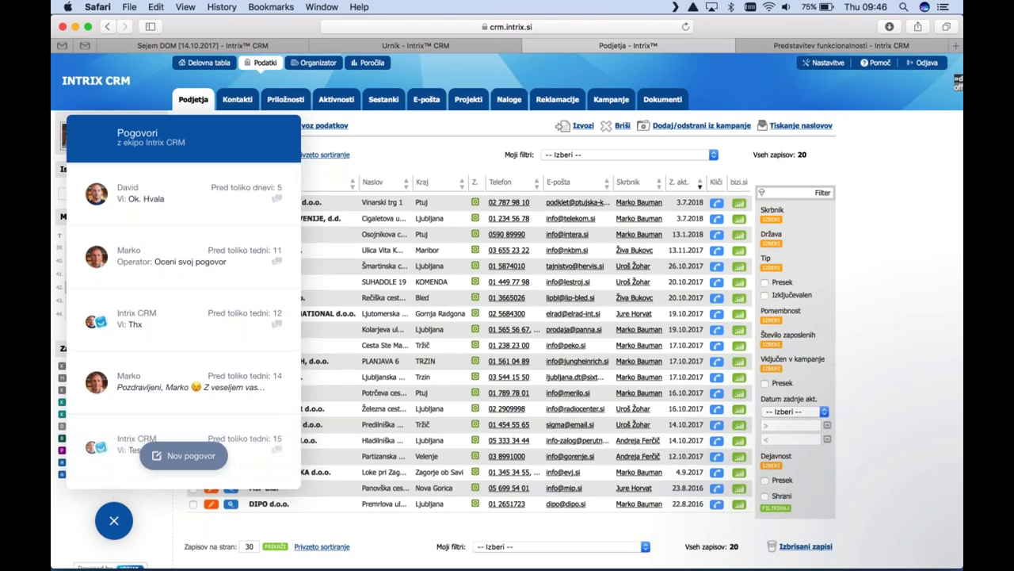
click(113, 520)
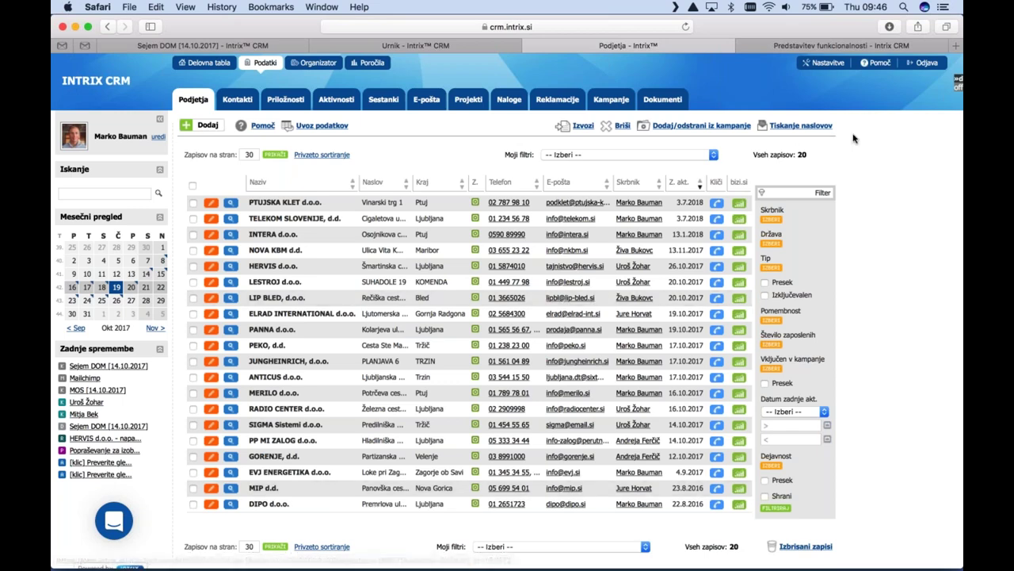
click(802, 63)
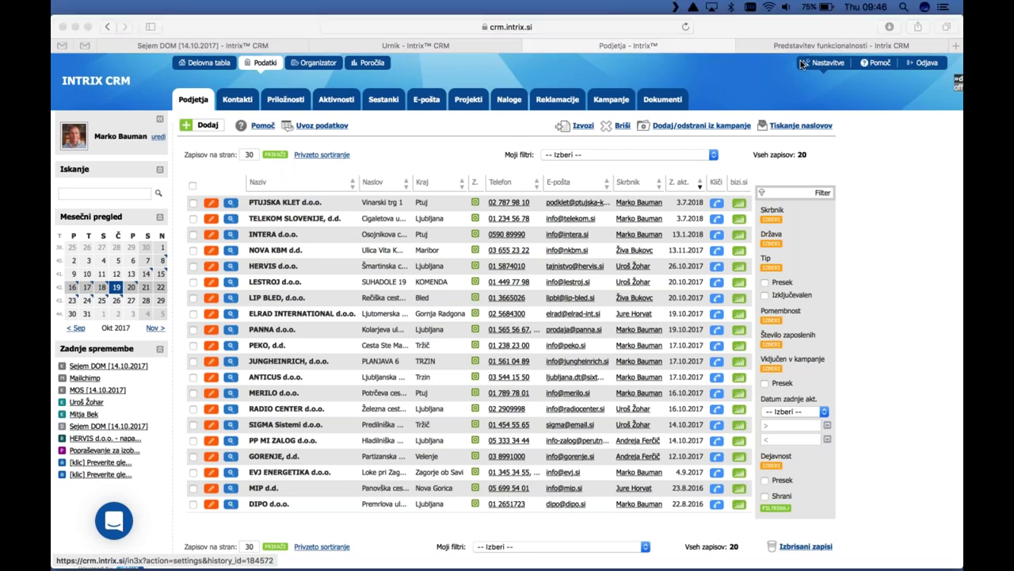